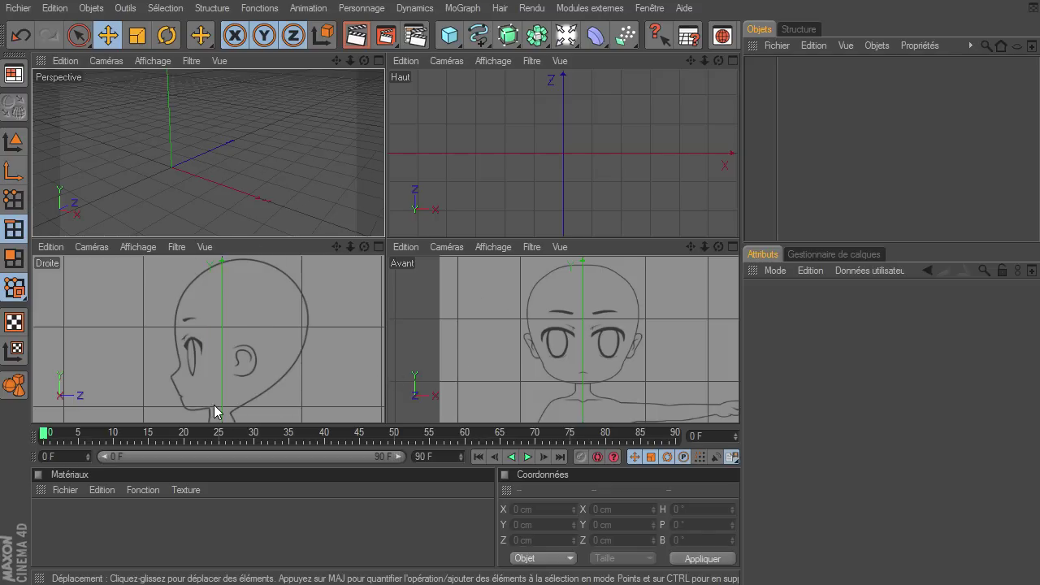
# Add a sphere and move it up and forward onto the sketched head in the Droite view
pyautogui.moveTo(449, 35); pyautogui.dragTo(568, 50)
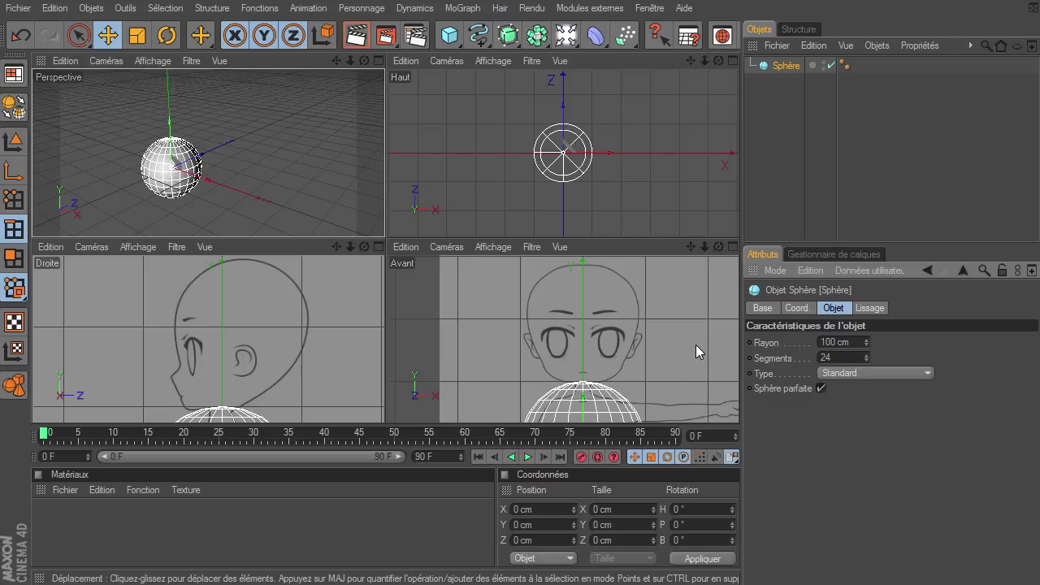
pyautogui.click(13, 142)
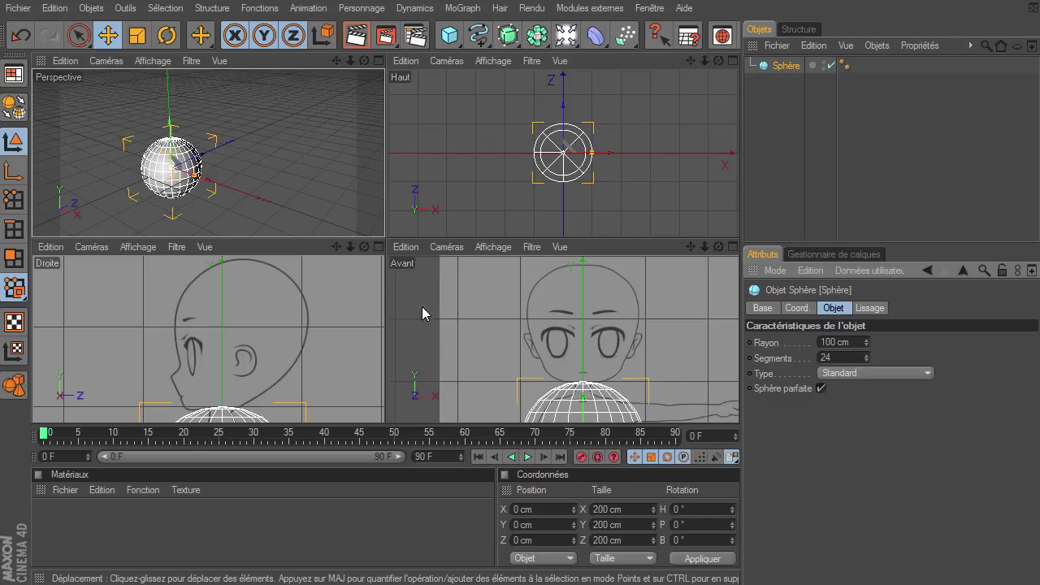
pyautogui.moveTo(351, 246); pyautogui.dragTo(350, 276)
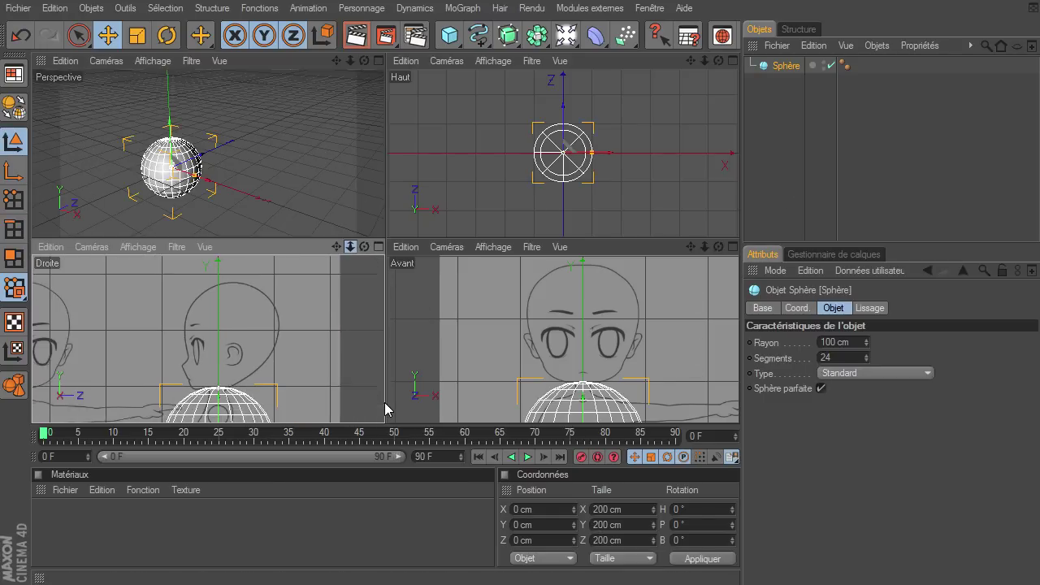
pyautogui.click(378, 246)
pyautogui.moveTo(406, 357); pyautogui.dragTo(738, 402)
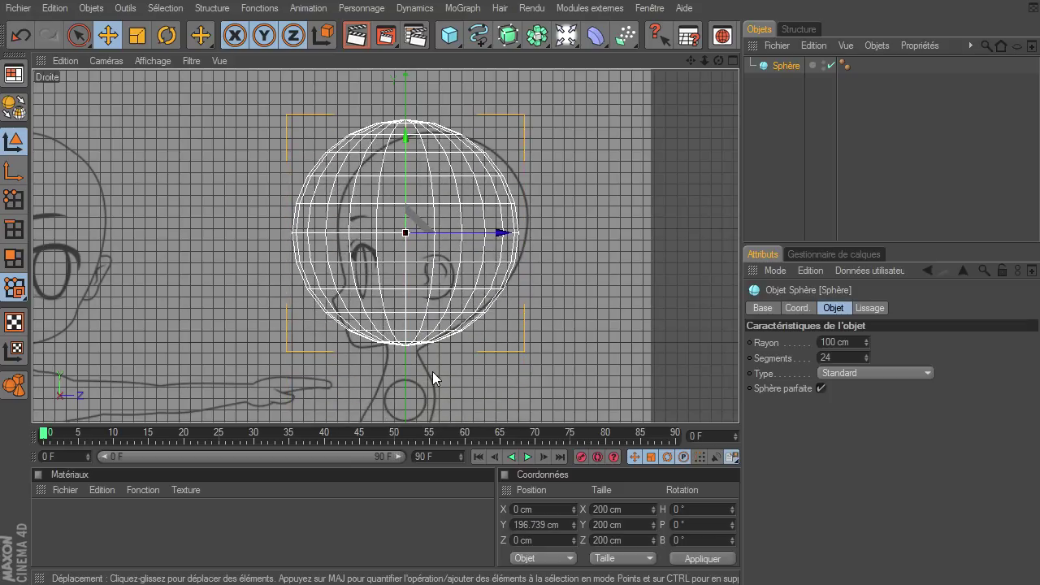
pyautogui.moveTo(504, 244); pyautogui.dragTo(536, 244)
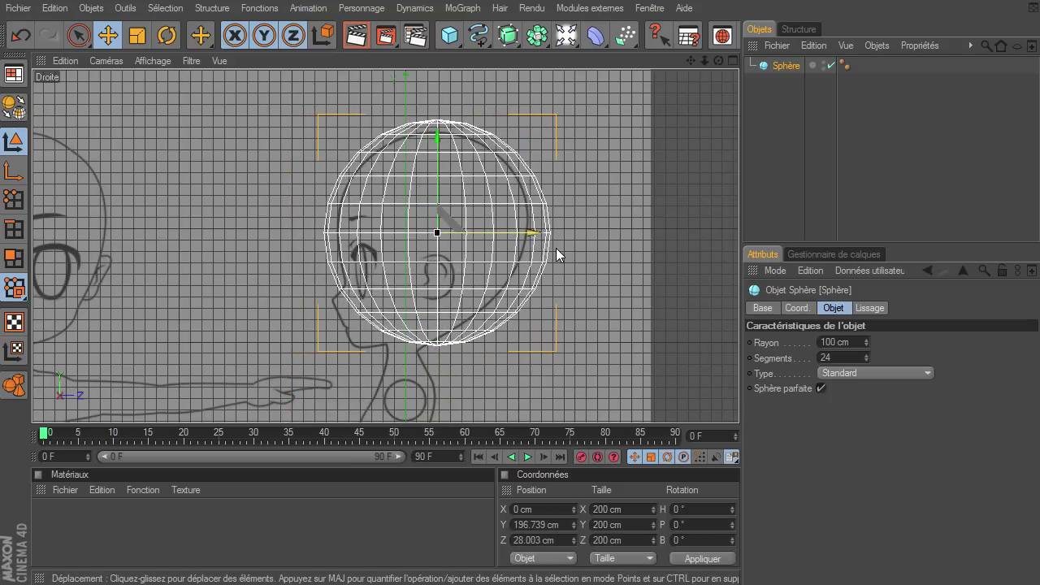
# Set the sphere's radius to 80 cm and nudge it slightly higher on the head
pyautogui.click(847, 342)
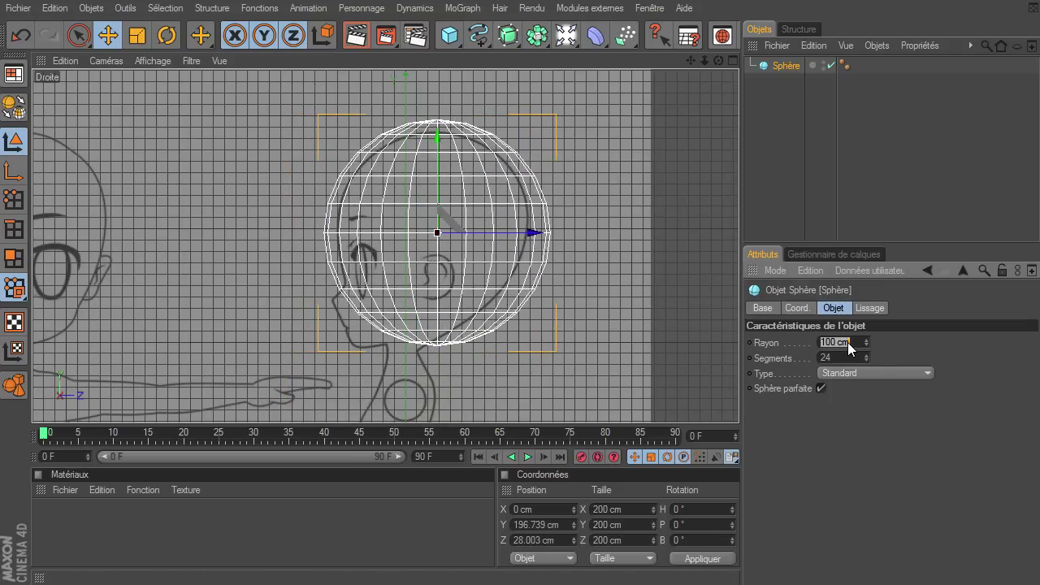
pyautogui.write('80')
pyautogui.press('Return')
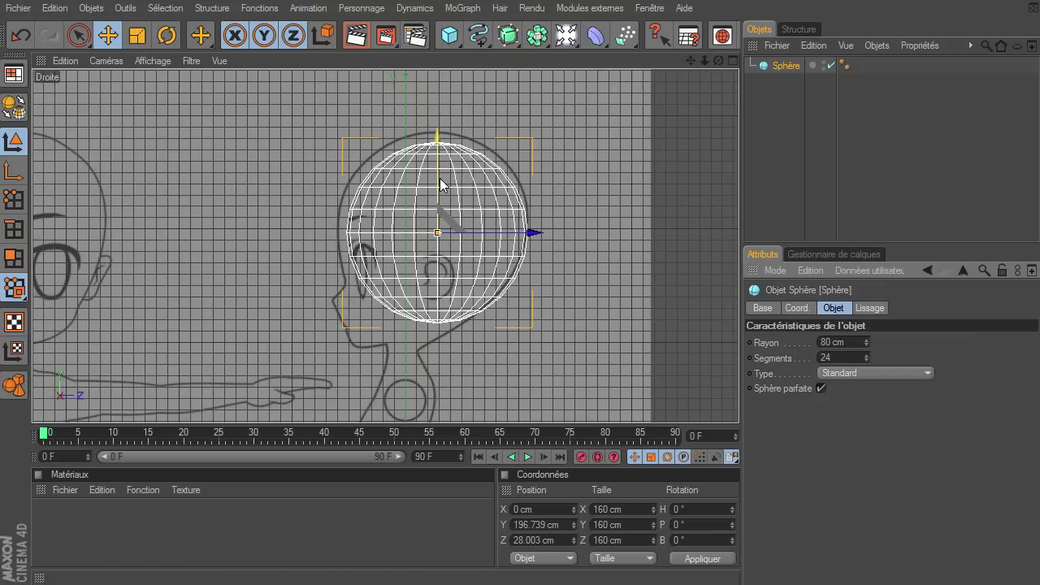
pyautogui.moveTo(437, 236); pyautogui.dragTo(437, 229)
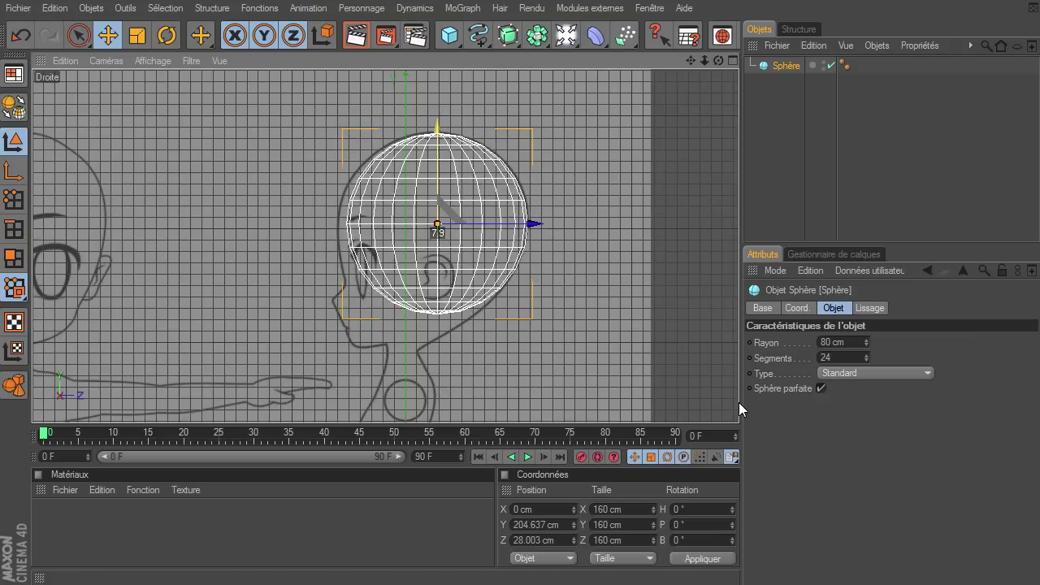
# Nudge the sphere back onto the head and set its Type to Hexaèdre
pyautogui.moveTo(530, 221); pyautogui.dragTo(525, 221)
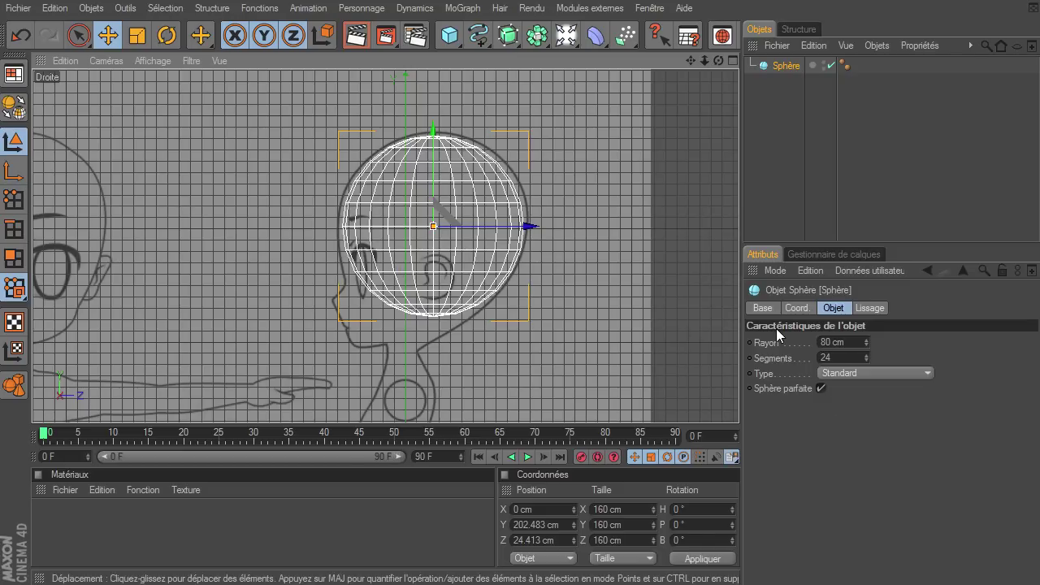
pyautogui.click(898, 372)
pyautogui.click(870, 421)
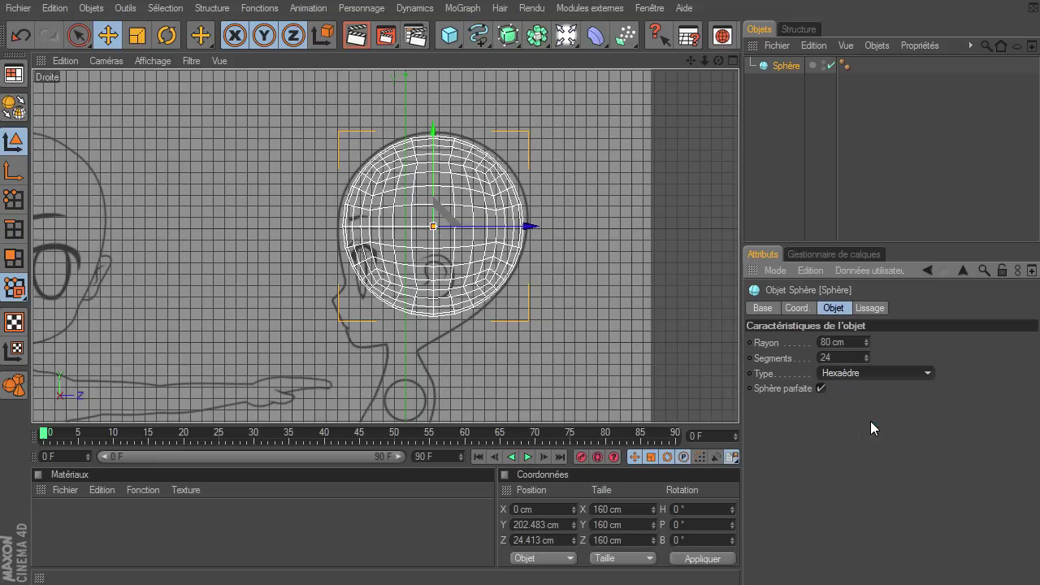
# Convert the sphere into an editable polygon object, viewed in the Avant view
pyautogui.click(734, 61)
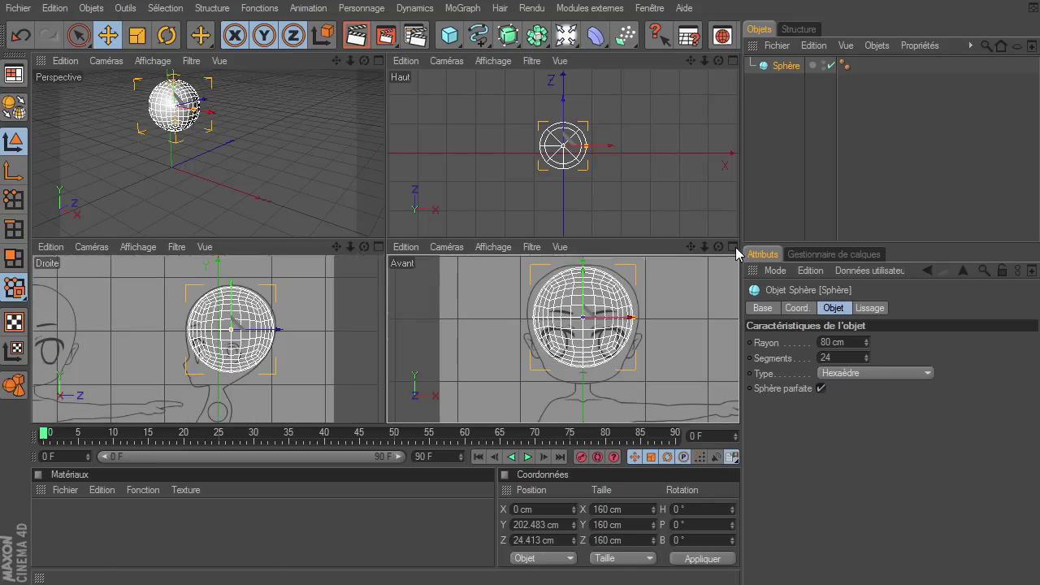
pyautogui.click(734, 247)
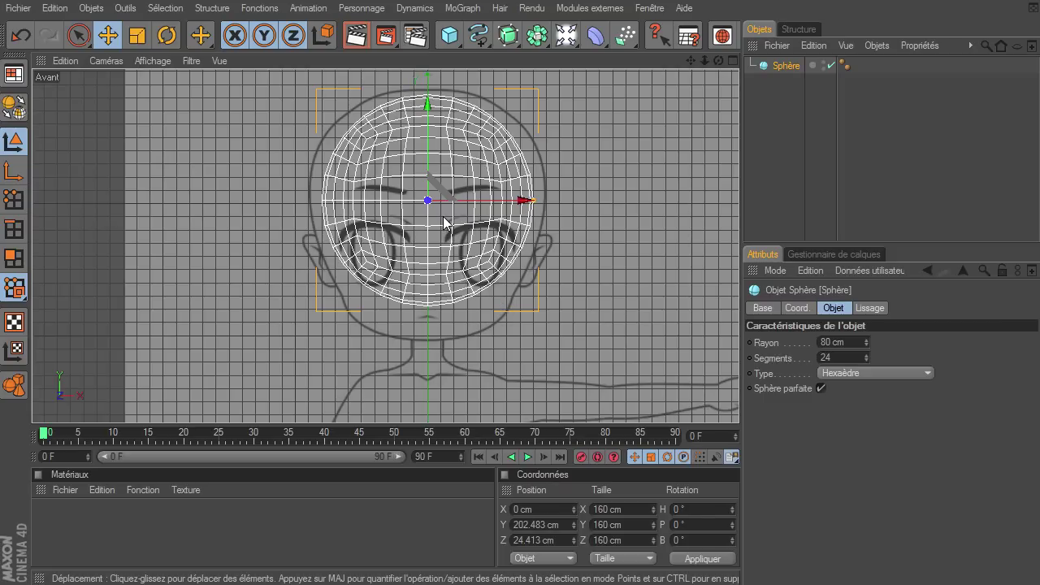
pyautogui.click(15, 108)
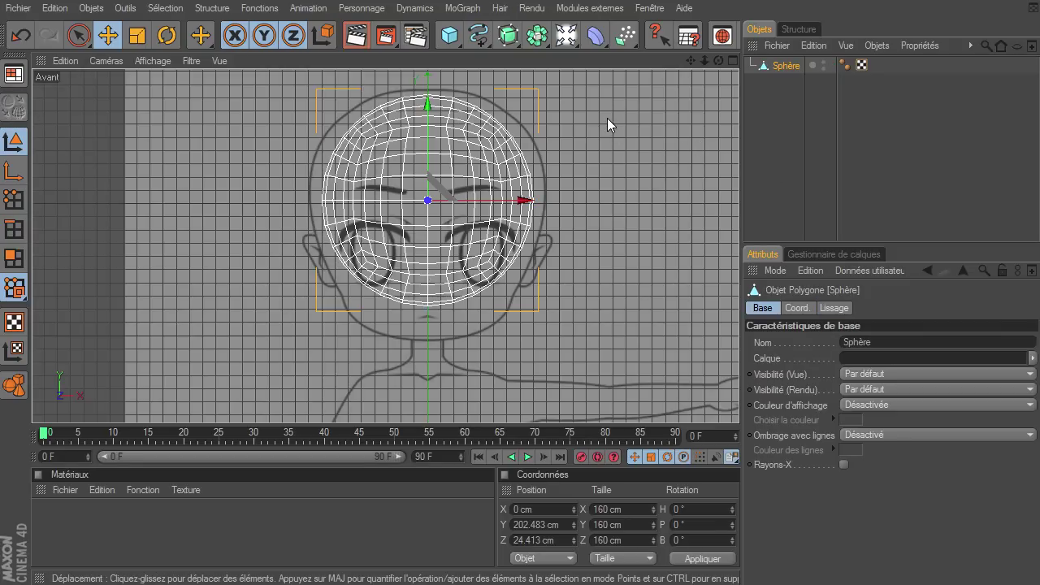
# Add a Déformation libre under the Sphère and set its Y and Z position to 0
pyautogui.click(595, 38)
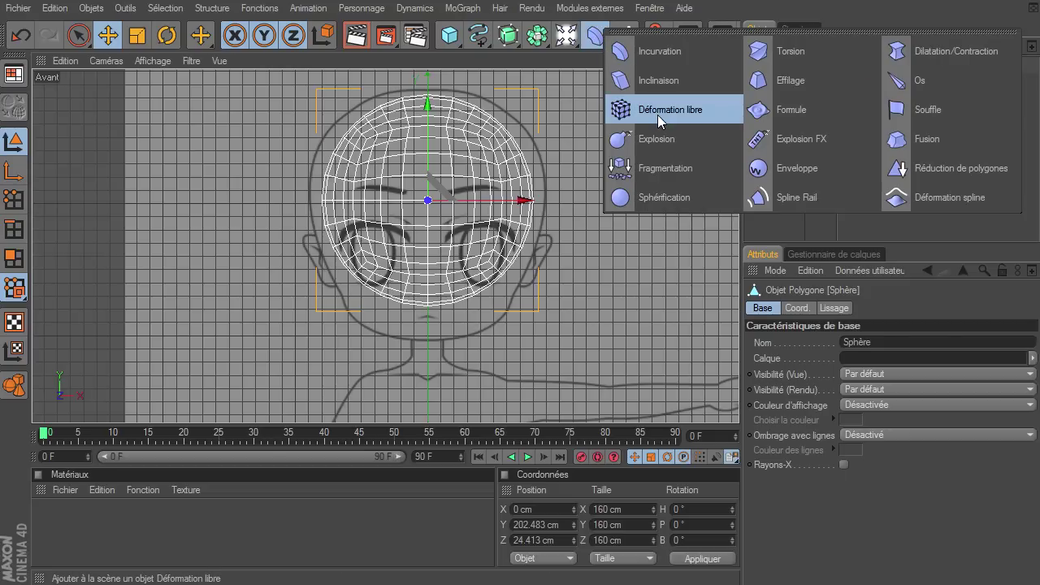
pyautogui.click(657, 115)
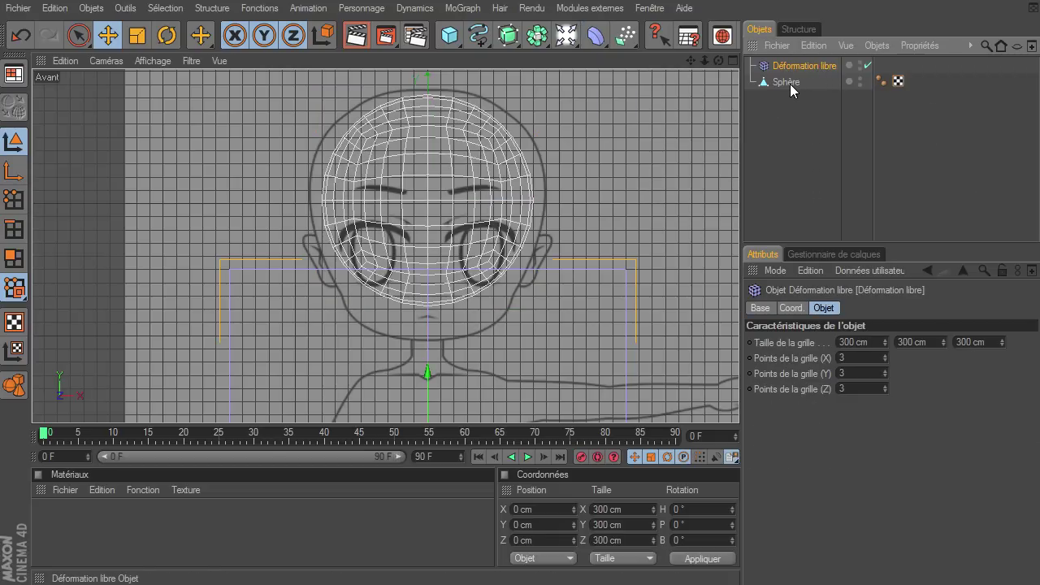
pyautogui.moveTo(800, 66); pyautogui.dragTo(789, 84)
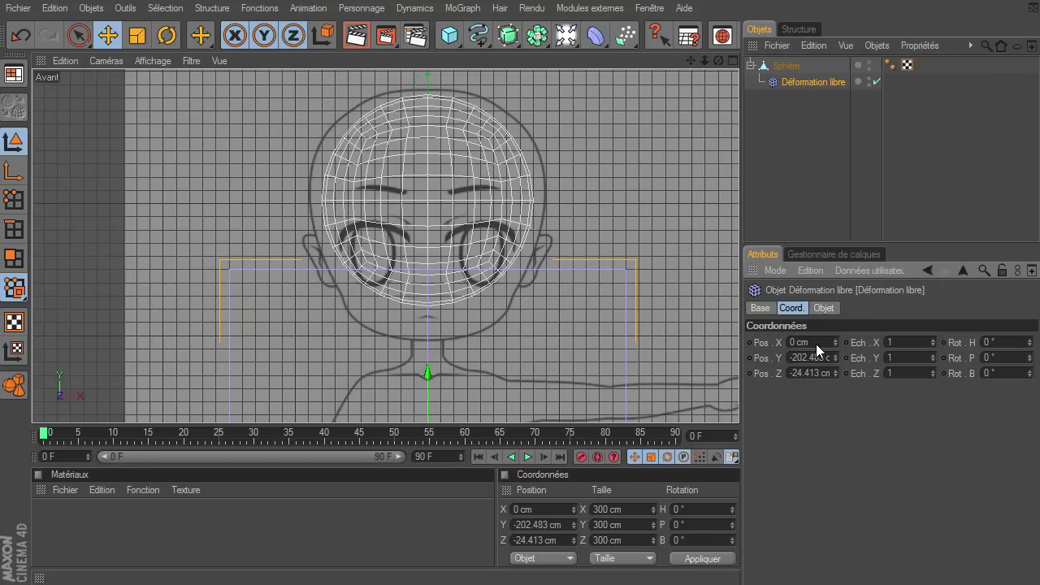
pyautogui.click(811, 341)
pyautogui.click(815, 369)
pyautogui.write('0')
pyautogui.press('Return')
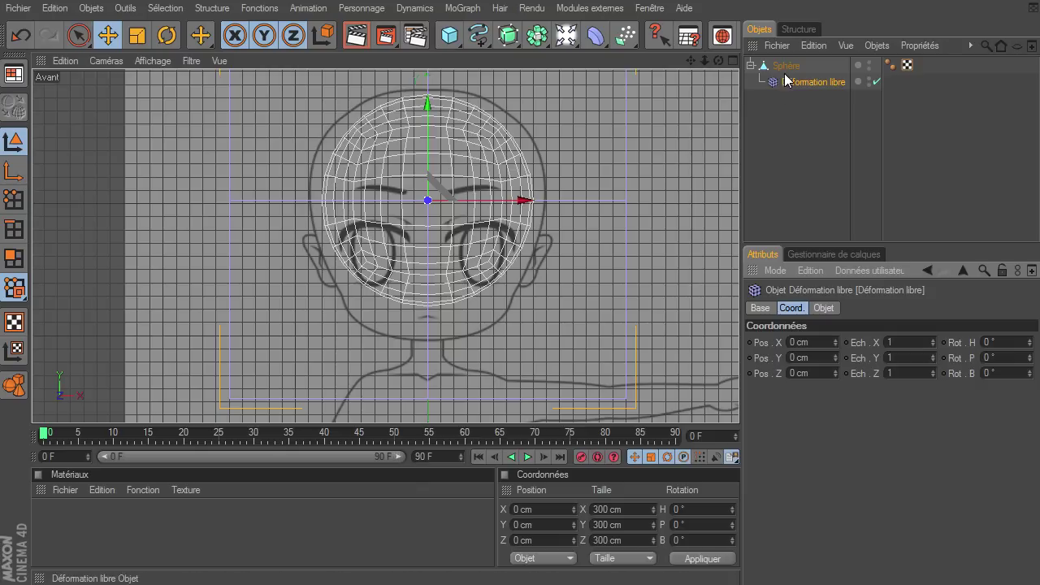
# Set the deformer's Taille de la grille to 200 cm on X, Y and Z
pyautogui.moveTo(701, 63); pyautogui.dragTo(738, 402)
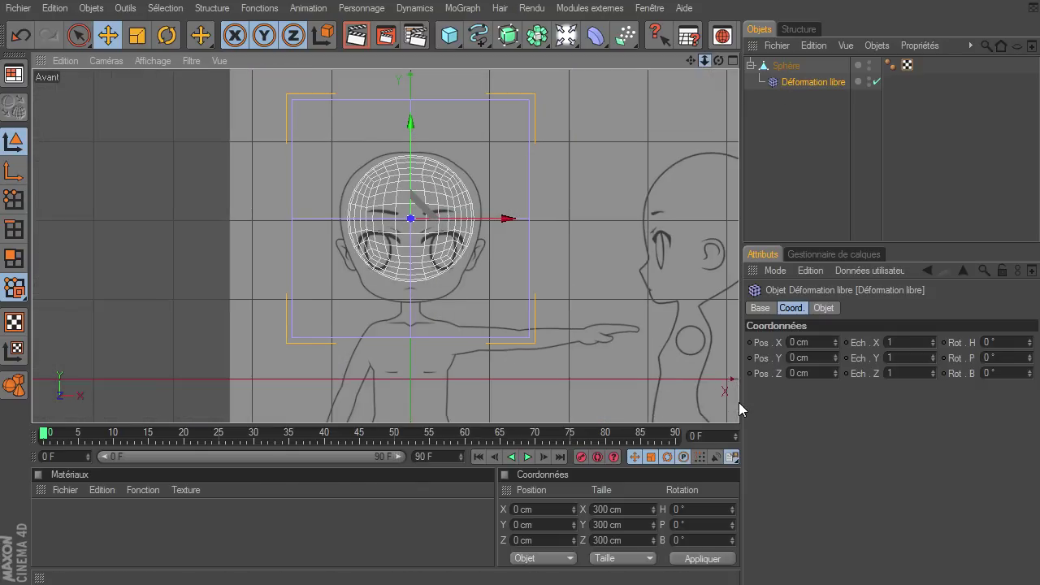
pyautogui.click(731, 62)
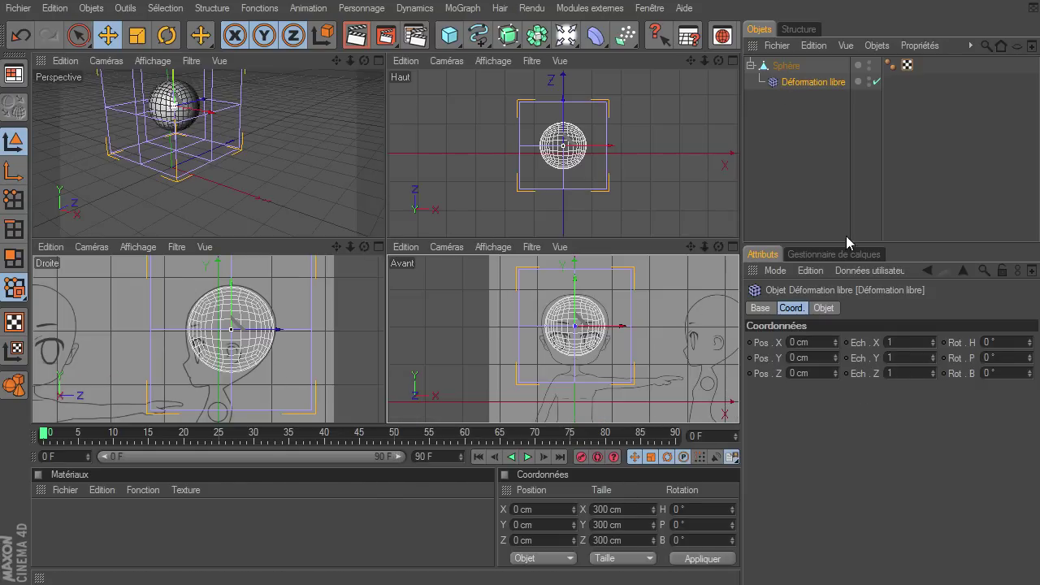
pyautogui.click(820, 308)
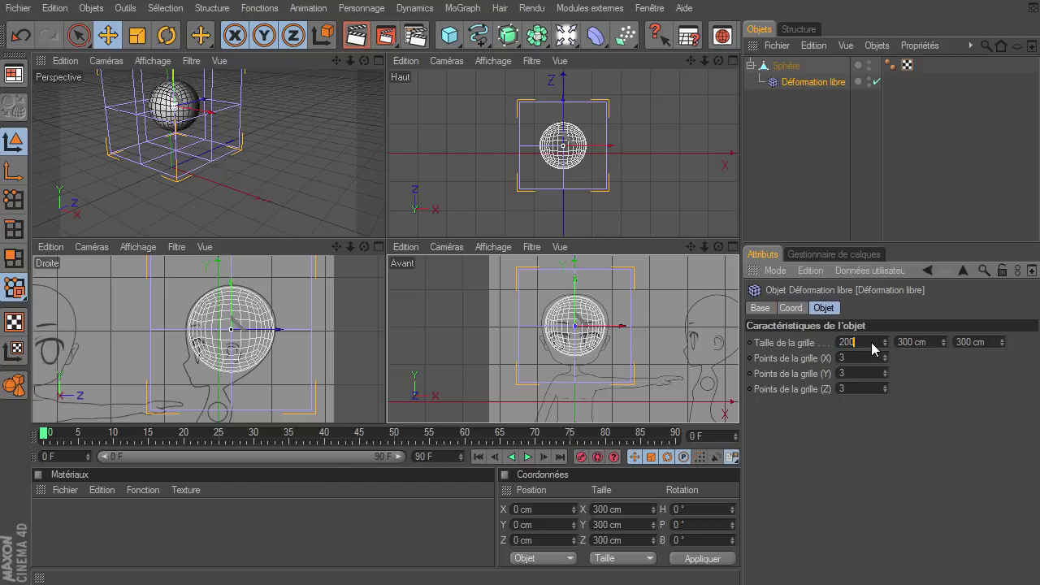
pyautogui.press('Return')
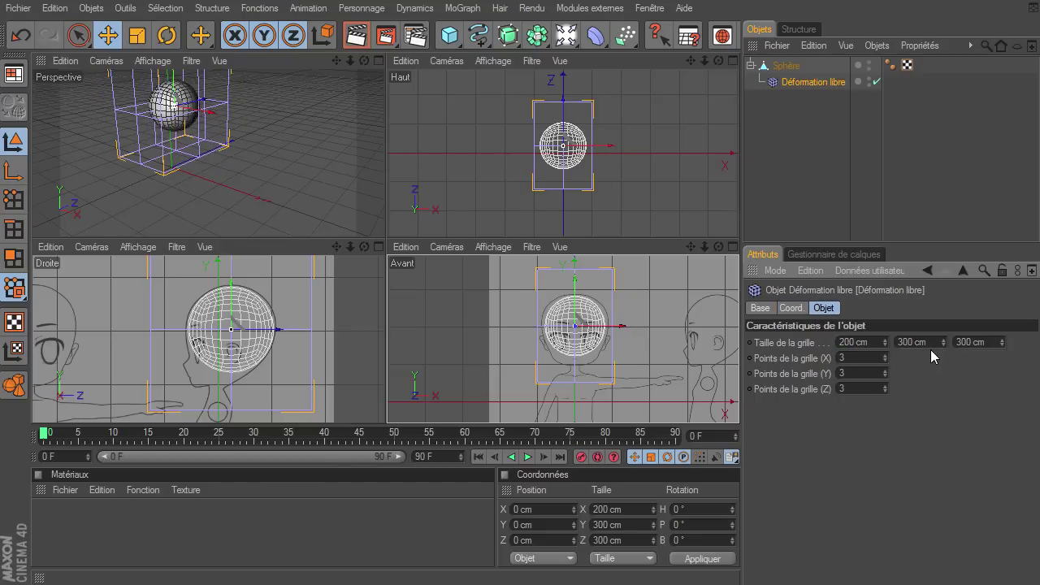
pyautogui.write('200')
pyautogui.press('Return')
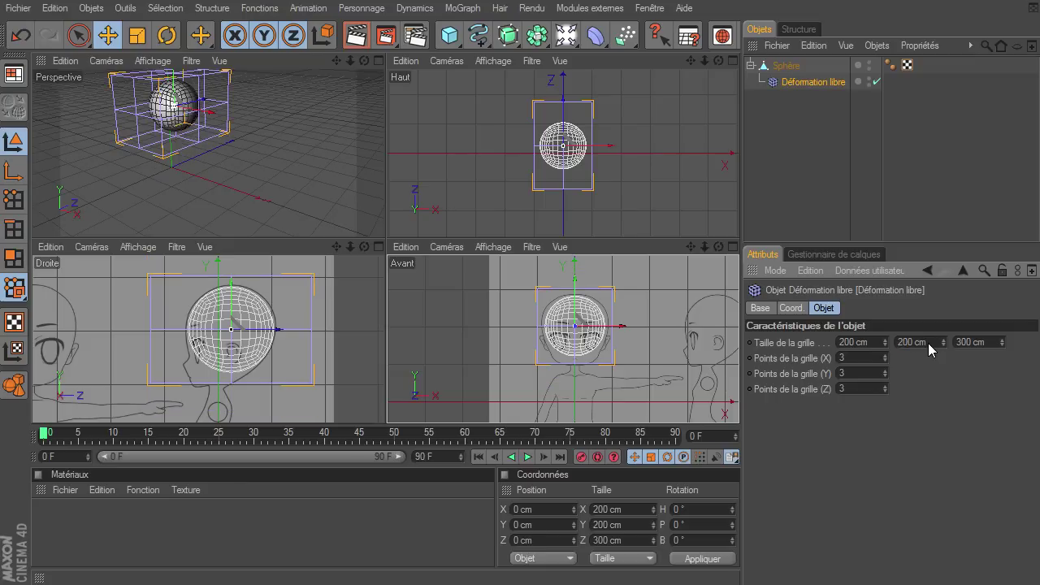
pyautogui.doubleClick(977, 342)
pyautogui.write('200')
pyautogui.press('Return')
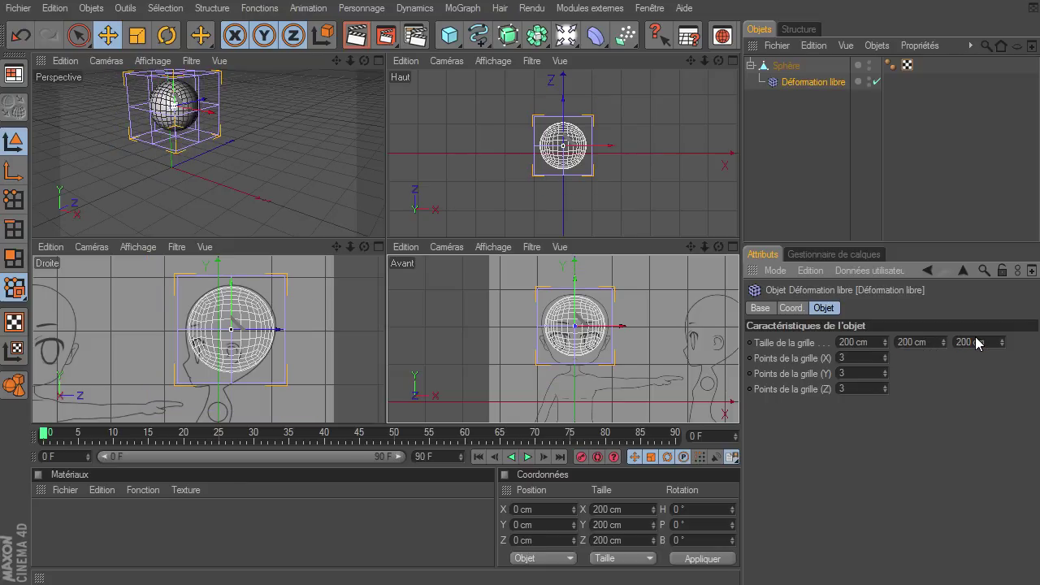
pyautogui.write('6')
# Give the grid 6 points along X, Y and Z and enable Points mode
pyautogui.doubleClick(859, 373)
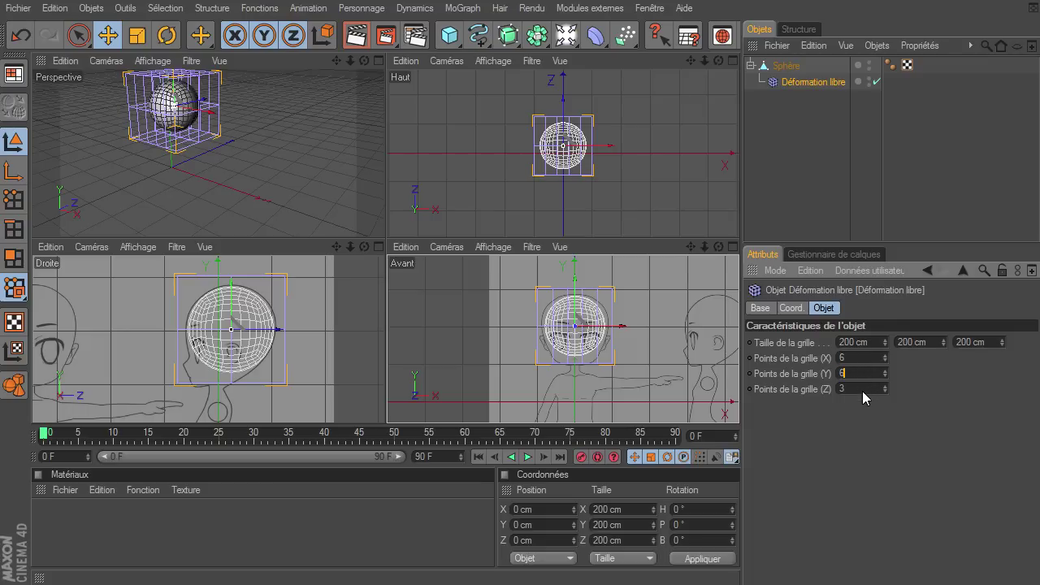
pyautogui.press('Tab')
pyautogui.write('6')
pyautogui.press('Return')
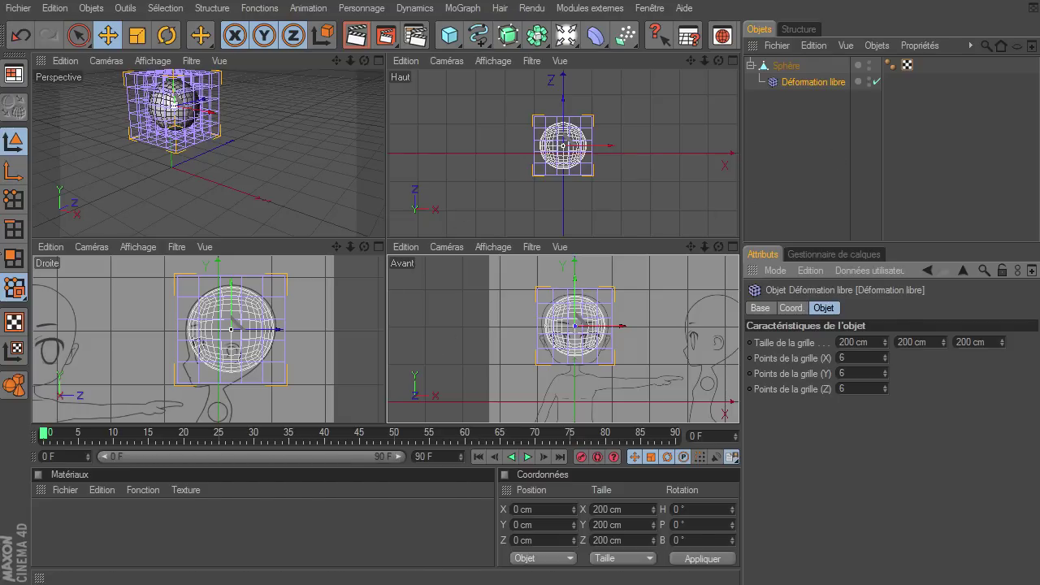
pyautogui.click(18, 201)
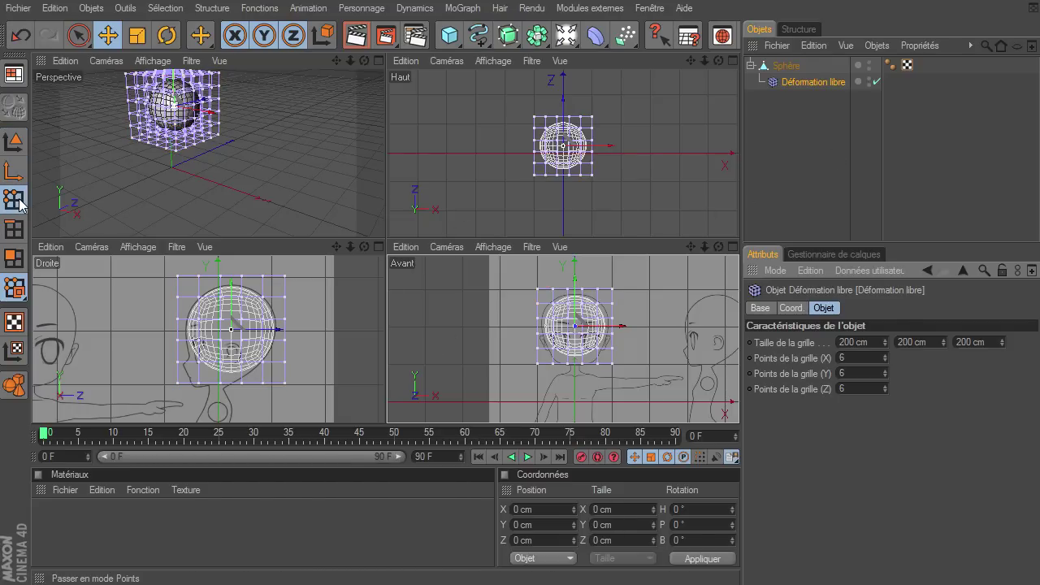
pyautogui.click(378, 246)
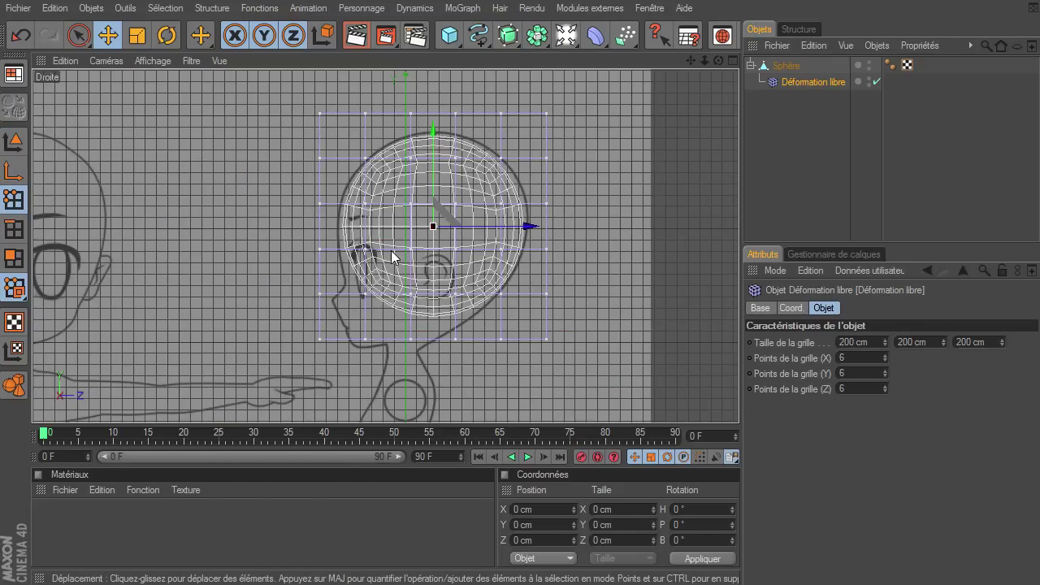
pyautogui.click(78, 35)
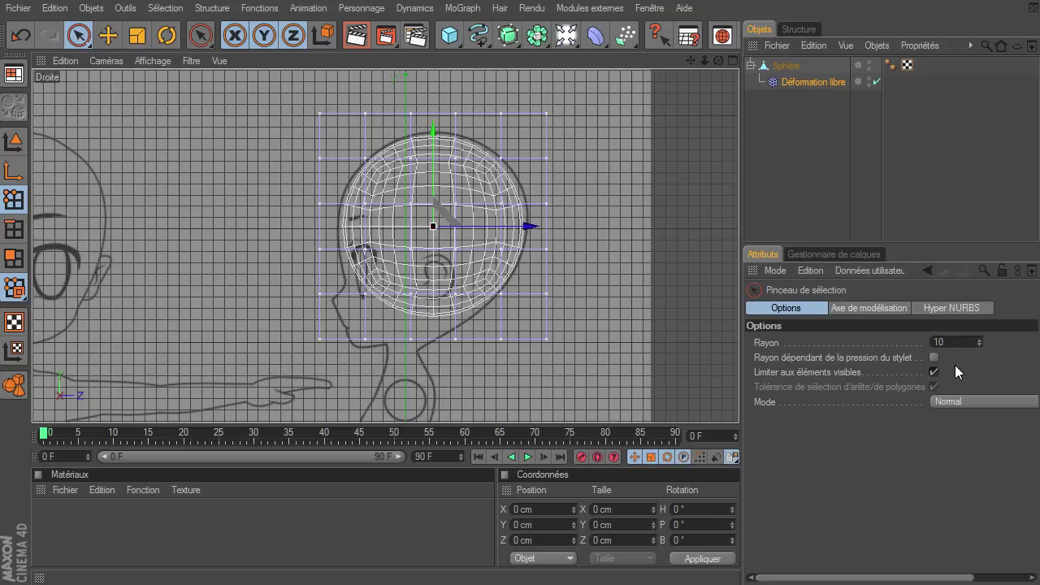
pyautogui.click(933, 372)
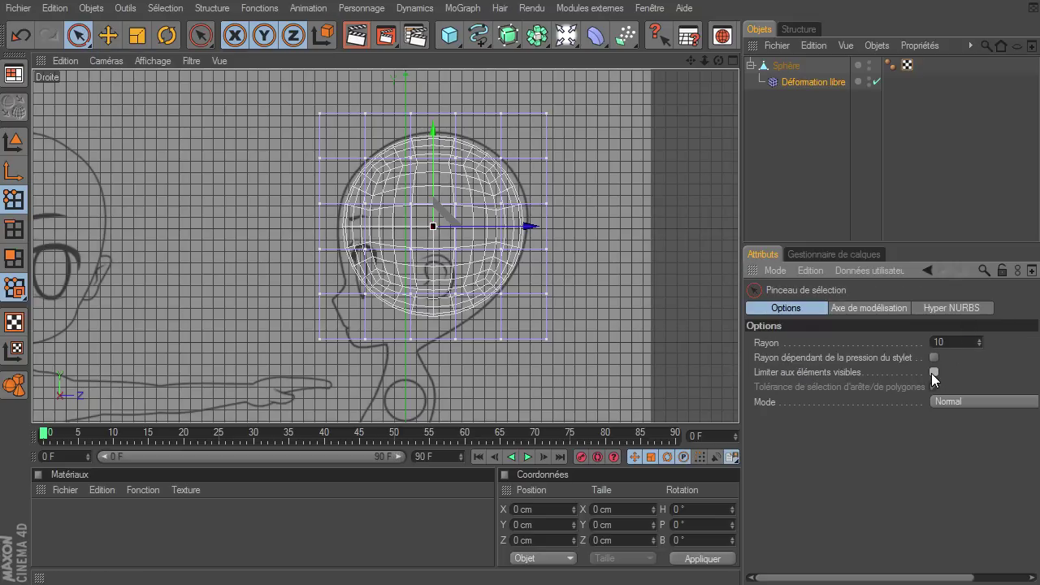
pyautogui.click(319, 158)
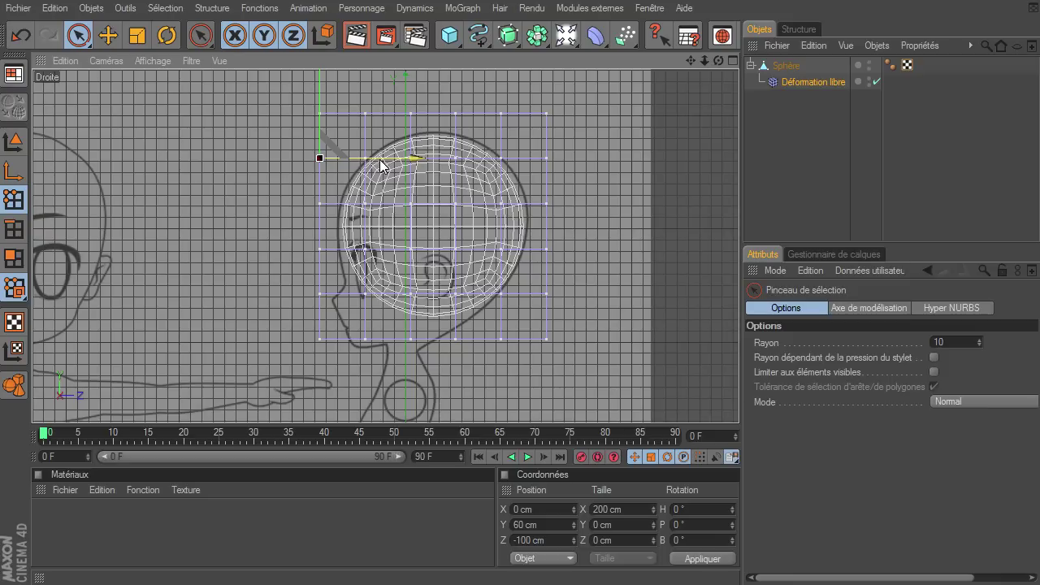
pyautogui.moveTo(397, 159); pyautogui.dragTo(172, 160)
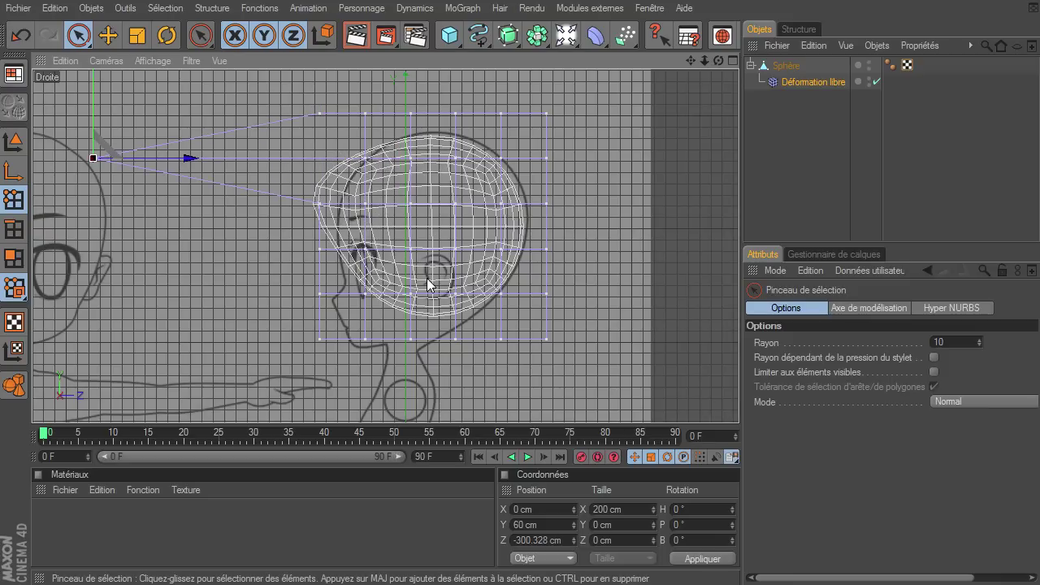
pyautogui.hotkey('ctrl', 'z')
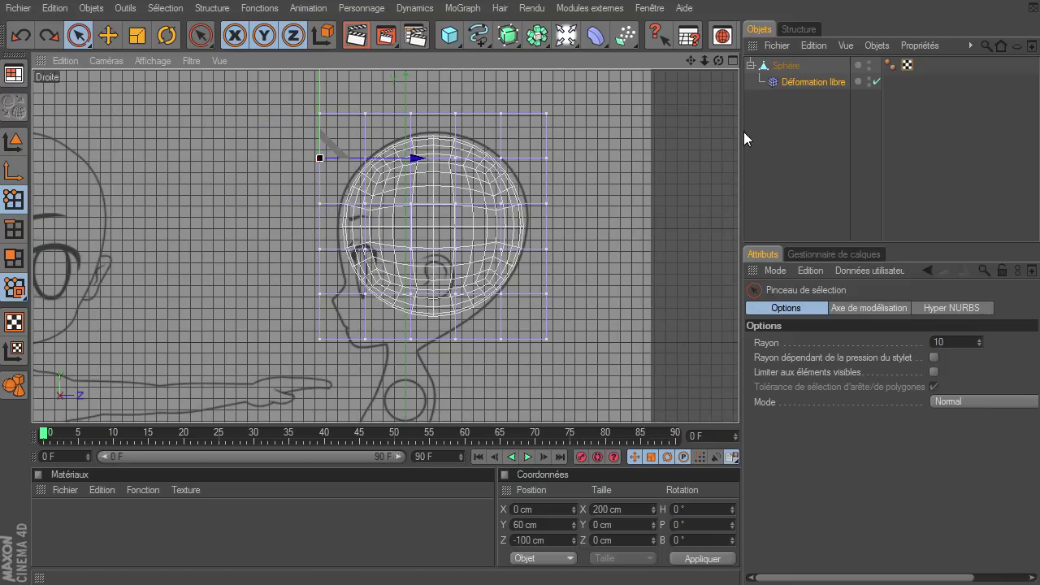
pyautogui.moveTo(706, 62); pyautogui.dragTo(739, 402)
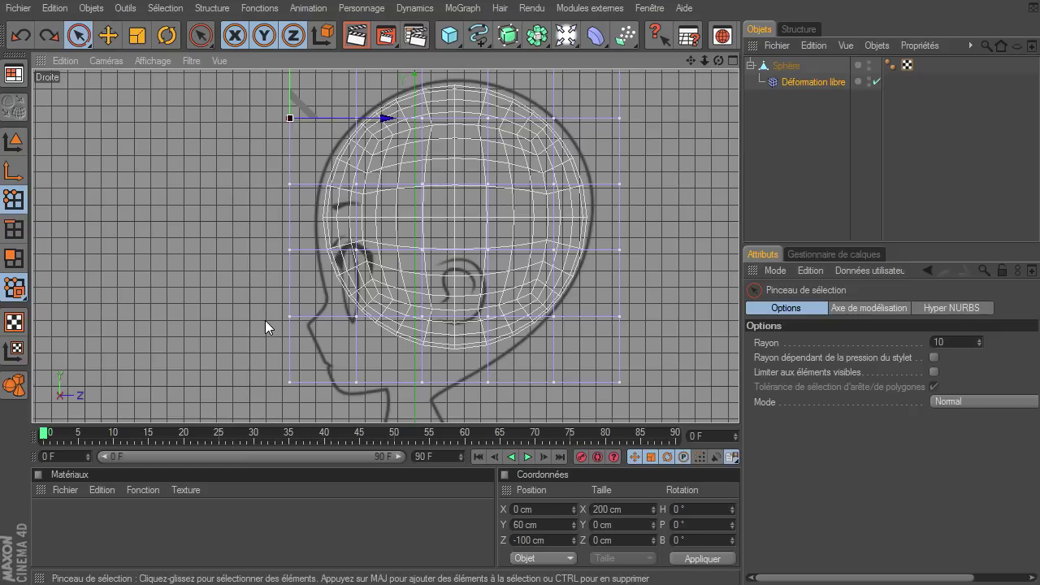
# Pull the lower-face cage points down and forward to stretch the jaw
pyautogui.moveTo(334, 309); pyautogui.dragTo(373, 394)
pyautogui.click(286, 383)
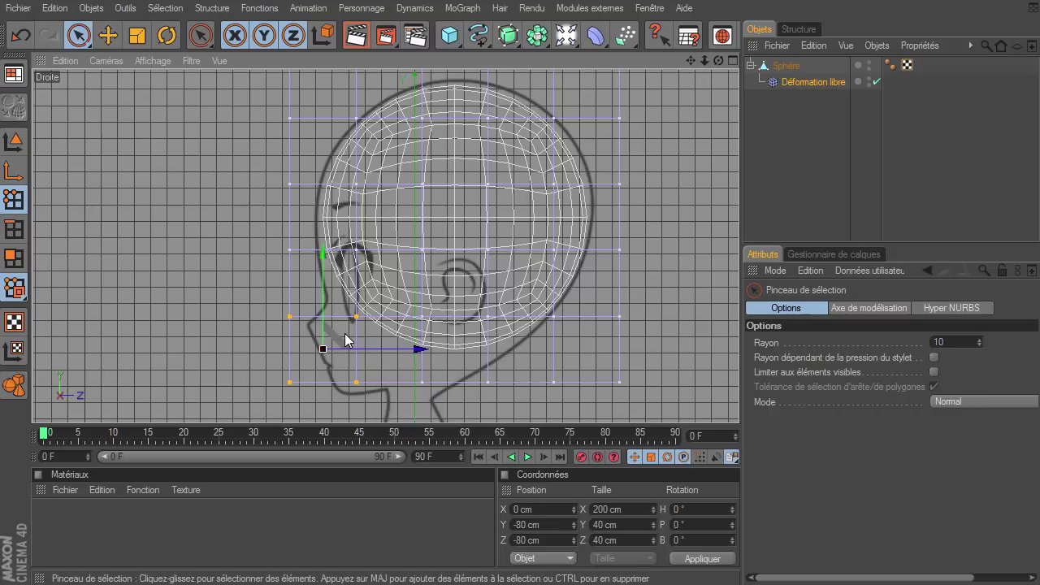
pyautogui.moveTo(337, 341); pyautogui.dragTo(288, 488)
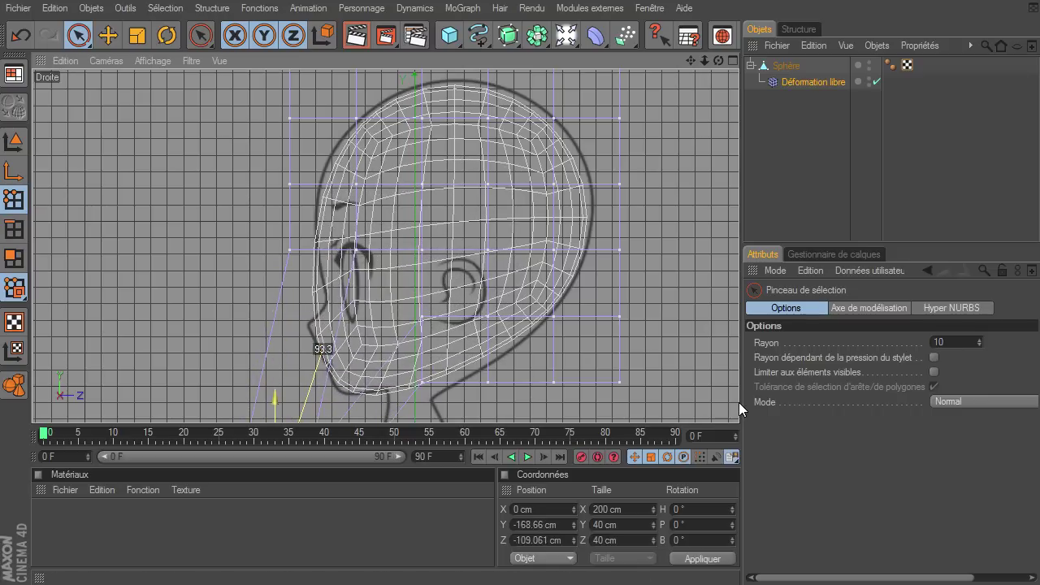
pyautogui.moveTo(271, 402); pyautogui.dragTo(262, 402)
# Push the forehead cage row forward and the mid-face row slightly back
pyautogui.moveTo(290, 249); pyautogui.dragTo(436, 258)
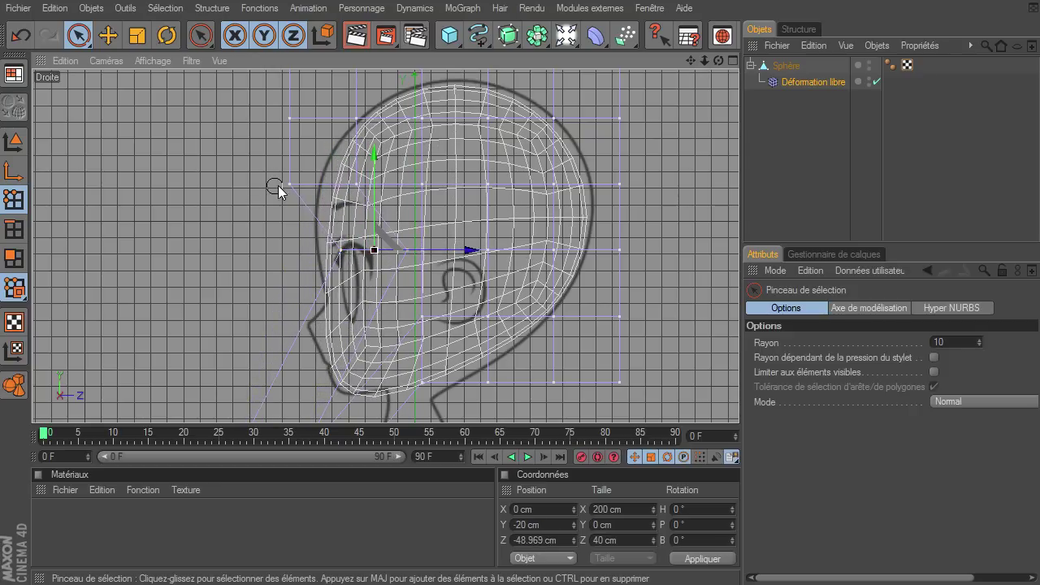
pyautogui.moveTo(256, 187)
pyautogui.mouseDown()
pyautogui.moveTo(417, 187)
pyautogui.moveTo(389, 185)
pyautogui.mouseUp()
pyautogui.click(413, 250)
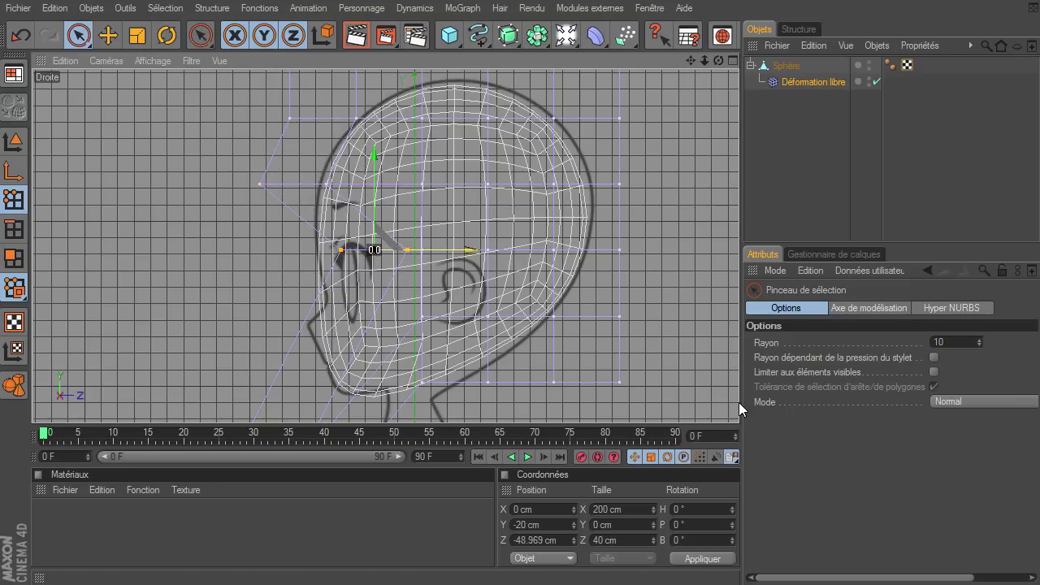
pyautogui.moveTo(437, 252)
pyautogui.mouseDown()
pyautogui.moveTo(738, 402)
pyautogui.moveTo(433, 419)
pyautogui.mouseUp()
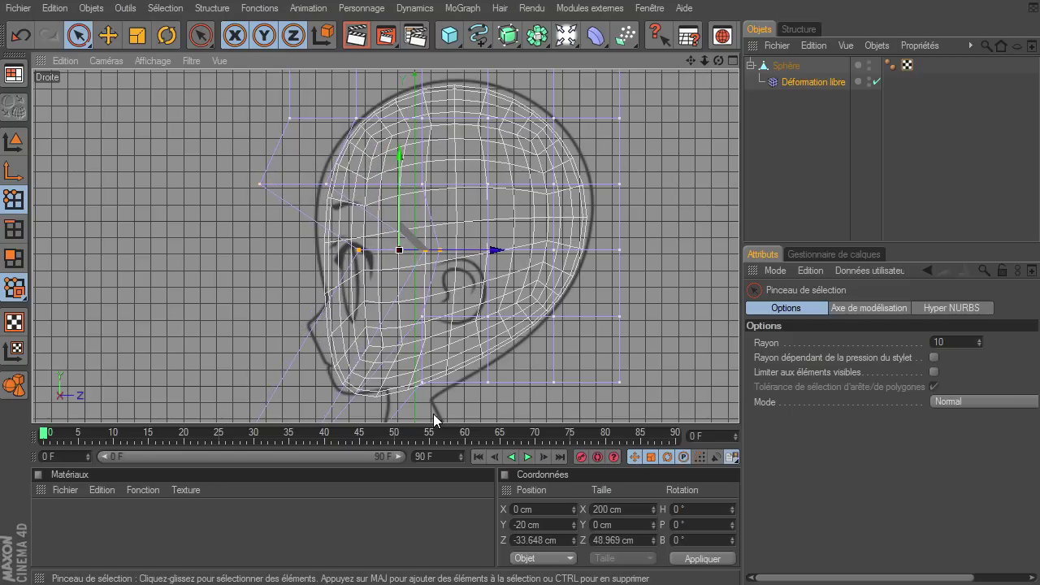
# Pull the lower front cage points by the neck and jaw further forward
pyautogui.moveTo(704, 60); pyautogui.dragTo(664, 151)
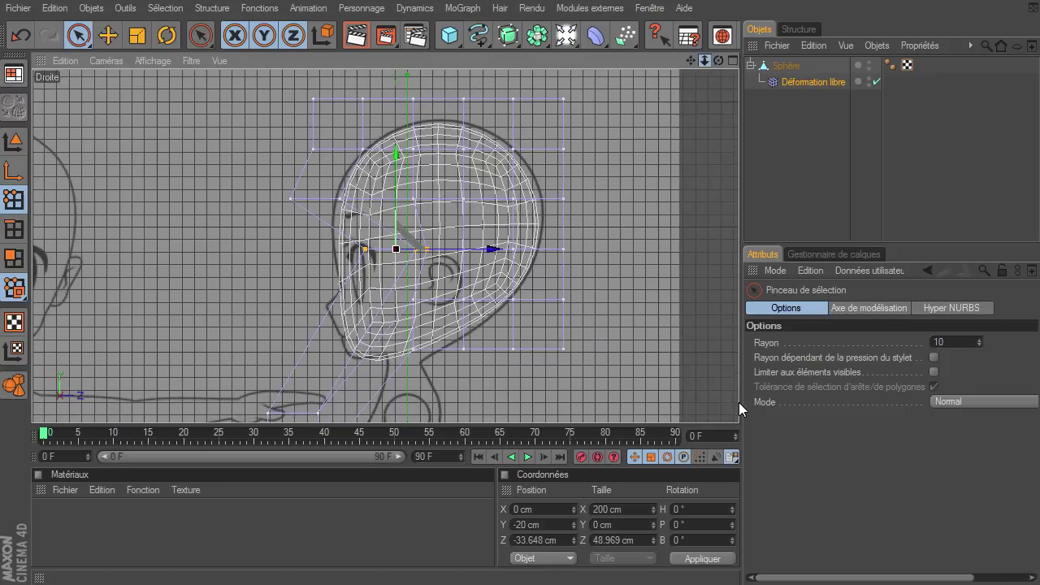
pyautogui.moveTo(690, 60)
pyautogui.mouseDown()
pyautogui.moveTo(681, 30)
pyautogui.moveTo(487, 308)
pyautogui.mouseUp()
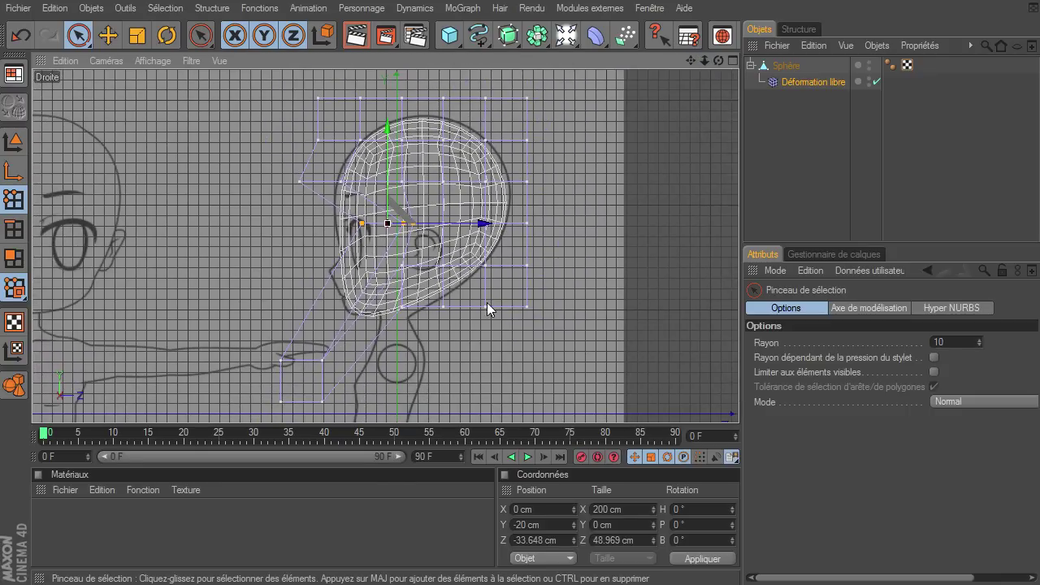
pyautogui.moveTo(320, 362); pyautogui.dragTo(273, 407)
pyautogui.moveTo(385, 382); pyautogui.dragTo(376, 388)
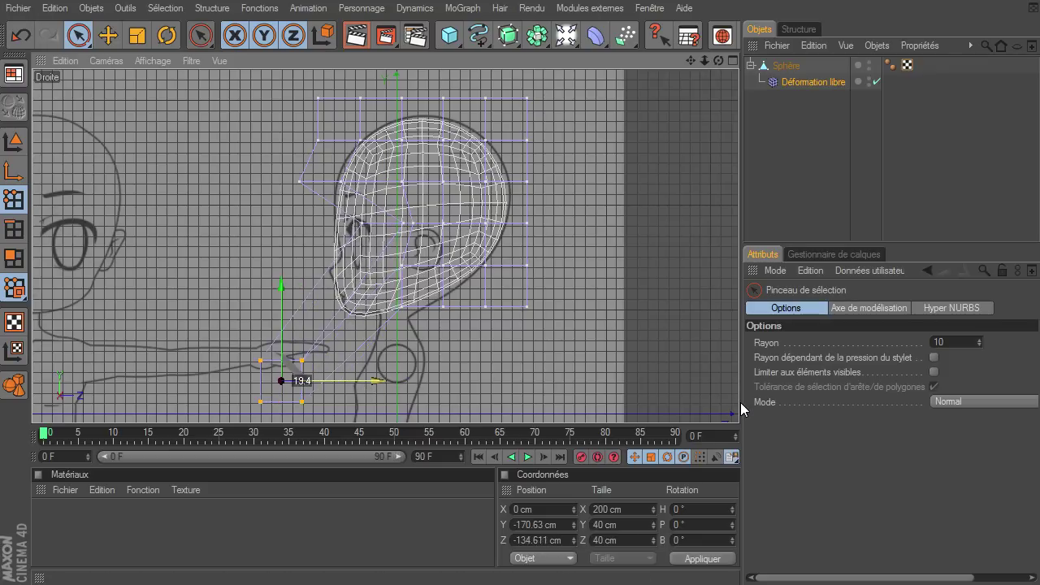
# Move the top cage points forward and raise the back of the skull
pyautogui.moveTo(704, 60); pyautogui.dragTo(739, 408)
pyautogui.moveTo(690, 60); pyautogui.dragTo(738, 402)
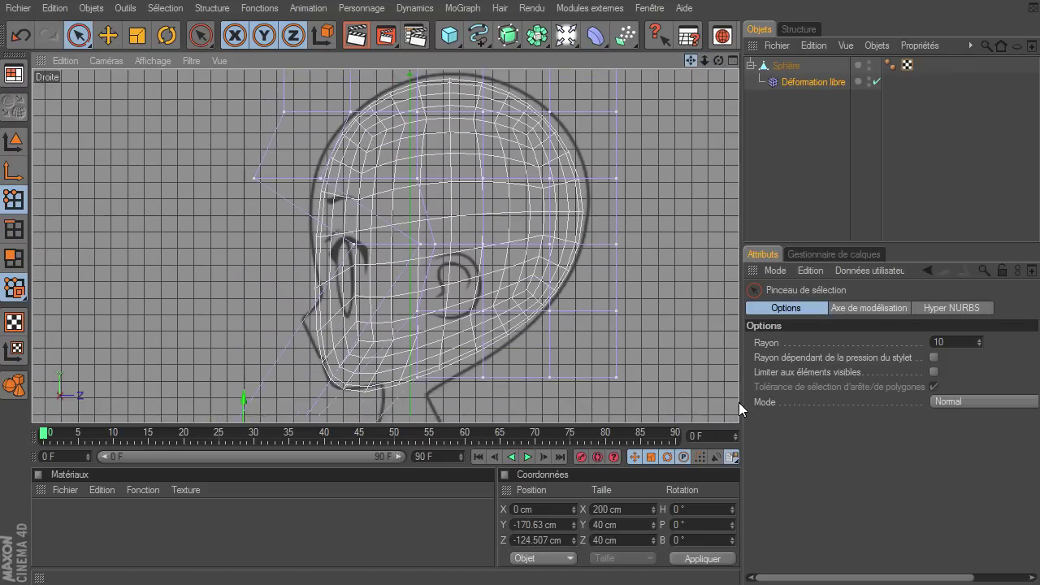
pyautogui.moveTo(286, 172)
pyautogui.mouseDown()
pyautogui.moveTo(396, 170)
pyautogui.moveTo(382, 170)
pyautogui.mouseUp()
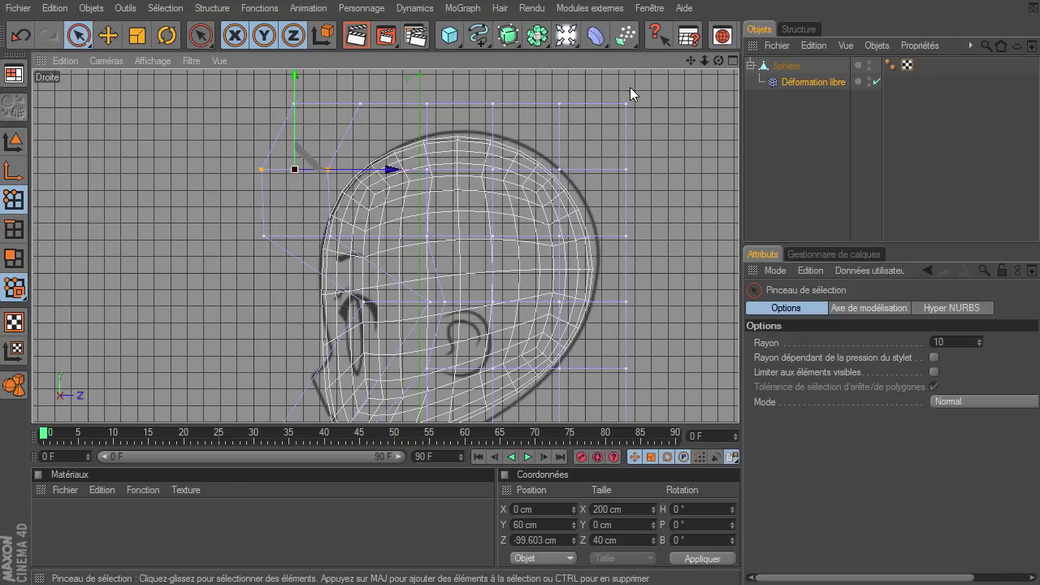
pyautogui.moveTo(638, 97)
pyautogui.mouseDown()
pyautogui.moveTo(488, 105)
pyautogui.moveTo(490, 169)
pyautogui.moveTo(633, 176)
pyautogui.moveTo(634, 244)
pyautogui.moveTo(554, 244)
pyautogui.moveTo(560, 236)
pyautogui.mouseUp()
pyautogui.moveTo(570, 166)
pyautogui.mouseDown()
pyautogui.moveTo(579, 159)
pyautogui.moveTo(573, 175)
pyautogui.mouseUp()
# Lower the bottom back-of-neck cage point to shape the neck and chin
pyautogui.moveTo(693, 61); pyautogui.dragTo(542, 260)
pyautogui.moveTo(490, 329)
pyautogui.mouseDown()
pyautogui.moveTo(588, 323)
pyautogui.moveTo(738, 402)
pyautogui.mouseUp()
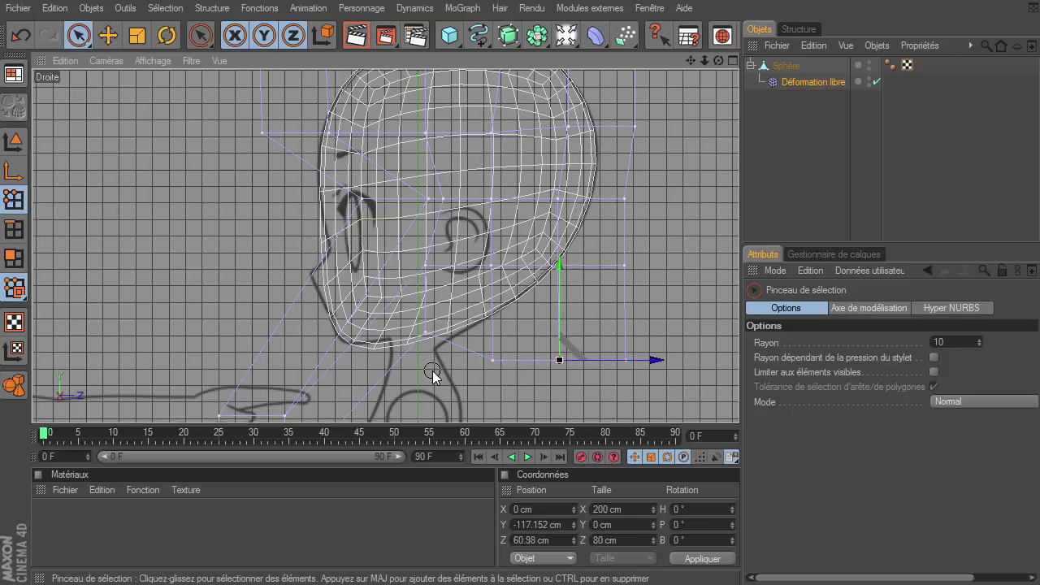
pyautogui.click(429, 335)
pyautogui.click(425, 331)
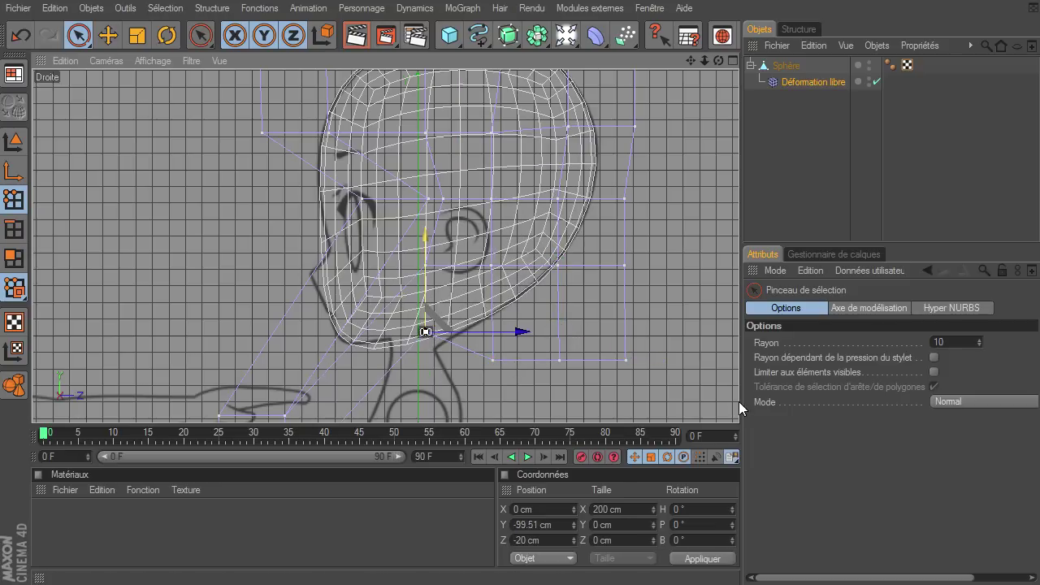
pyautogui.click(493, 360)
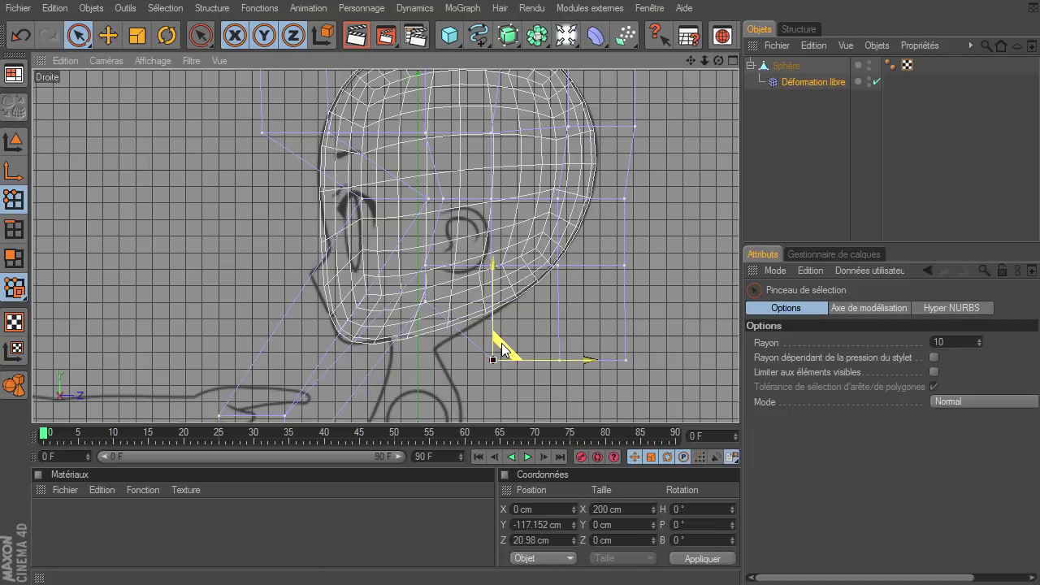
pyautogui.moveTo(503, 349)
pyautogui.mouseDown()
pyautogui.moveTo(739, 408)
pyautogui.moveTo(622, 269)
pyautogui.mouseUp()
pyautogui.moveTo(690, 61)
pyautogui.mouseDown()
pyautogui.moveTo(739, 402)
pyautogui.moveTo(381, 205)
pyautogui.mouseUp()
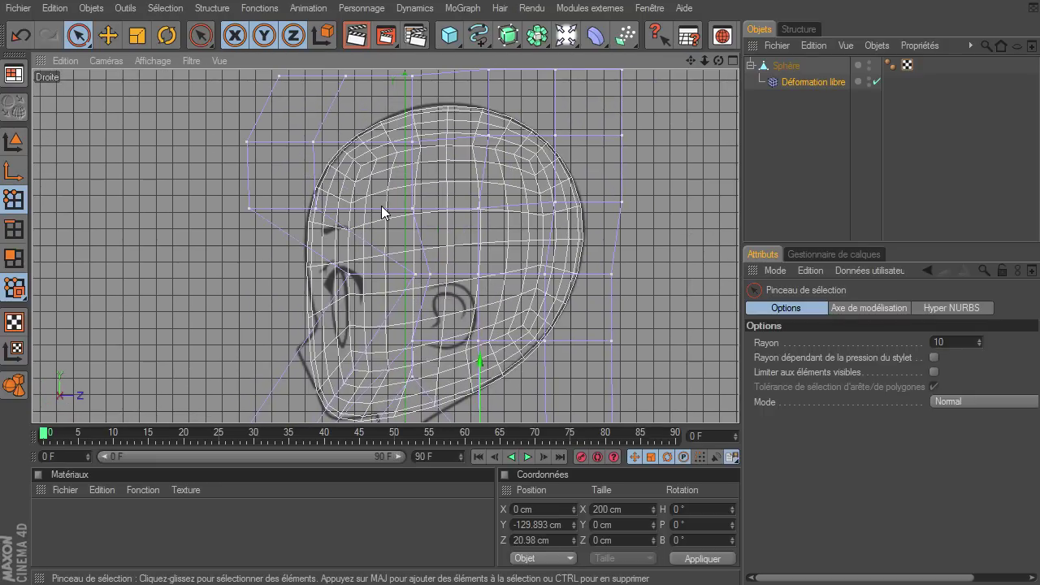
pyautogui.click(732, 60)
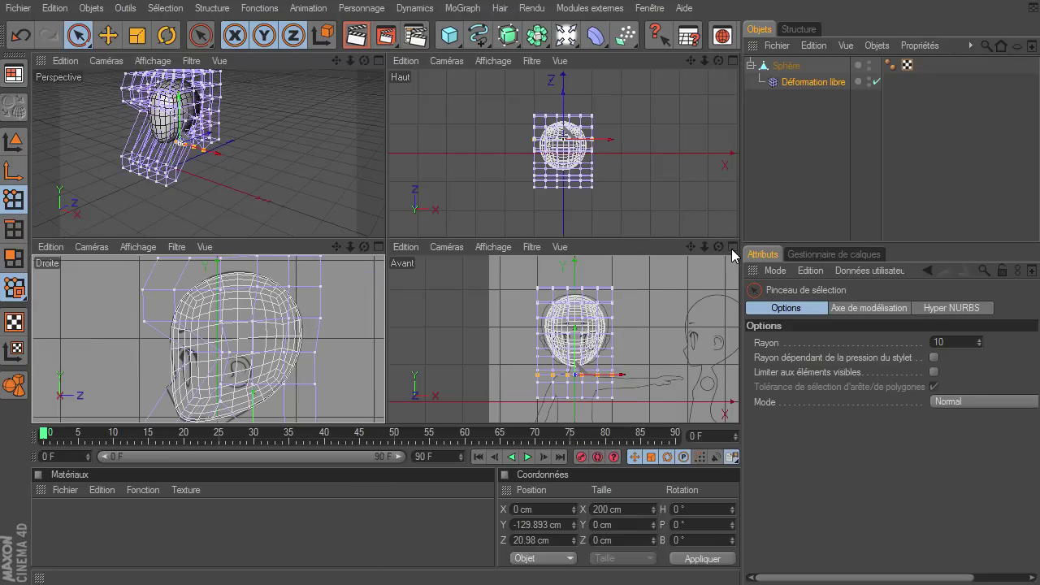
# In the front view, push the right column of cage points outward
pyautogui.click(732, 247)
pyautogui.moveTo(704, 60); pyautogui.dragTo(738, 406)
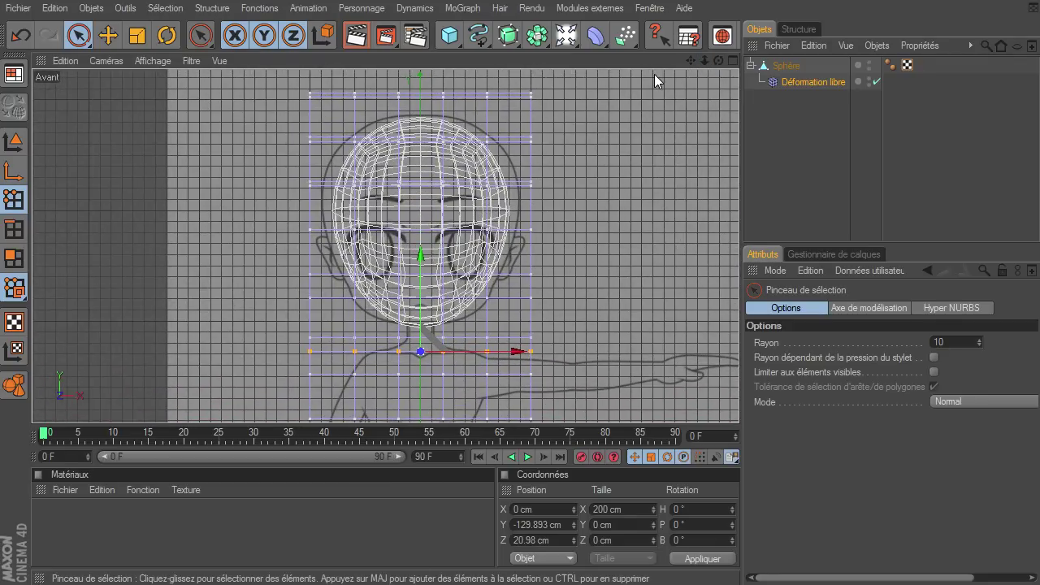
pyautogui.moveTo(523, 103); pyautogui.dragTo(521, 362)
pyautogui.moveTo(539, 413); pyautogui.dragTo(537, 442)
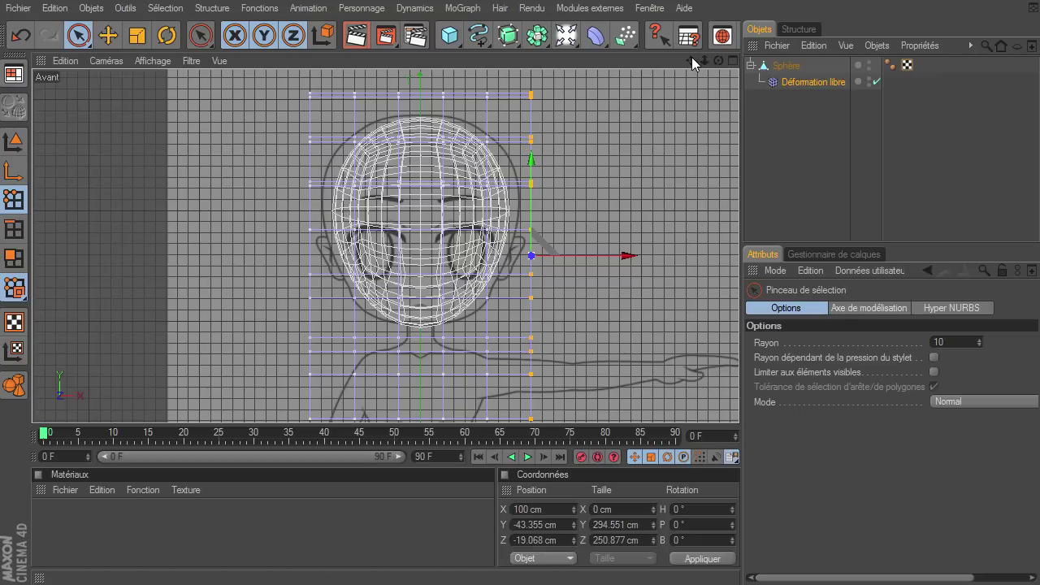
pyautogui.moveTo(691, 61); pyautogui.dragTo(627, 125)
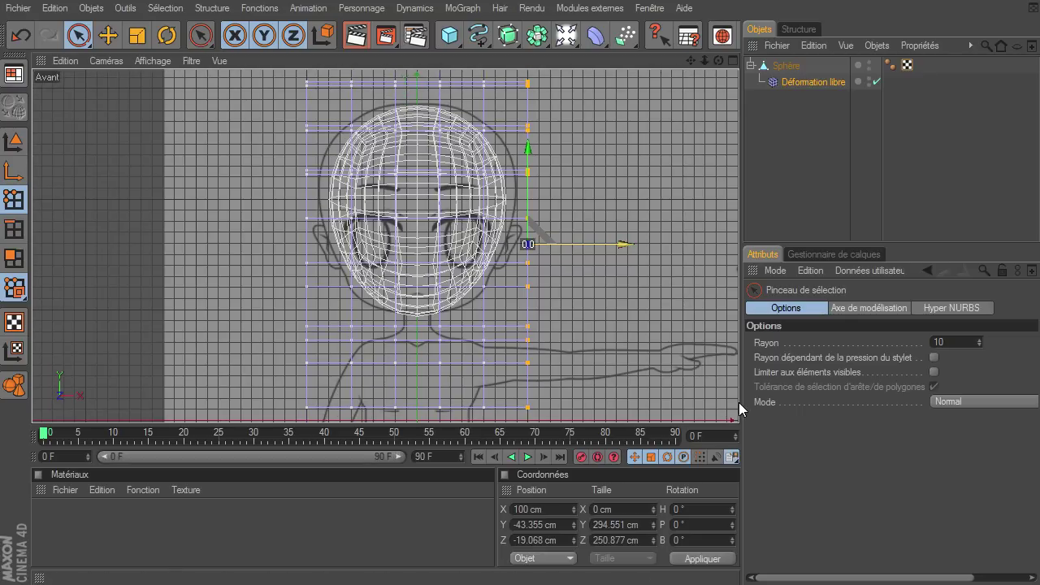
pyautogui.moveTo(739, 407); pyautogui.dragTo(751, 406)
pyautogui.click(569, 166)
# Lift the upper-right and top-right cage points up and outward
pyautogui.moveTo(559, 168); pyautogui.dragTo(540, 130)
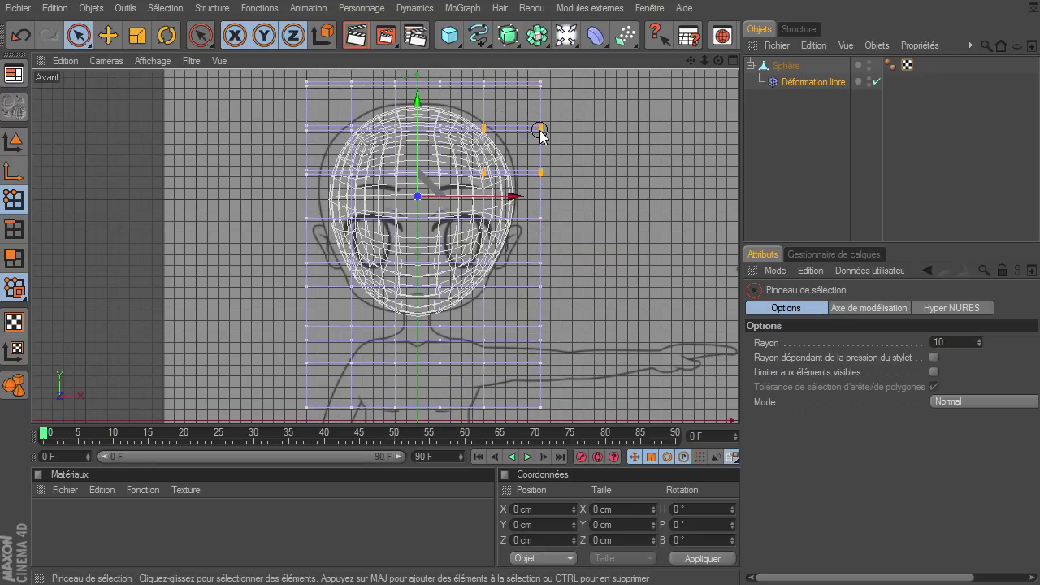
pyautogui.moveTo(541, 130); pyautogui.dragTo(485, 83)
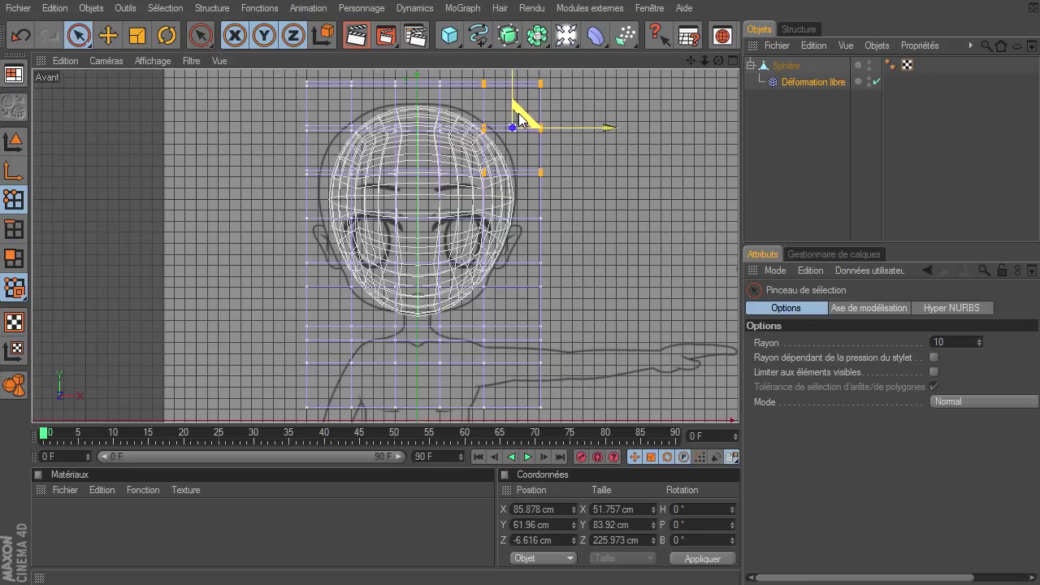
pyautogui.moveTo(518, 117); pyautogui.dragTo(739, 402)
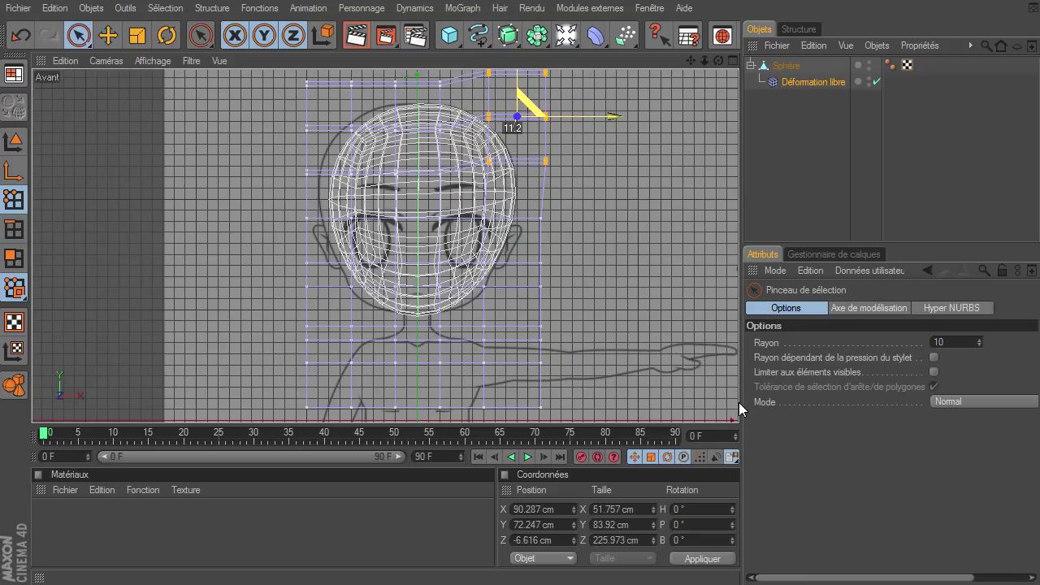
pyautogui.click(590, 279)
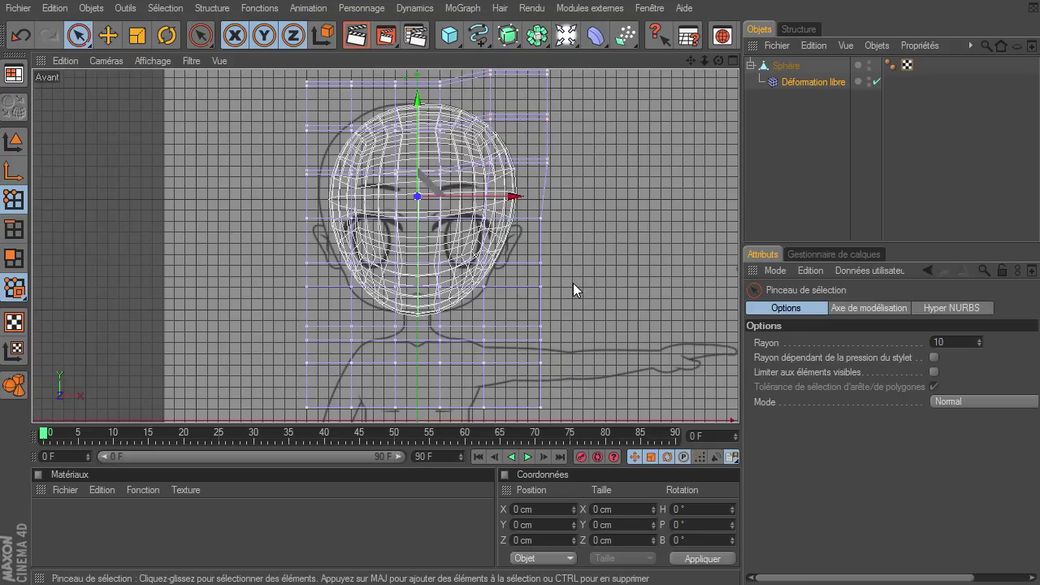
# Lower the lower-right and bottom-right cage points
pyautogui.moveTo(559, 327)
pyautogui.mouseDown()
pyautogui.moveTo(482, 339)
pyautogui.moveTo(486, 398)
pyautogui.moveTo(504, 413)
pyautogui.moveTo(531, 406)
pyautogui.moveTo(545, 352)
pyautogui.moveTo(540, 410)
pyautogui.mouseUp()
pyautogui.moveTo(524, 357); pyautogui.dragTo(738, 402)
pyautogui.click(541, 374)
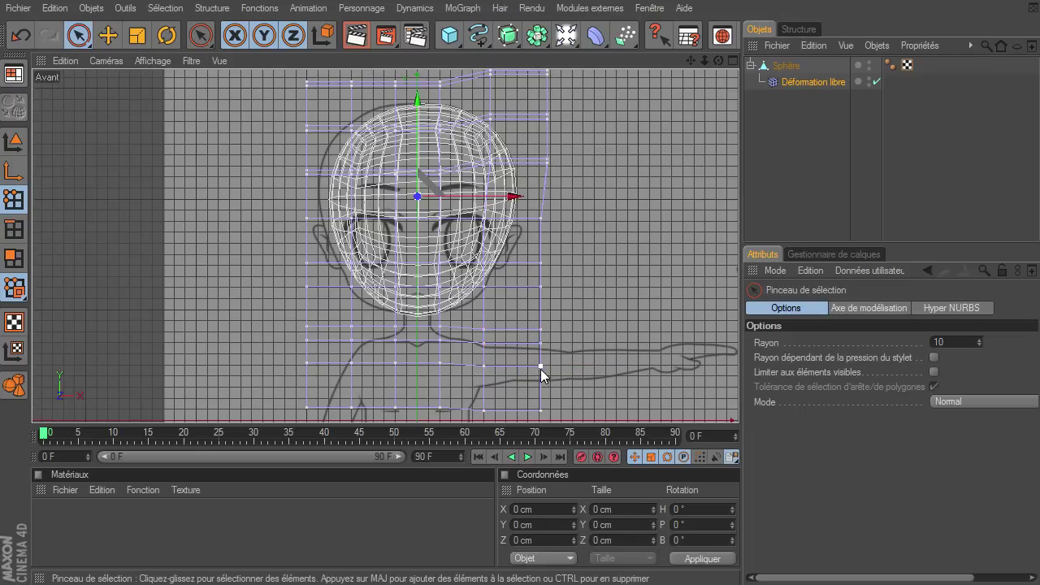
pyautogui.moveTo(559, 416)
pyautogui.mouseDown()
pyautogui.moveTo(513, 401)
pyautogui.moveTo(738, 402)
pyautogui.mouseUp()
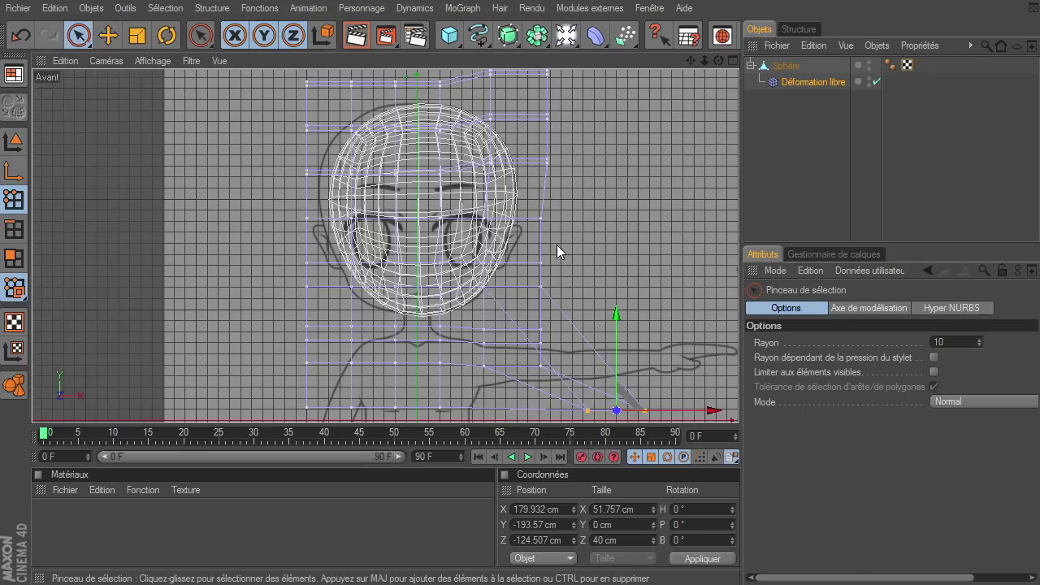
# Pull the right cheek points inward, then deselect the points and objects
pyautogui.moveTo(539, 266); pyautogui.dragTo(540, 207)
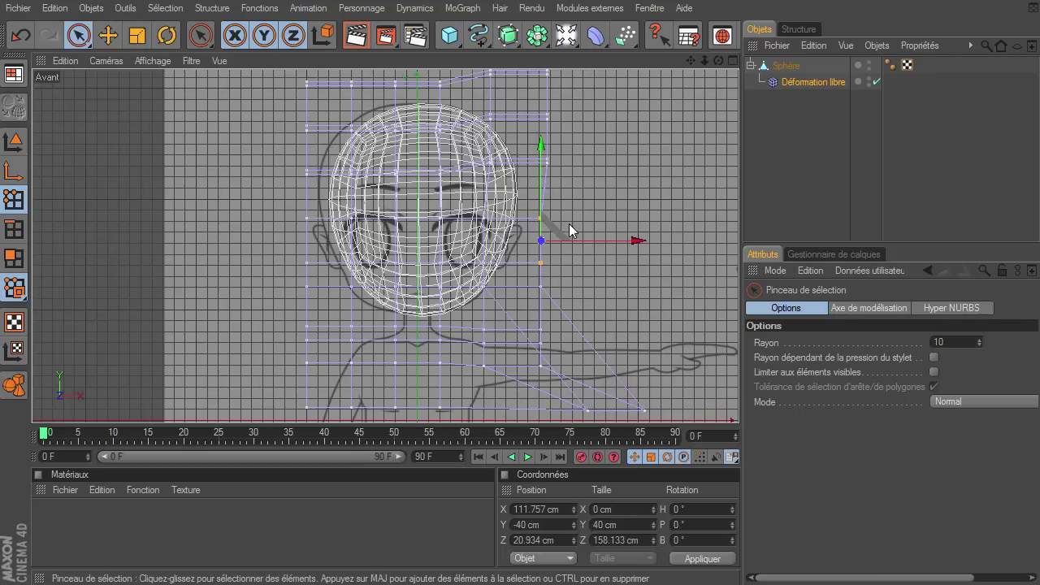
pyautogui.moveTo(584, 242)
pyautogui.mouseDown()
pyautogui.moveTo(739, 402)
pyautogui.moveTo(591, 260)
pyautogui.mouseUp()
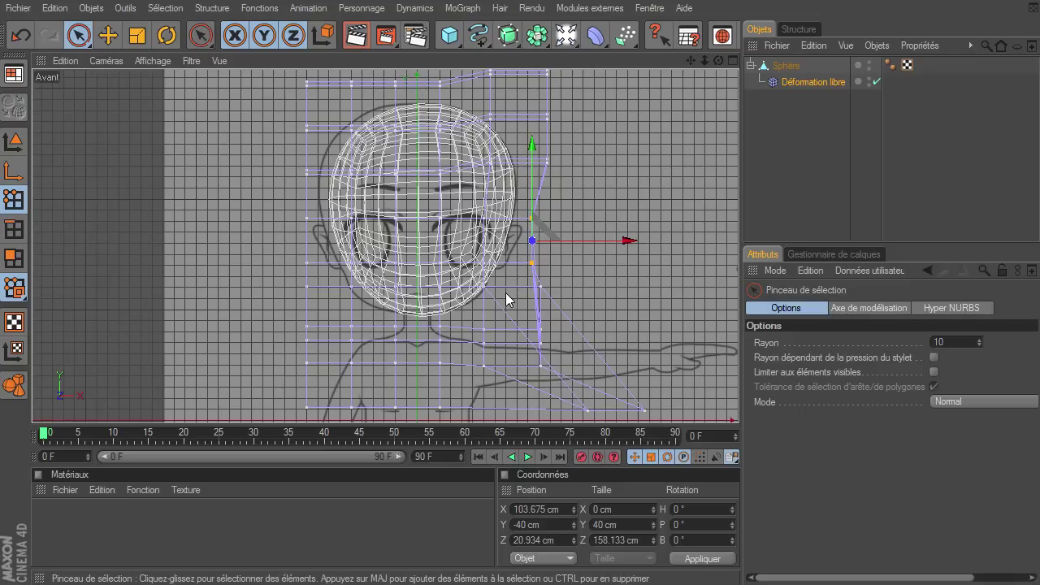
pyautogui.click(672, 196)
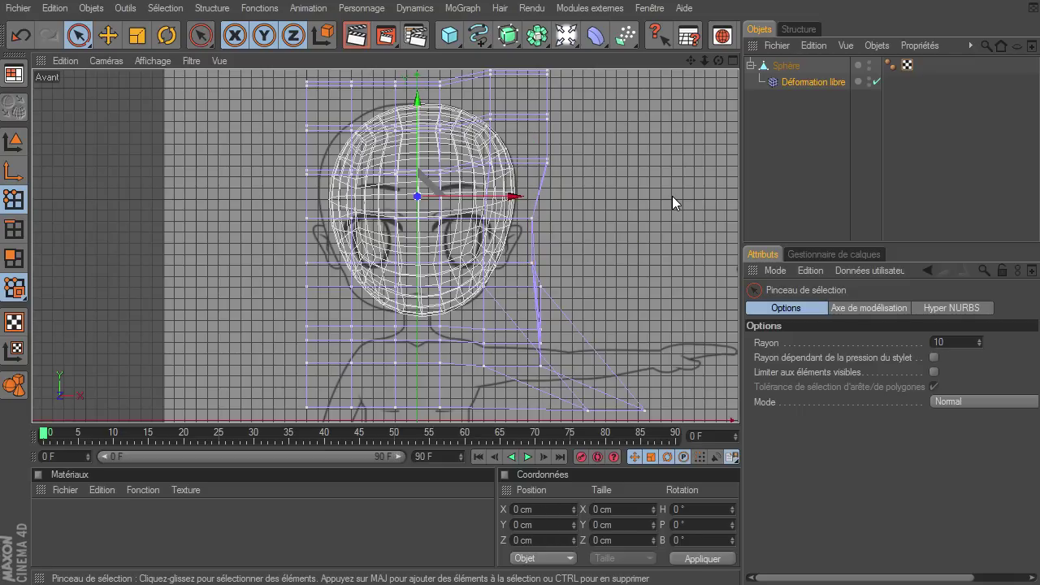
pyautogui.click(794, 105)
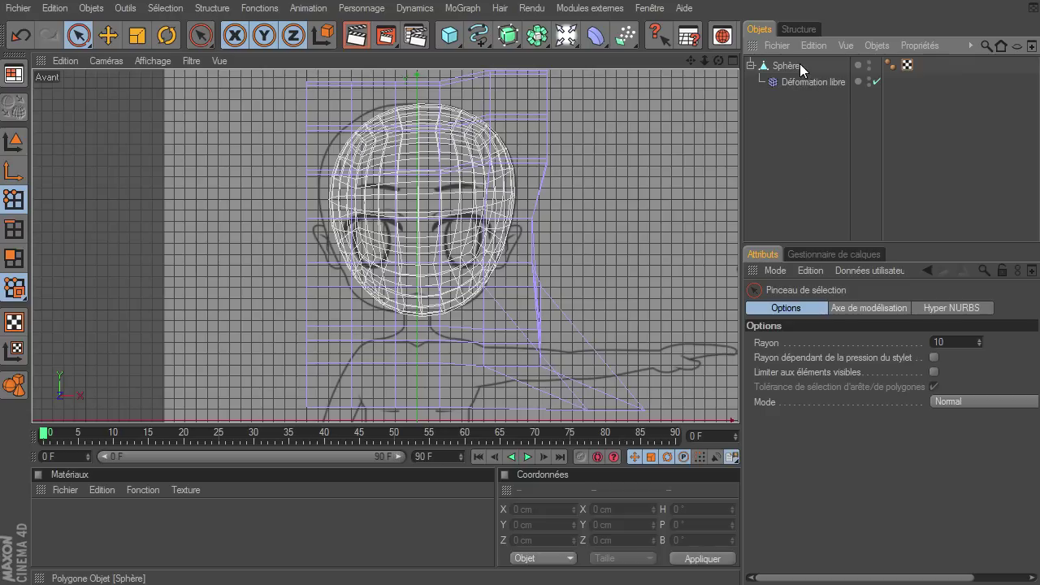
# Bake the deformed sphere into a new polygon Sphère with Convertir en objet
pyautogui.click(3, 149)
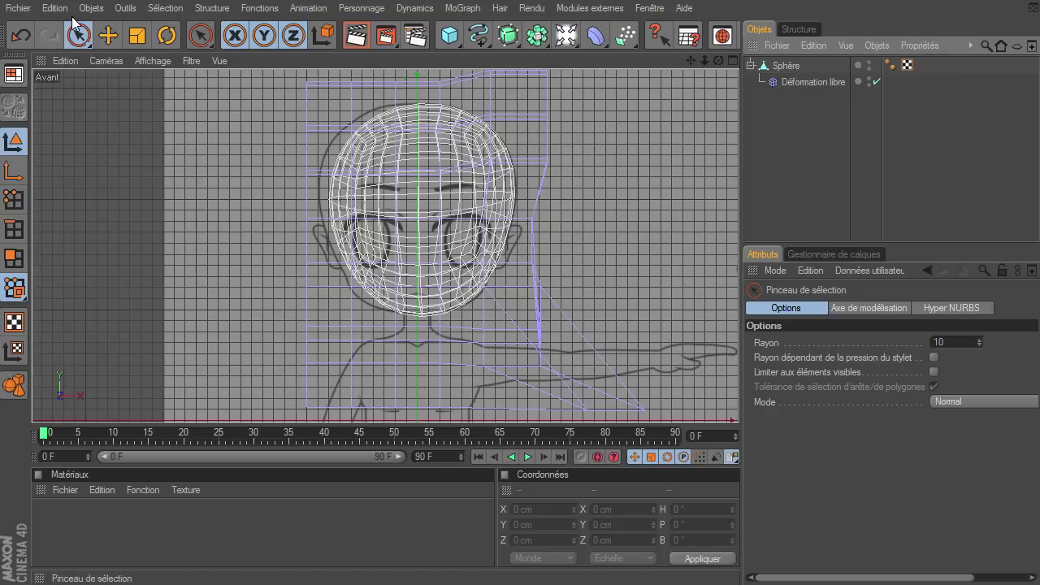
pyautogui.click(767, 63)
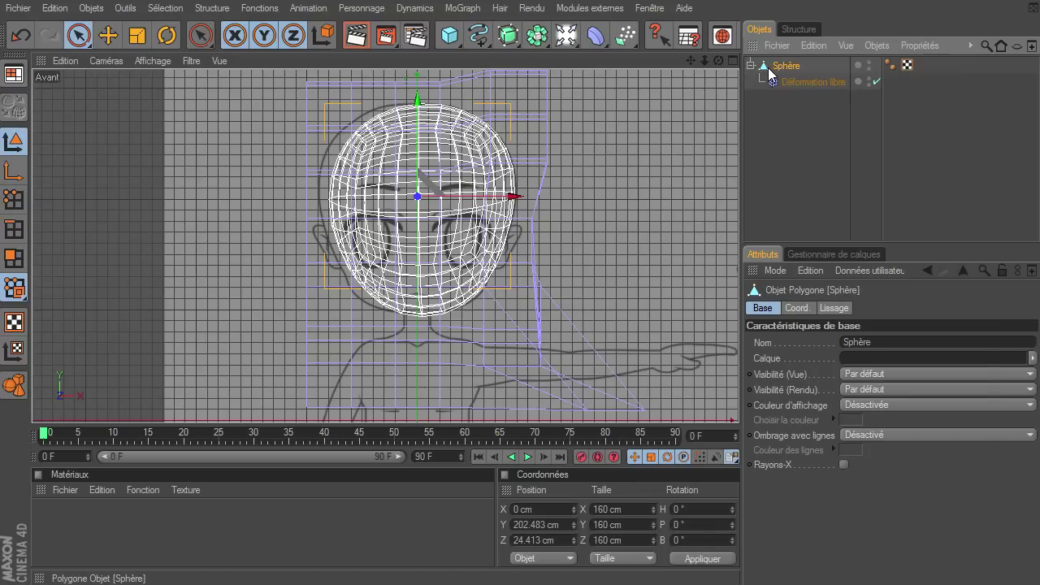
pyautogui.rightClick(768, 68)
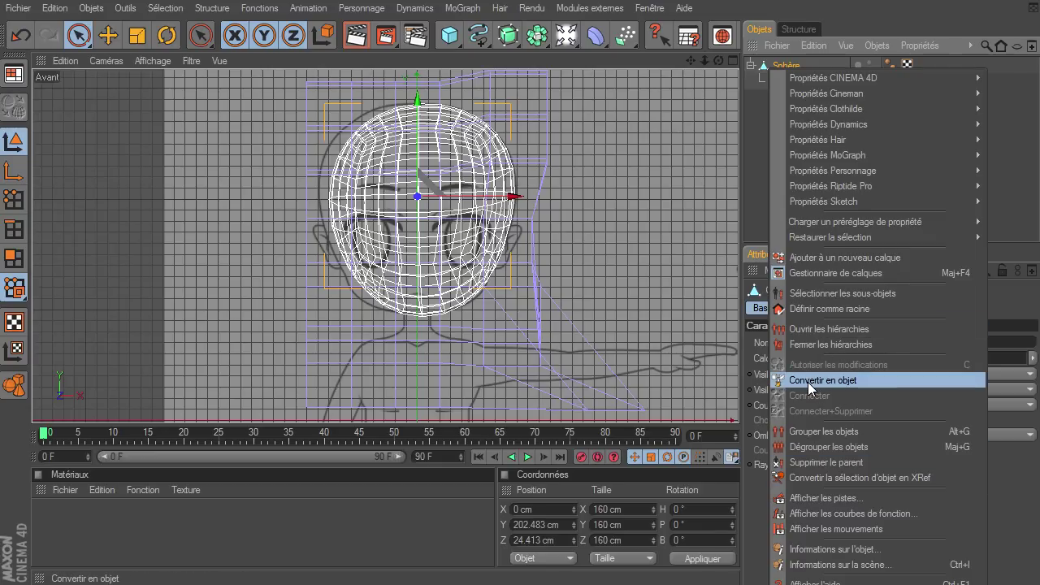
pyautogui.click(807, 384)
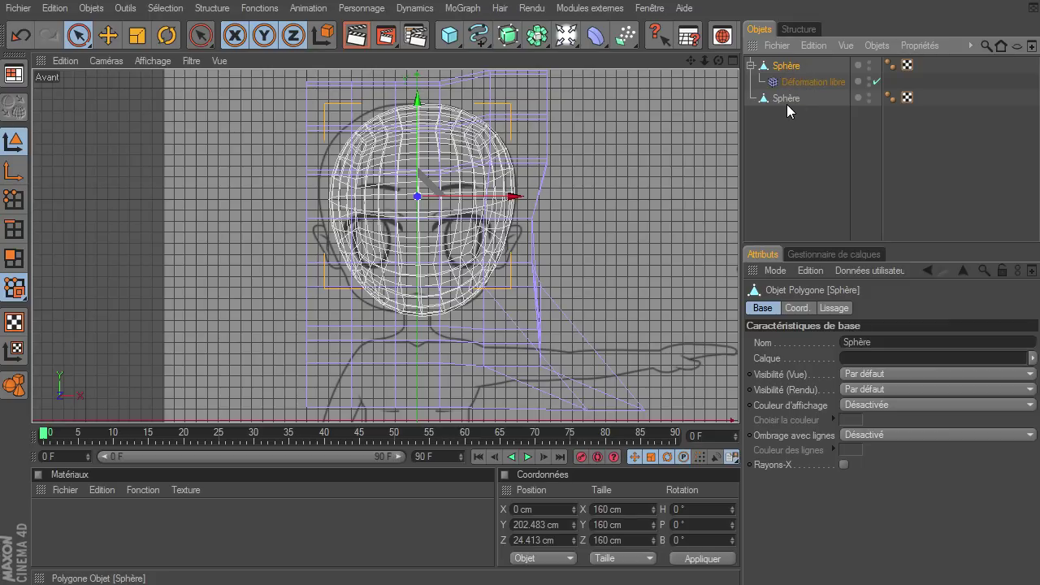
# Delete the original Sphère along with its Déformation libre
pyautogui.click(785, 99)
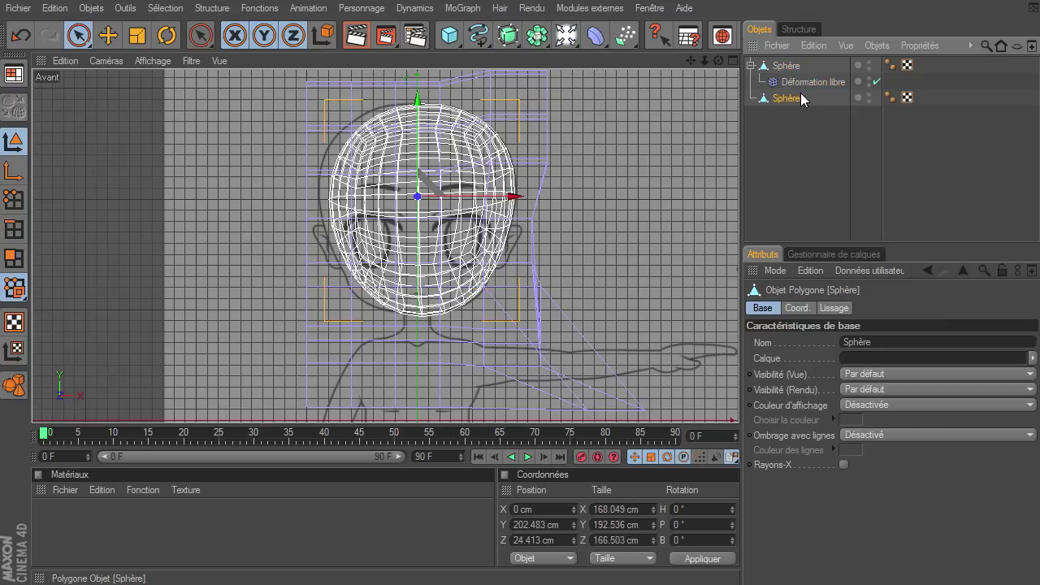
pyautogui.click(786, 65)
pyautogui.press('Delete')
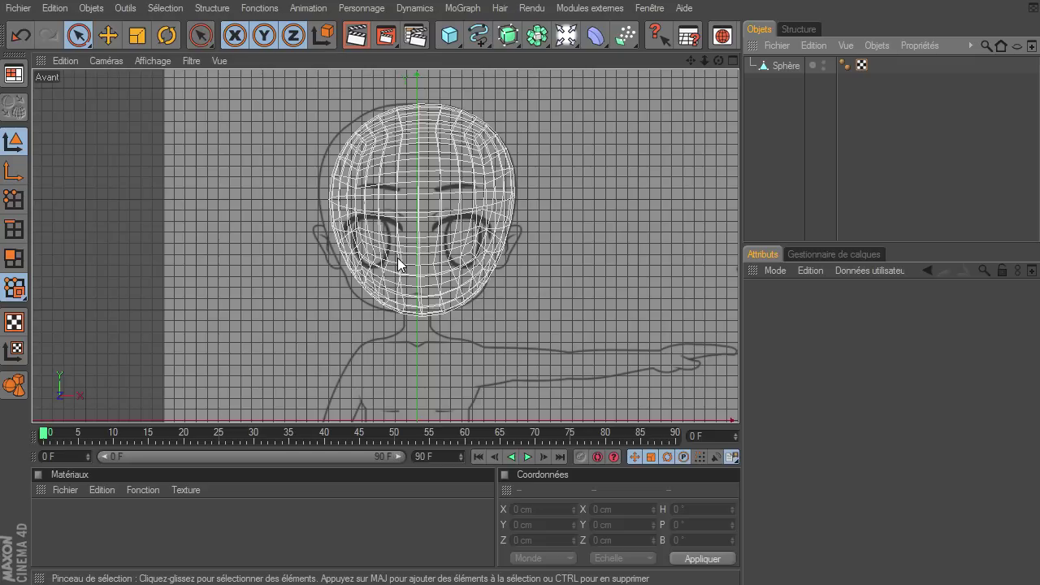
# Rectangle-select the points on the head's left half and delete them
pyautogui.click(22, 203)
pyautogui.click(779, 65)
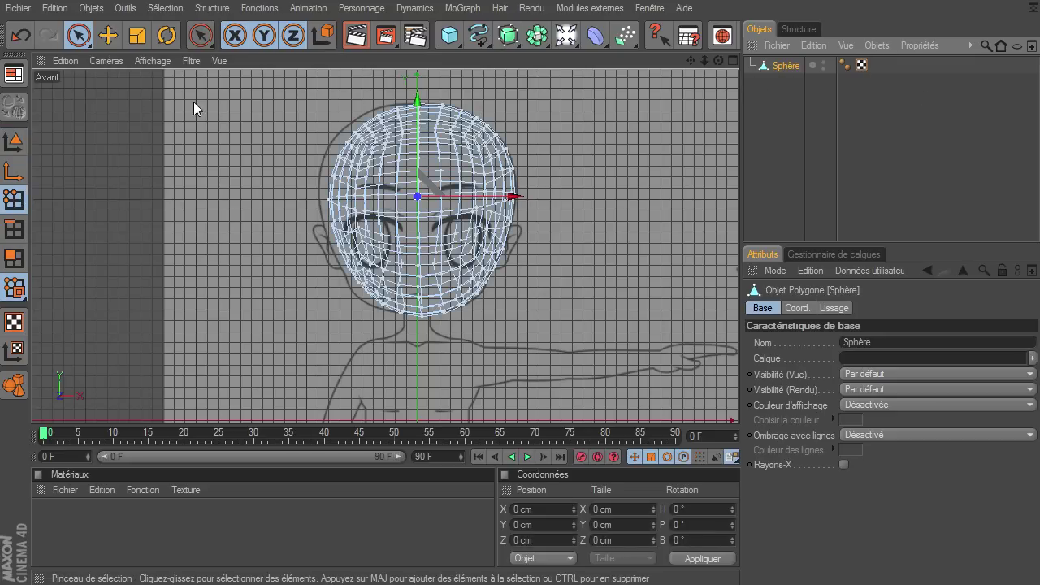
pyautogui.moveTo(89, 37); pyautogui.dragTo(134, 50)
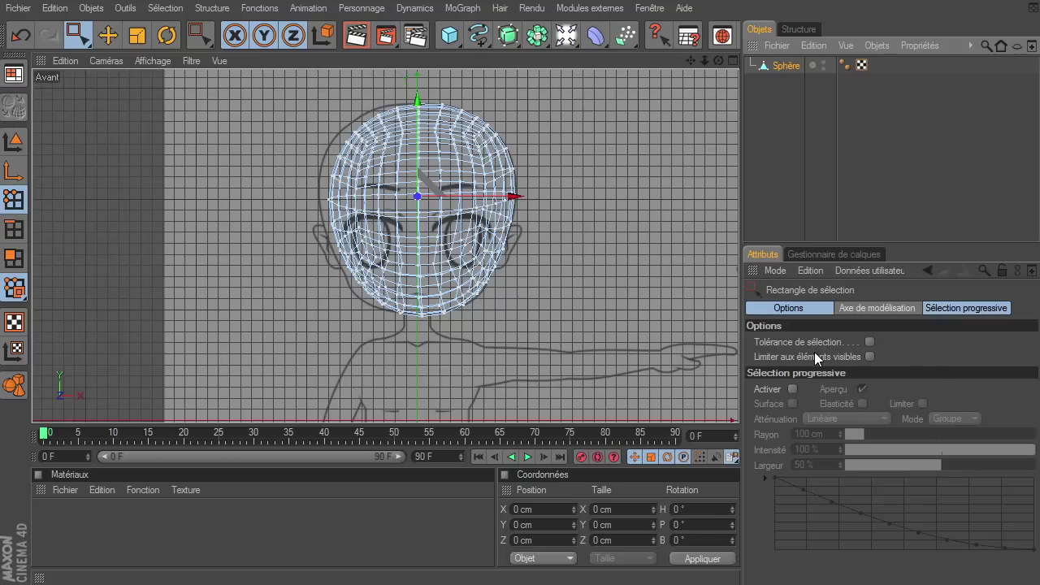
pyautogui.moveTo(225, 86)
pyautogui.mouseDown()
pyautogui.moveTo(419, 321)
pyautogui.moveTo(412, 342)
pyautogui.mouseUp()
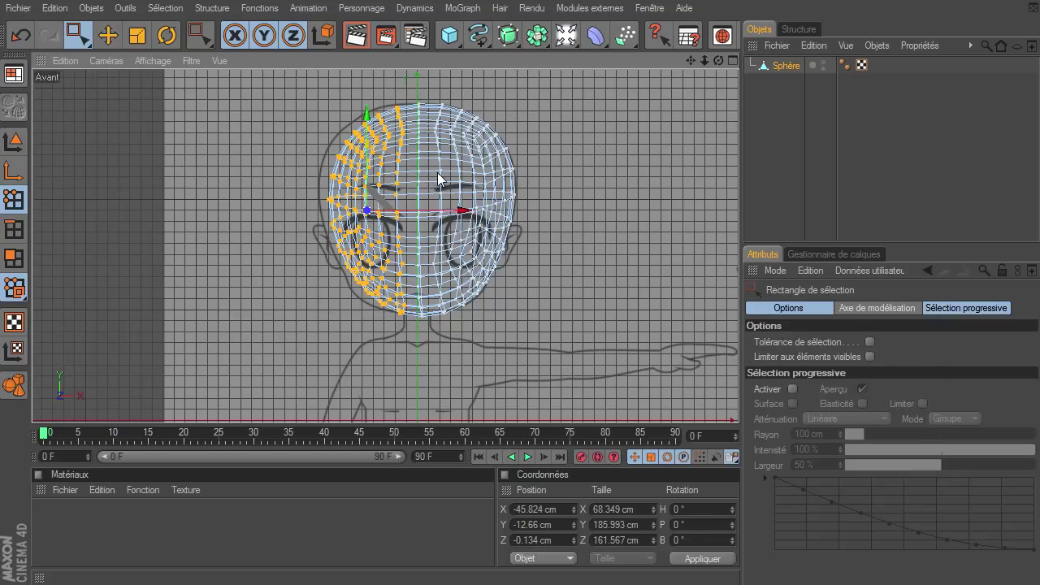
pyautogui.press('Delete')
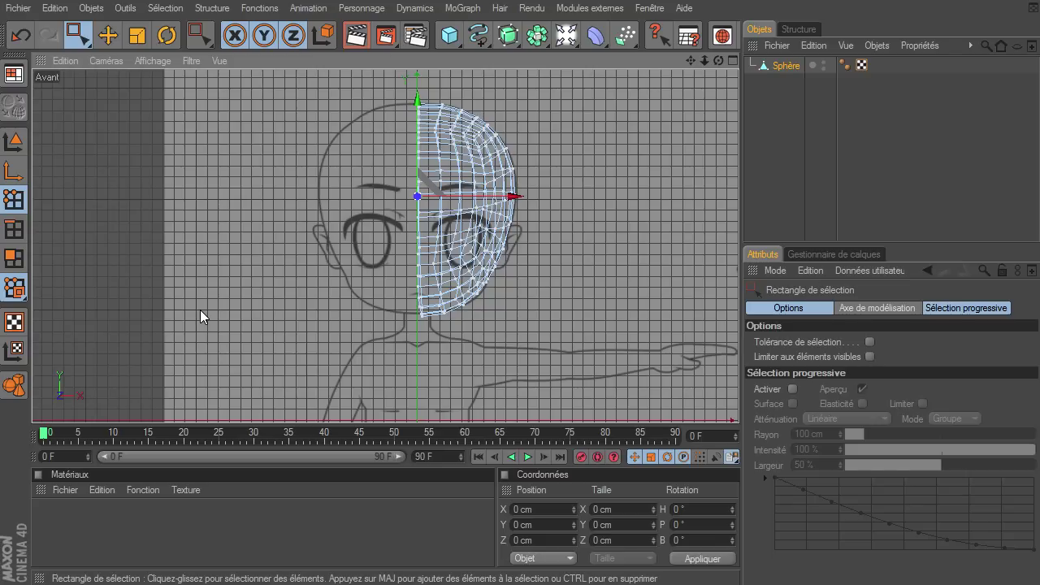
# Flatten the centre-seam points to X 0 cm with Valeur commune
pyautogui.moveTo(370, 87); pyautogui.dragTo(428, 332)
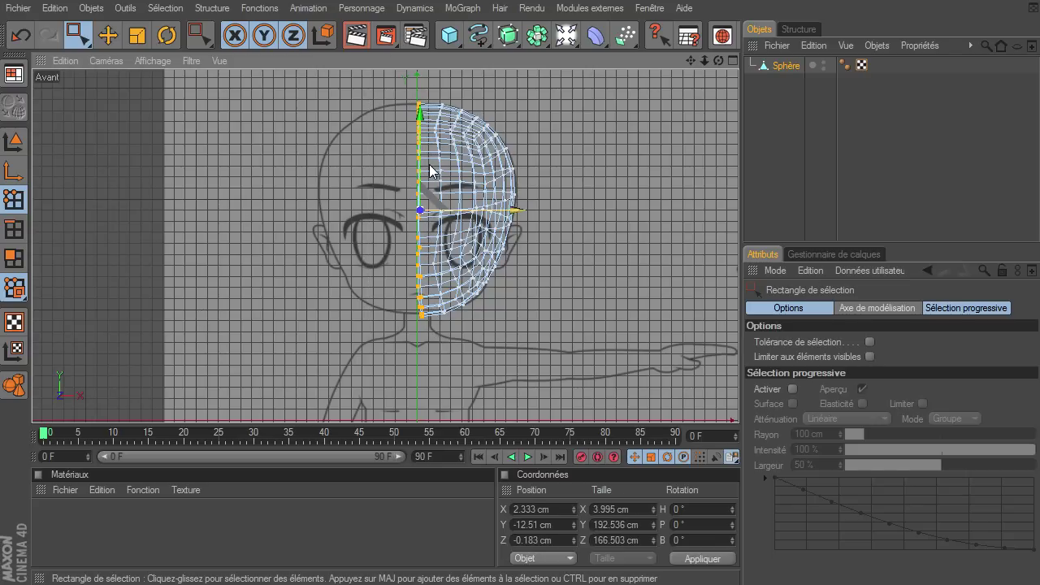
pyautogui.rightClick(416, 131)
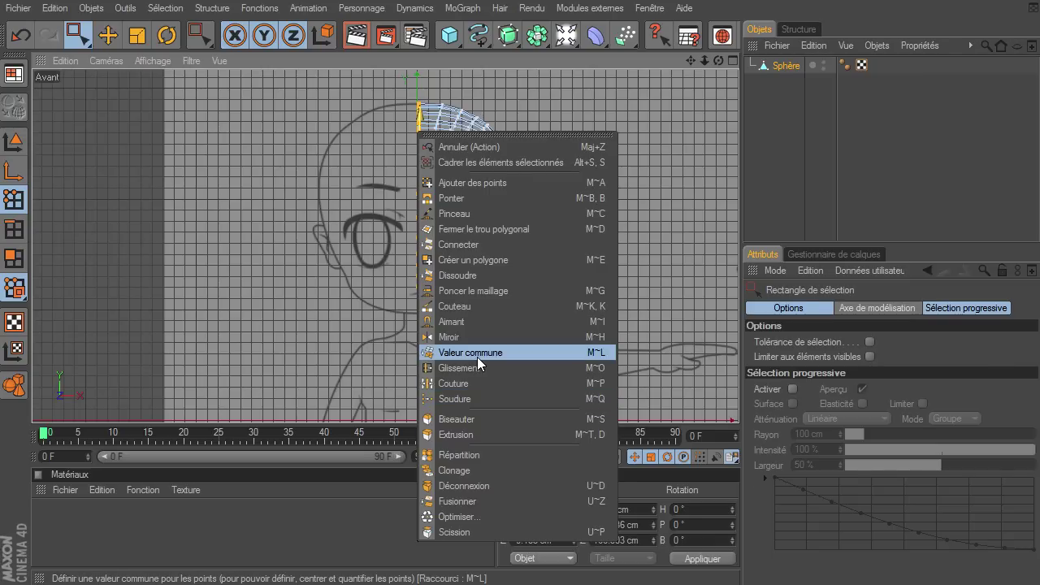
pyautogui.click(477, 354)
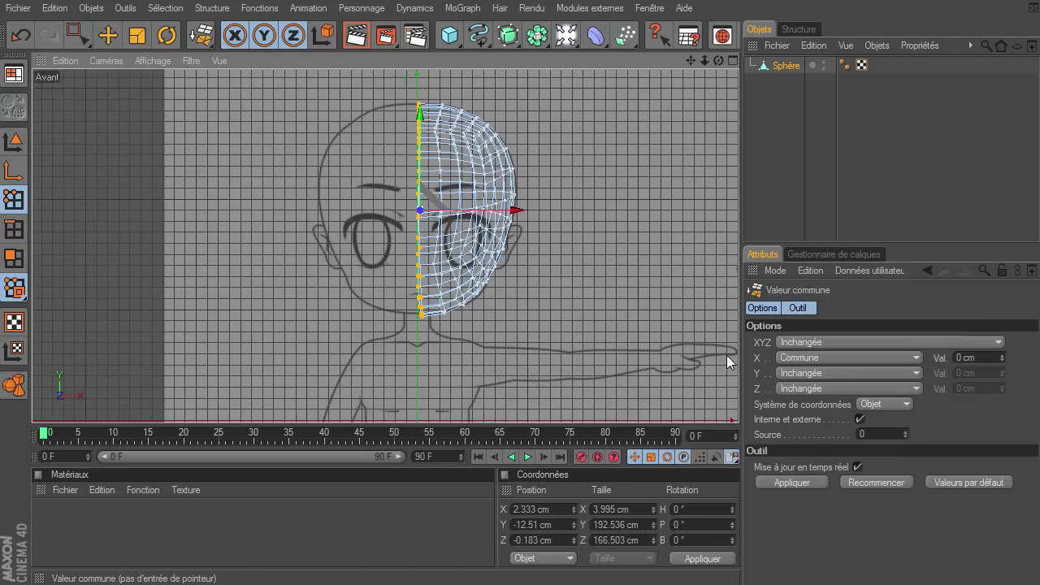
pyautogui.click(889, 359)
pyautogui.click(875, 385)
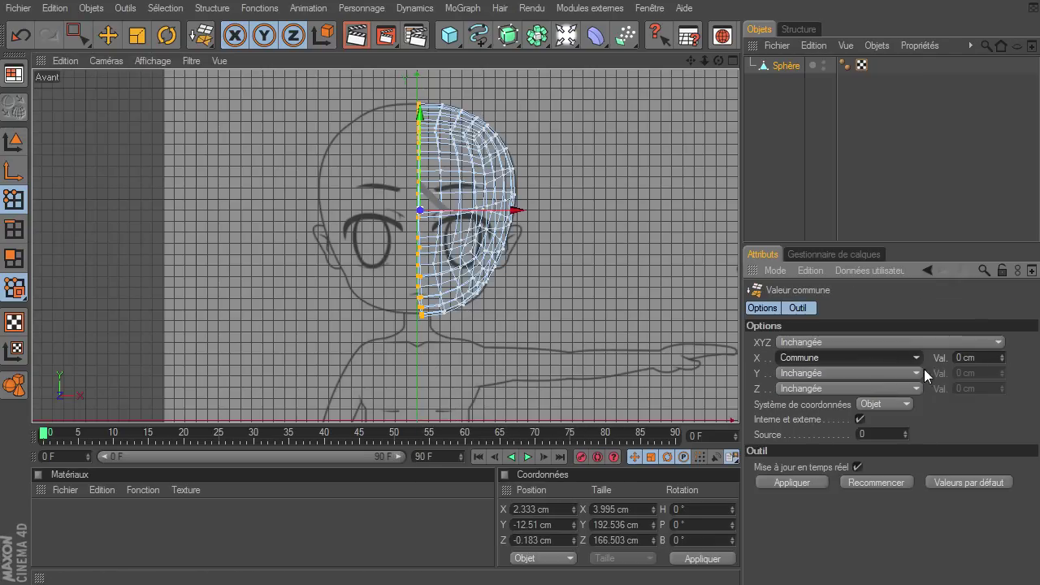
pyautogui.click(773, 480)
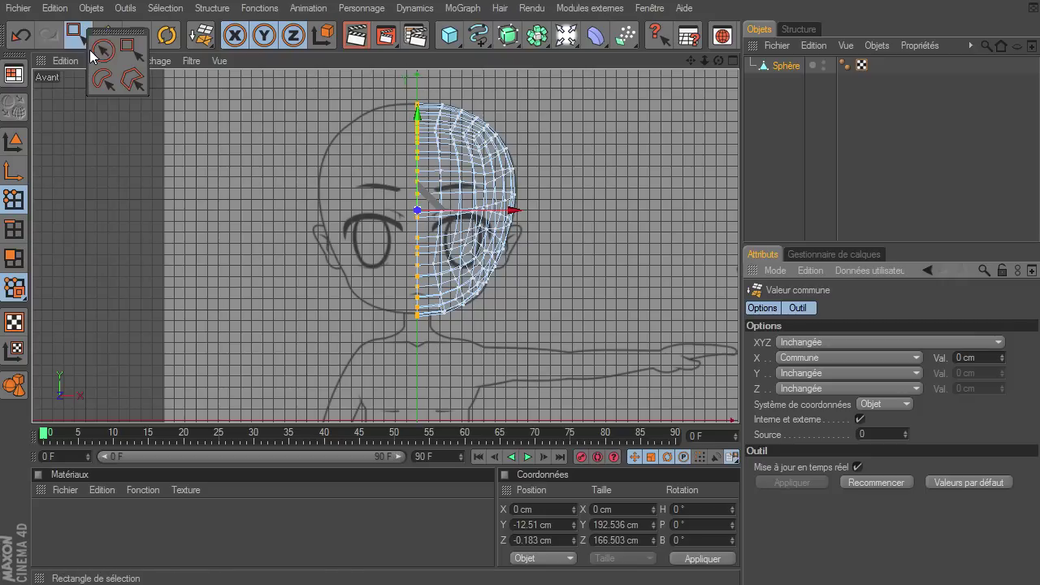
pyautogui.moveTo(79, 36); pyautogui.dragTo(100, 49)
pyautogui.click(171, 109)
pyautogui.click(14, 142)
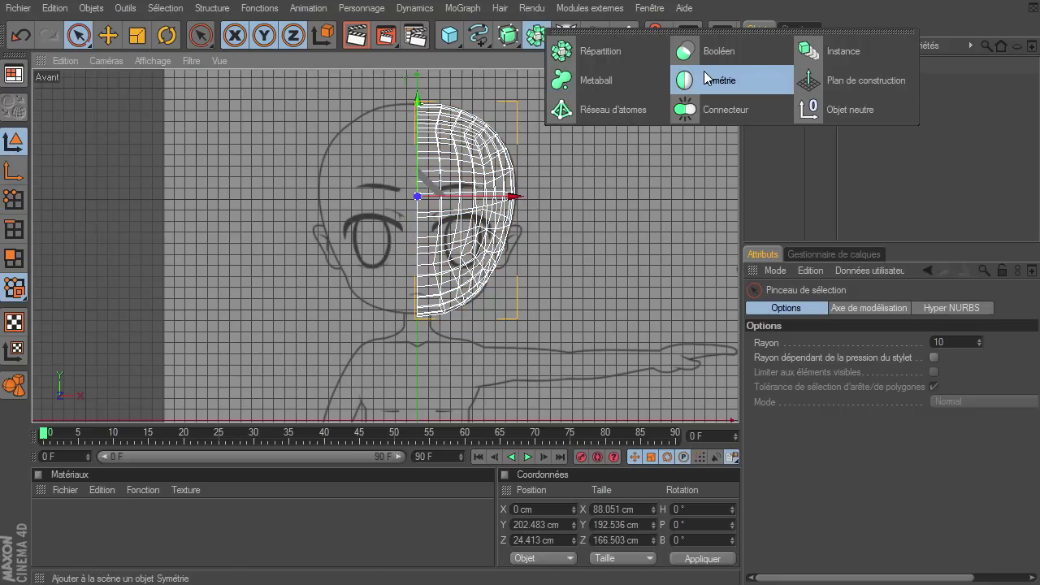
# Add a Symétrie object, put the head Sphère under it, and view all four viewports
pyautogui.moveTo(537, 35); pyautogui.dragTo(687, 80)
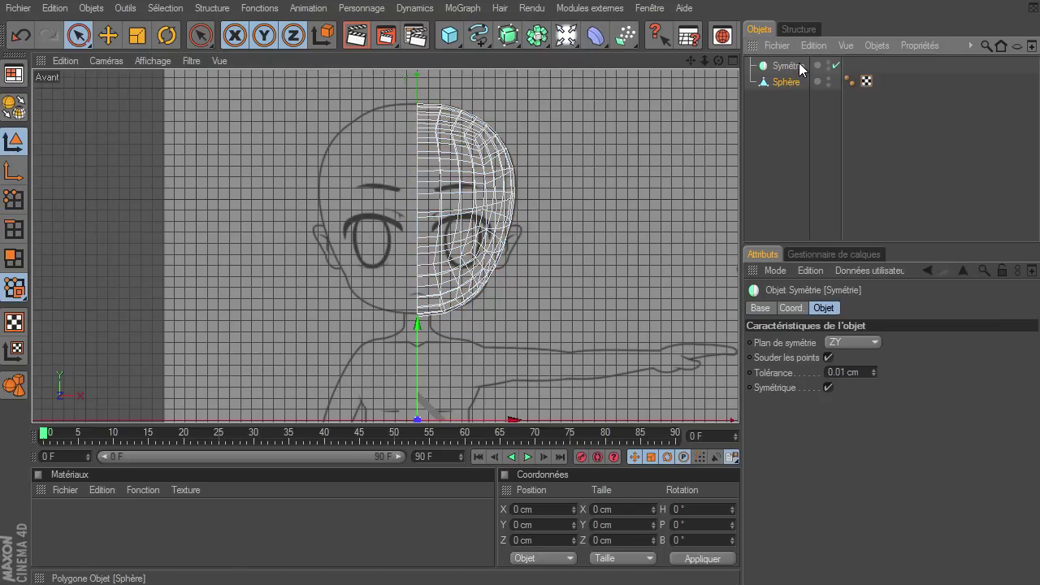
pyautogui.moveTo(801, 83); pyautogui.dragTo(799, 66)
pyautogui.click(790, 127)
pyautogui.click(730, 61)
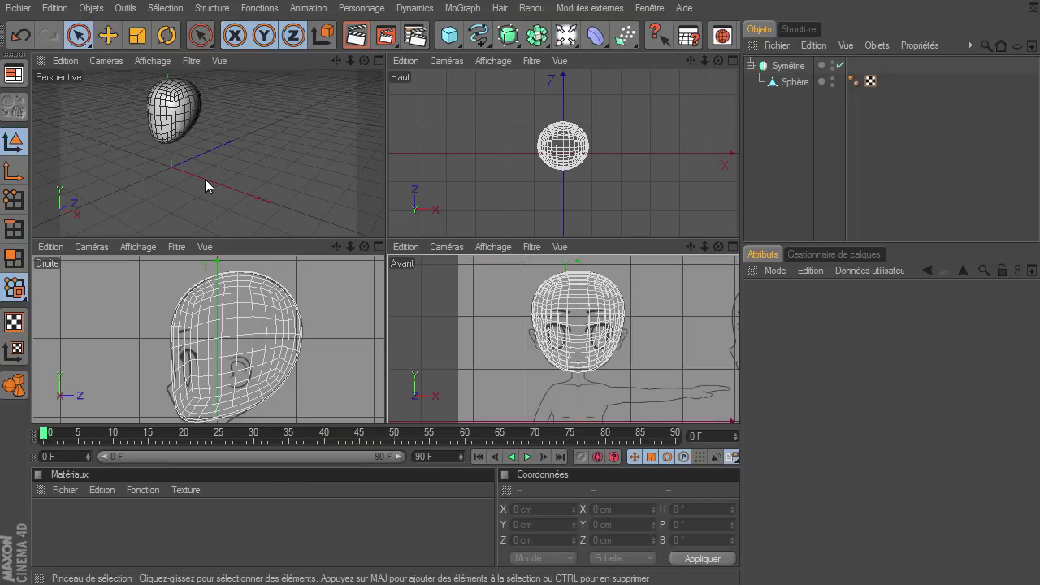
pyautogui.moveTo(336, 61)
pyautogui.mouseDown()
pyautogui.moveTo(358, 65)
pyautogui.moveTo(385, 236)
pyautogui.mouseUp()
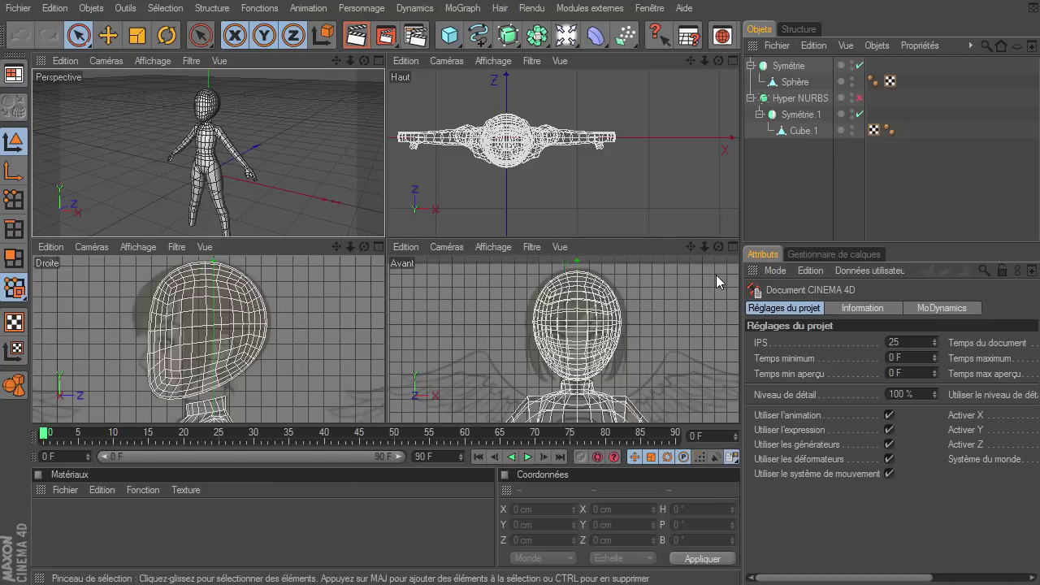
# Frame the whole character in the front view and select the body's and head's symmetry objects
pyautogui.moveTo(704, 246)
pyautogui.mouseDown()
pyautogui.moveTo(738, 403)
pyautogui.moveTo(705, 245)
pyautogui.mouseUp()
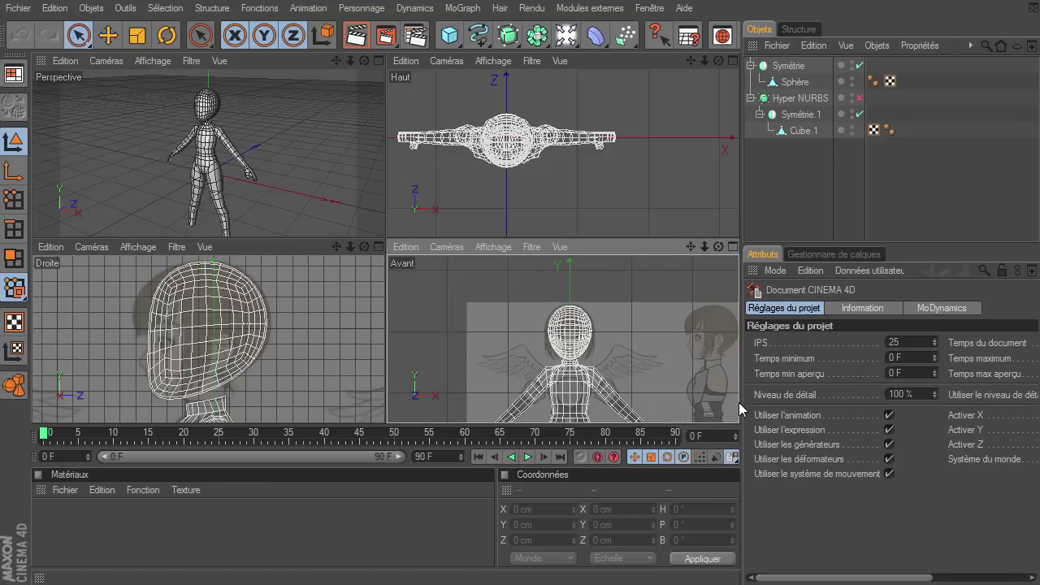
pyautogui.click(734, 246)
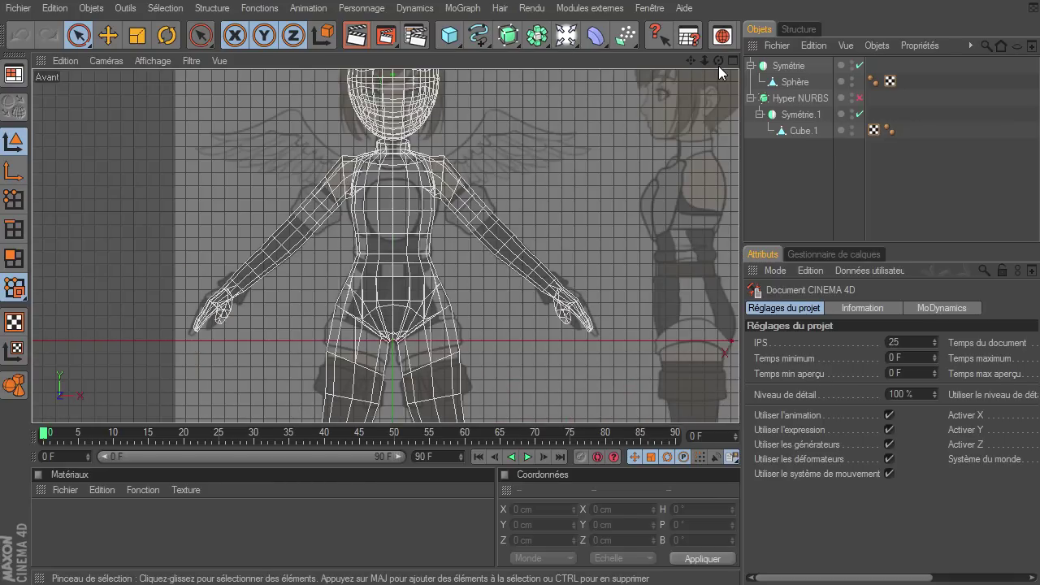
pyautogui.moveTo(707, 62); pyautogui.dragTo(738, 402)
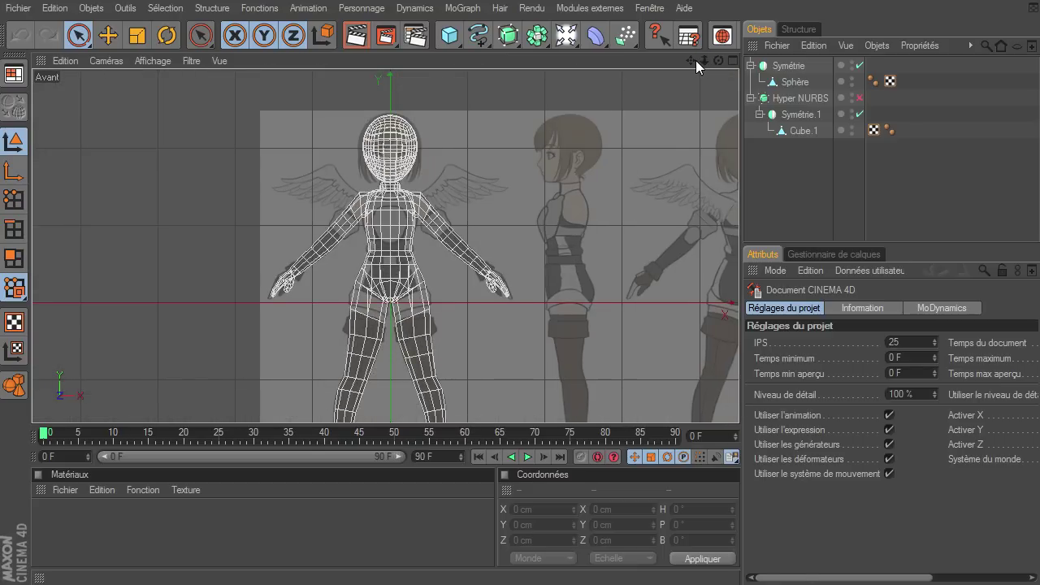
pyautogui.moveTo(695, 60); pyautogui.dragTo(715, 73)
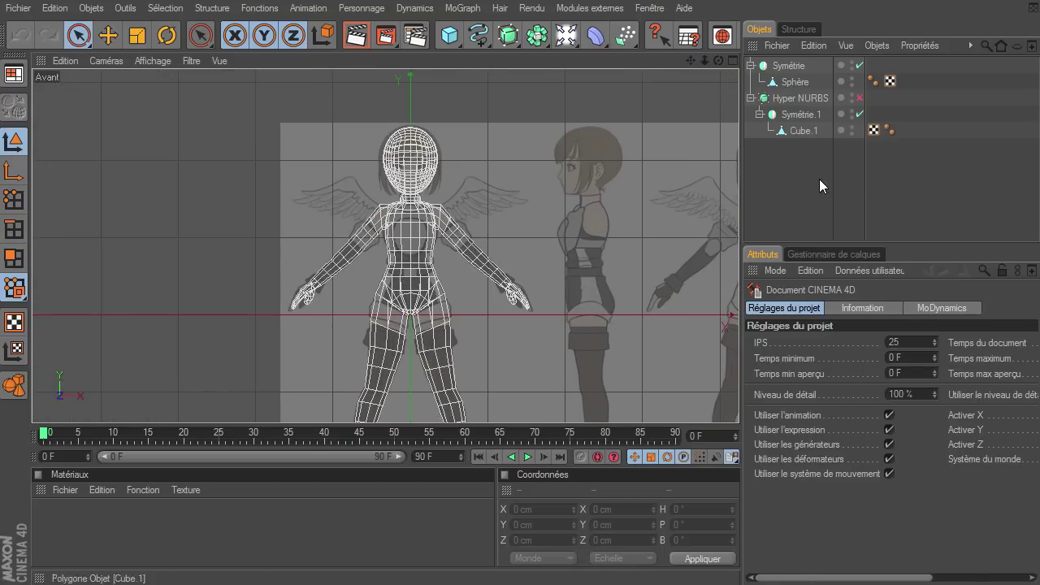
pyautogui.click(794, 132)
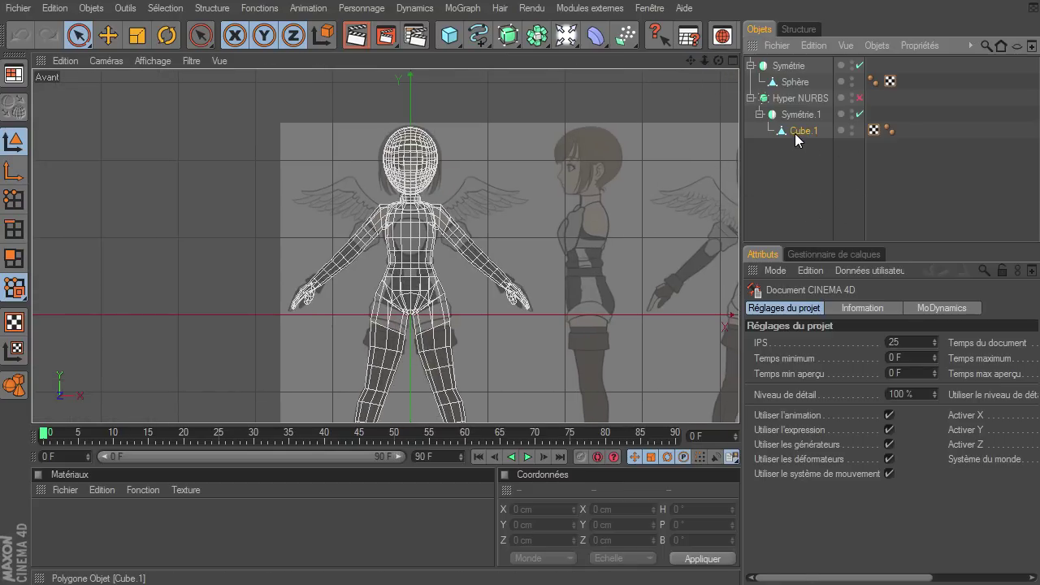
pyautogui.click(799, 114)
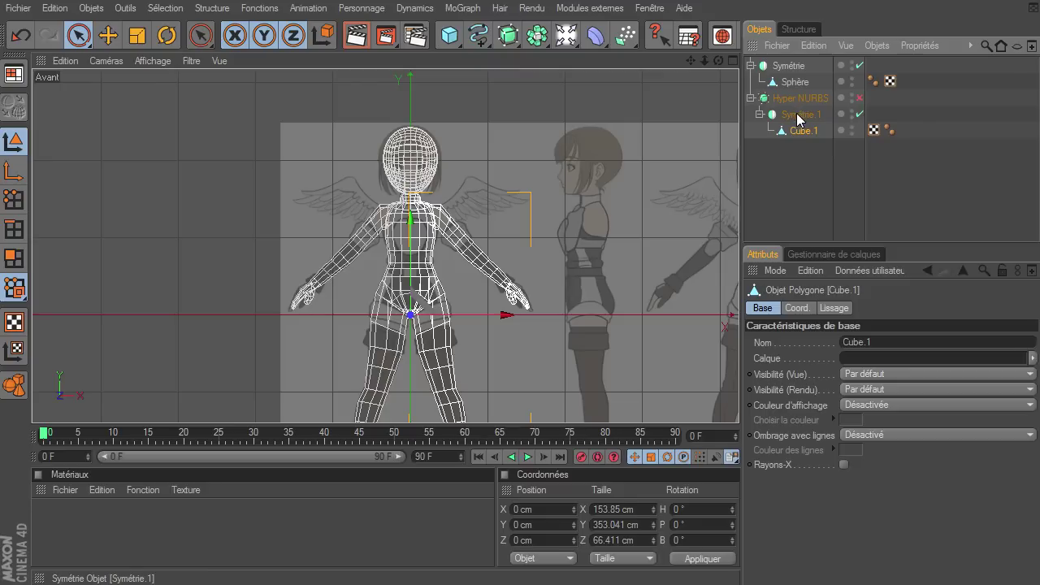
pyautogui.click(860, 97)
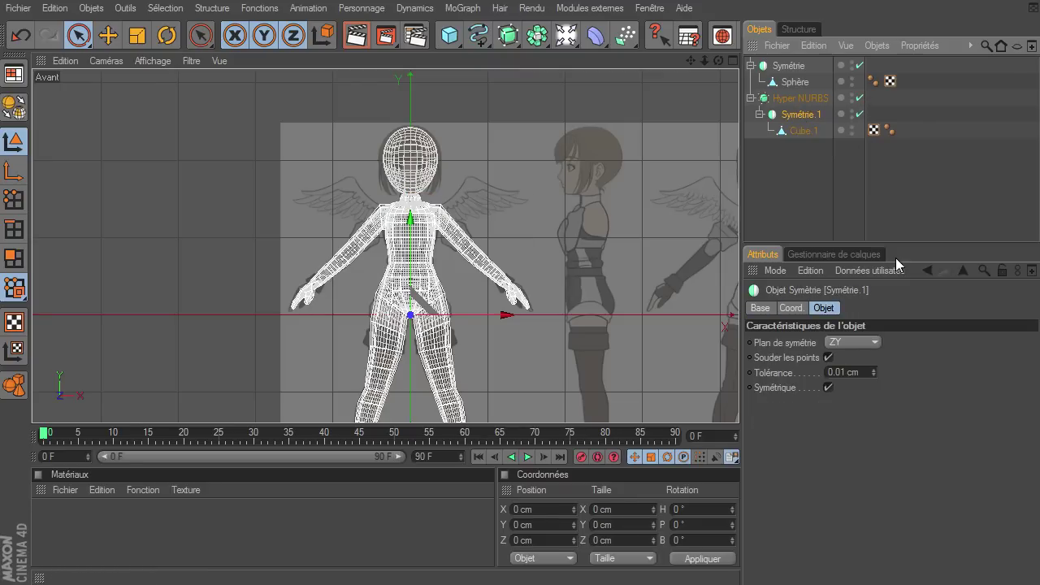
pyautogui.click(790, 67)
pyautogui.click(792, 82)
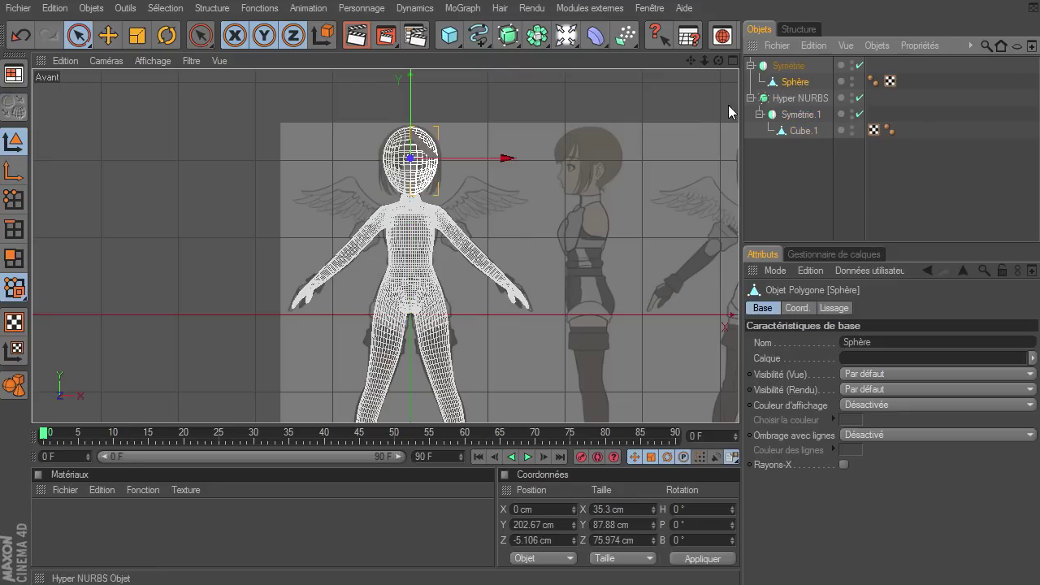
pyautogui.click(790, 67)
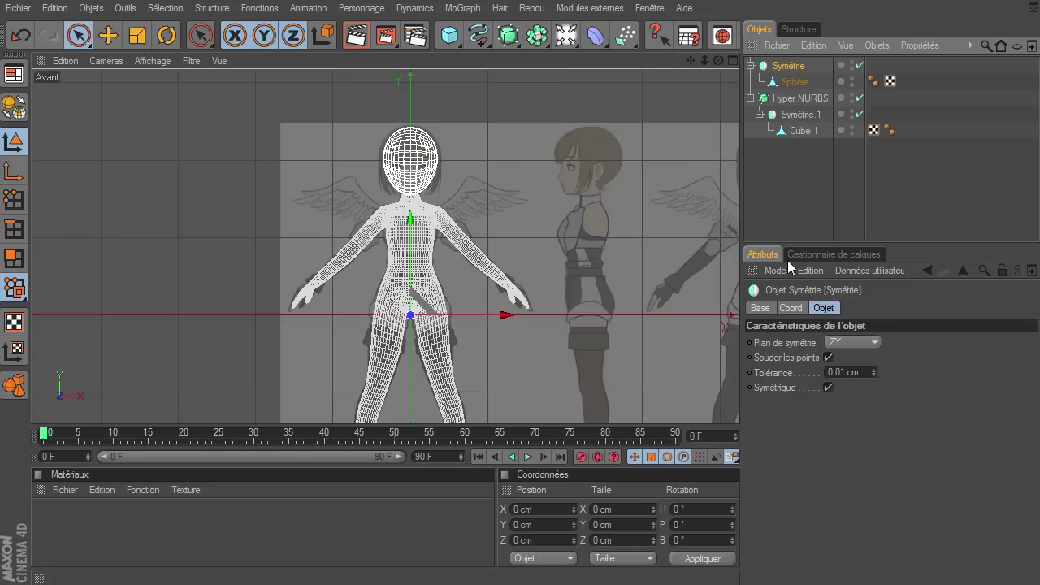
# Disable both Symétrie objects and the body's Hyper NURBS, then re-enable the head's Symétrie
pyautogui.click(859, 65)
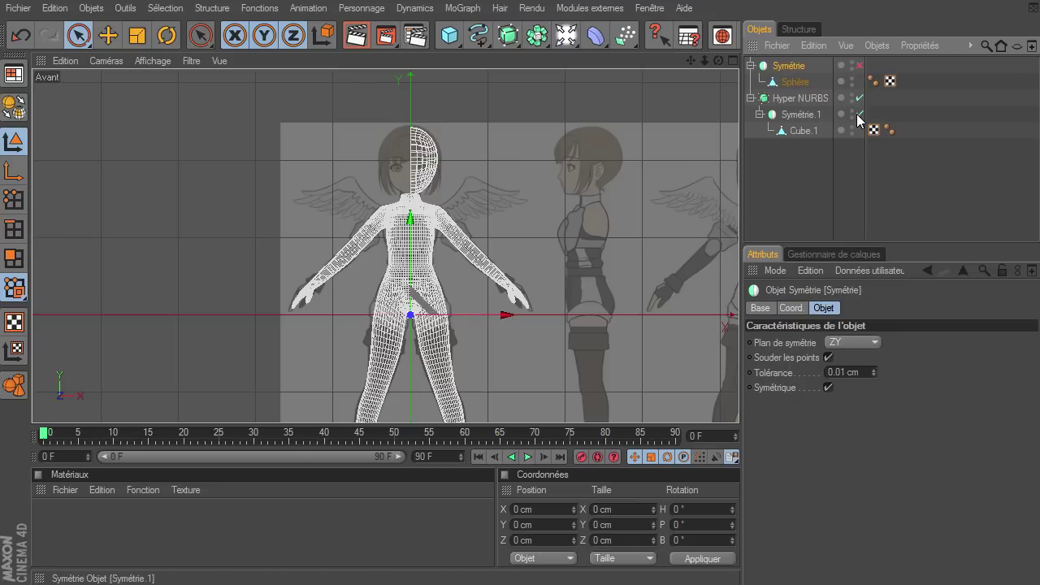
pyautogui.click(859, 113)
pyautogui.click(860, 98)
pyautogui.click(798, 183)
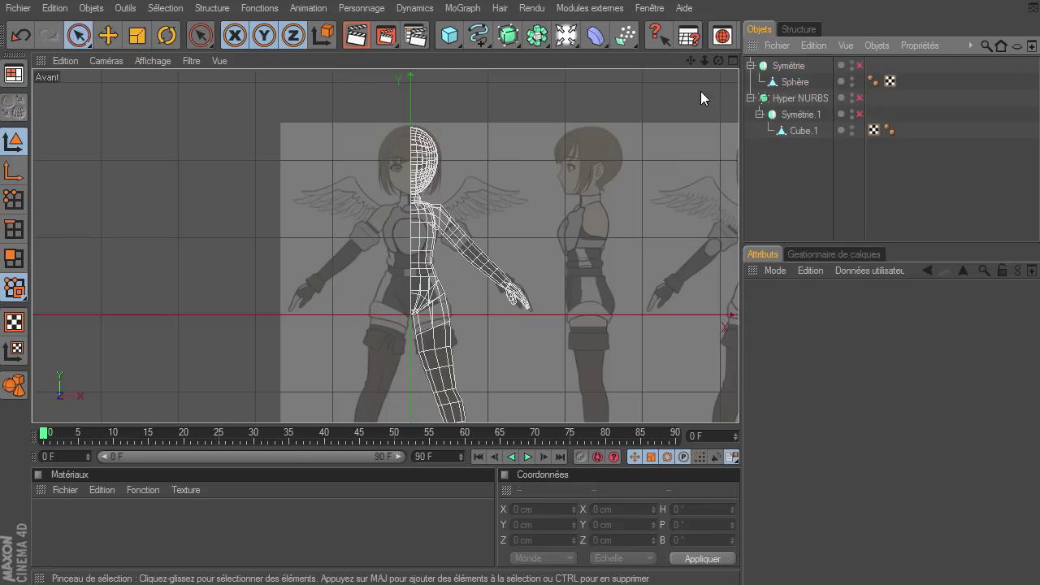
pyautogui.click(733, 61)
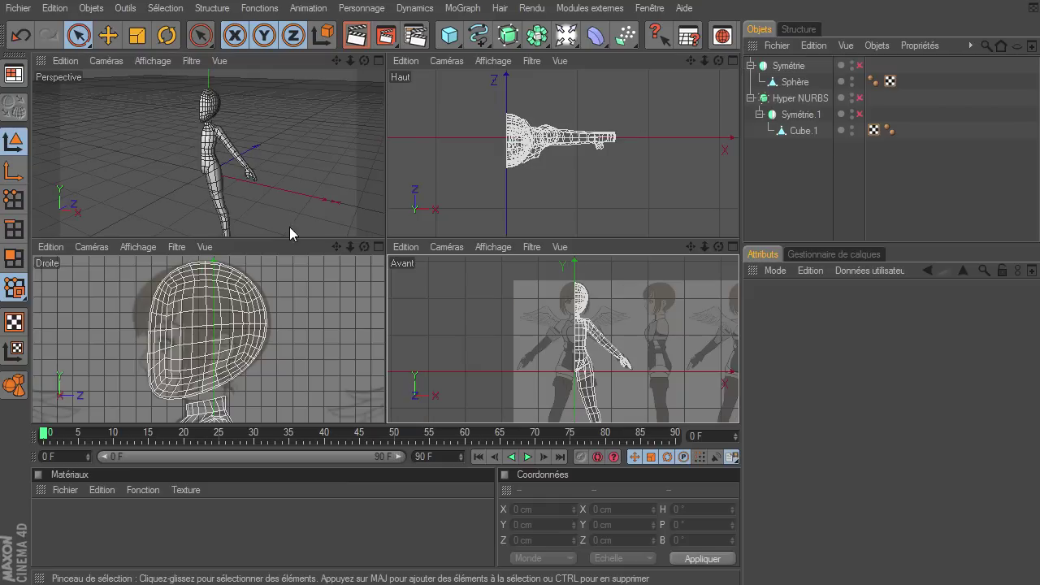
pyautogui.keyDown('alt'); pyautogui.moveTo(354, 234); pyautogui.dragTo(144, 162); pyautogui.keyUp('alt')
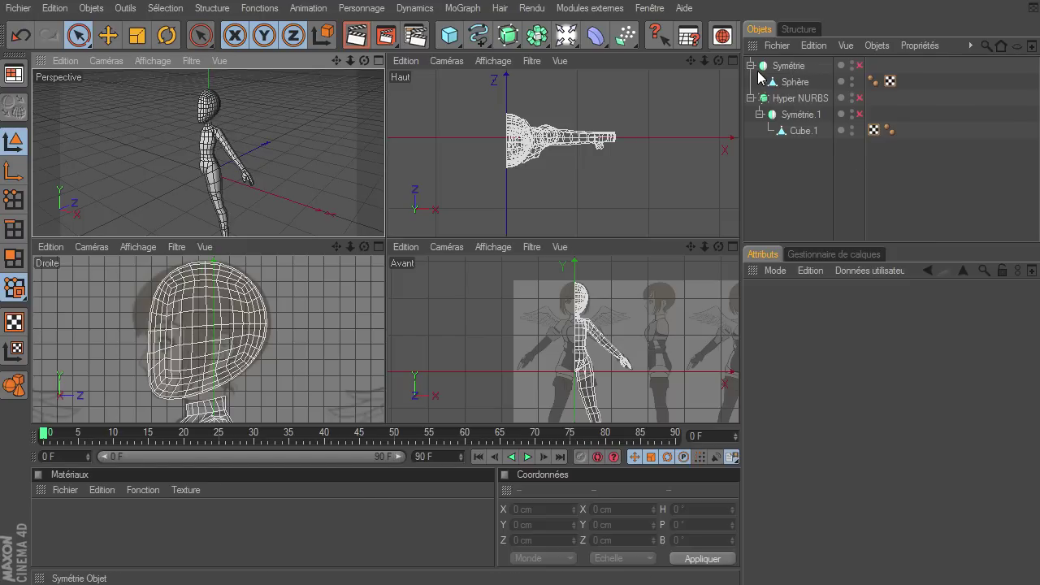
pyautogui.click(859, 65)
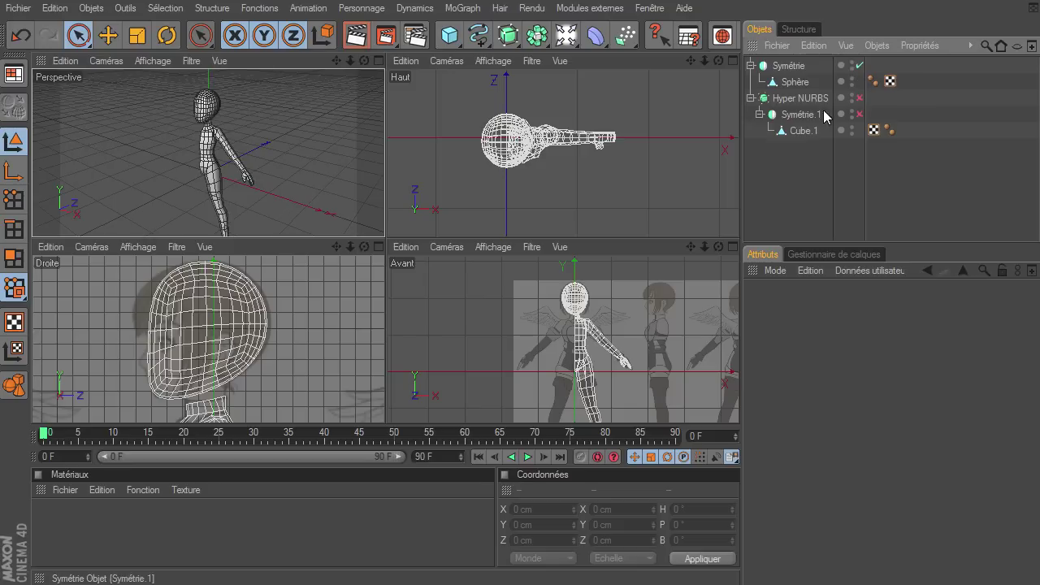
pyautogui.click(793, 67)
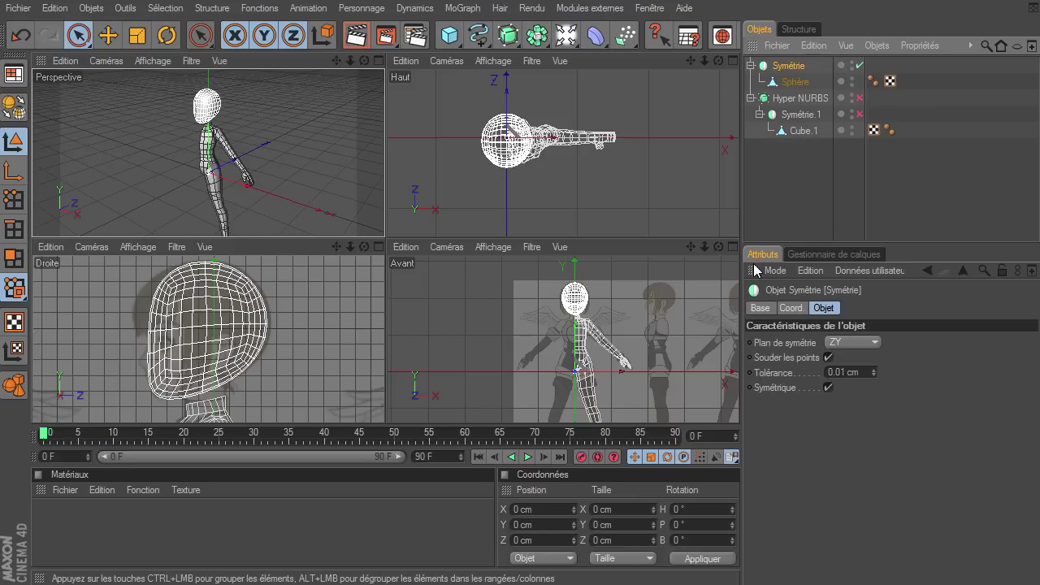
# Make Symétrie editable, pull Sphère out, delete the empty Symétrie null, and select Sphère
pyautogui.click(14, 109)
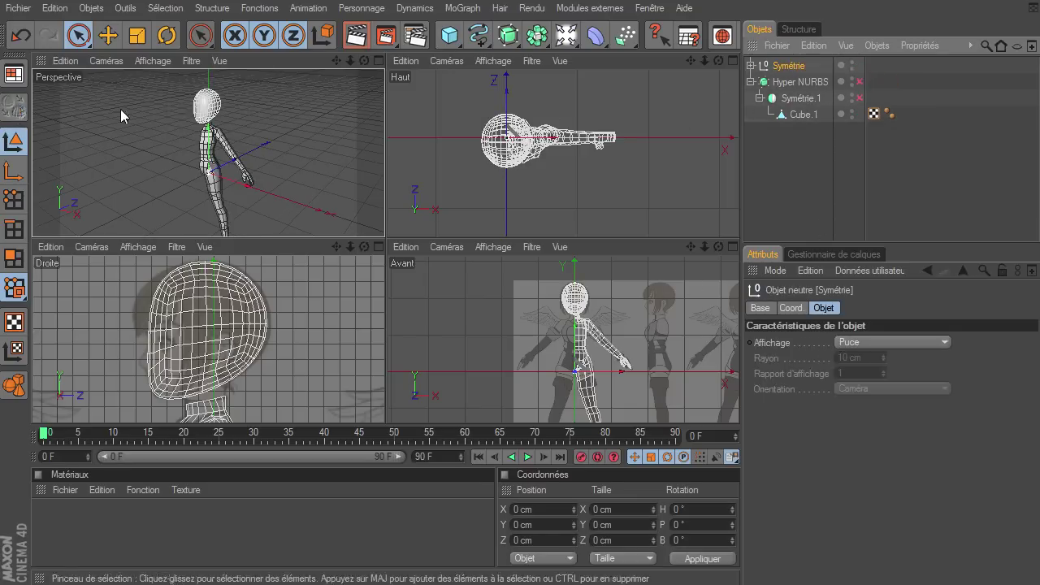
pyautogui.click(750, 64)
pyautogui.moveTo(793, 82); pyautogui.dragTo(783, 202)
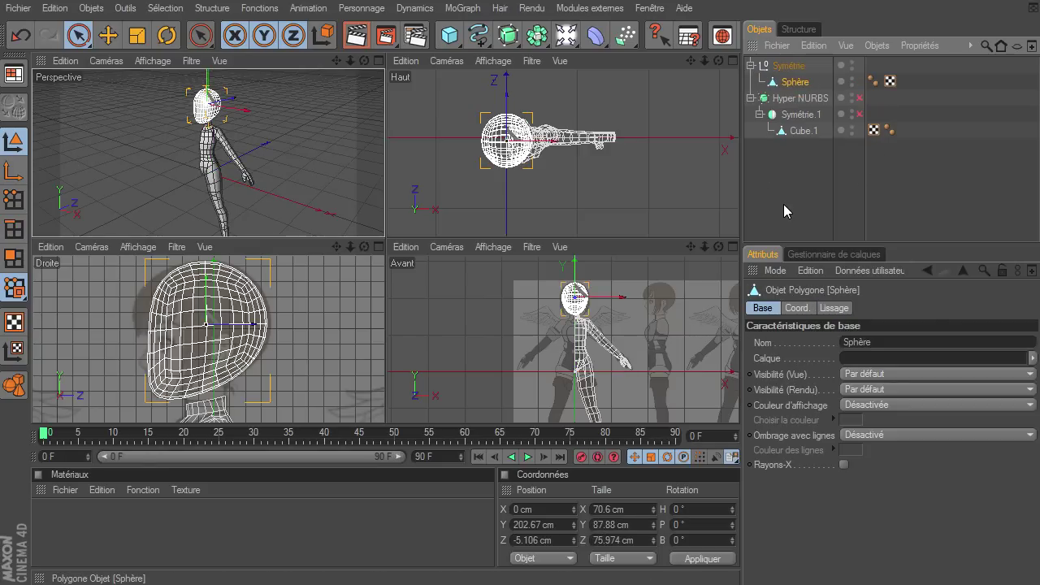
pyautogui.click(786, 67)
pyautogui.press('Delete')
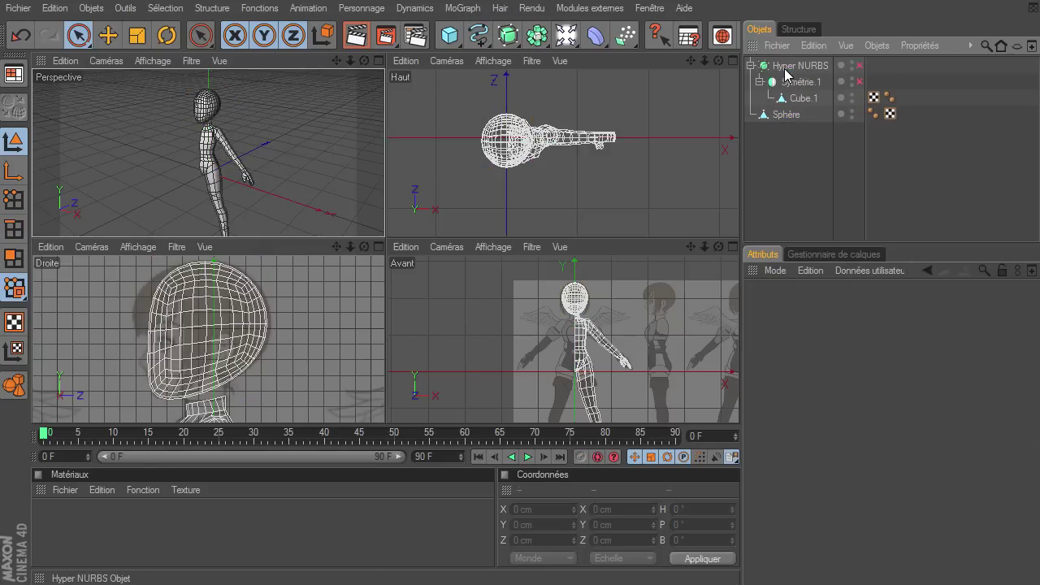
pyautogui.click(784, 114)
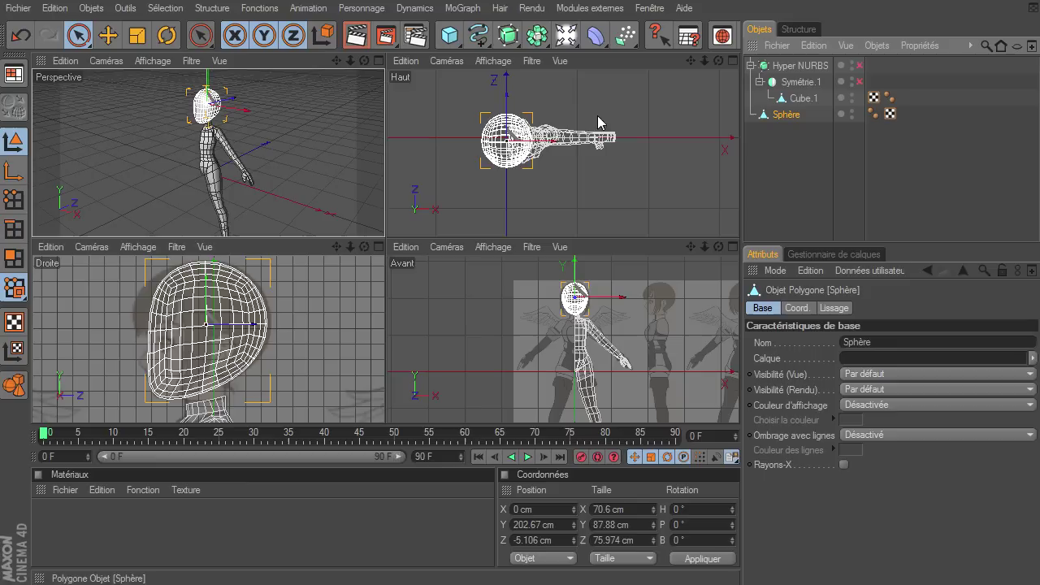
pyautogui.click(379, 61)
pyautogui.moveTo(718, 61); pyautogui.dragTo(738, 403)
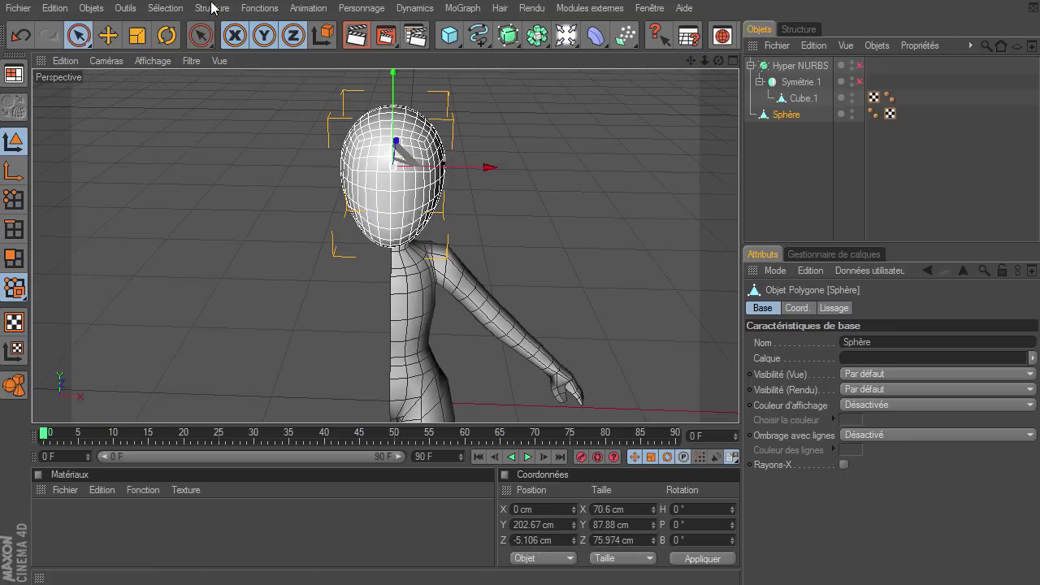
# Try the Aimant magnet tool on the head's points, then undo the deformation
pyautogui.click(205, 8)
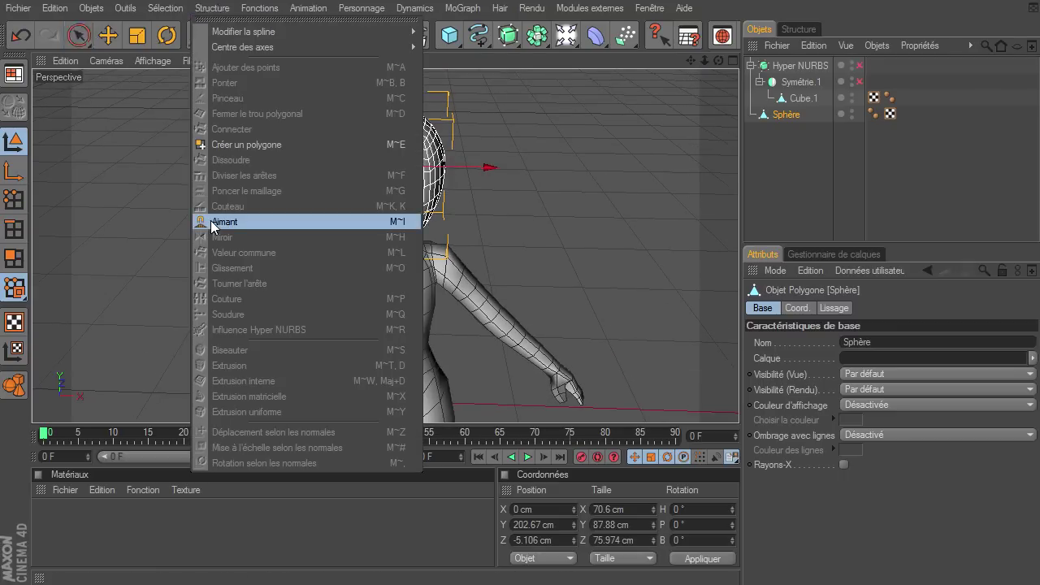
pyautogui.click(223, 222)
pyautogui.click(18, 207)
pyautogui.moveTo(413, 220); pyautogui.dragTo(345, 258)
pyautogui.hotkey('ctrl', 'z')
pyautogui.hotkey('ctrl', 'z')
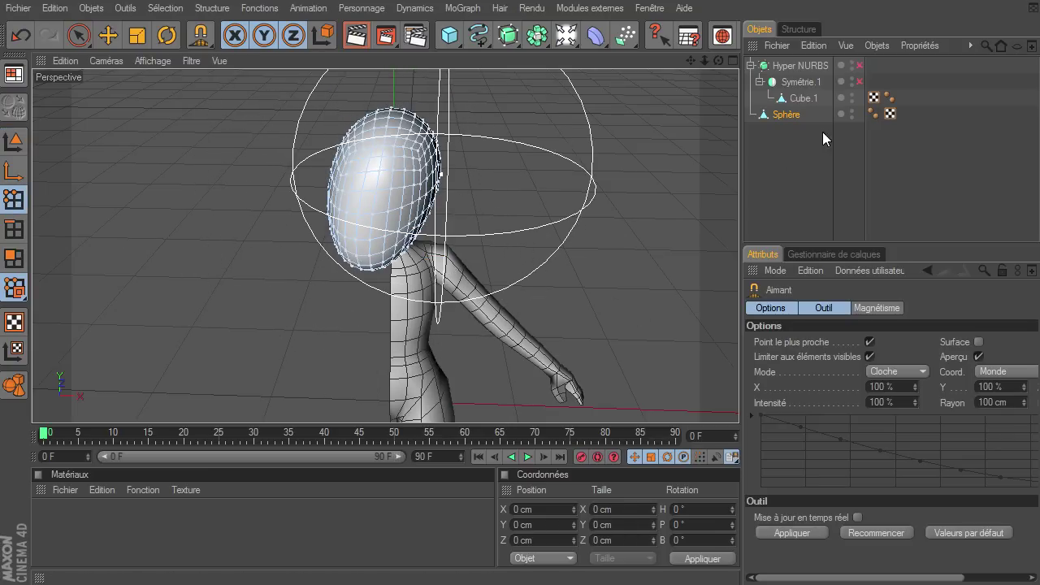
# Move the head sphere up and to the right over the drawing's head
pyautogui.moveTo(739, 402); pyautogui.dragTo(730, 68)
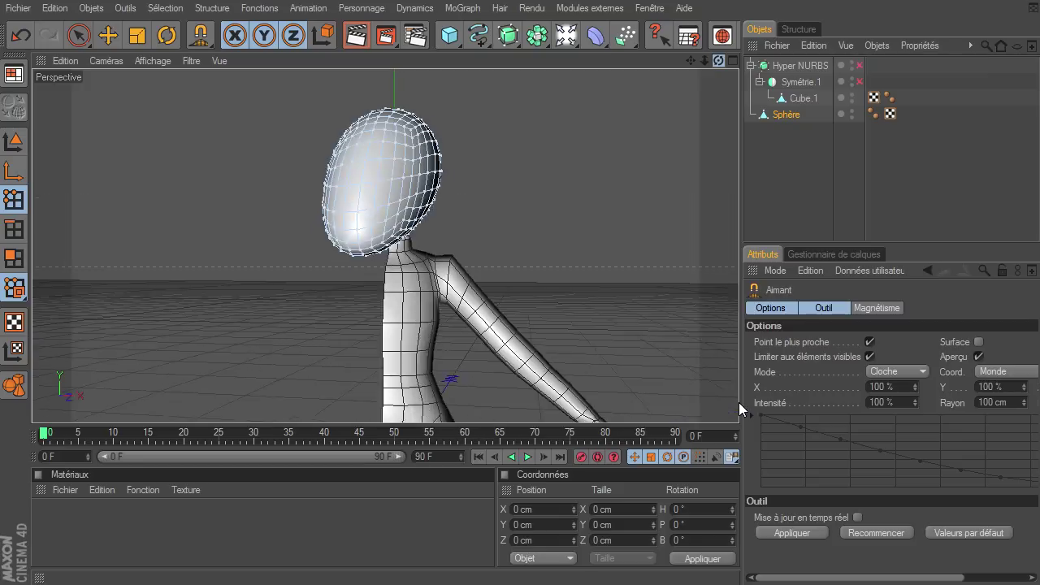
pyautogui.click(730, 60)
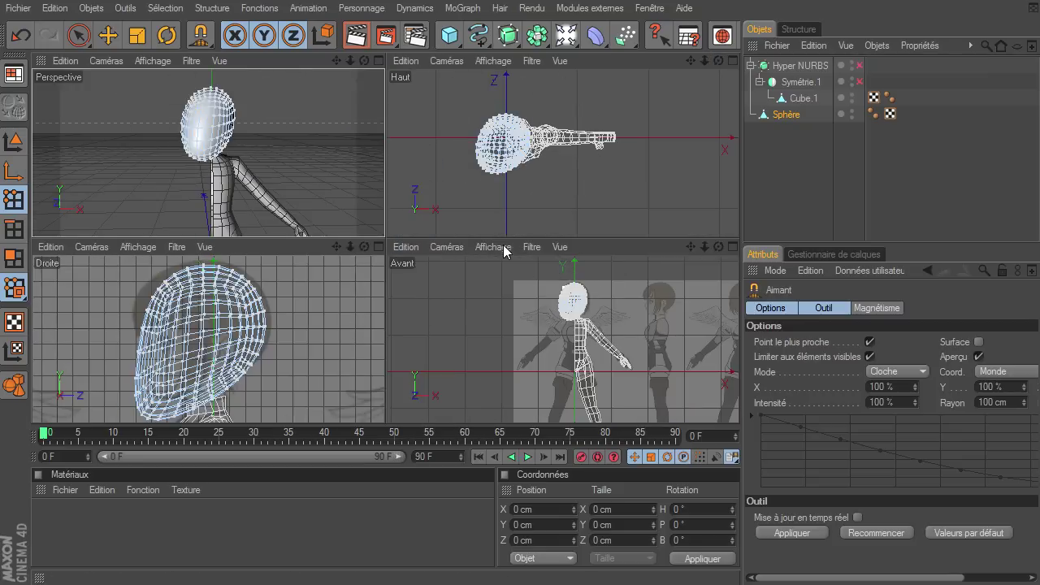
pyautogui.moveTo(246, 210); pyautogui.dragTo(730, 244)
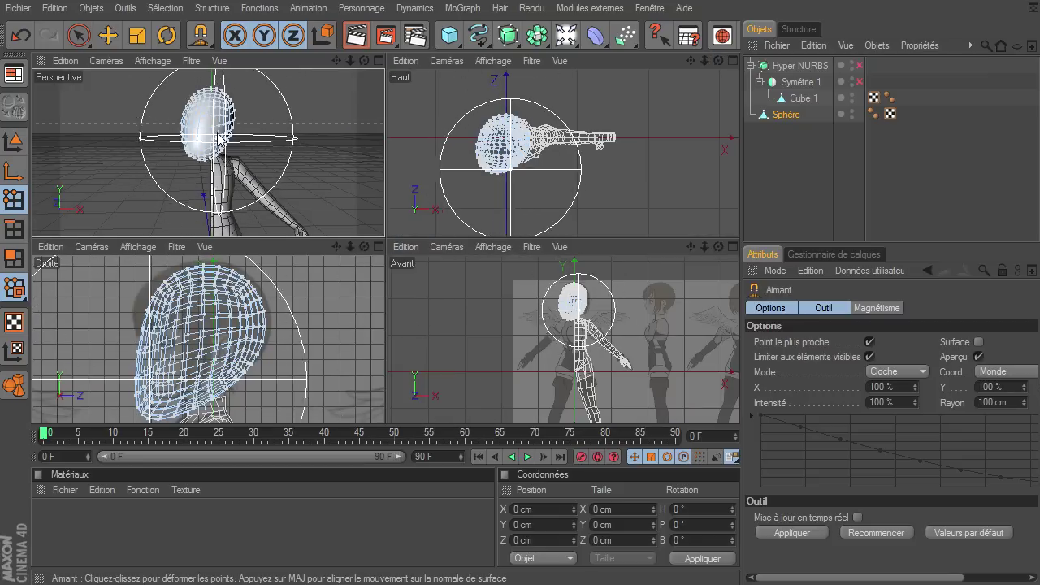
# Zoom the Avant view onto the head, undo a magnet test, and return to the selection brush
pyautogui.click(731, 245)
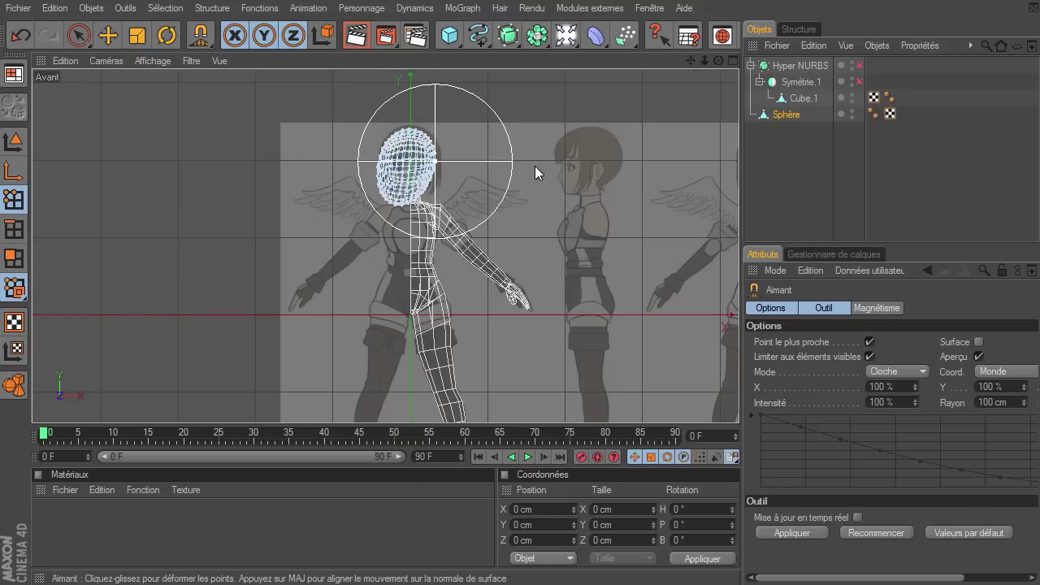
pyautogui.moveTo(689, 61); pyautogui.dragTo(738, 406)
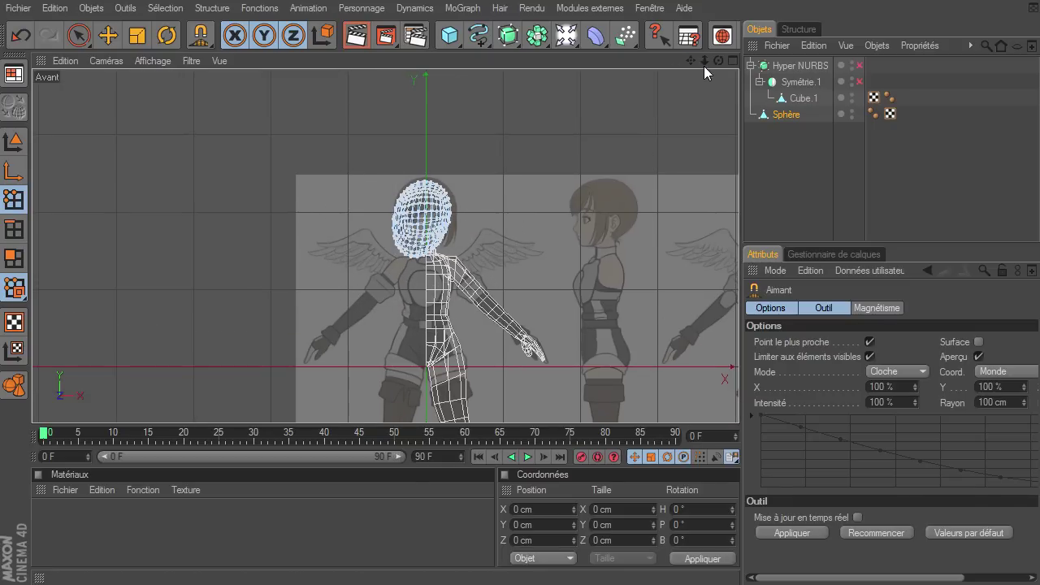
pyautogui.moveTo(704, 61); pyautogui.dragTo(738, 403)
pyautogui.moveTo(422, 241); pyautogui.dragTo(319, 306, button='middle')
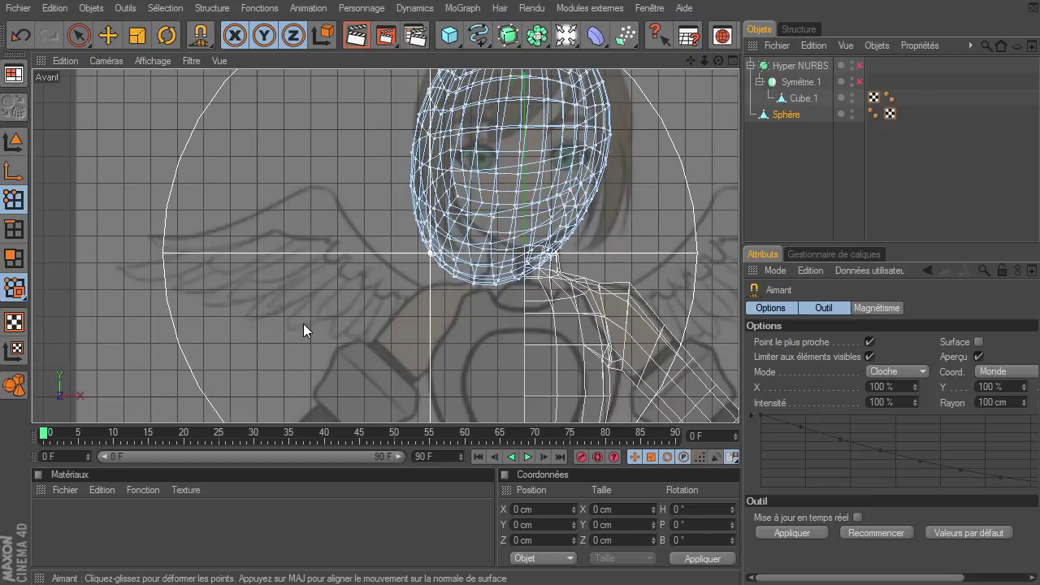
pyautogui.hotkey('ctrl', 'z')
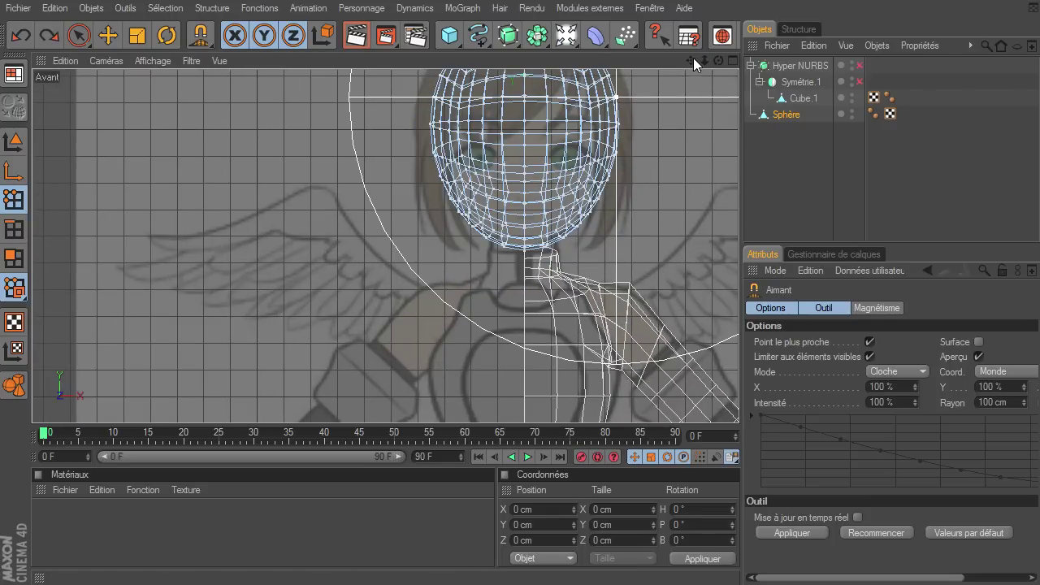
pyautogui.moveTo(693, 58); pyautogui.dragTo(738, 402)
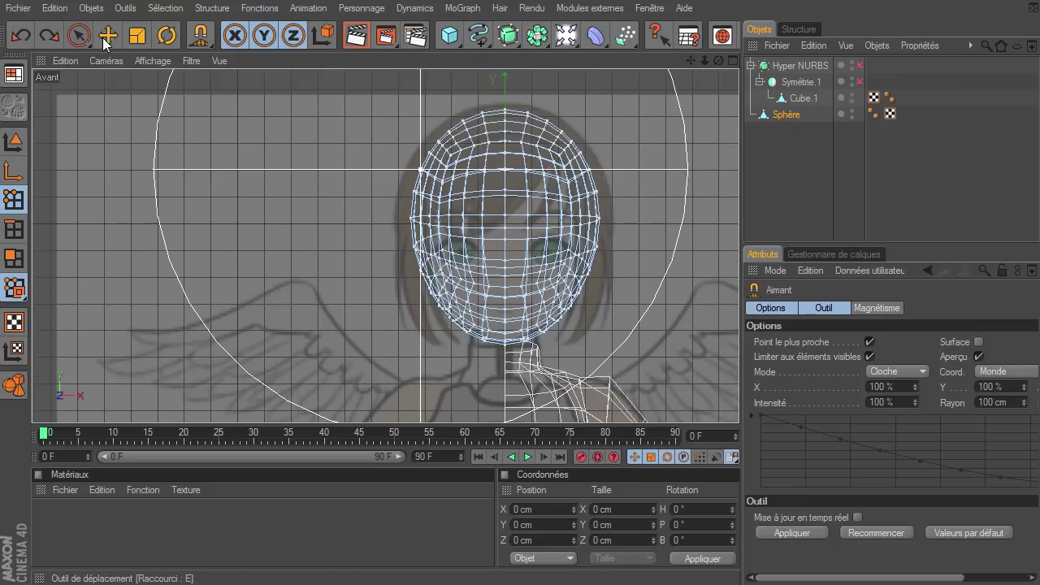
pyautogui.press('space')
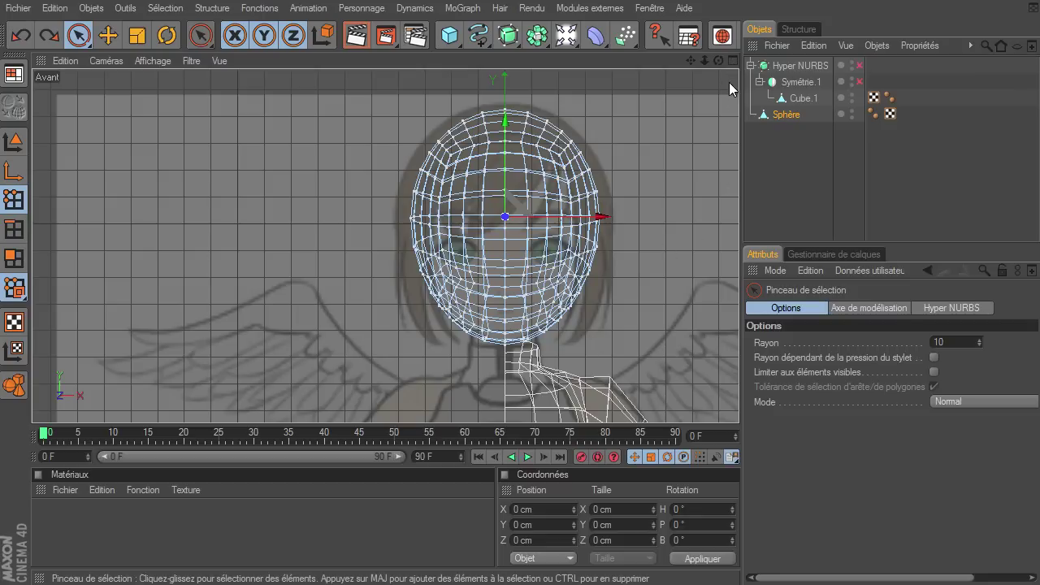
# Switch to Polygon mode and zoom the Perspective view onto the head's lower face and neck
pyautogui.click(732, 61)
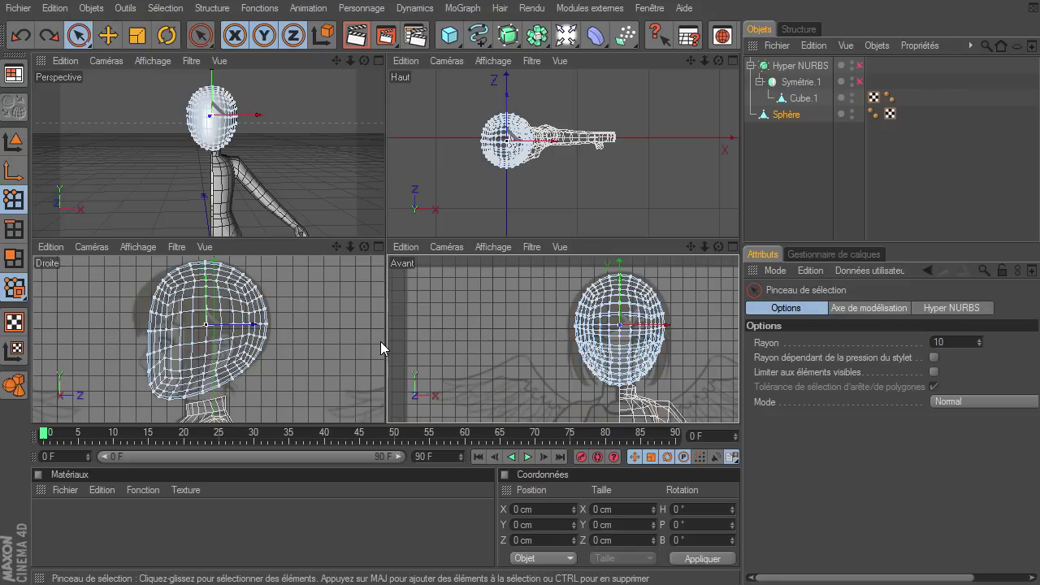
pyautogui.click(377, 246)
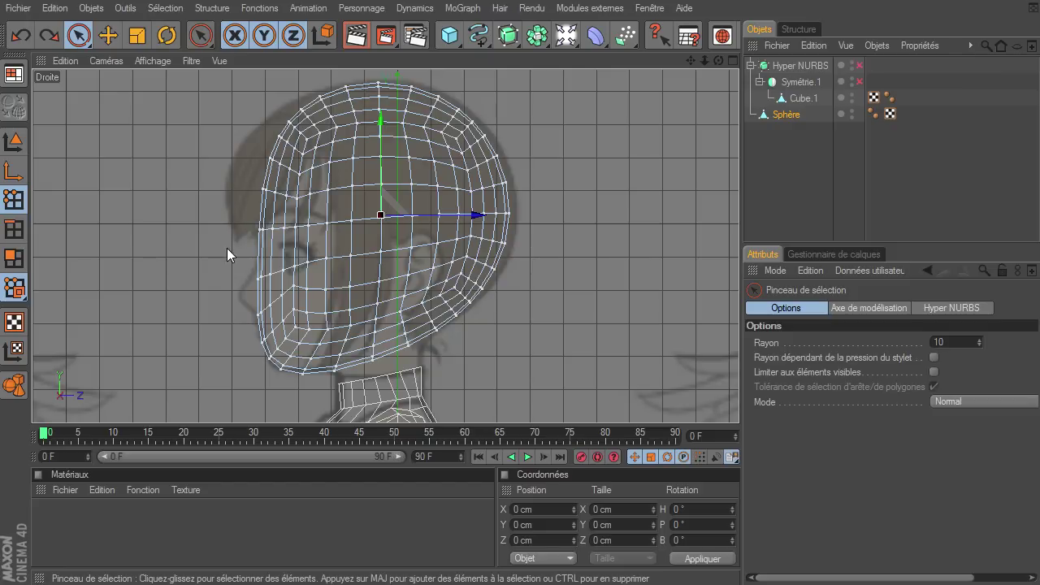
pyautogui.click(14, 264)
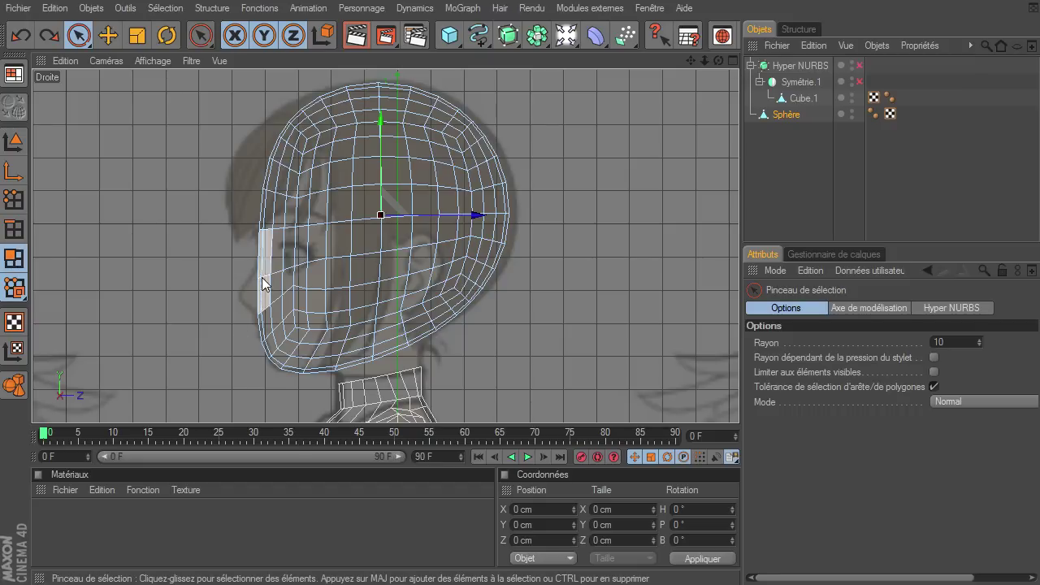
pyautogui.click(733, 63)
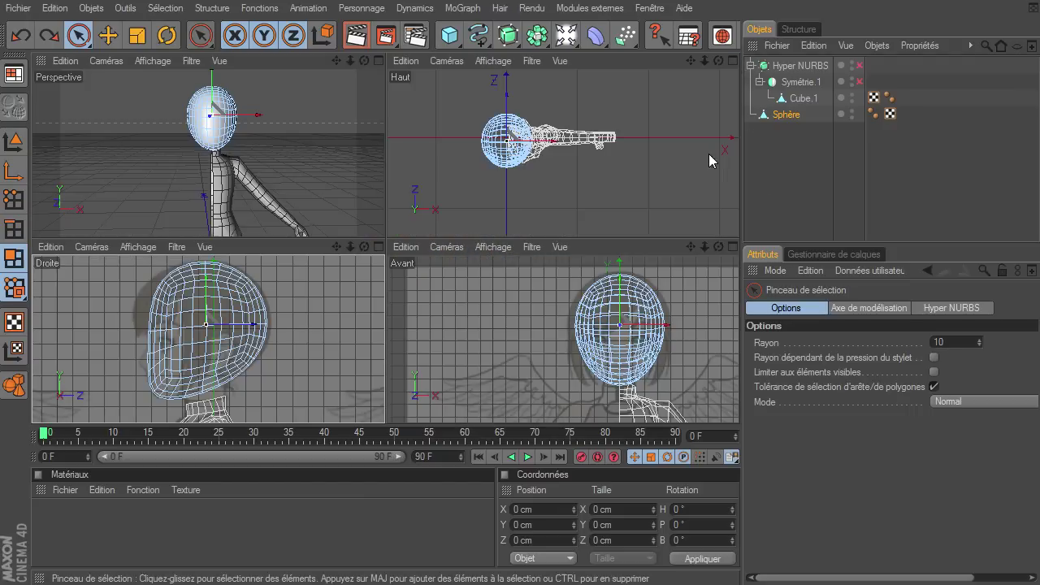
pyautogui.click(378, 60)
pyautogui.moveTo(718, 60)
pyautogui.mouseDown()
pyautogui.moveTo(705, 65)
pyautogui.moveTo(739, 402)
pyautogui.mouseUp()
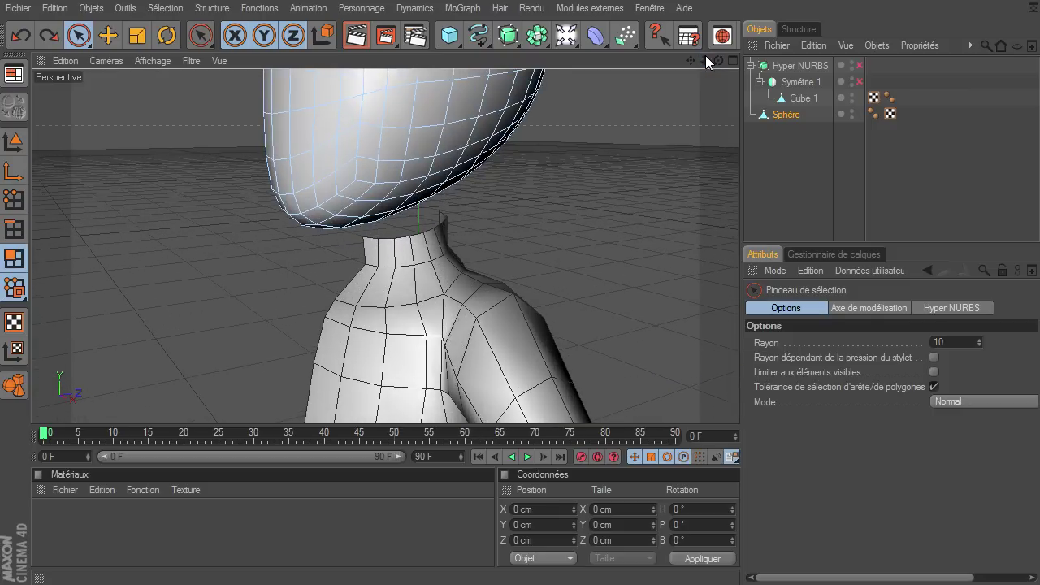
pyautogui.moveTo(692, 60); pyautogui.dragTo(739, 402)
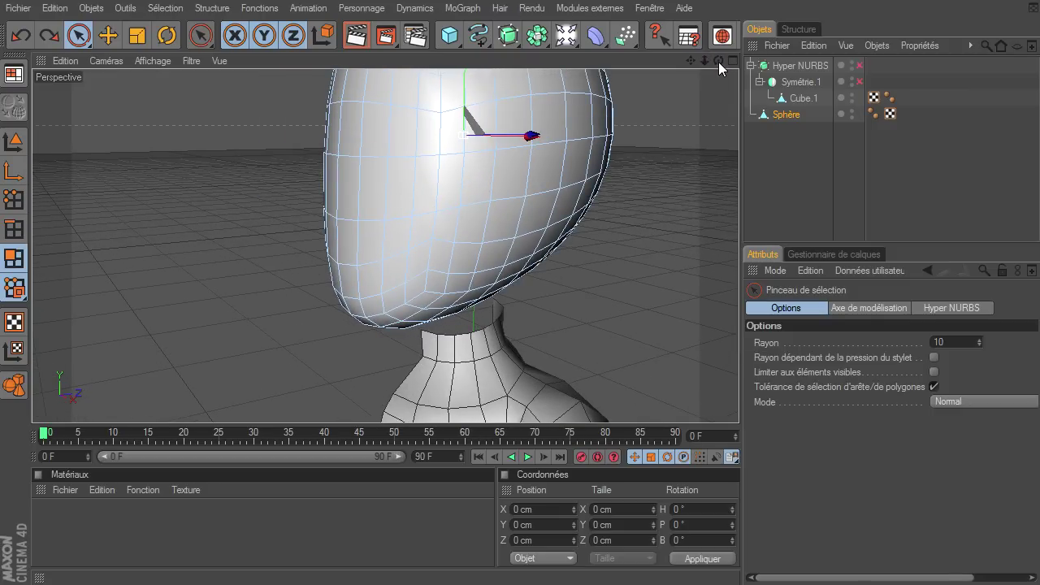
pyautogui.moveTo(718, 62); pyautogui.dragTo(728, 402)
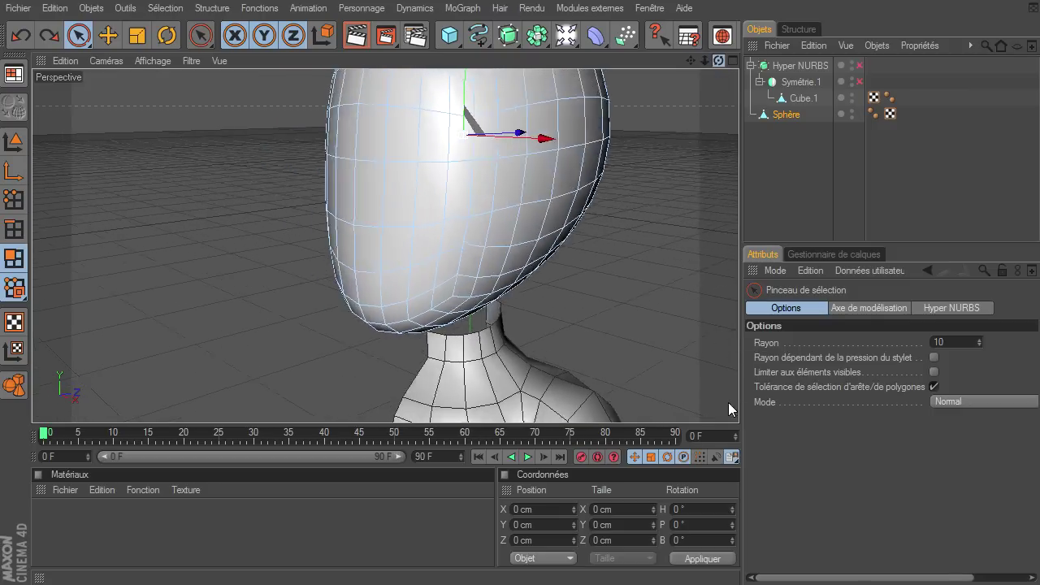
# Extrude a polygon patch on the lower face, then undo that extrusion
pyautogui.click(364, 246)
pyautogui.click(733, 60)
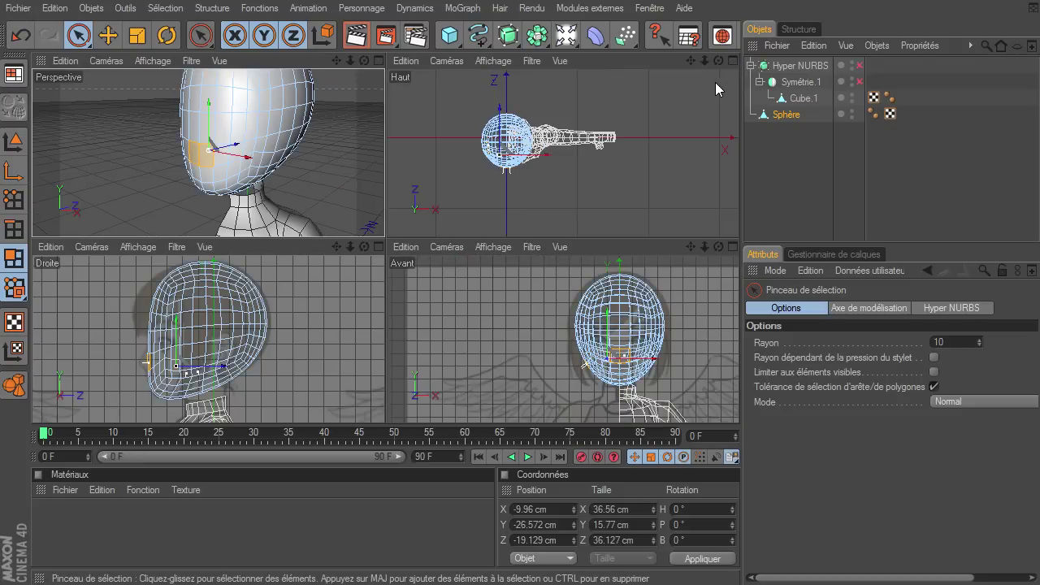
pyautogui.click(378, 246)
pyautogui.press('d')
pyautogui.moveTo(548, 302); pyautogui.dragTo(739, 402)
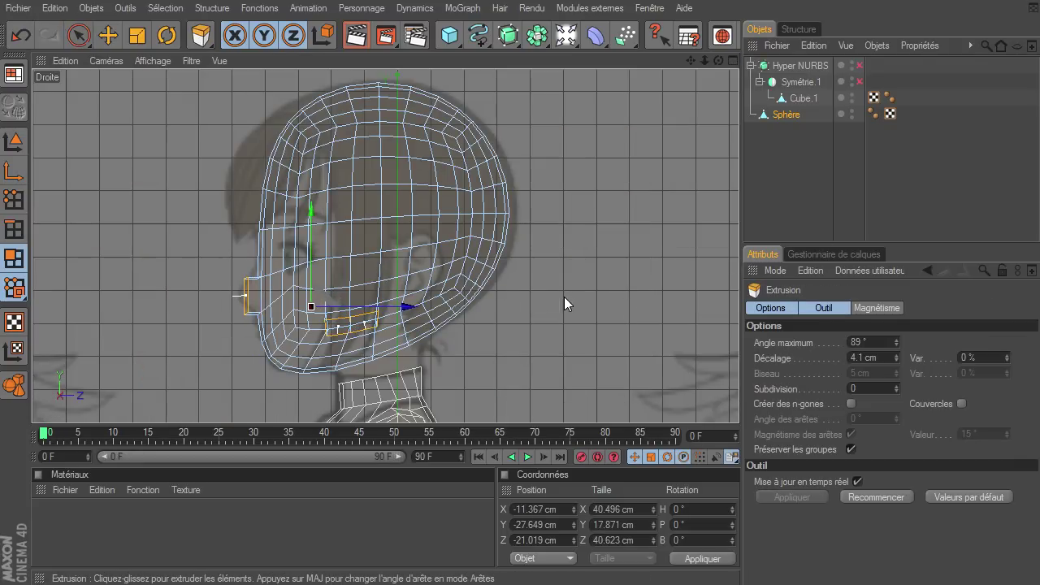
pyautogui.hotkey('ctrl', 'z')
# With Live Selection set to visible elements only, select the nose face and extrude it 4.3 cm
pyautogui.click(89, 47)
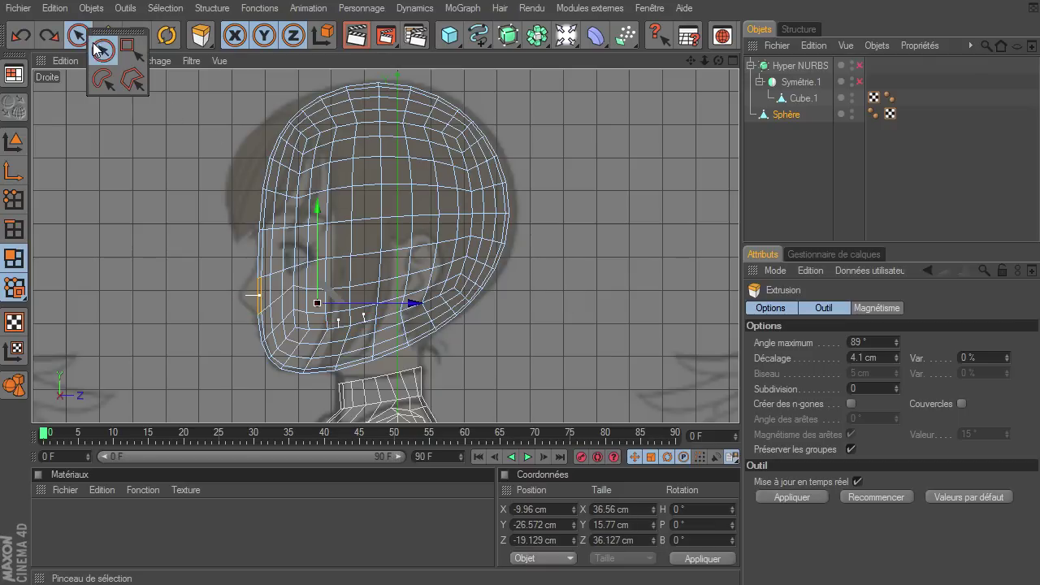
pyautogui.click(108, 57)
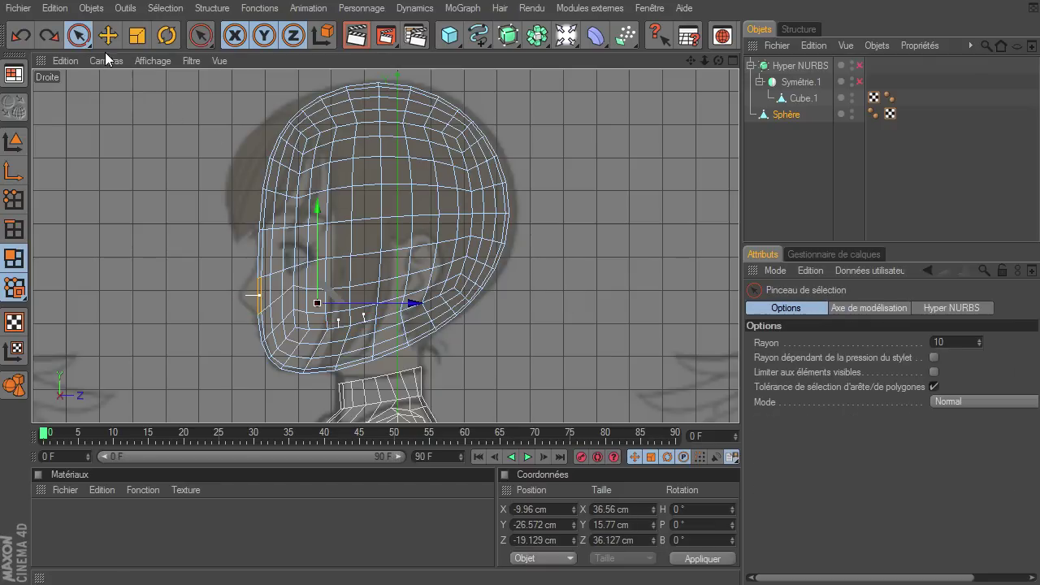
pyautogui.click(933, 372)
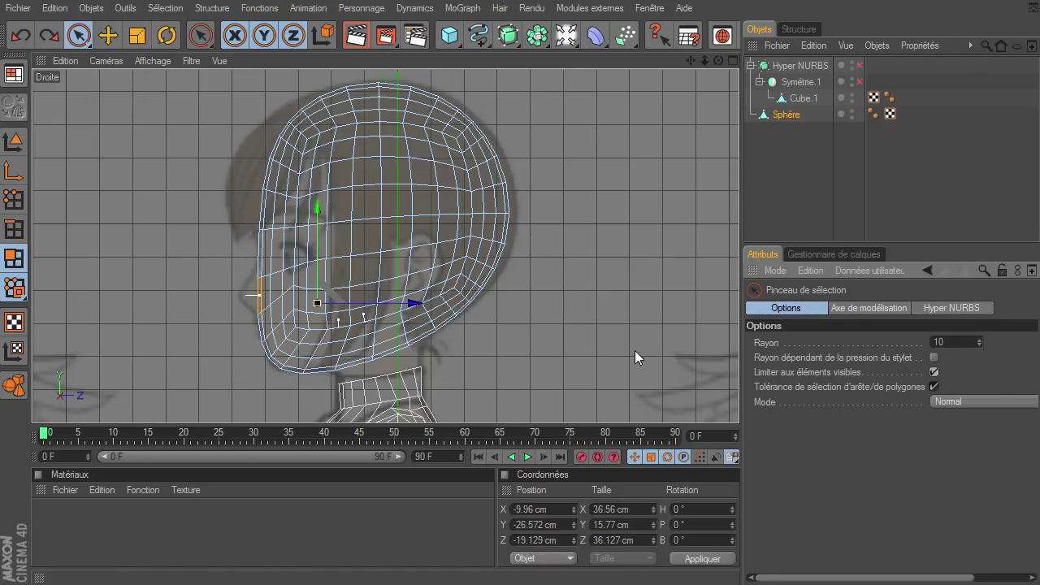
pyautogui.click(733, 61)
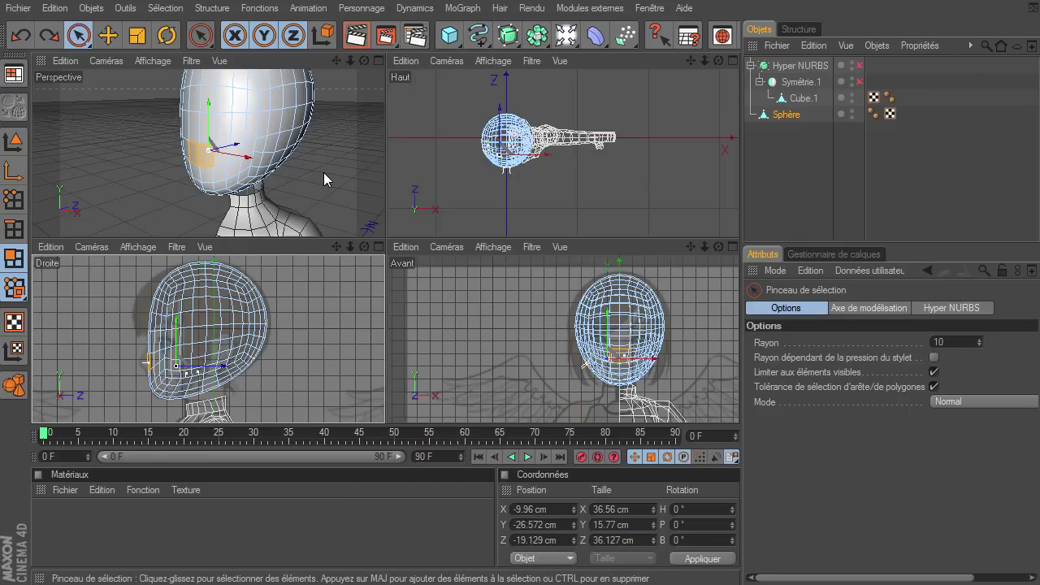
pyautogui.click(201, 155)
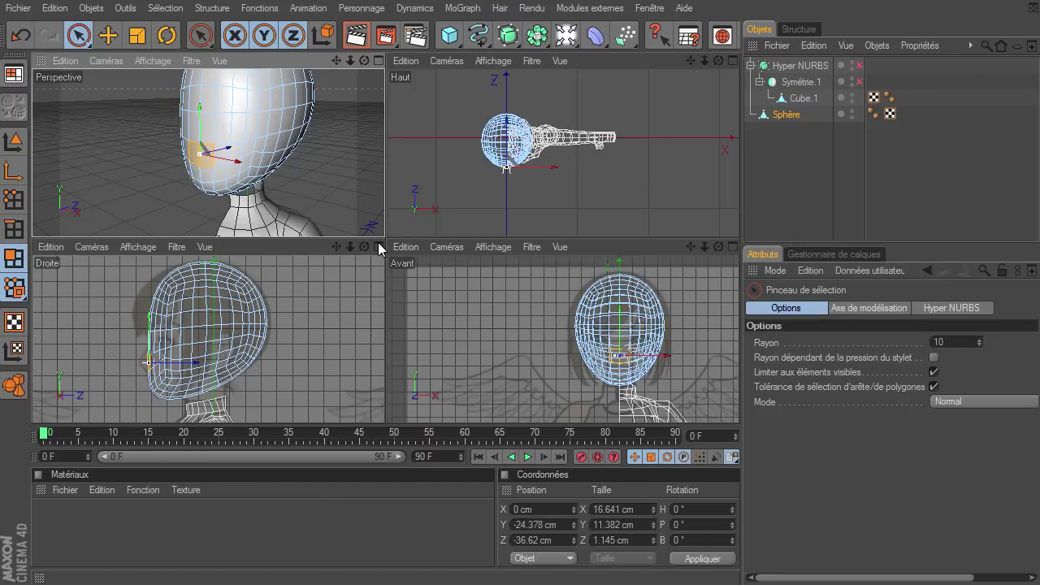
pyautogui.click(378, 247)
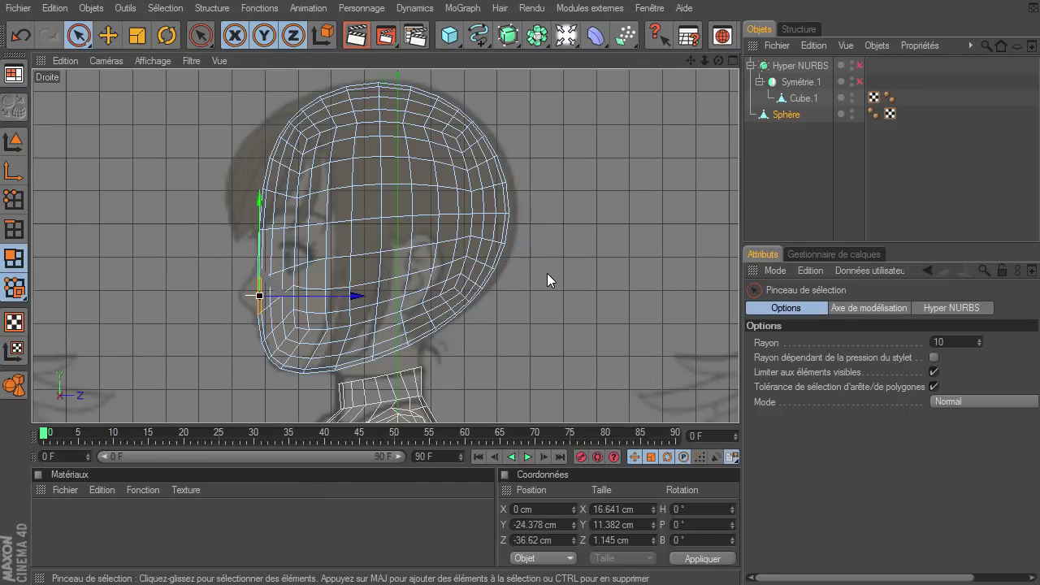
pyautogui.press('d')
pyautogui.moveTo(547, 273); pyautogui.dragTo(544, 276)
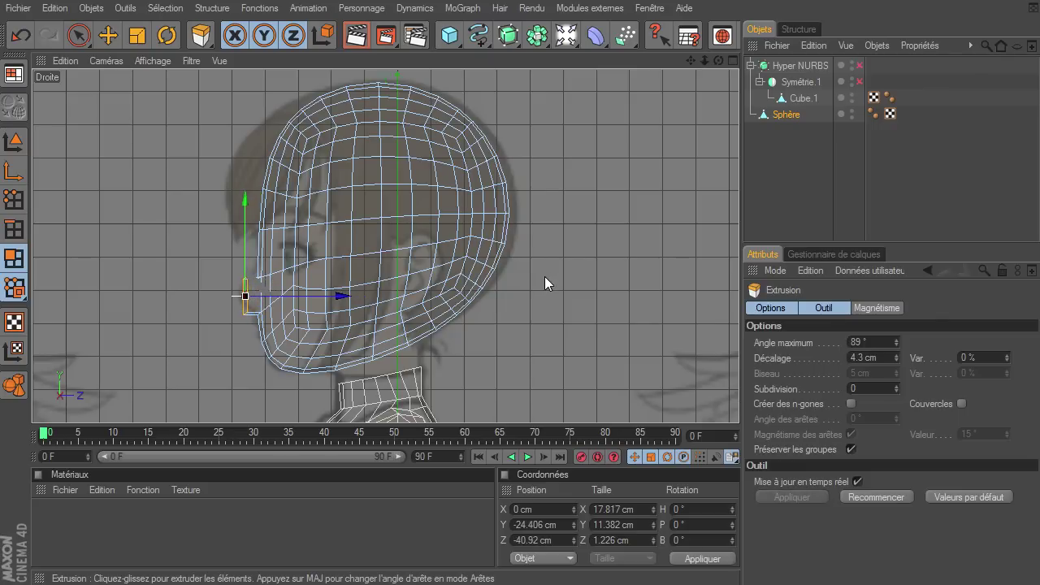
# Scale the extruded nose face down to a point and check it in Perspective
pyautogui.press('t')
pyautogui.moveTo(343, 295); pyautogui.dragTo(240, 296)
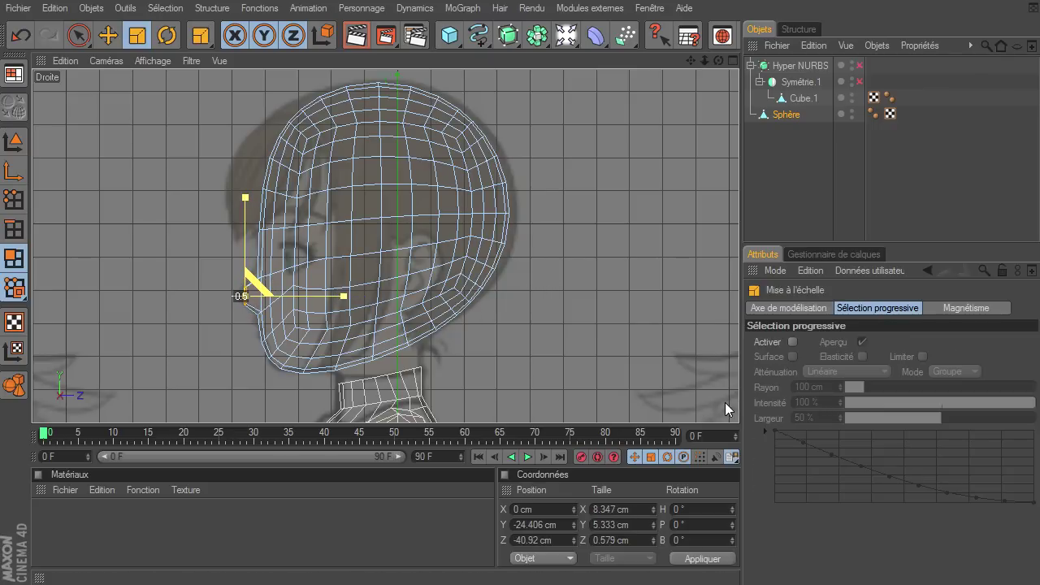
pyautogui.moveTo(737, 403); pyautogui.dragTo(648, 276)
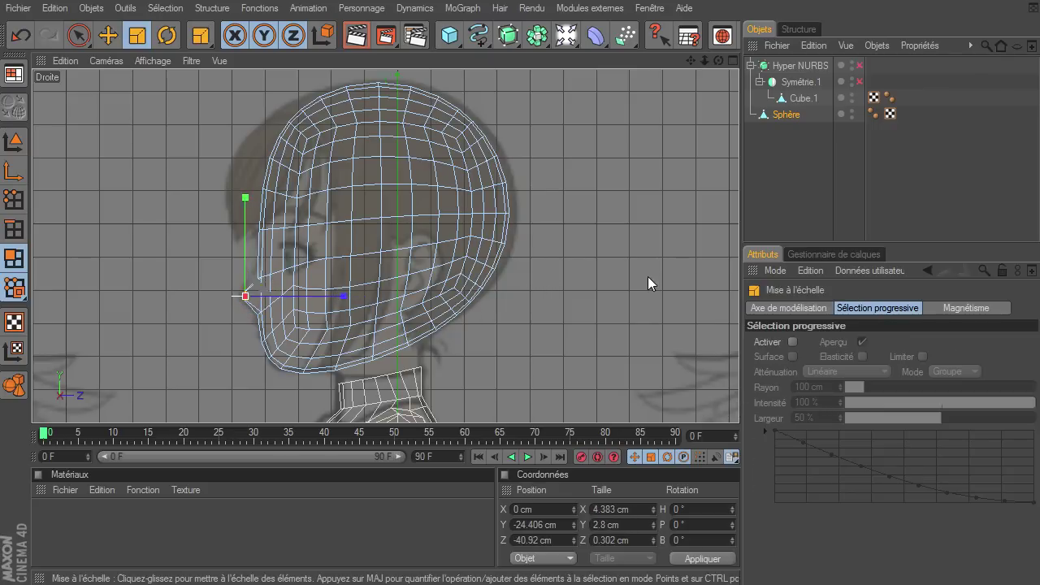
pyautogui.click(728, 62)
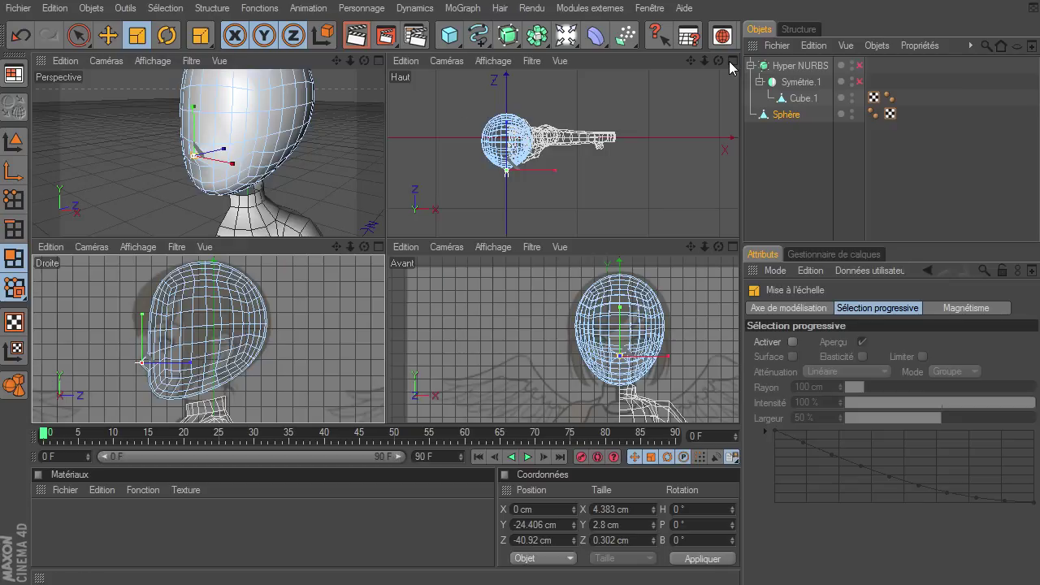
pyautogui.click(377, 61)
pyautogui.moveTo(714, 61); pyautogui.dragTo(714, 62)
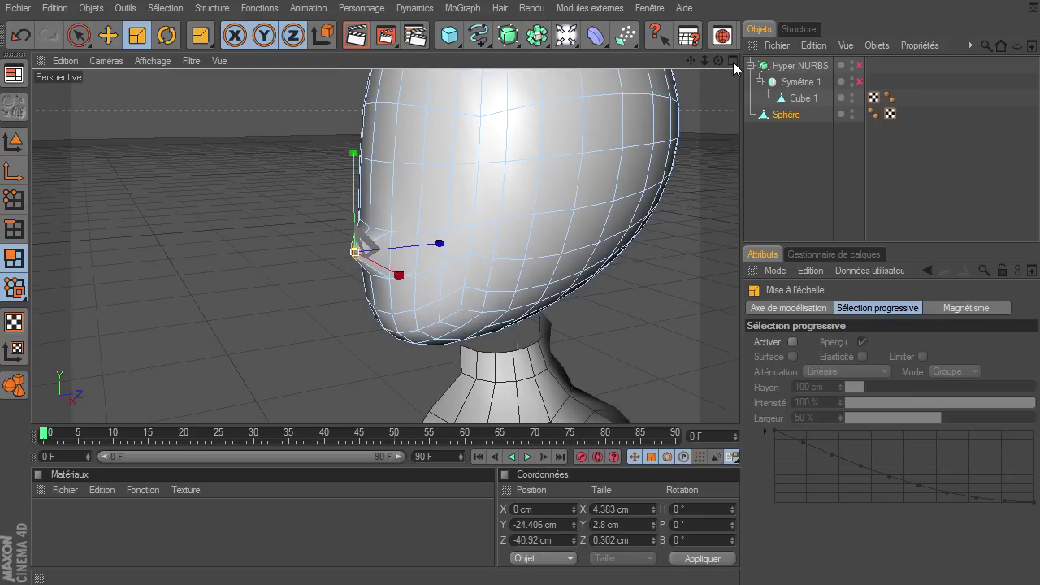
pyautogui.click(733, 62)
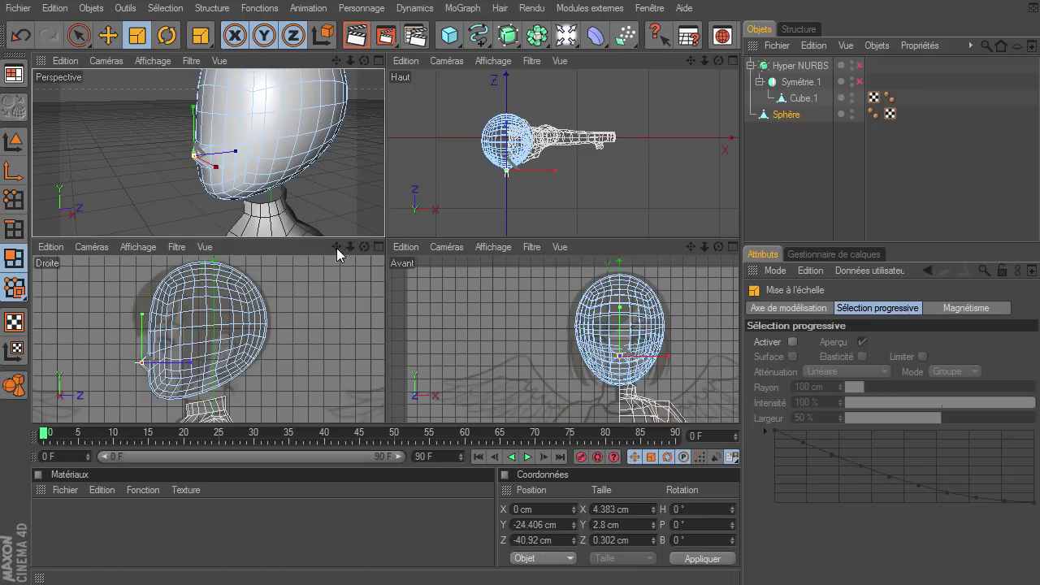
# In Points mode with hidden vertices selectable, move the nose vertices to shape its side profile
pyautogui.moveTo(336, 248); pyautogui.dragTo(378, 258)
pyautogui.click(378, 247)
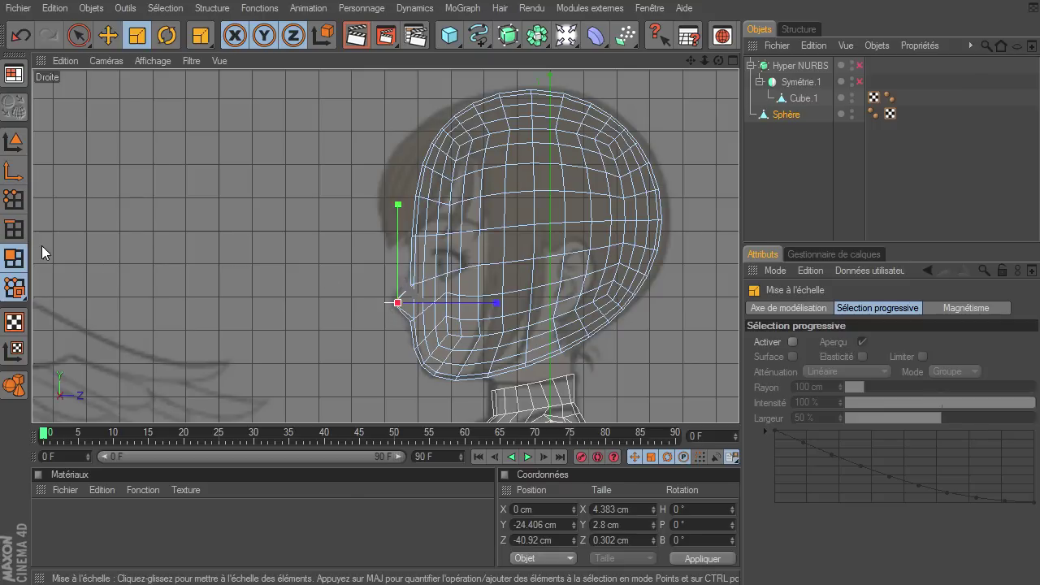
pyautogui.click(14, 199)
pyautogui.click(85, 36)
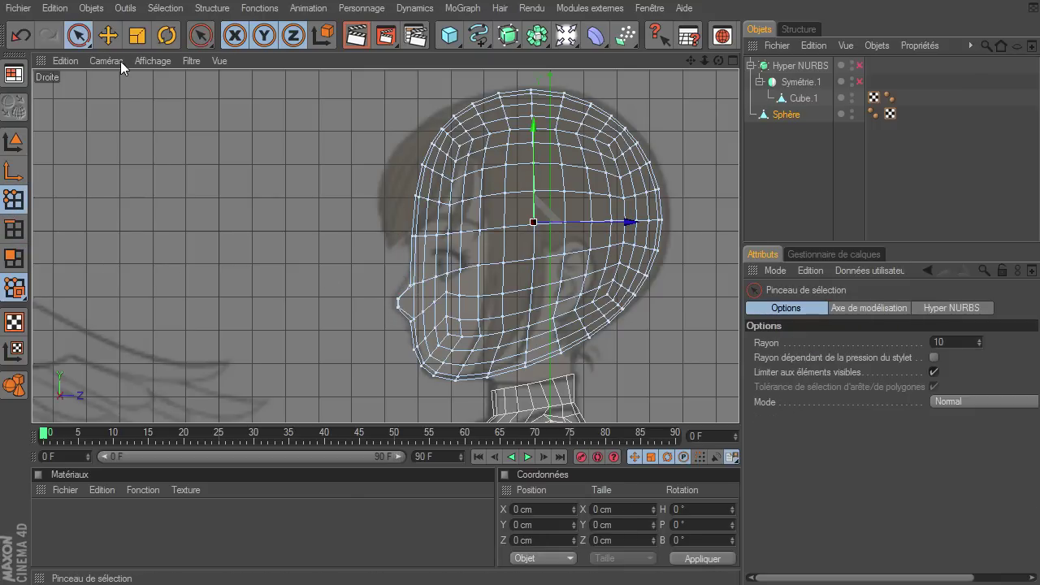
pyautogui.click(933, 371)
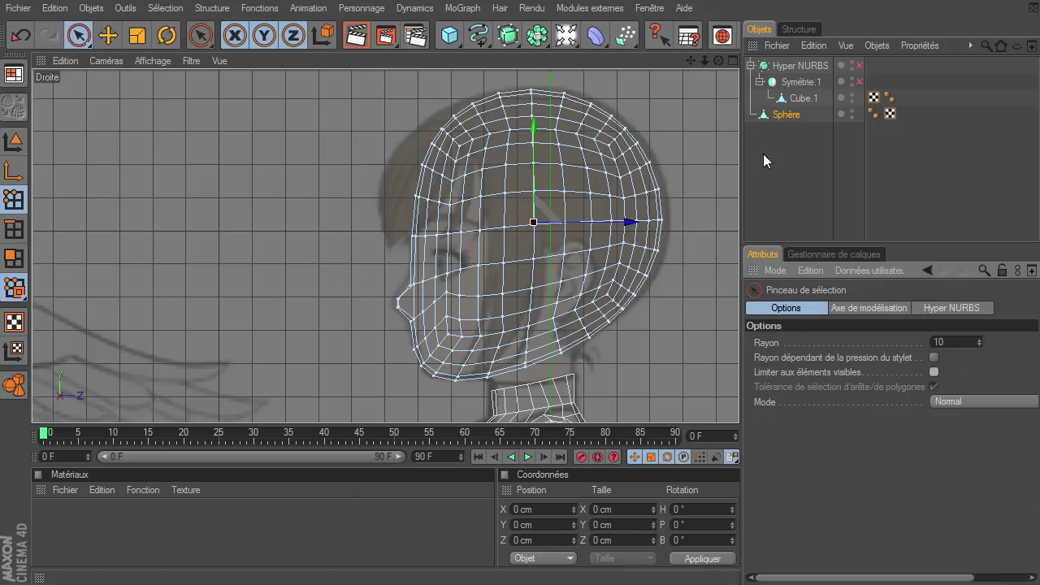
pyautogui.moveTo(705, 61); pyautogui.dragTo(488, 116)
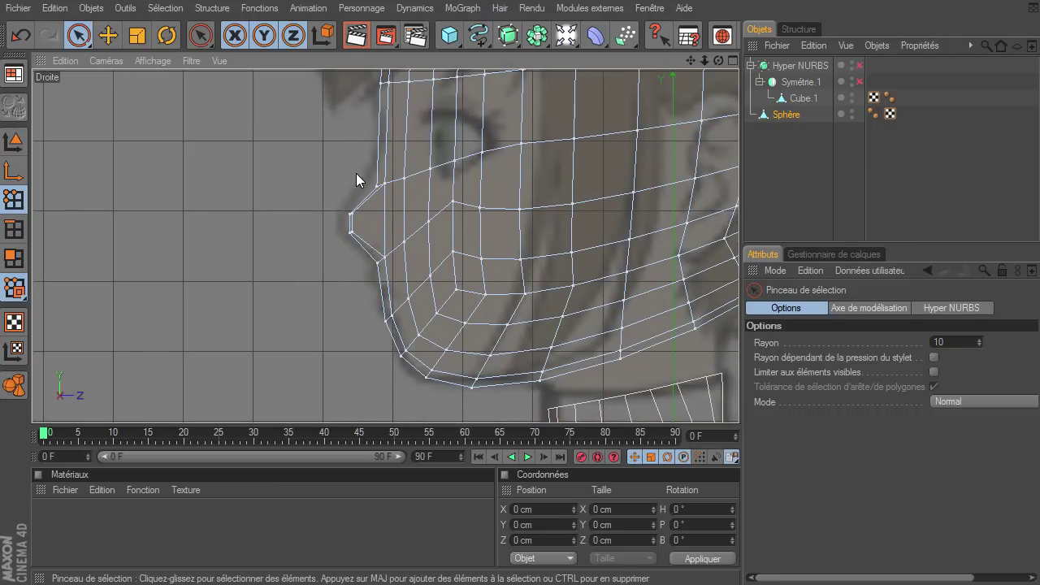
pyautogui.click(393, 182)
pyautogui.moveTo(418, 188); pyautogui.dragTo(403, 188)
pyautogui.click(356, 223)
pyautogui.moveTo(403, 224); pyautogui.dragTo(398, 224)
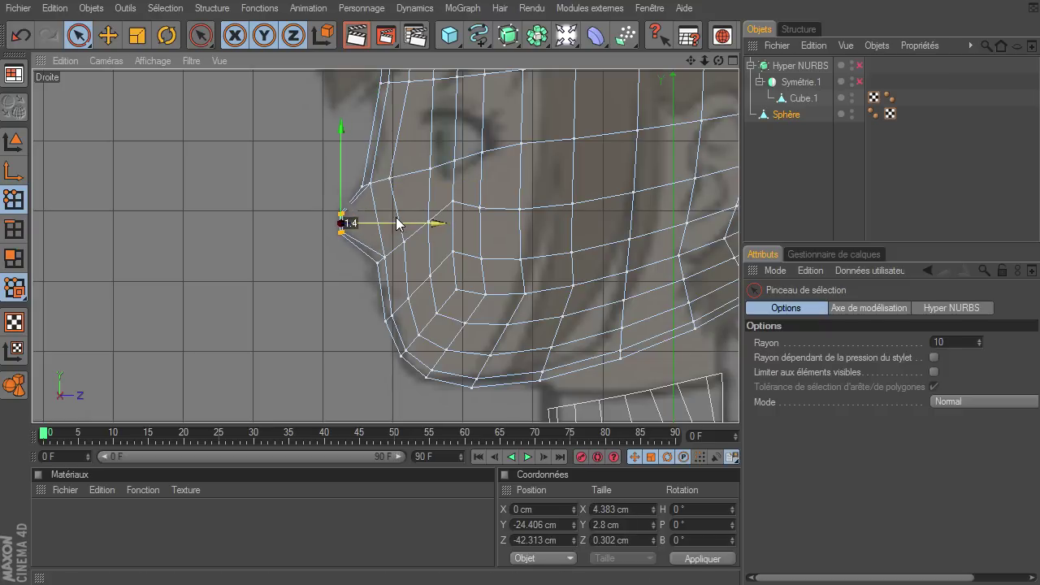
pyautogui.click(378, 260)
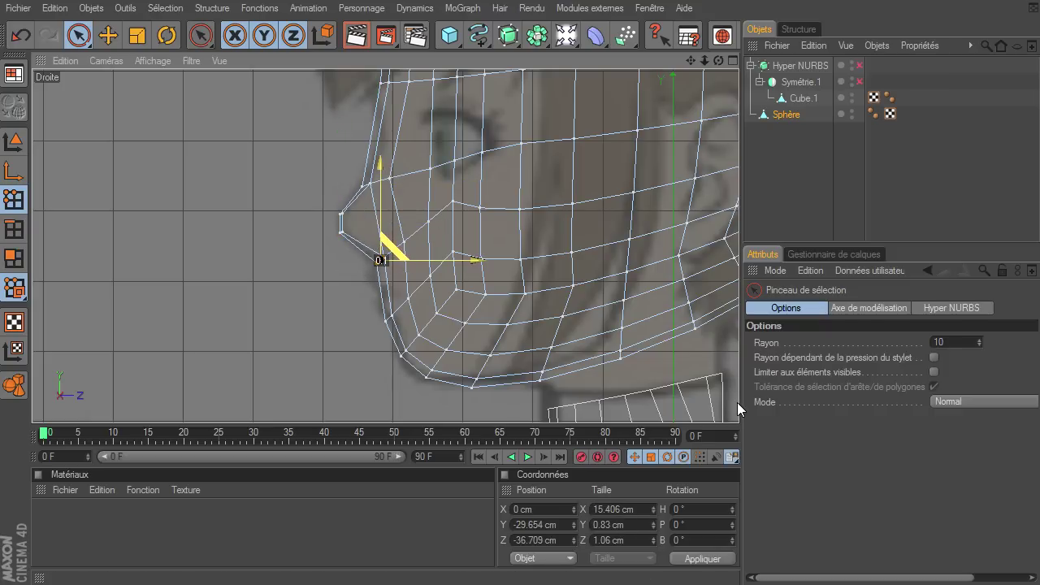
pyautogui.click(329, 294)
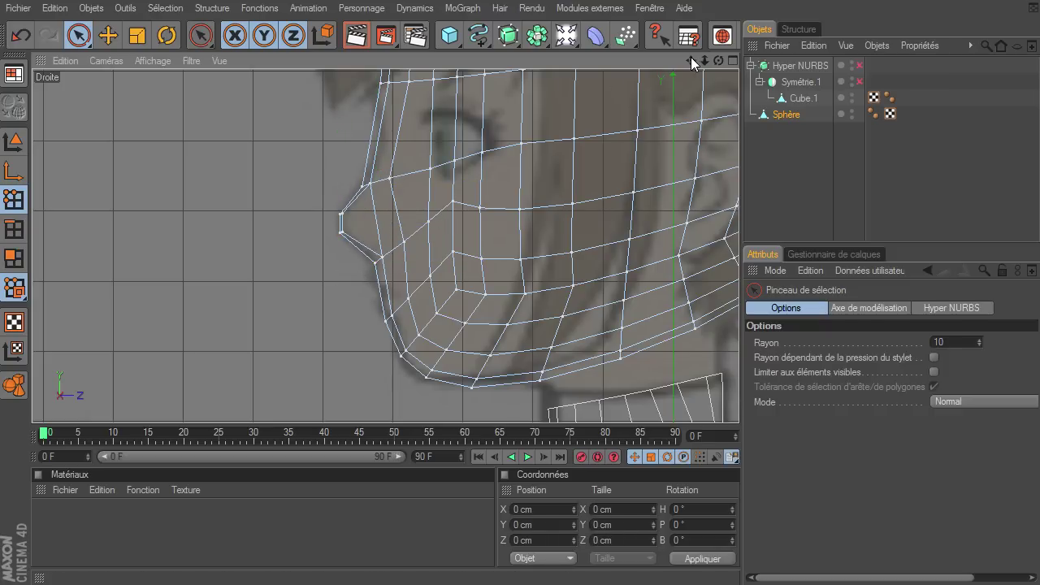
pyautogui.moveTo(690, 61); pyautogui.dragTo(738, 402)
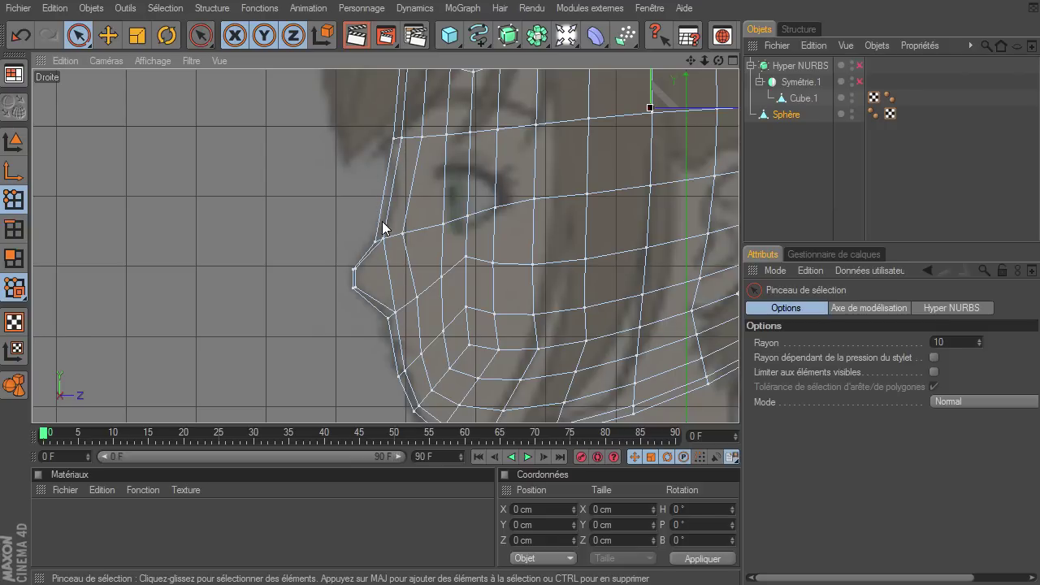
pyautogui.moveTo(371, 237); pyautogui.dragTo(390, 242)
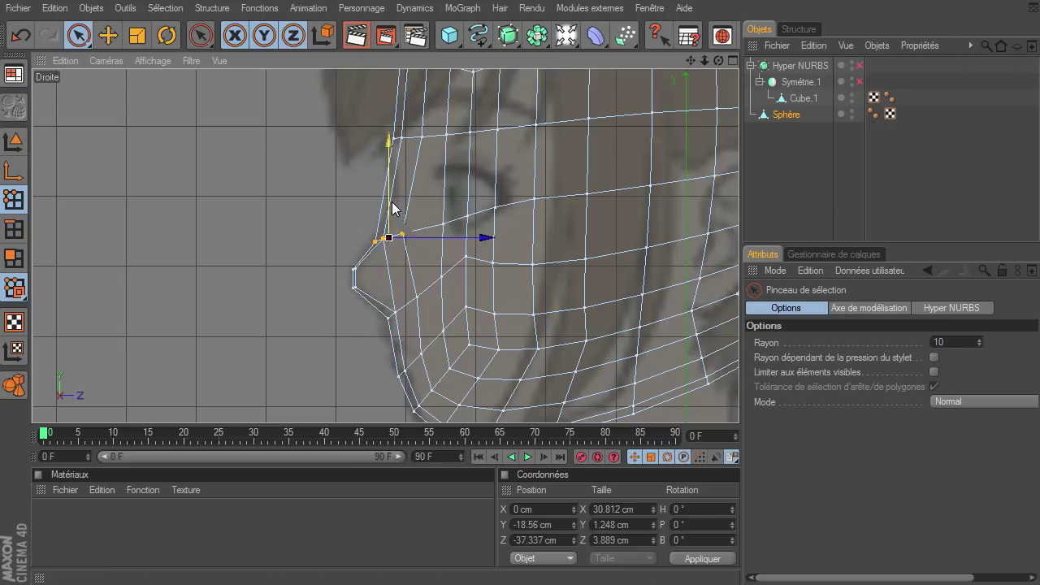
pyautogui.moveTo(388, 138); pyautogui.dragTo(389, 113)
pyautogui.moveTo(430, 216)
pyautogui.mouseDown()
pyautogui.moveTo(447, 236)
pyautogui.moveTo(440, 195)
pyautogui.moveTo(415, 196)
pyautogui.mouseUp()
pyautogui.click(443, 222)
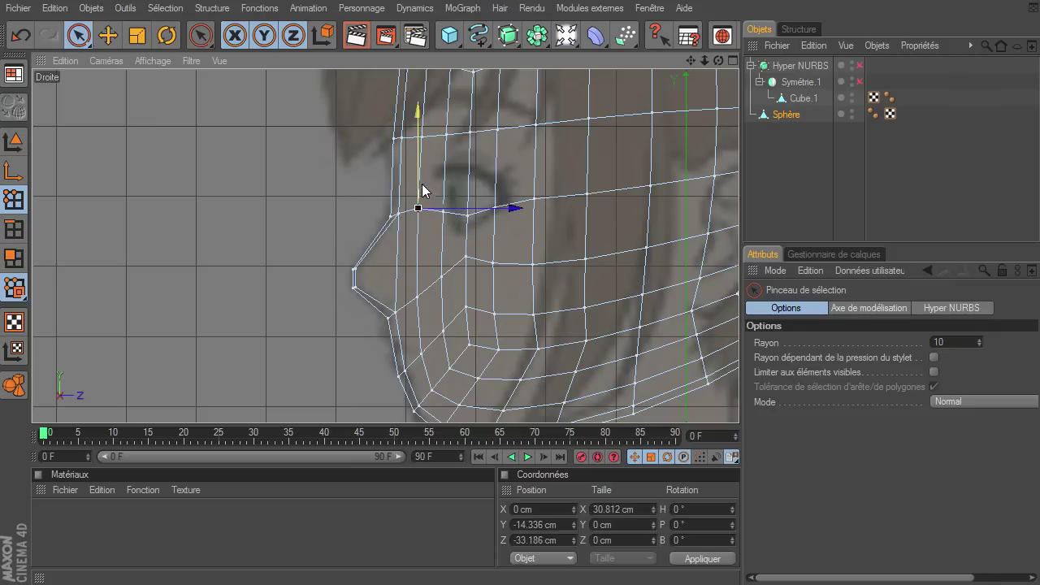
pyautogui.hotkey('ctrl', 'z')
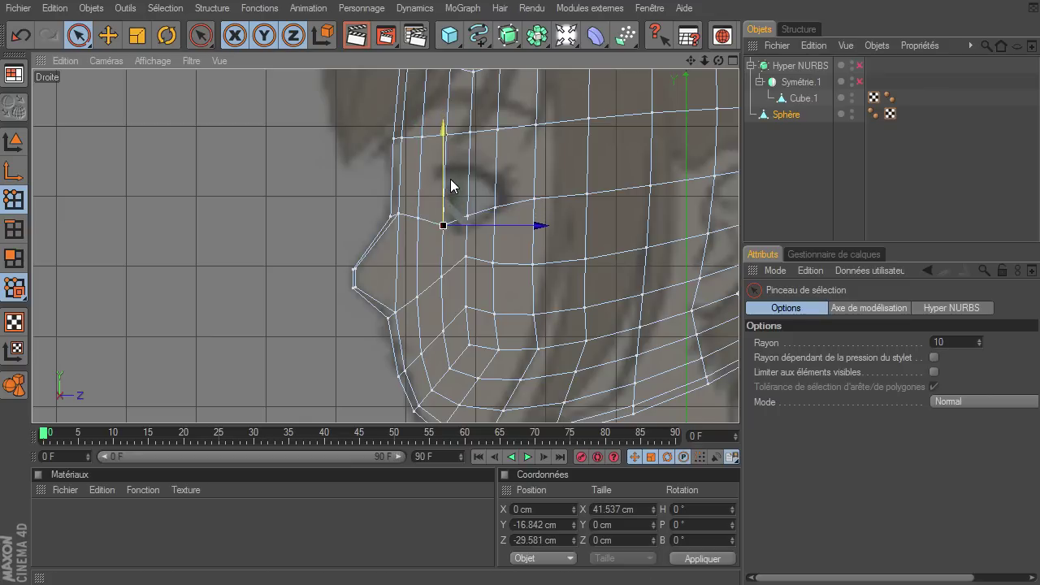
pyautogui.moveTo(444, 186); pyautogui.dragTo(523, 207)
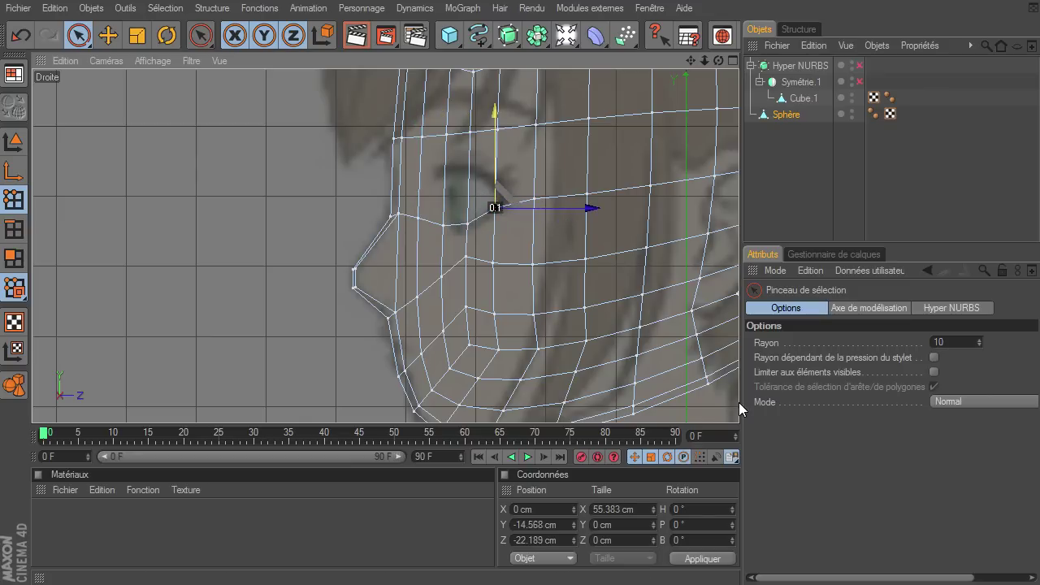
pyautogui.moveTo(464, 262)
pyautogui.mouseDown()
pyautogui.moveTo(464, 272)
pyautogui.moveTo(441, 277)
pyautogui.mouseUp()
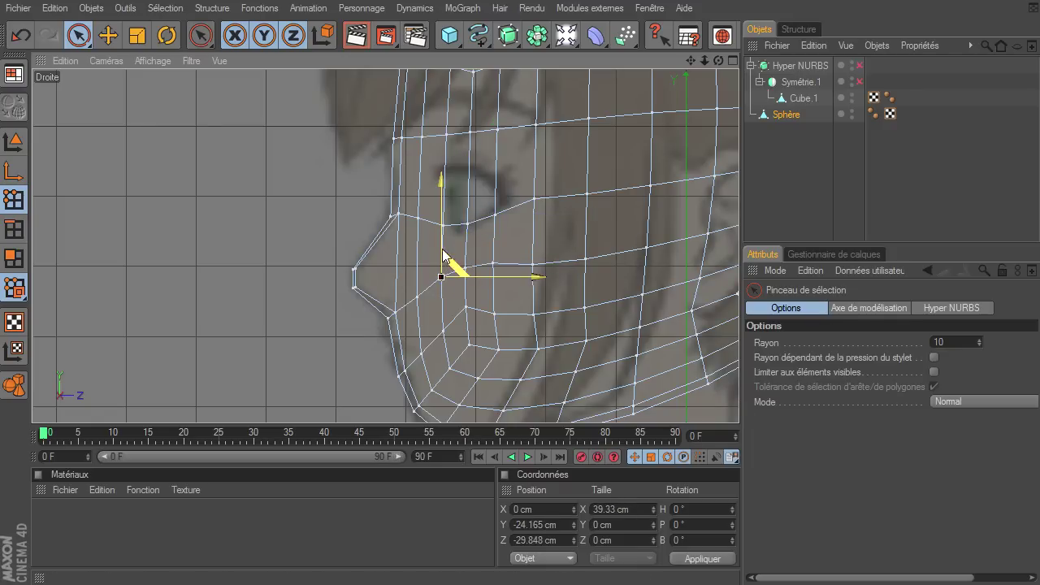
pyautogui.click(493, 262)
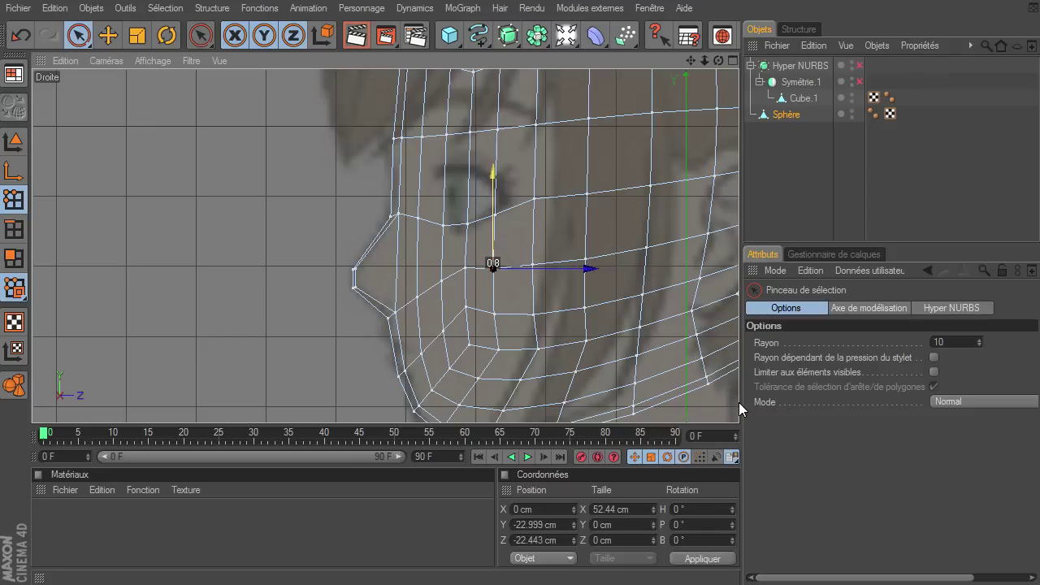
pyautogui.click(465, 266)
pyautogui.moveTo(465, 261); pyautogui.dragTo(467, 240)
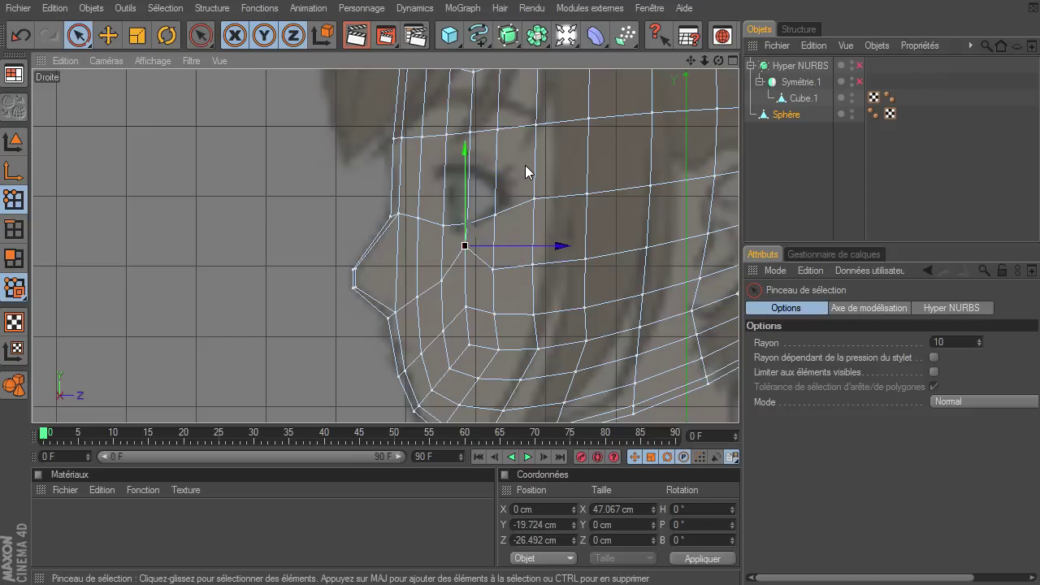
pyautogui.moveTo(470, 165); pyautogui.dragTo(471, 190)
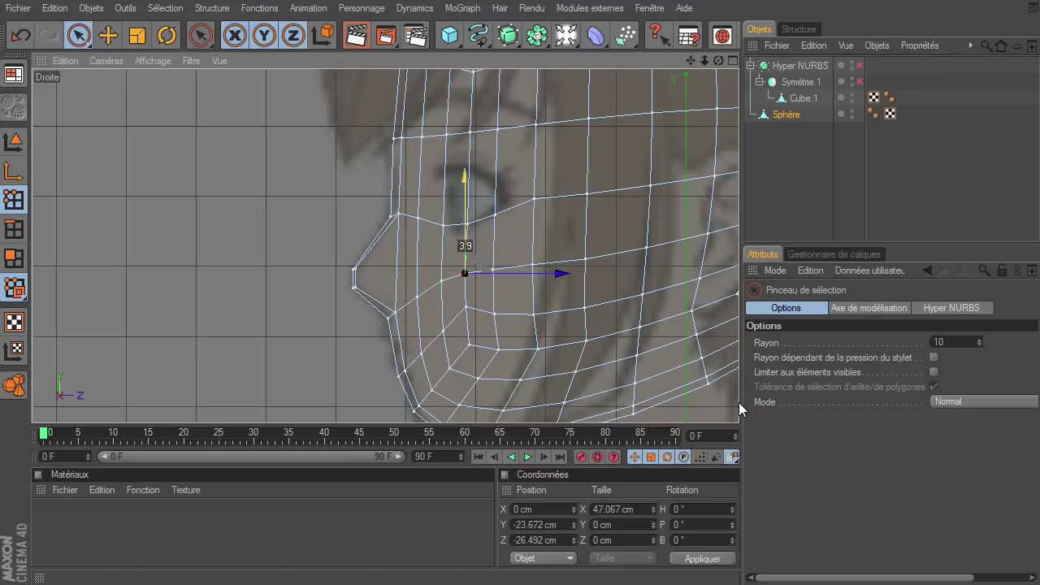
pyautogui.click(379, 228)
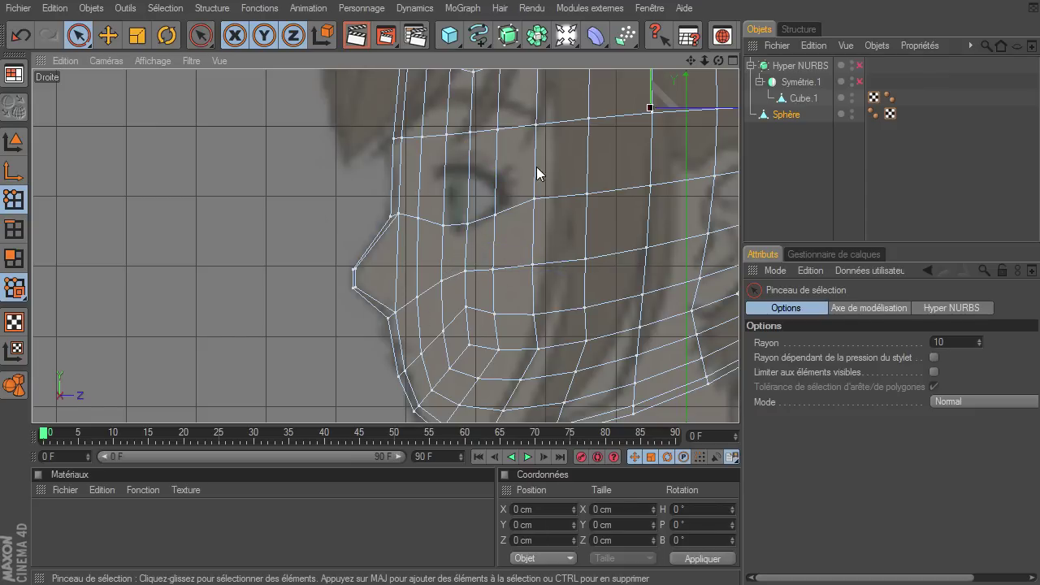
pyautogui.moveTo(693, 60); pyautogui.dragTo(738, 402)
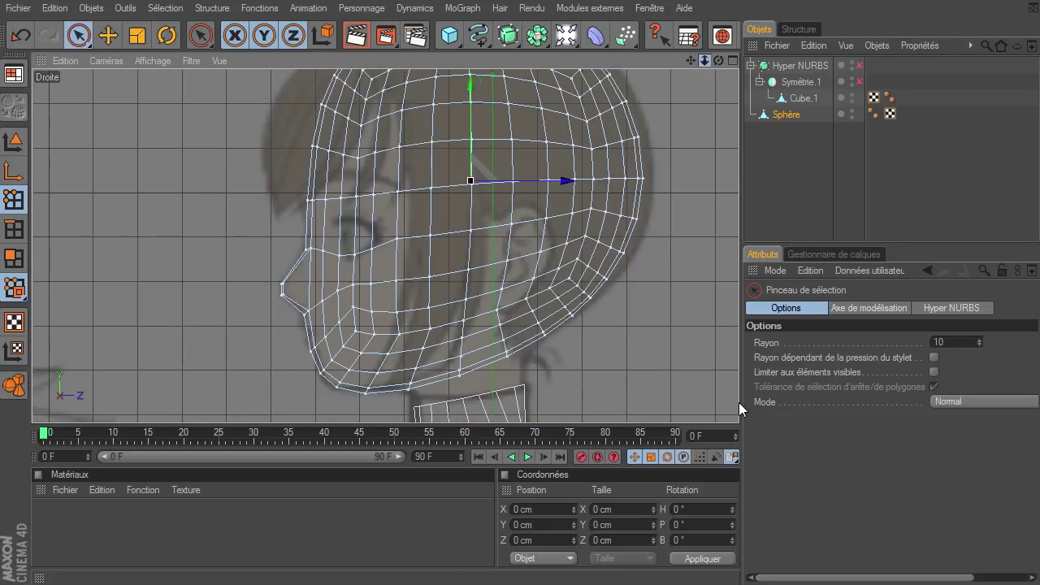
# Show four views, orbit the Perspective view, and pan the Avant and Droite views down to the torso
pyautogui.click(732, 60)
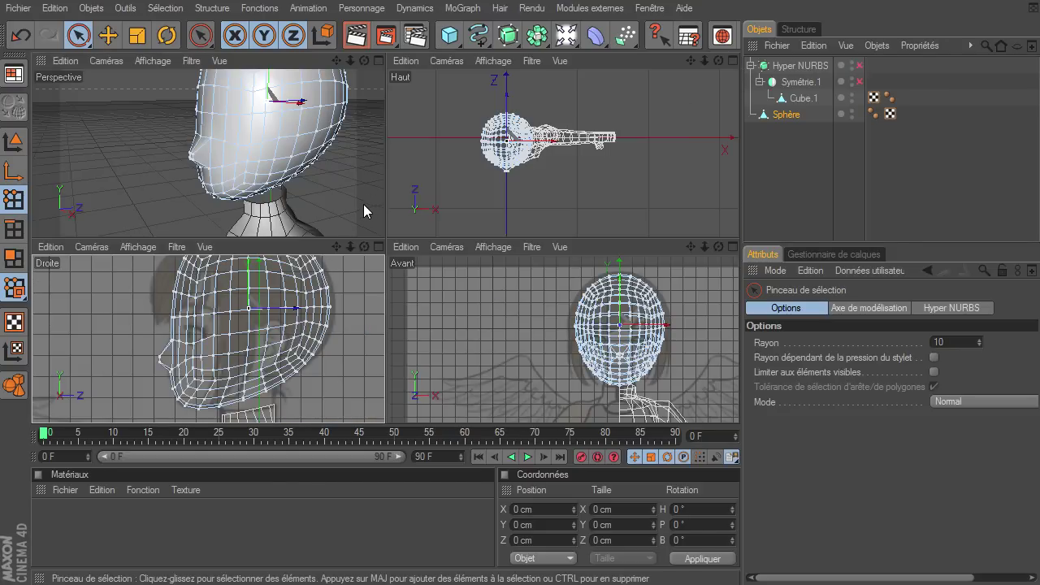
pyautogui.click(397, 96)
pyautogui.moveTo(364, 65)
pyautogui.mouseDown()
pyautogui.moveTo(384, 236)
pyautogui.moveTo(312, 179)
pyautogui.mouseUp()
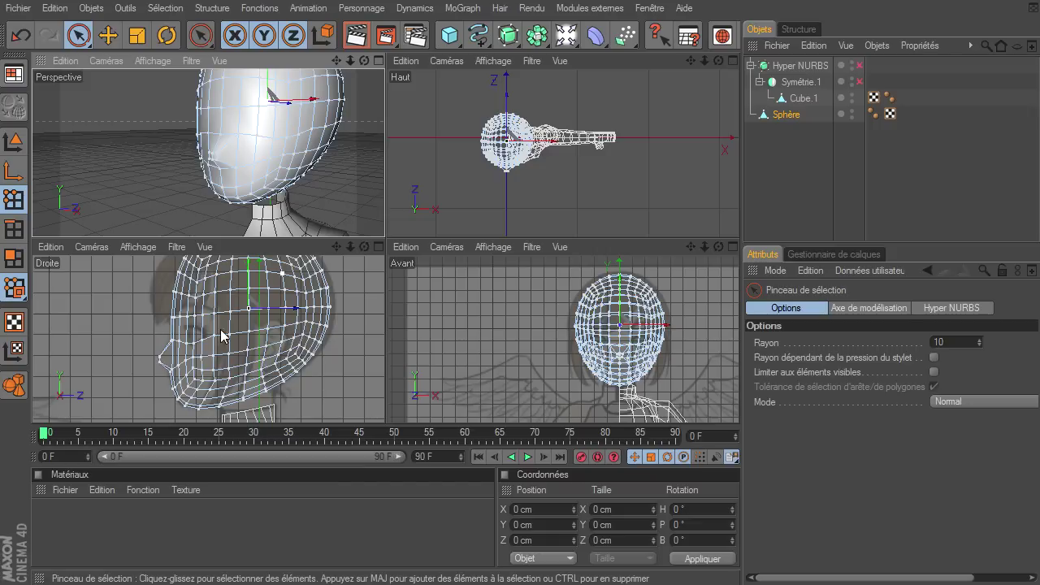
pyautogui.click(323, 325)
pyautogui.click(783, 162)
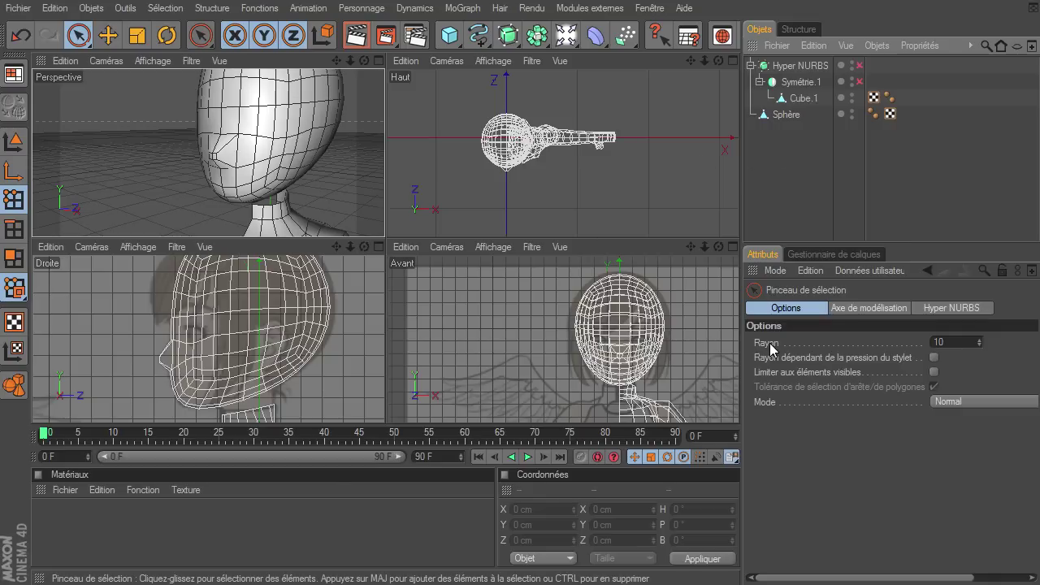
pyautogui.moveTo(691, 245); pyautogui.dragTo(738, 402)
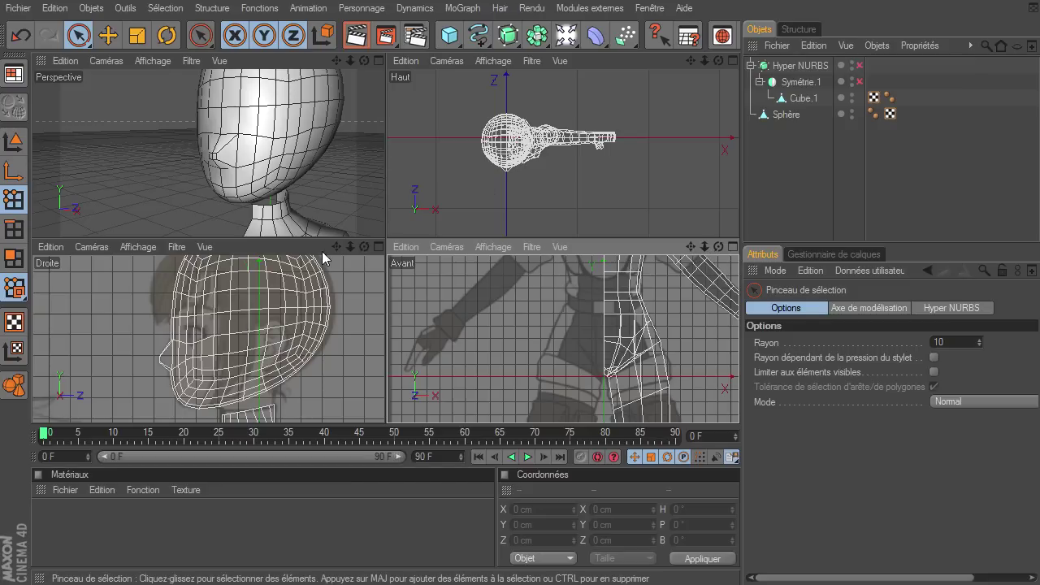
pyautogui.moveTo(333, 246); pyautogui.dragTo(384, 402)
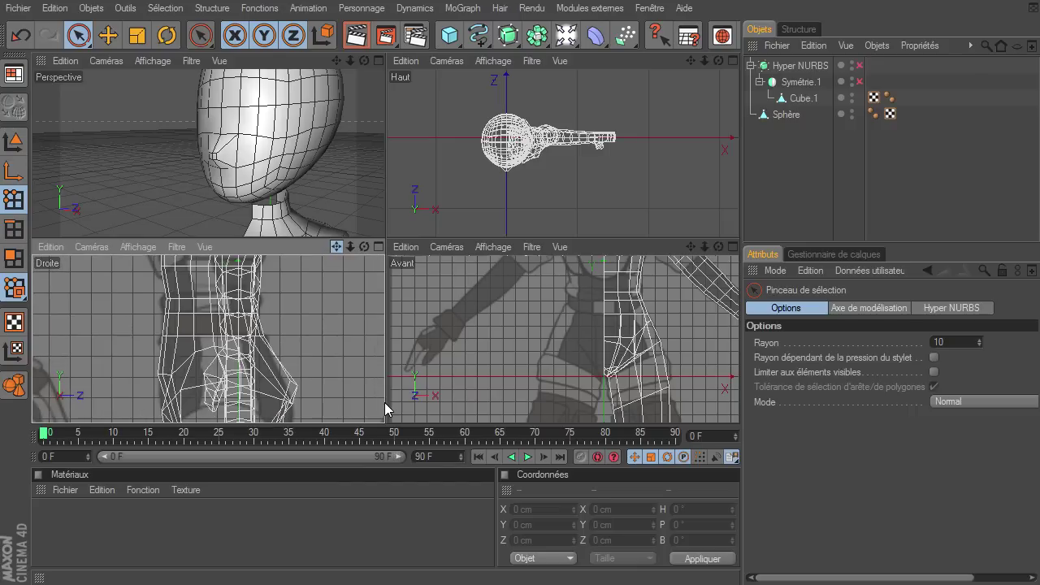
# Start a new scene with a Cylindre of 16 rotation segments and 8 height segments
pyautogui.click(24, 10)
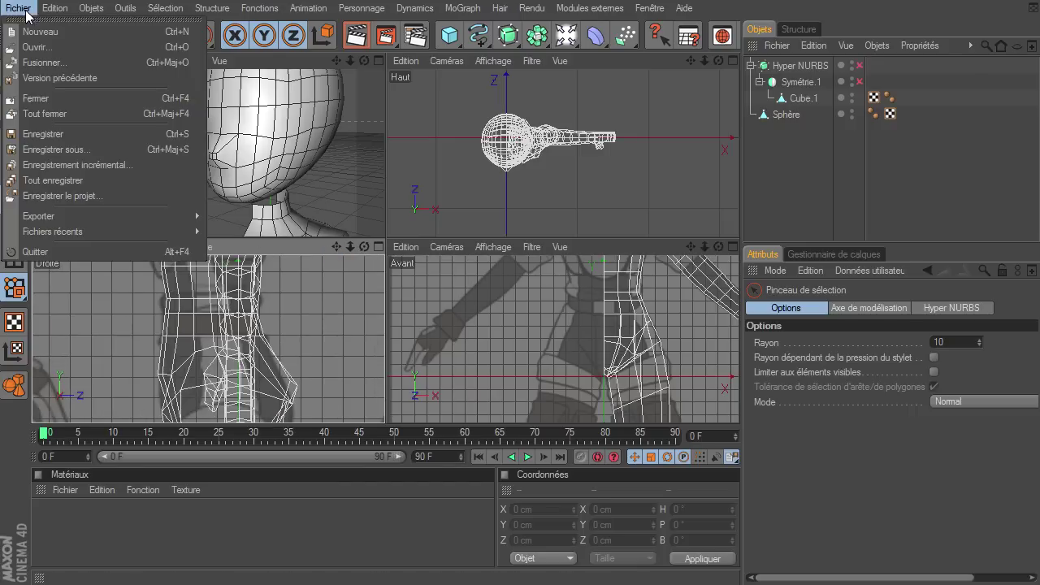
pyautogui.click(36, 32)
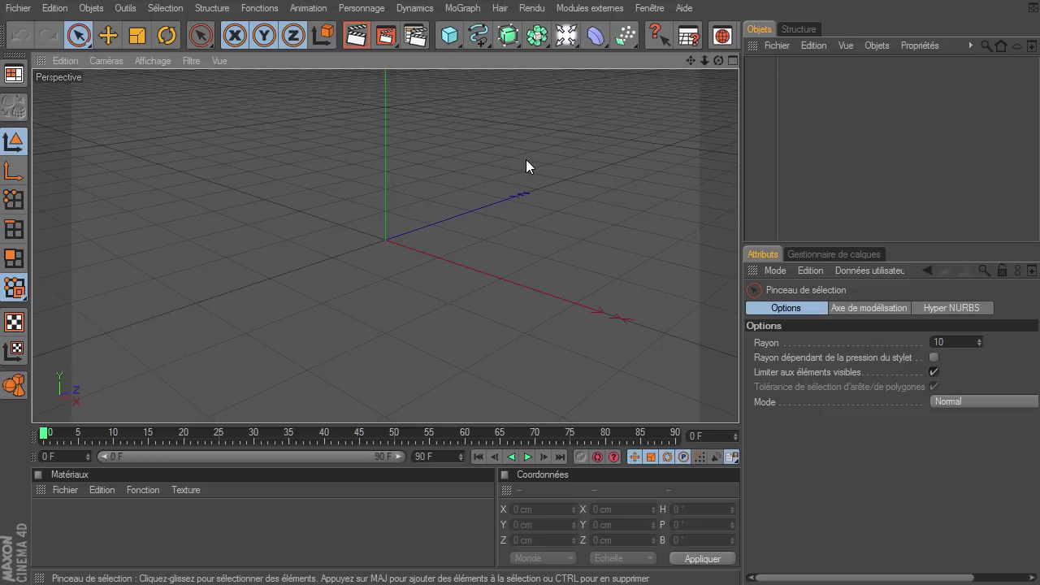
pyautogui.click(450, 37)
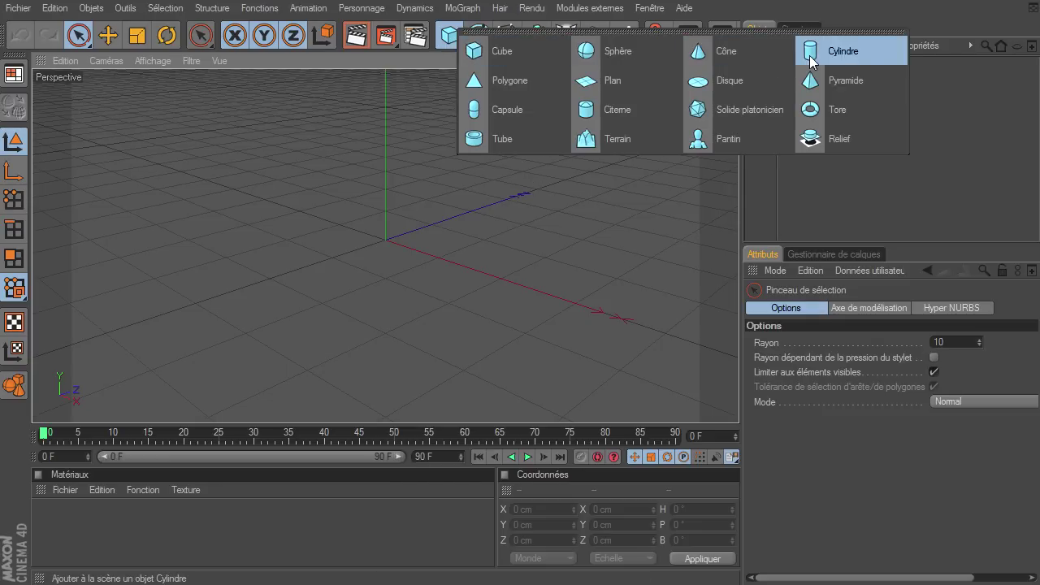
pyautogui.click(810, 55)
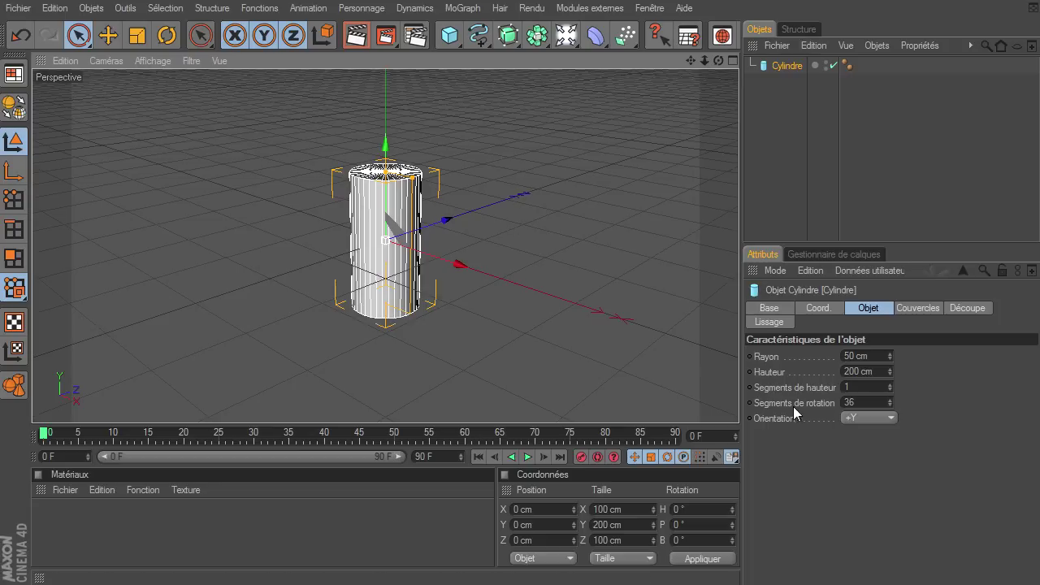
pyautogui.click(873, 399)
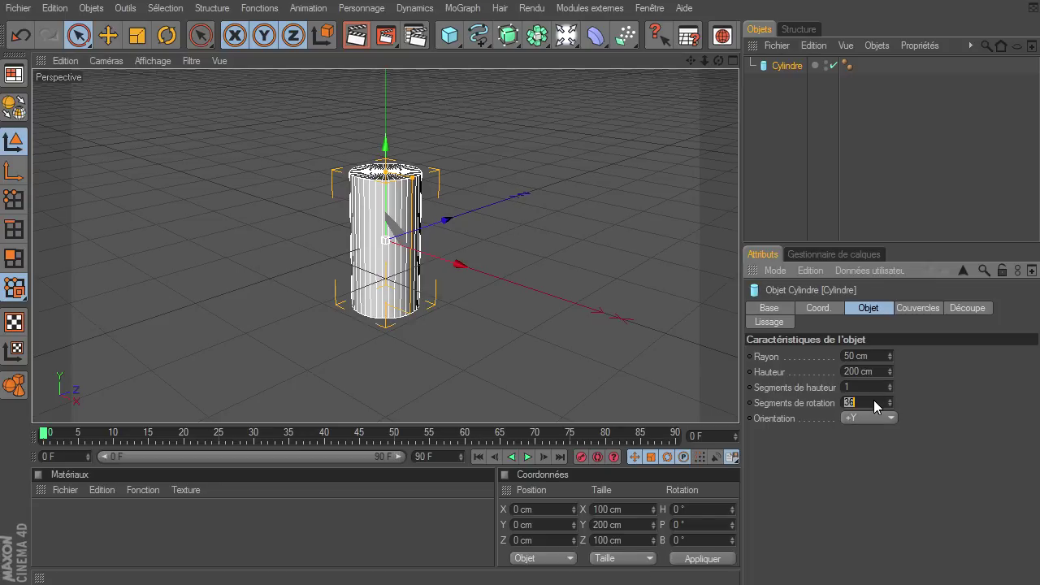
pyautogui.write('8')
pyautogui.press('Return')
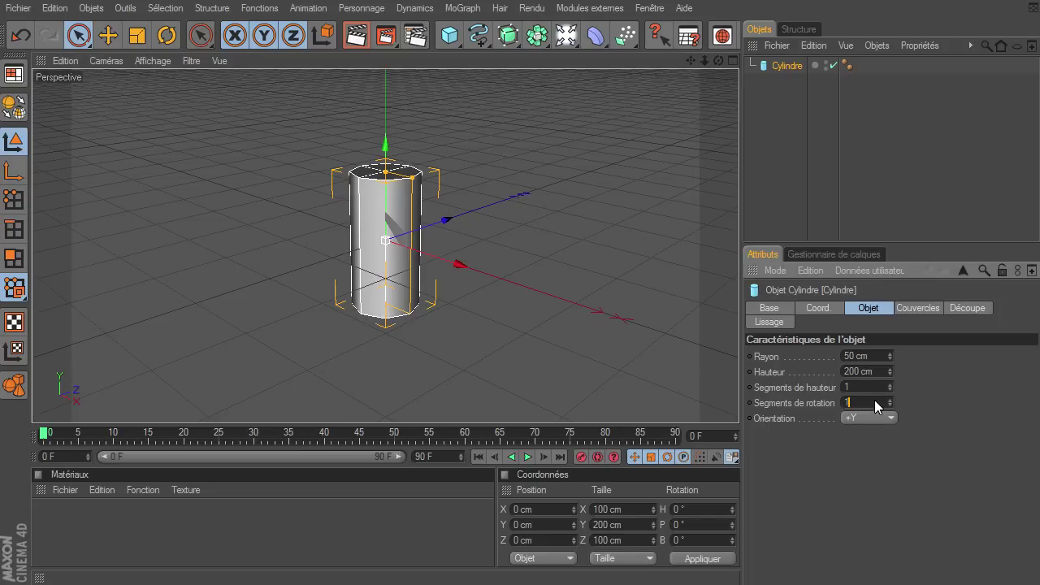
pyautogui.write('6')
pyautogui.press('Return')
pyautogui.moveTo(889, 385); pyautogui.dragTo(889, 385)
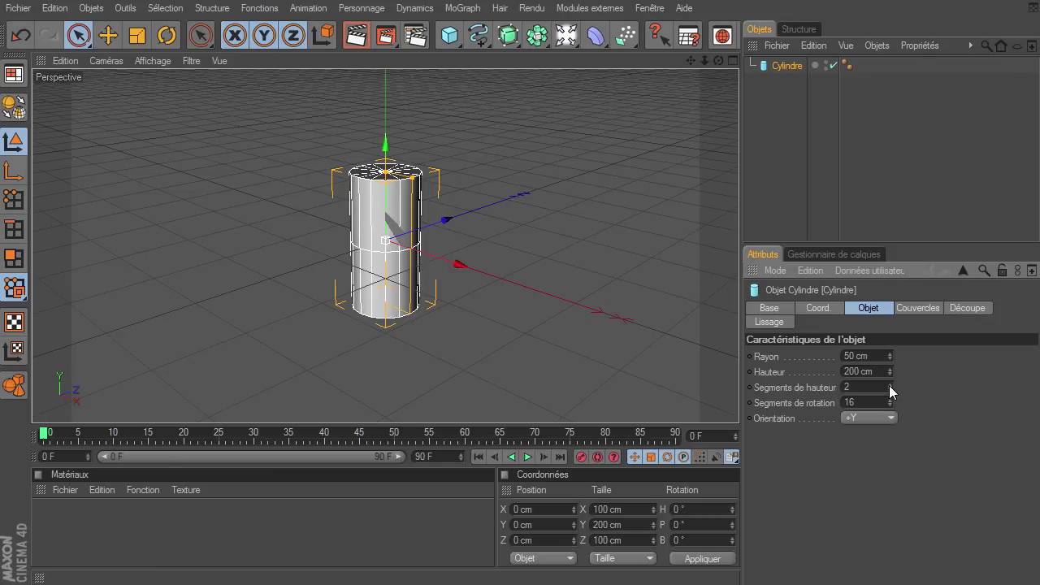
pyautogui.click(888, 389)
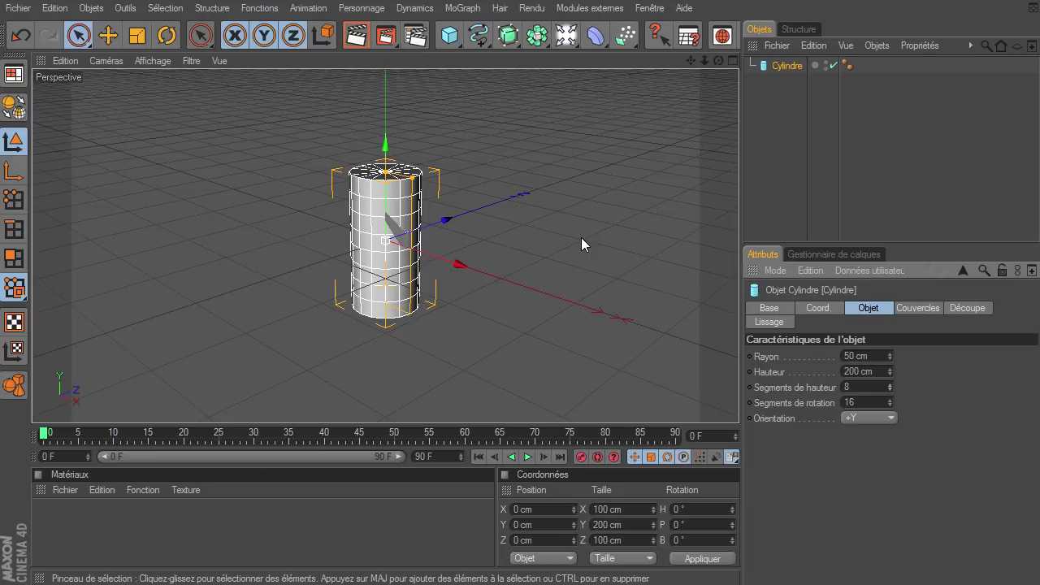
pyautogui.click(449, 35)
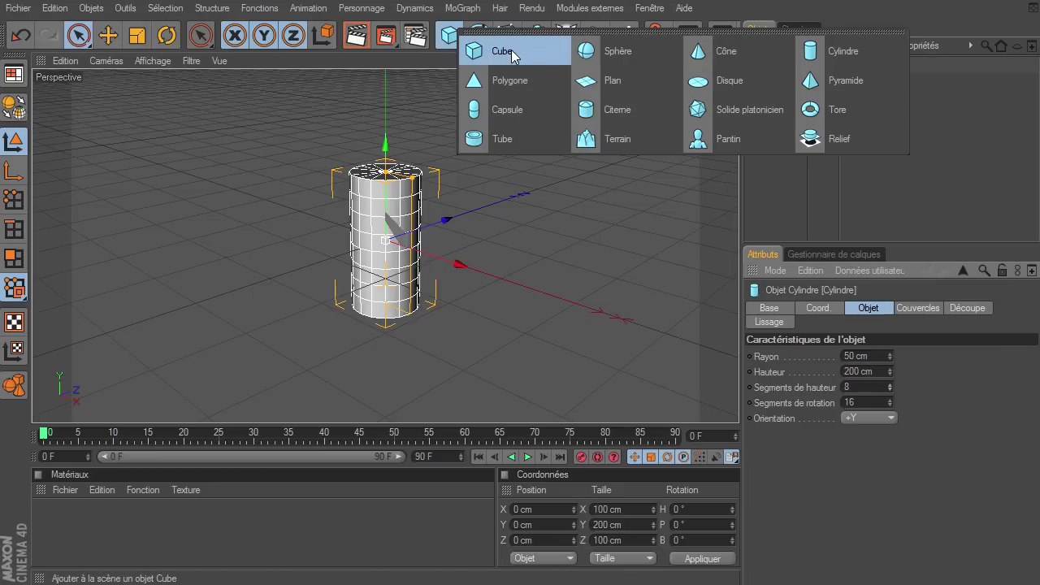
# Add Cylindre.1 with 8 rotation and 4 height segments, oriented along +X
pyautogui.click(867, 57)
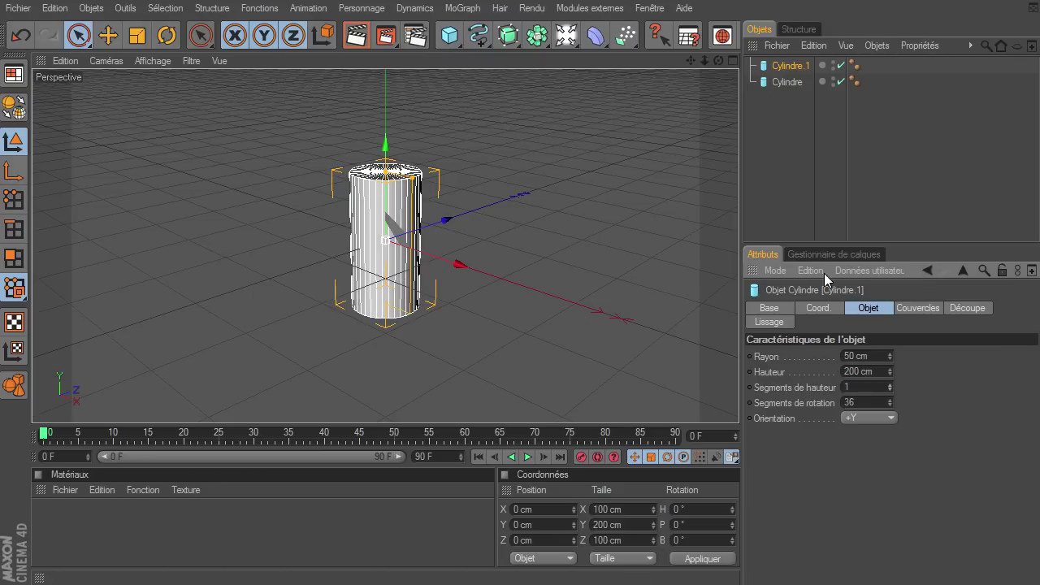
pyautogui.write('8')
pyautogui.click(877, 387)
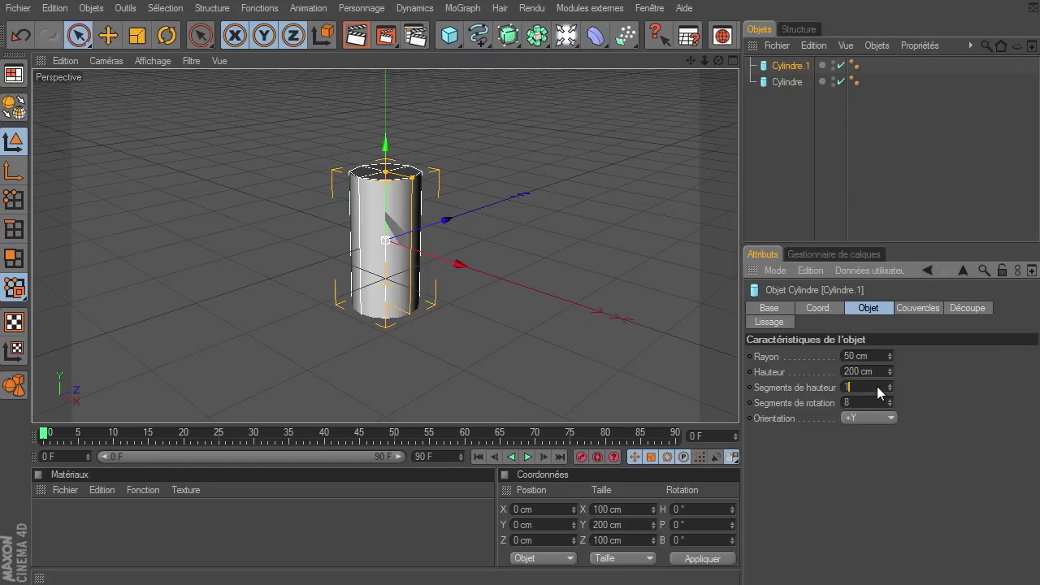
pyautogui.write('4')
pyautogui.click(887, 418)
pyautogui.click(887, 437)
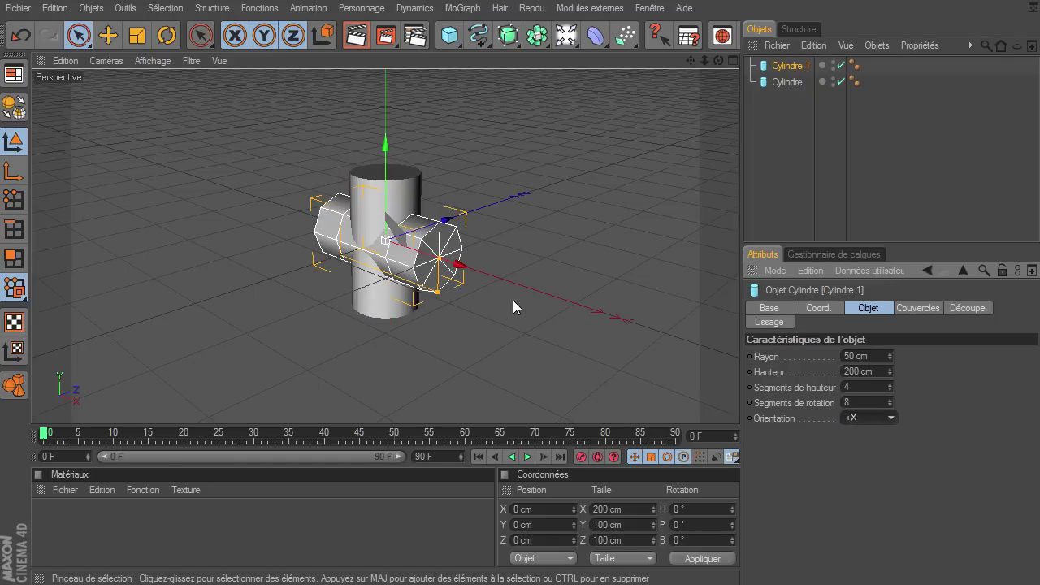
# Thin the arm to about 41 cm and move it right and up against the upright cylinder
pyautogui.click(136, 35)
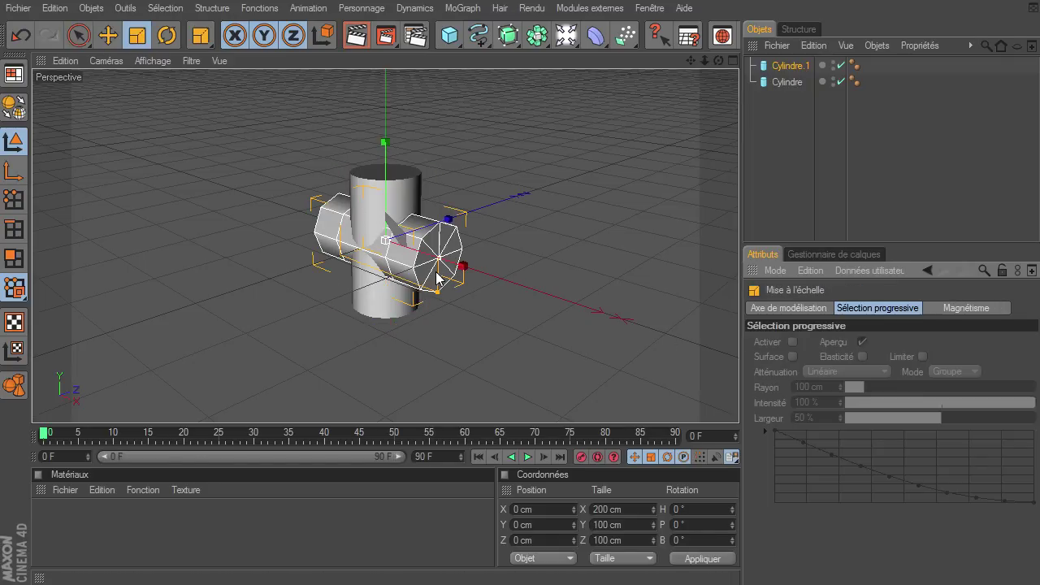
pyautogui.moveTo(439, 293); pyautogui.dragTo(438, 275)
pyautogui.moveTo(738, 409); pyautogui.dragTo(379, 284)
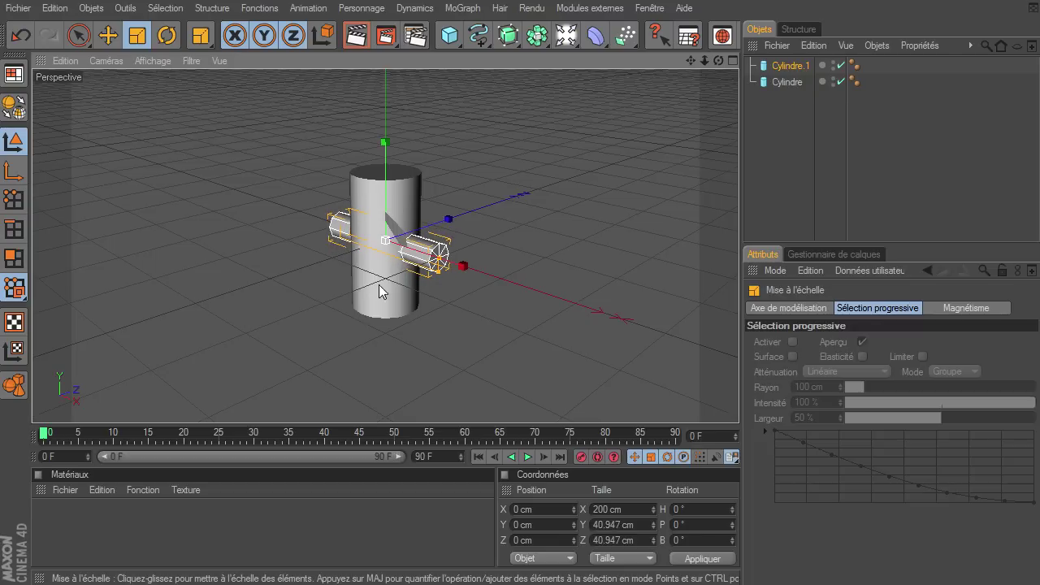
pyautogui.press('space')
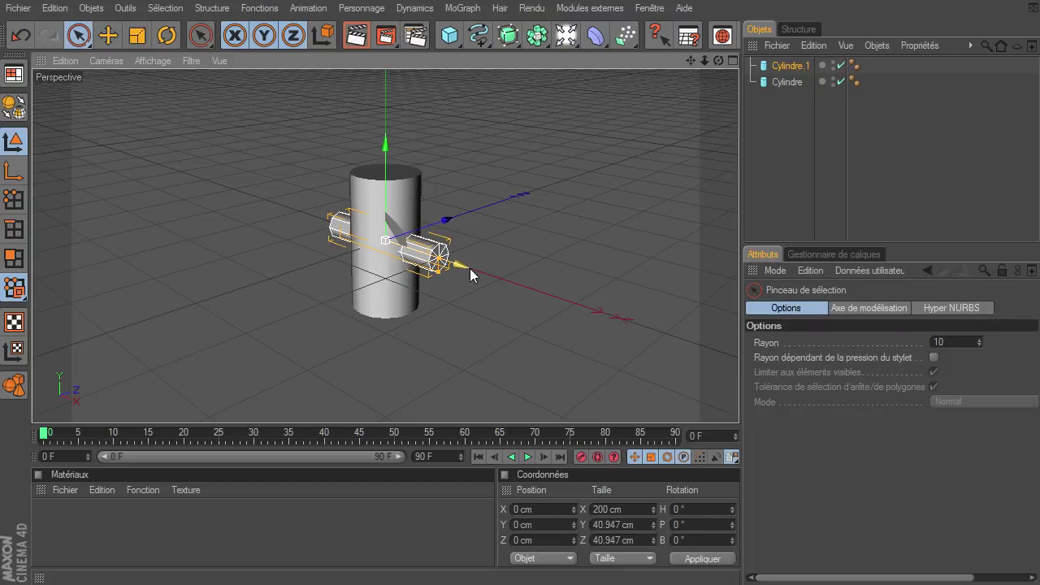
pyautogui.moveTo(470, 268); pyautogui.dragTo(560, 301)
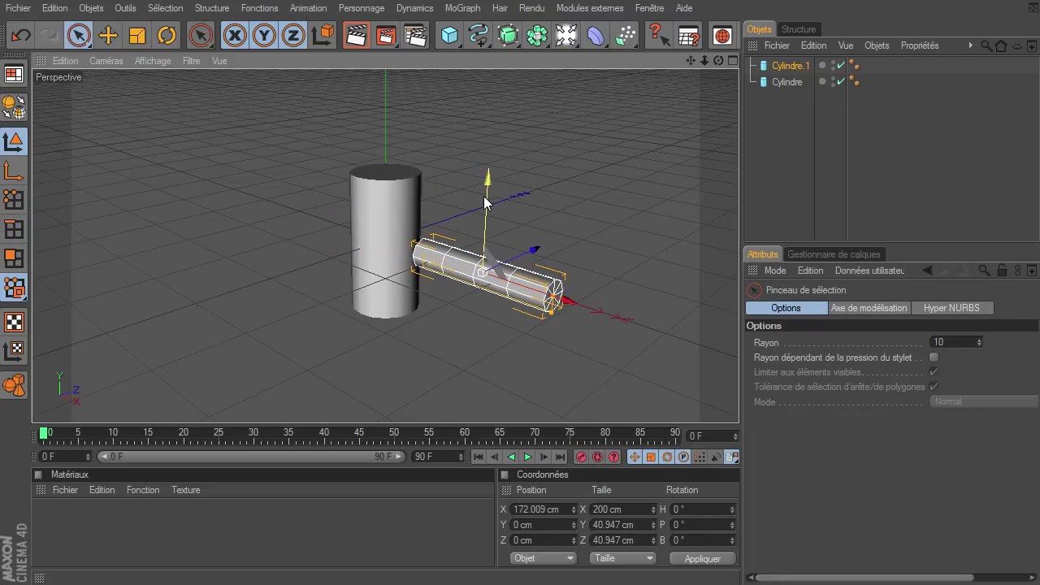
pyautogui.moveTo(488, 180); pyautogui.dragTo(490, 134)
pyautogui.click(669, 210)
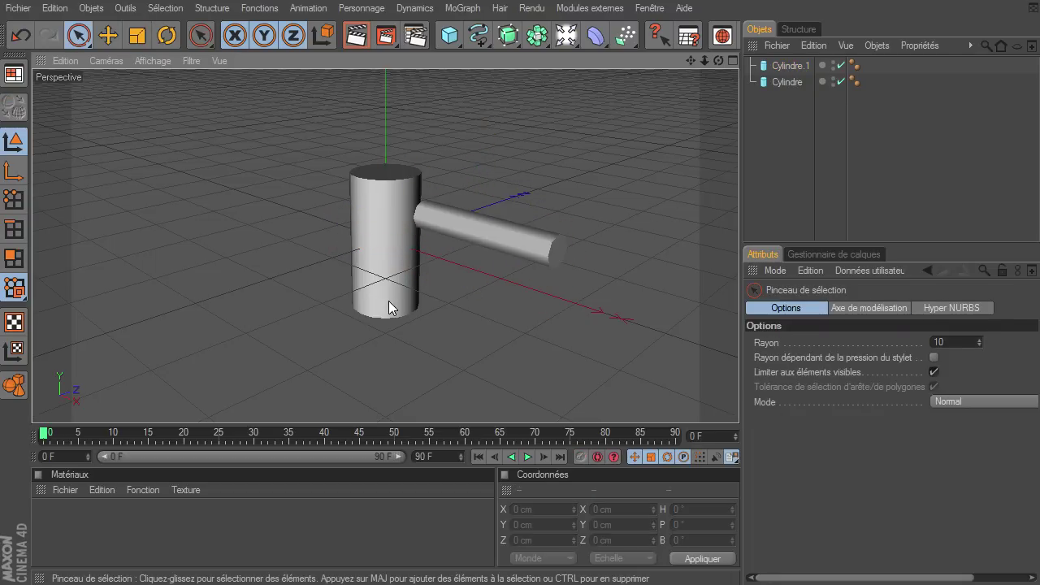
pyautogui.moveTo(704, 60); pyautogui.dragTo(738, 403)
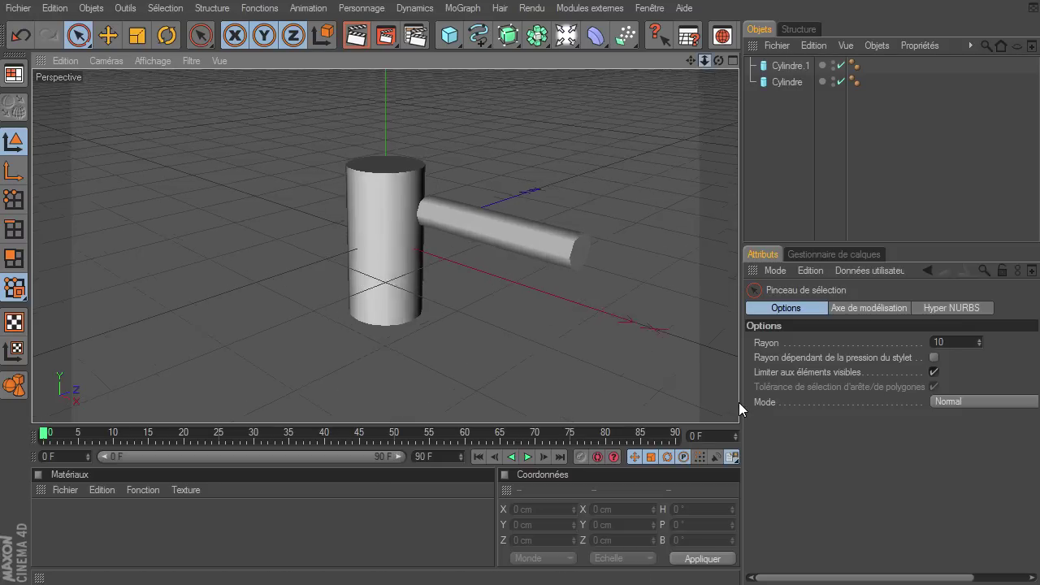
# Set the viewport display to Gouraud (lignes) to show mesh edges
pyautogui.click(151, 61)
pyautogui.click(160, 136)
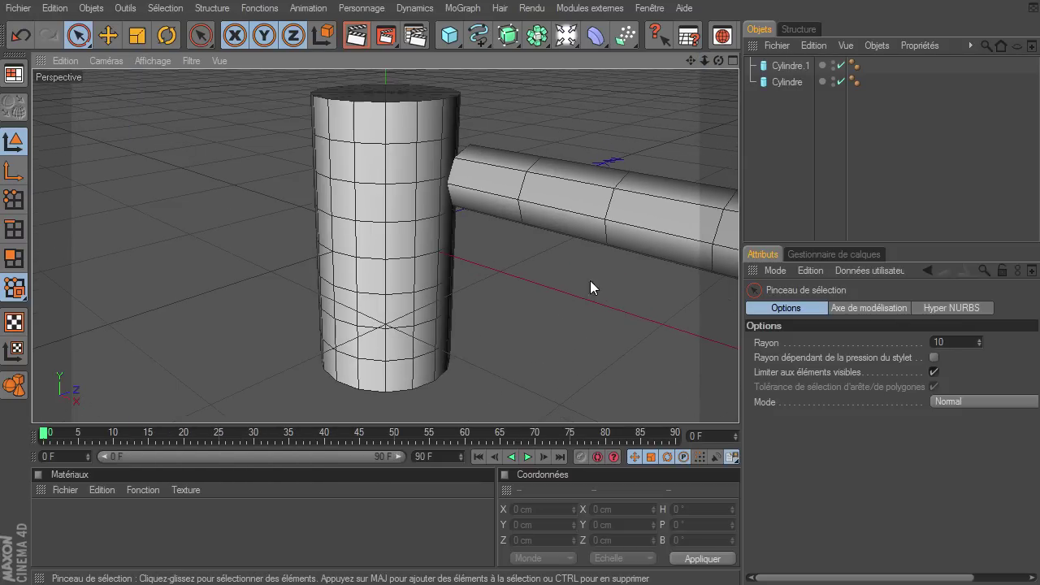
pyautogui.moveTo(718, 60); pyautogui.dragTo(738, 402)
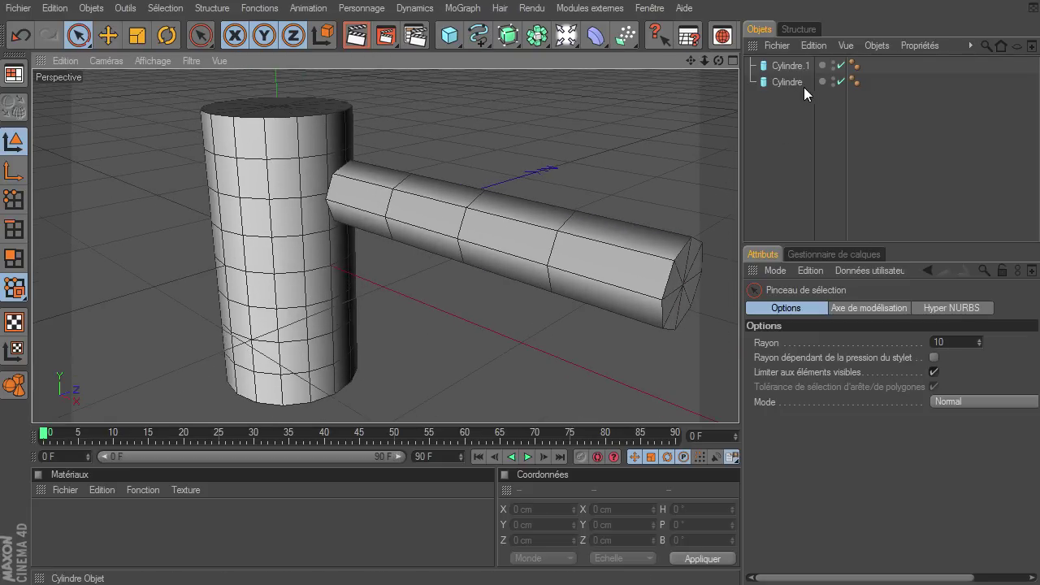
# Hide Cylindre.1, select the upright Cylindre, switch to Polygon mode and make it editable
pyautogui.click(833, 78)
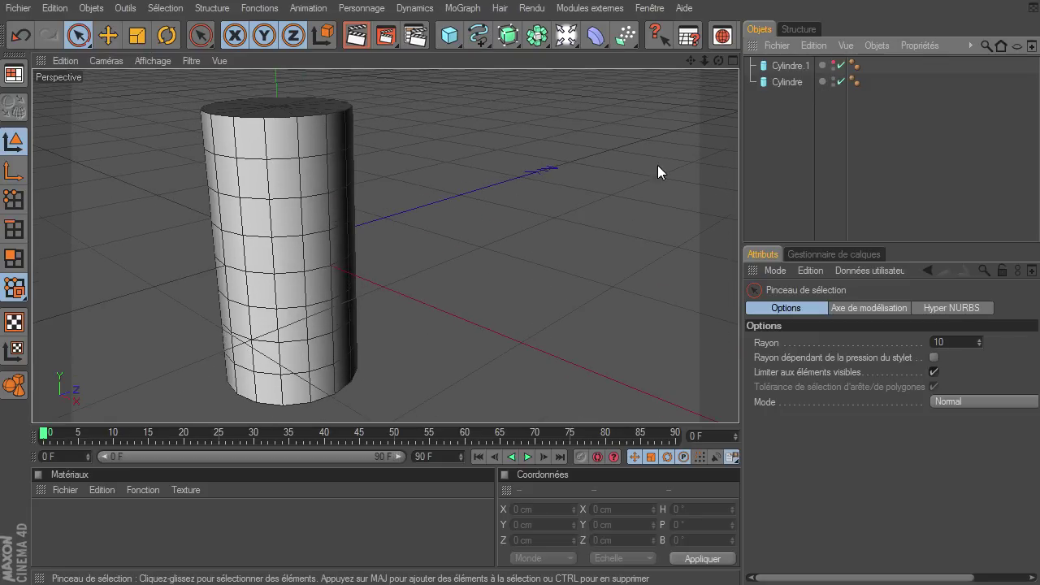
pyautogui.keyDown('alt'); pyautogui.moveTo(739, 402); pyautogui.dragTo(315, 169); pyautogui.keyUp('alt')
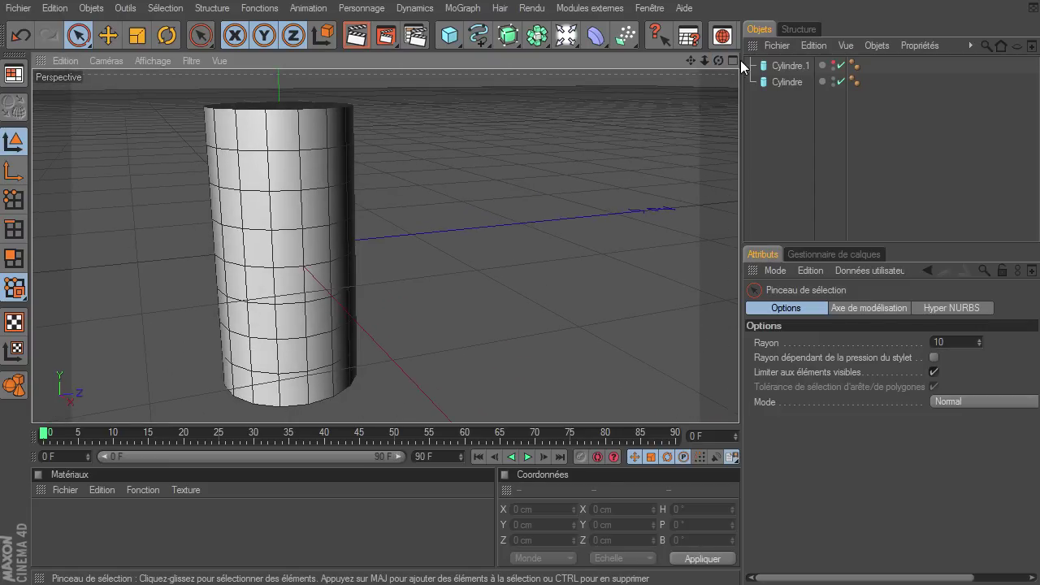
pyautogui.click(796, 81)
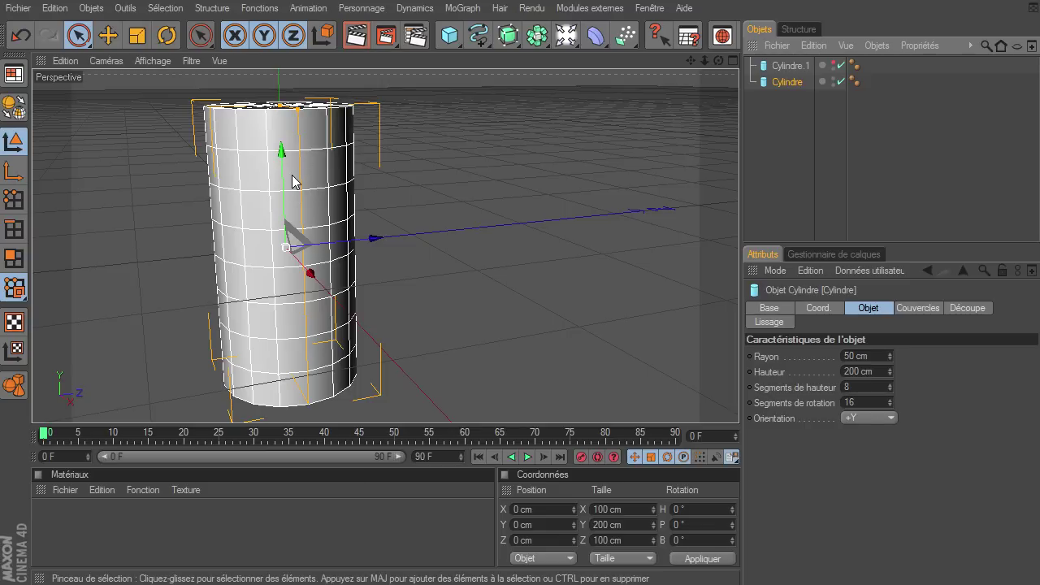
pyautogui.click(12, 258)
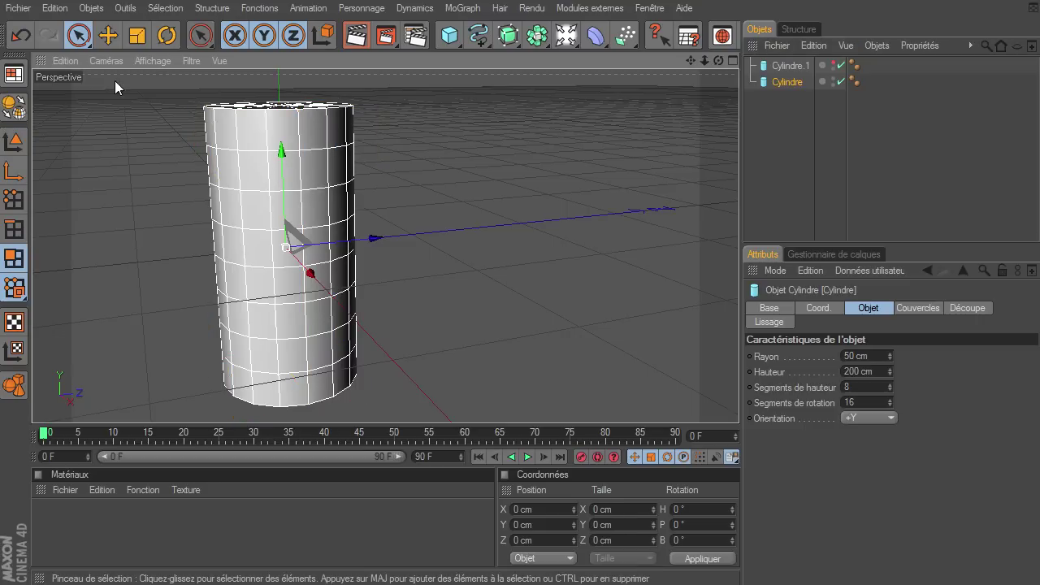
pyautogui.click(15, 106)
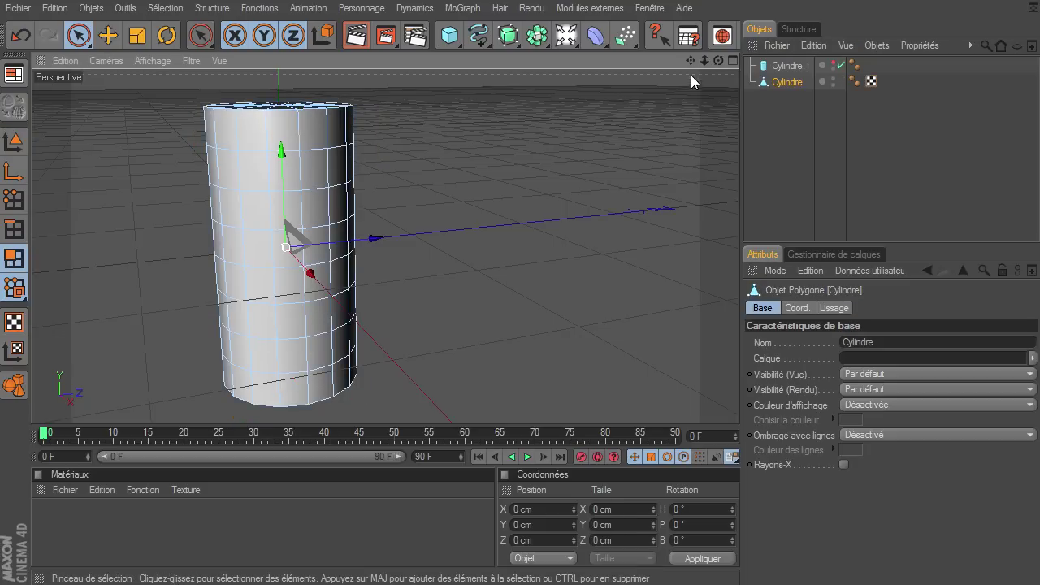
# Uncheck Couvercles on both cylinders, convert them with C, then select the vertical Cylindre
pyautogui.click(763, 68)
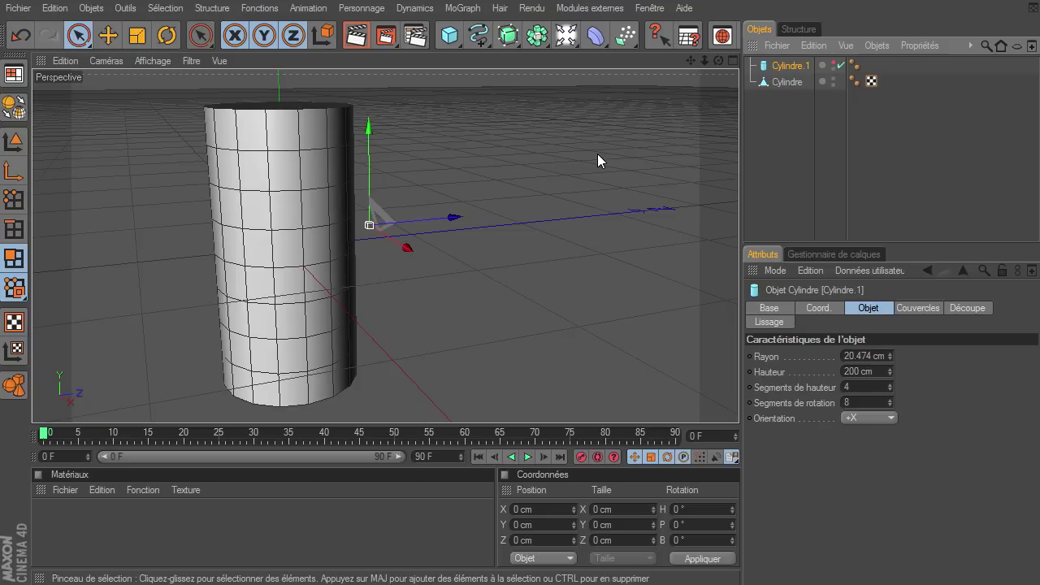
pyautogui.hotkey('ctrl', 'z')
pyautogui.hotkey('ctrl', 'z')
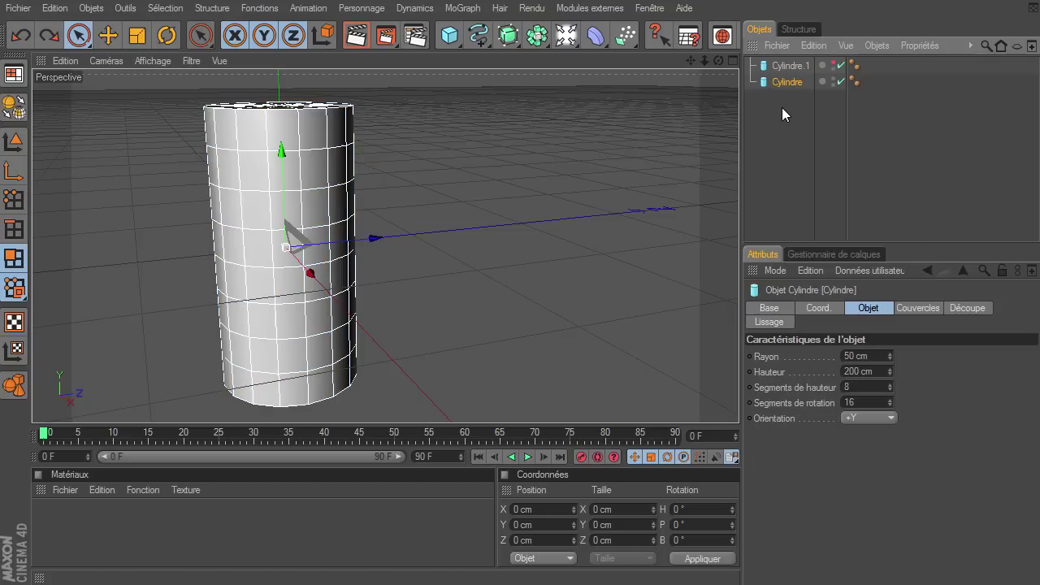
pyautogui.click(905, 309)
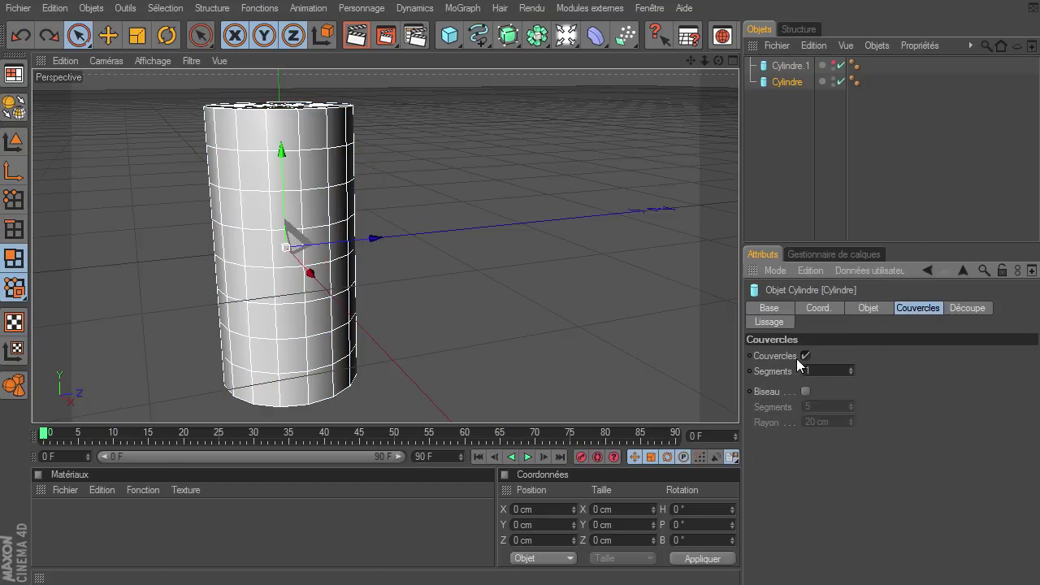
pyautogui.click(792, 67)
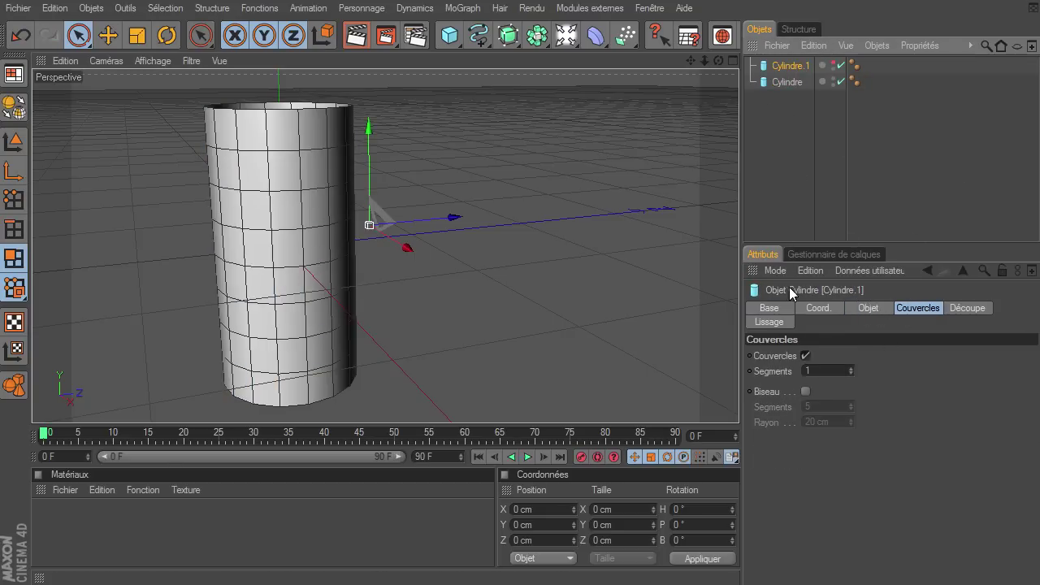
pyautogui.click(804, 356)
pyautogui.keyDown('ctrl'); pyautogui.click(803, 75); pyautogui.keyUp('ctrl')
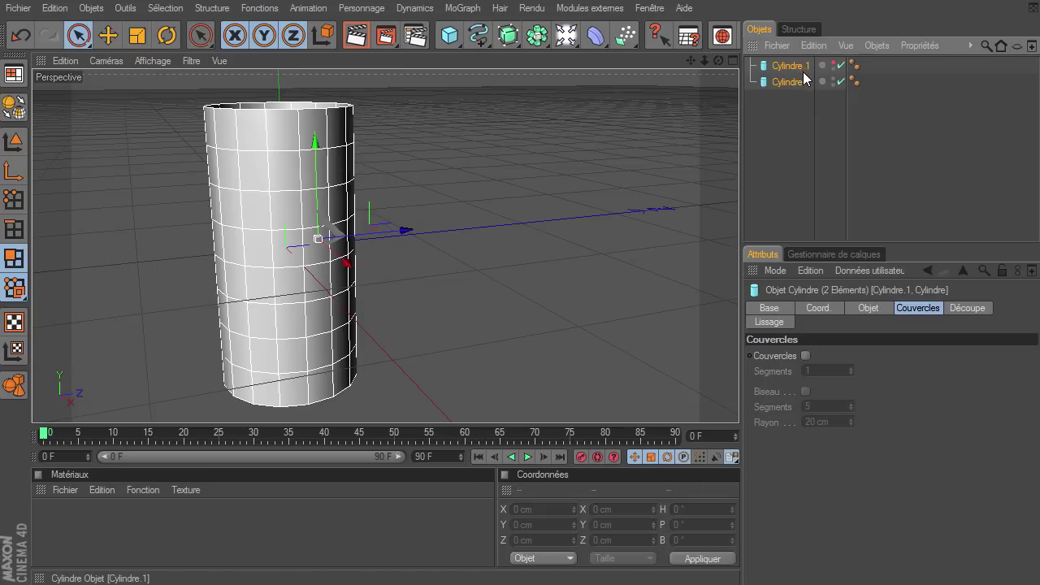
pyautogui.press('c')
pyautogui.click(787, 151)
pyautogui.click(781, 82)
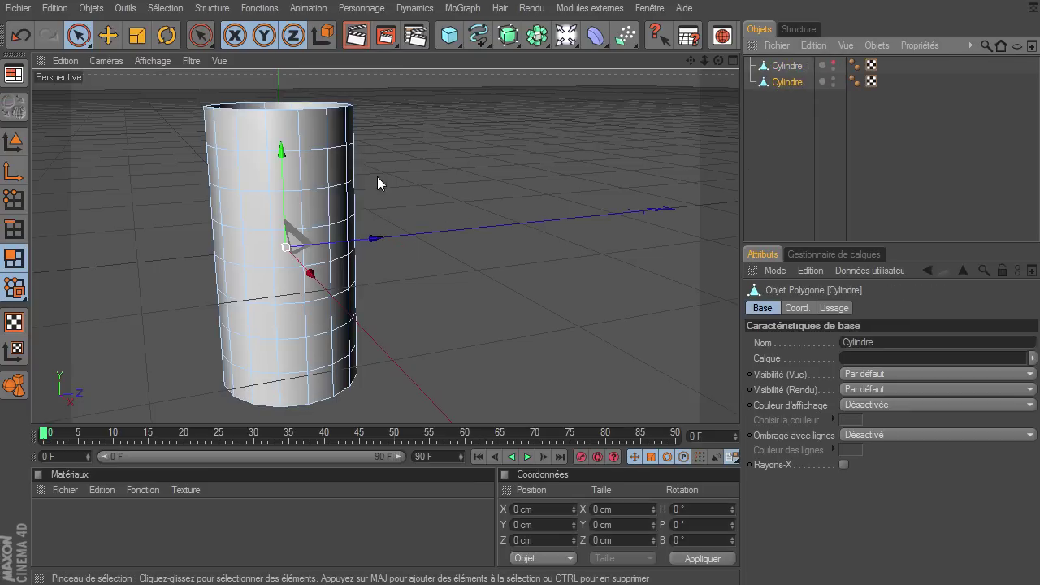
# Brush-select the four faces where the arm joins, then select the four points surrounding them
pyautogui.moveTo(323, 195)
pyautogui.mouseDown()
pyautogui.moveTo(291, 199)
pyautogui.moveTo(294, 213)
pyautogui.mouseUp()
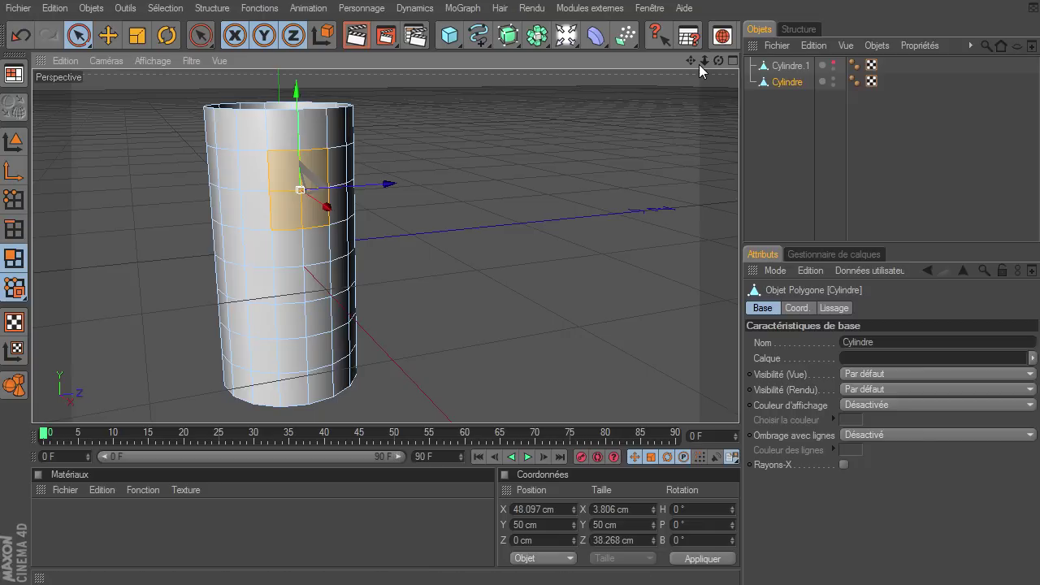
pyautogui.moveTo(688, 62); pyautogui.dragTo(738, 402)
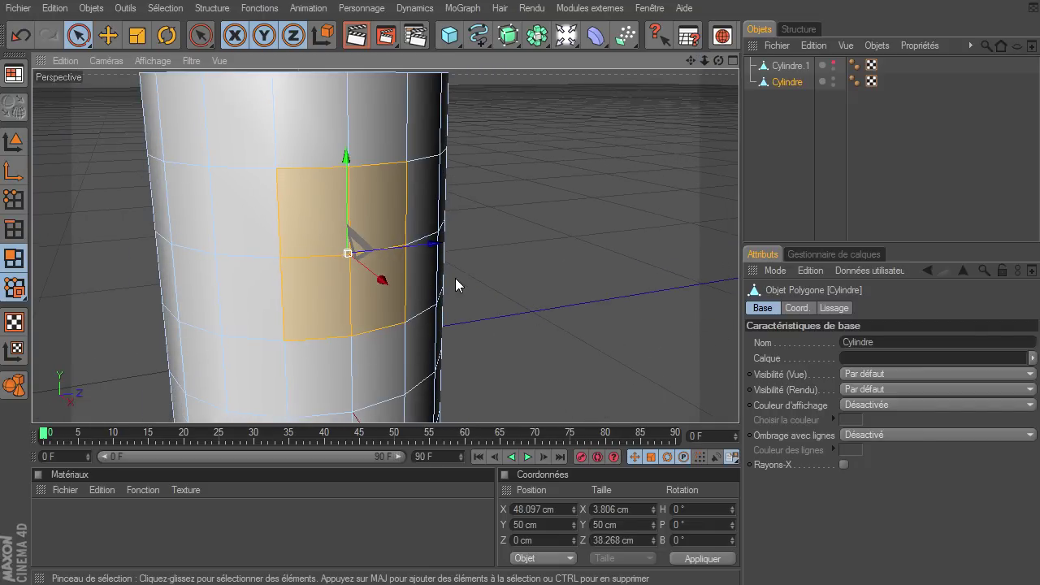
pyautogui.click(19, 199)
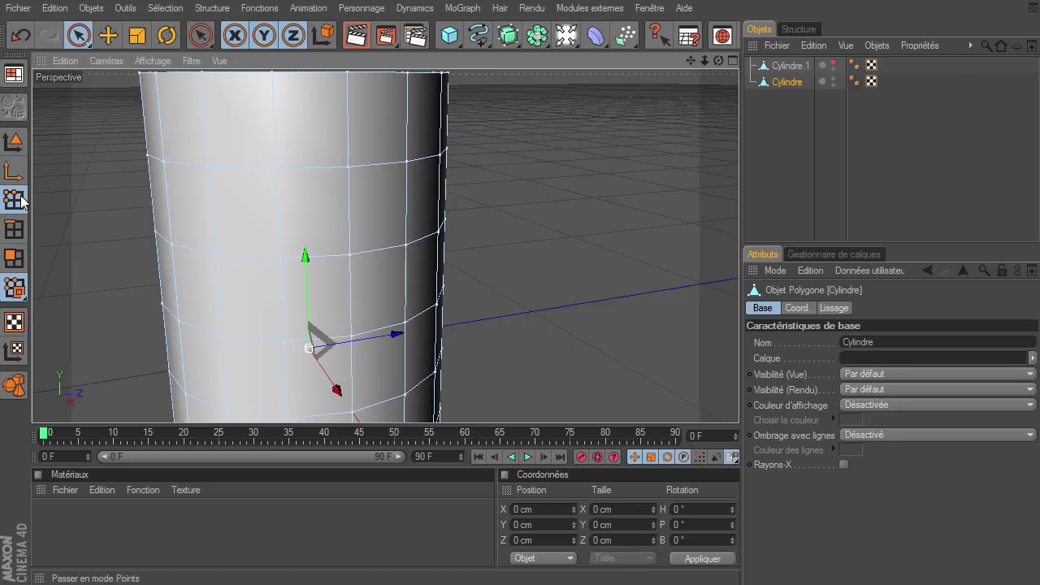
pyautogui.click(407, 162)
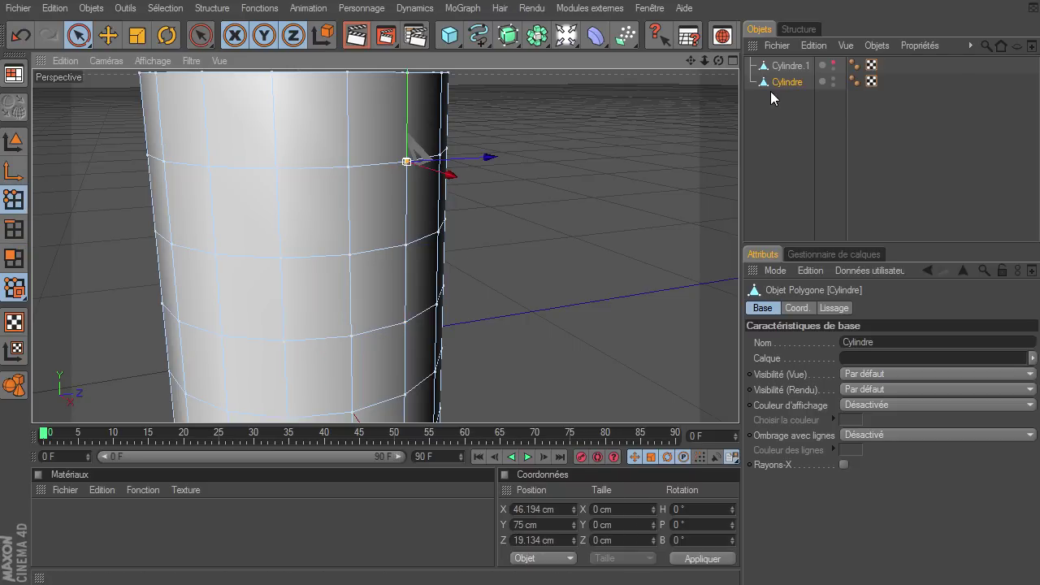
pyautogui.click(732, 61)
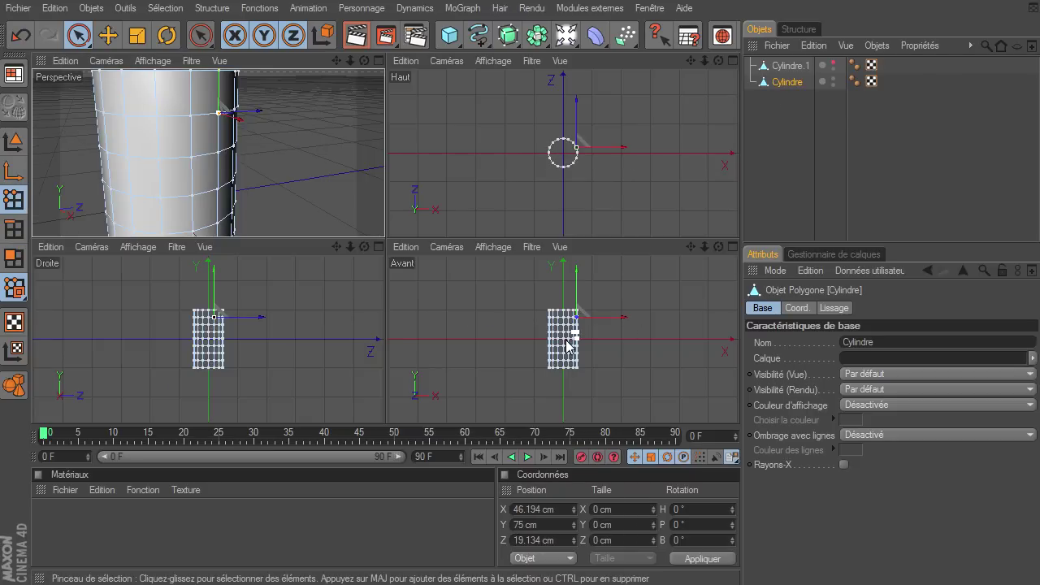
pyautogui.click(378, 61)
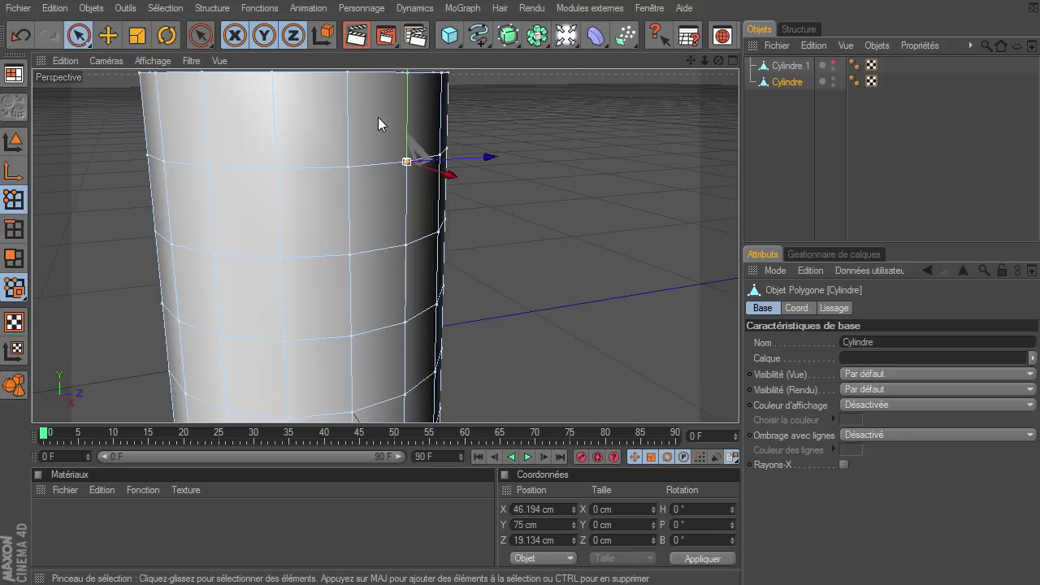
pyautogui.keyDown('shift'); pyautogui.click(277, 168); pyautogui.keyUp('shift')
pyautogui.keyDown('shift'); pyautogui.click(283, 342); pyautogui.keyUp('shift')
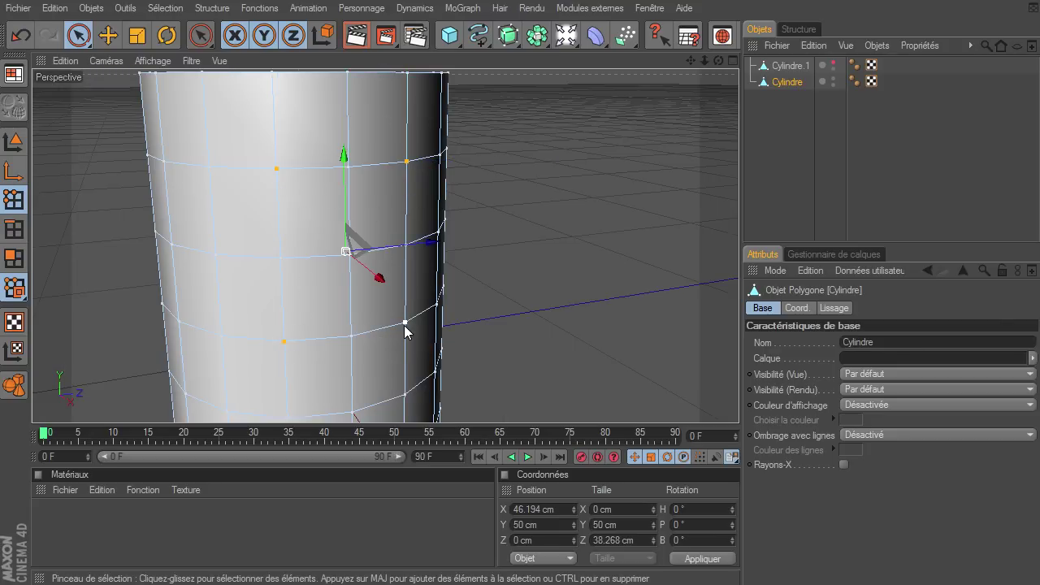
pyautogui.keyDown('shift'); pyautogui.click(404, 323); pyautogui.keyUp('shift')
# Scale the four selected points inward toward their centre
pyautogui.press('t')
pyautogui.moveTo(347, 280)
pyautogui.mouseDown()
pyautogui.moveTo(732, 409)
pyautogui.moveTo(248, 239)
pyautogui.mouseUp()
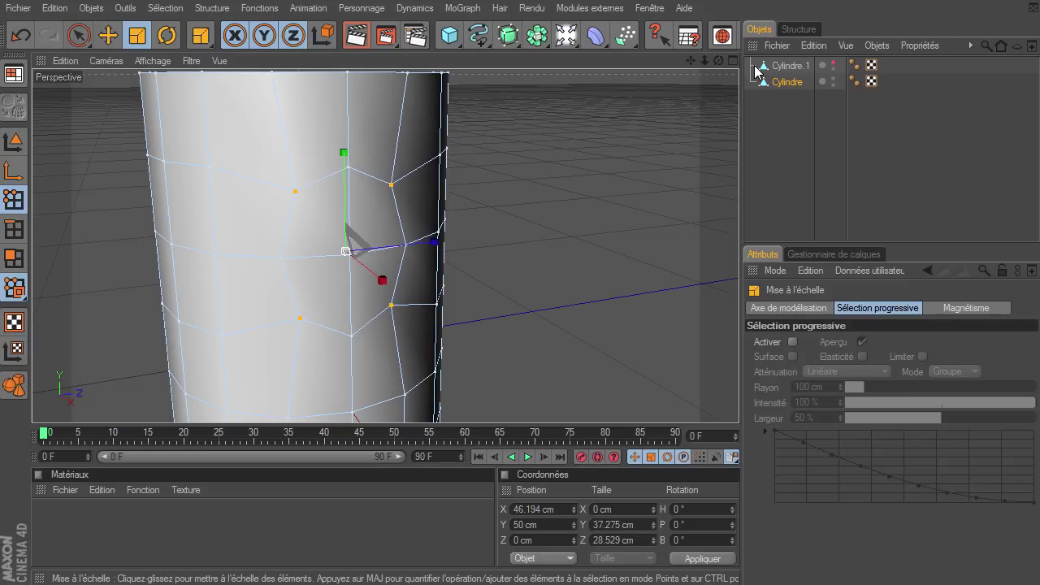
pyautogui.moveTo(717, 60)
pyautogui.mouseDown()
pyautogui.moveTo(739, 403)
pyautogui.moveTo(708, 66)
pyautogui.mouseUp()
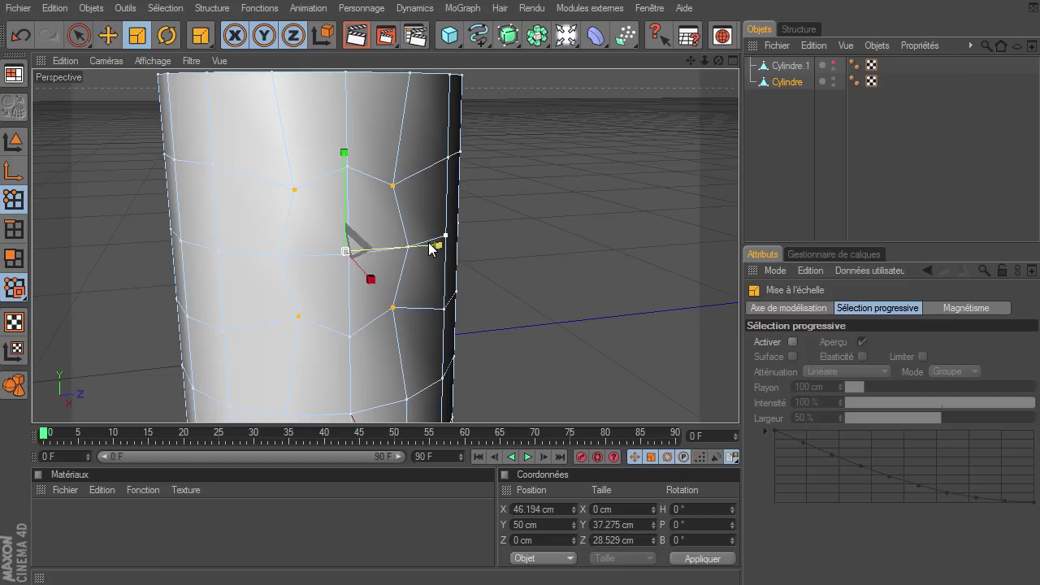
# Move individual points above and below the opening, one to 50 cm height, to round it
pyautogui.click(404, 185)
pyautogui.press('e')
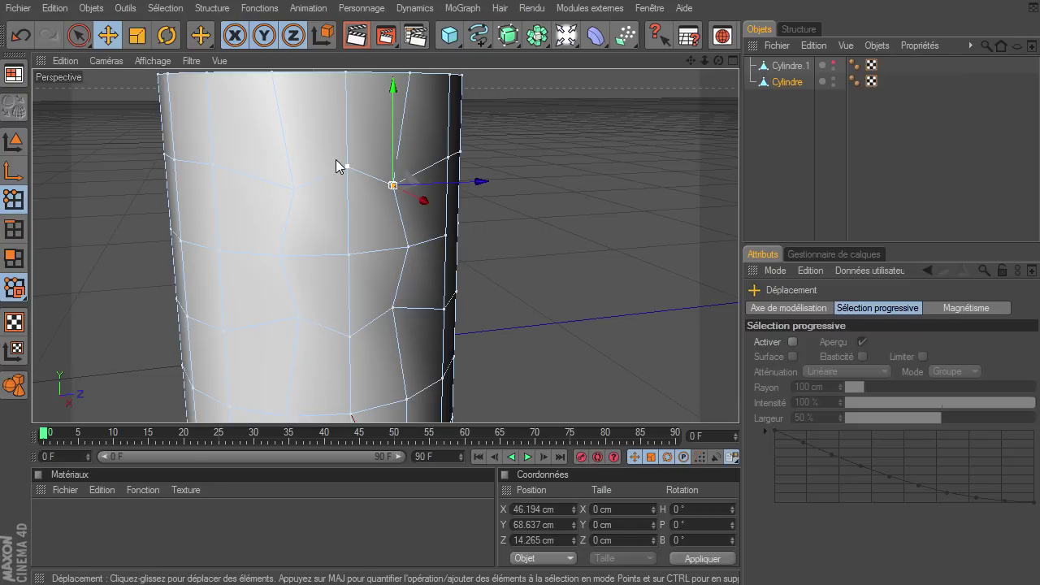
pyautogui.moveTo(394, 154); pyautogui.dragTo(394, 142)
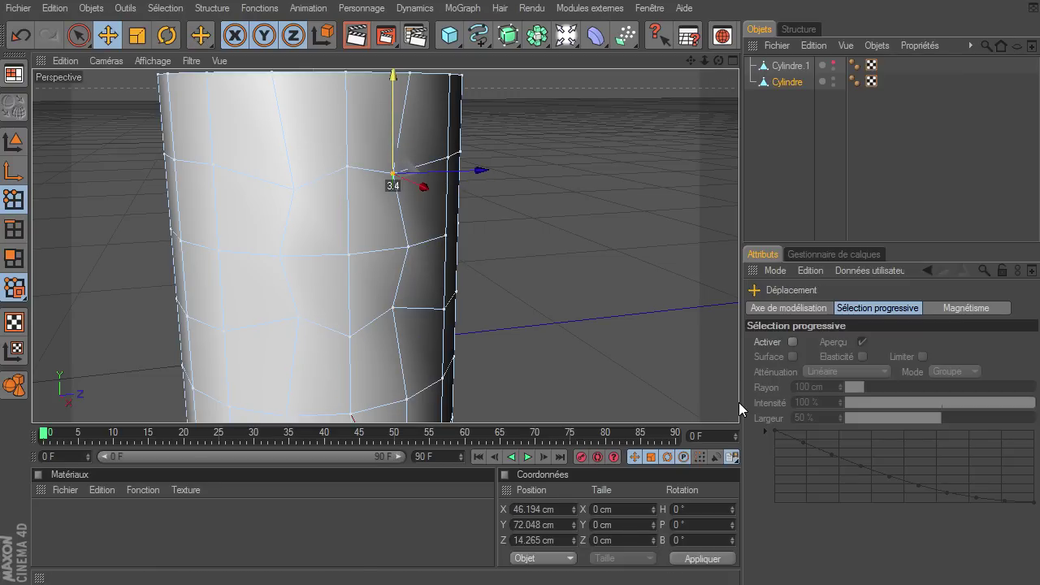
pyautogui.click(359, 334)
pyautogui.moveTo(362, 333)
pyautogui.mouseDown()
pyautogui.moveTo(379, 317)
pyautogui.moveTo(398, 343)
pyautogui.moveTo(391, 340)
pyautogui.mouseUp()
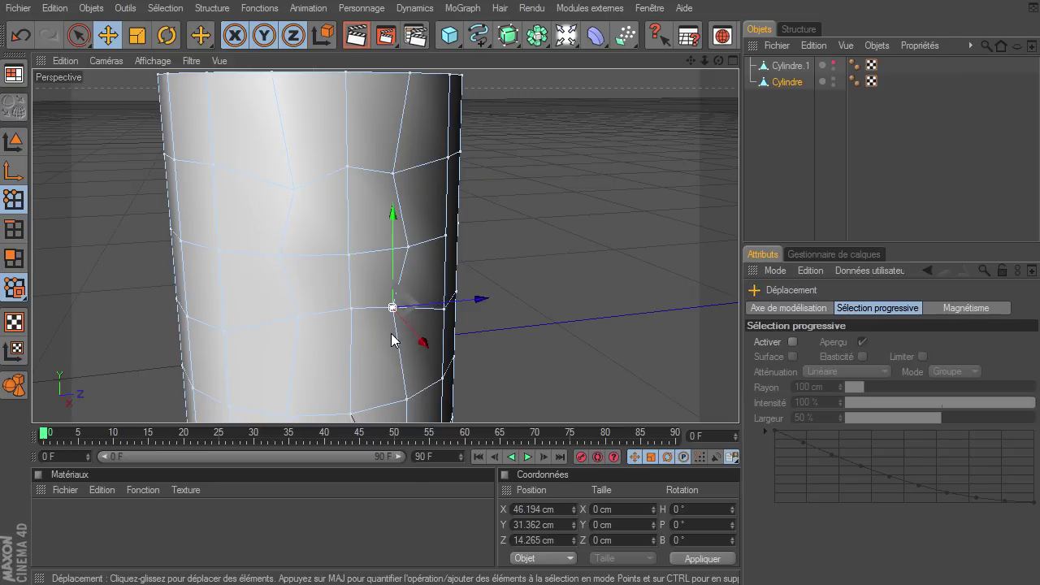
pyautogui.moveTo(399, 268); pyautogui.dragTo(386, 292)
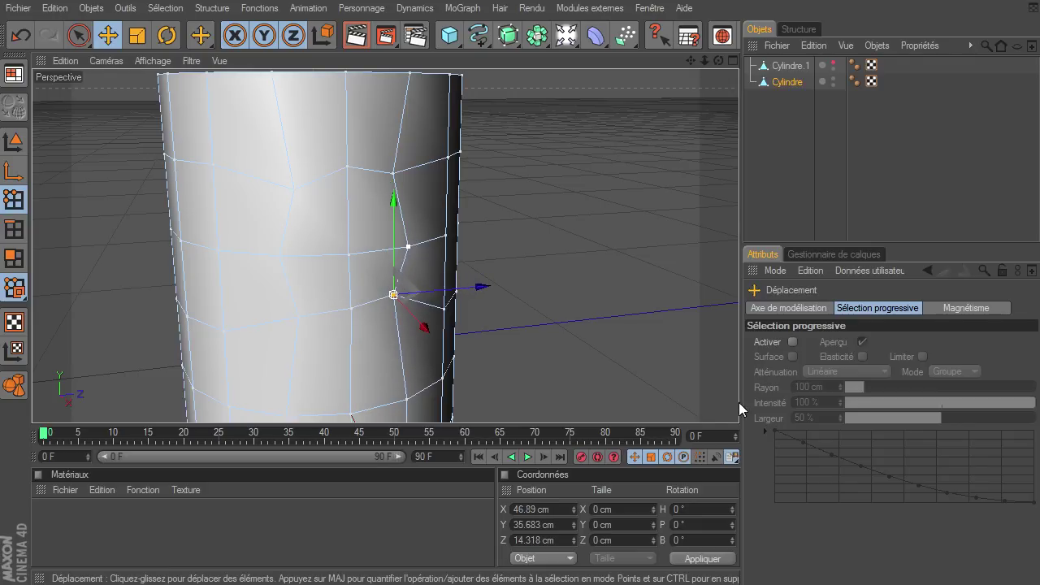
pyautogui.moveTo(413, 258); pyautogui.dragTo(431, 254)
pyautogui.moveTo(406, 207); pyautogui.dragTo(402, 195)
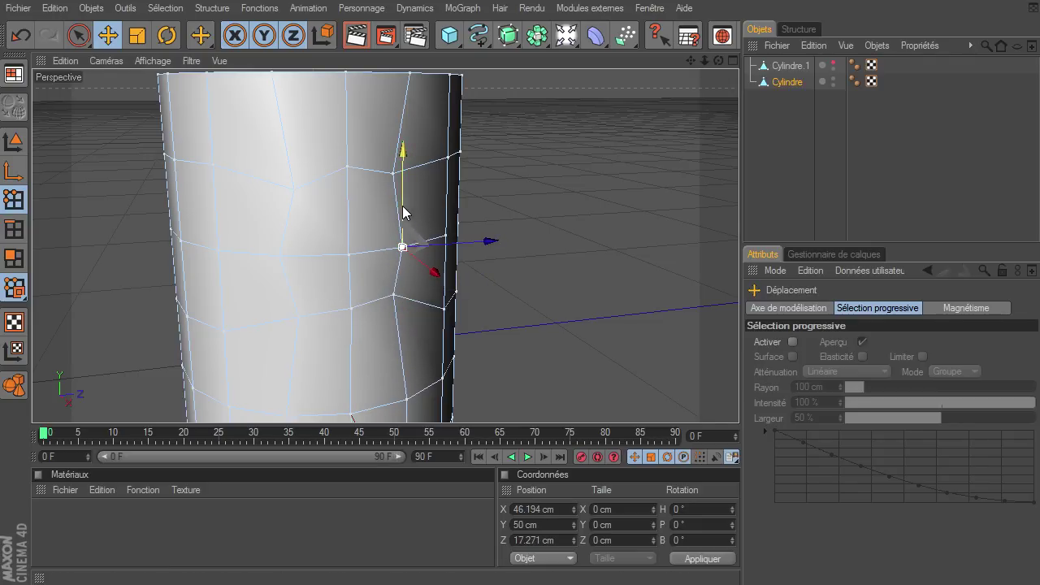
pyautogui.moveTo(739, 408)
pyautogui.mouseDown()
pyautogui.moveTo(351, 239)
pyautogui.moveTo(739, 402)
pyautogui.mouseUp()
# Reposition the points on the opposite side to round the loop's top
pyautogui.click(350, 255)
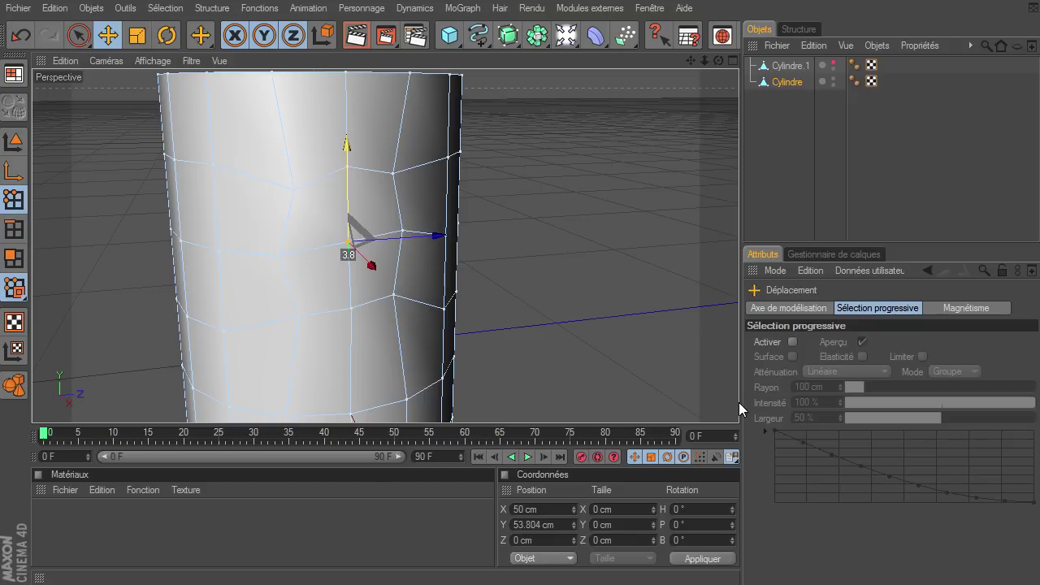
pyautogui.click(281, 256)
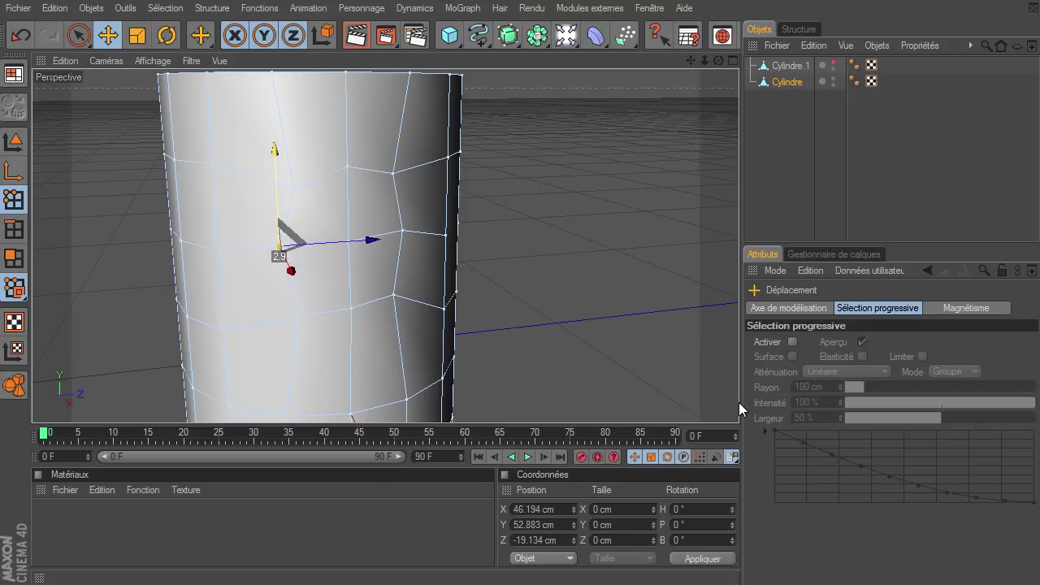
pyautogui.moveTo(280, 256); pyautogui.dragTo(299, 315)
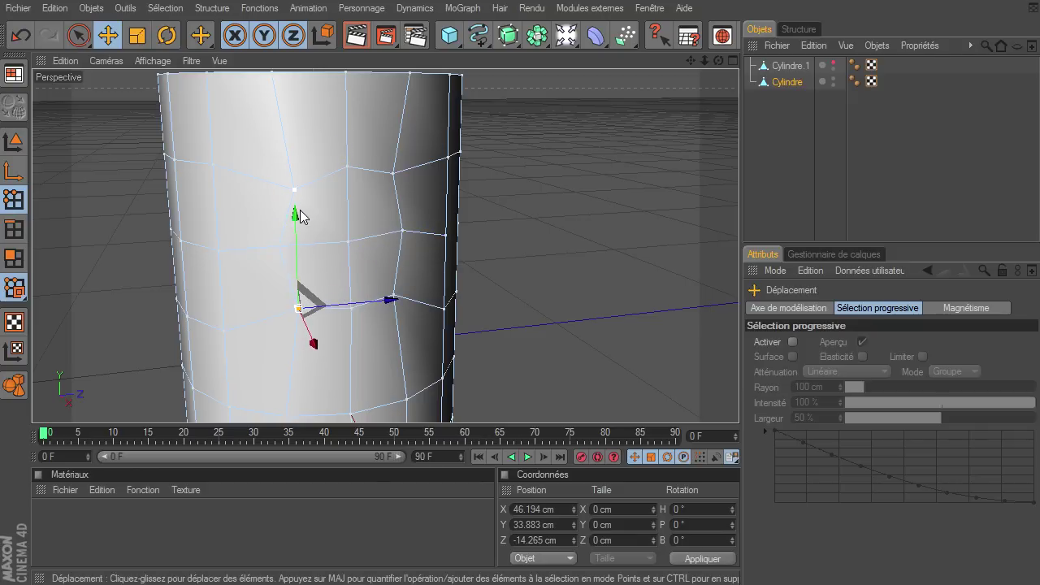
pyautogui.moveTo(298, 211); pyautogui.dragTo(292, 89)
pyautogui.moveTo(738, 402); pyautogui.dragTo(661, 204)
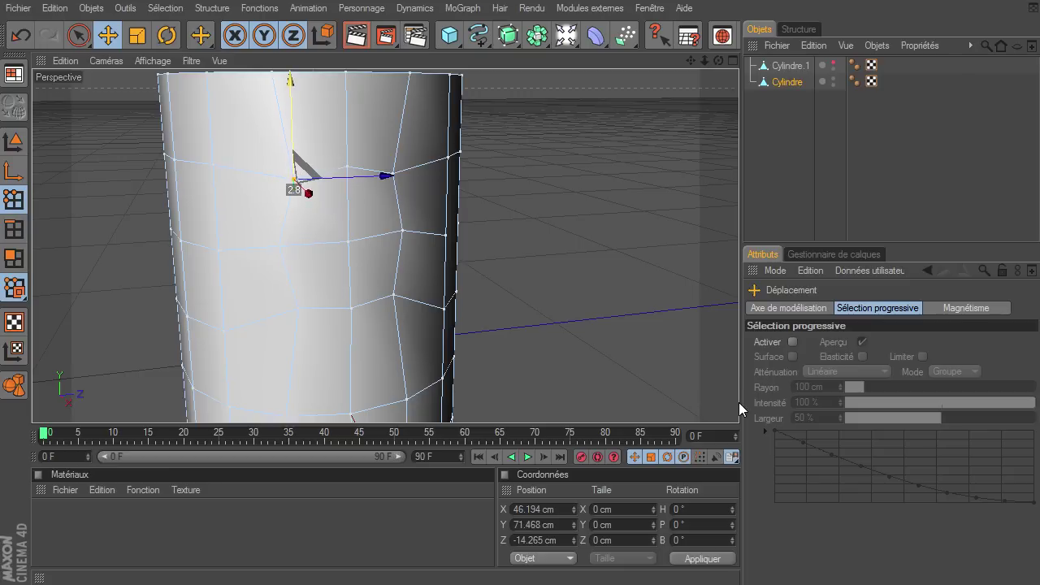
pyautogui.moveTo(718, 60)
pyautogui.mouseDown()
pyautogui.moveTo(739, 402)
pyautogui.moveTo(726, 82)
pyautogui.mouseUp()
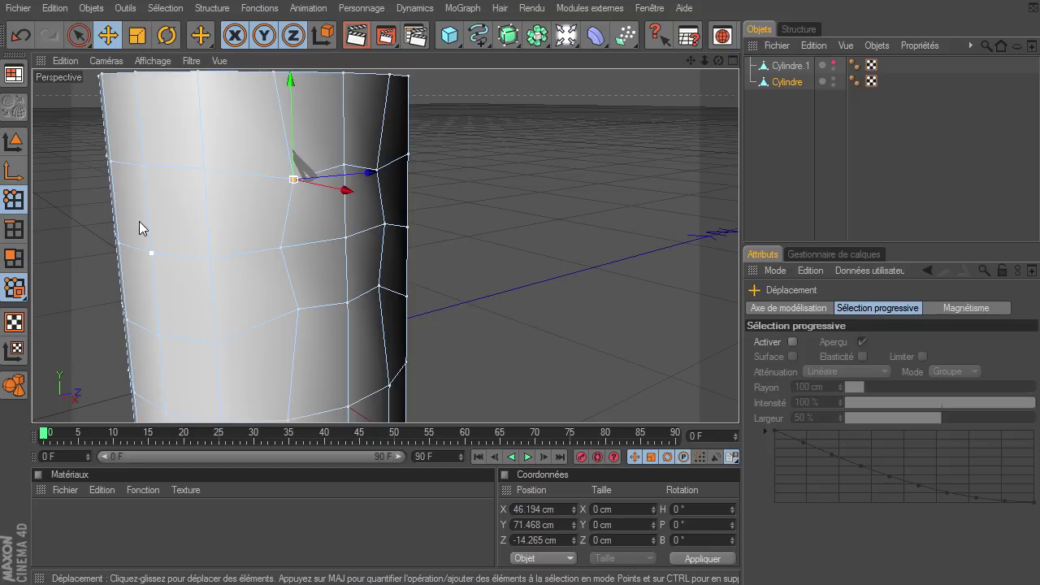
# Clear the face selection and unhide the horizontal cylinder
pyautogui.click(13, 259)
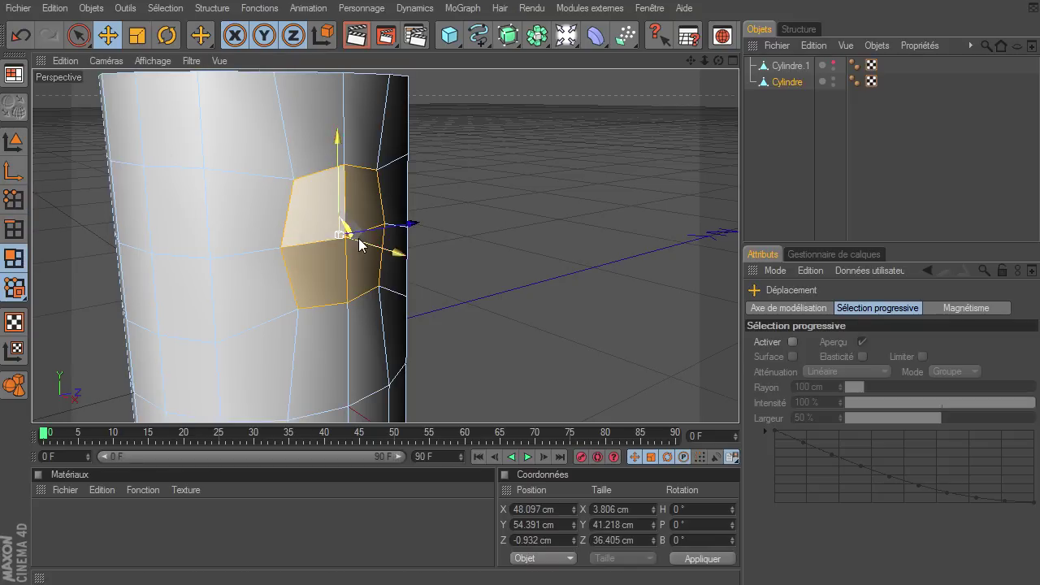
pyautogui.click(683, 229)
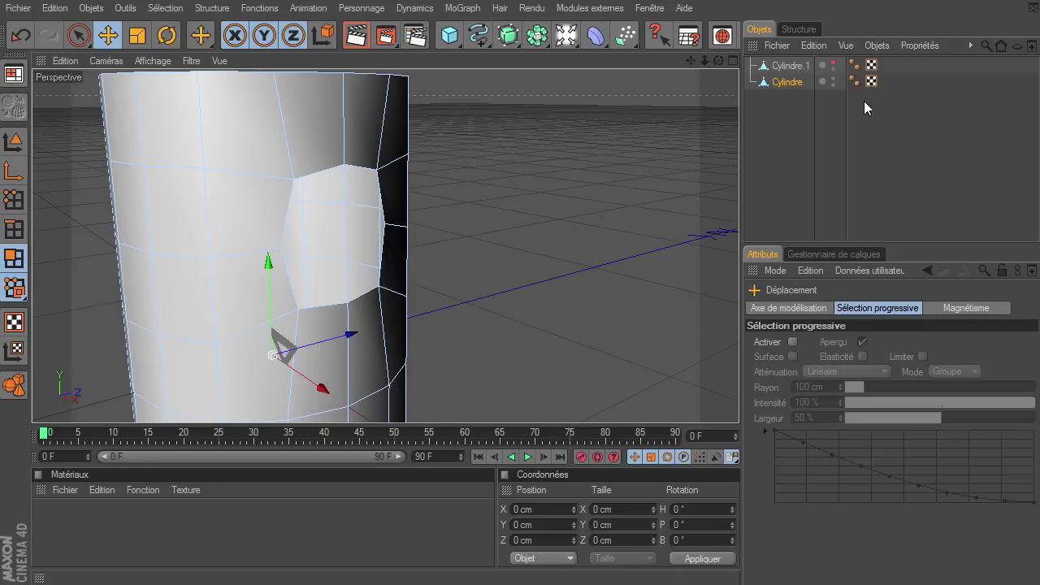
pyautogui.click(832, 63)
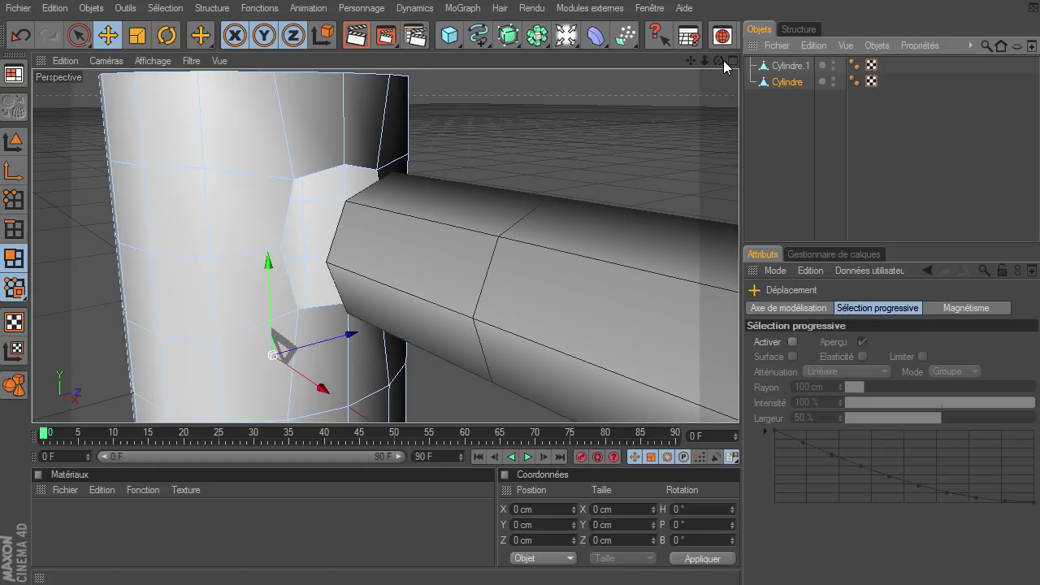
pyautogui.moveTo(721, 61); pyautogui.dragTo(721, 64)
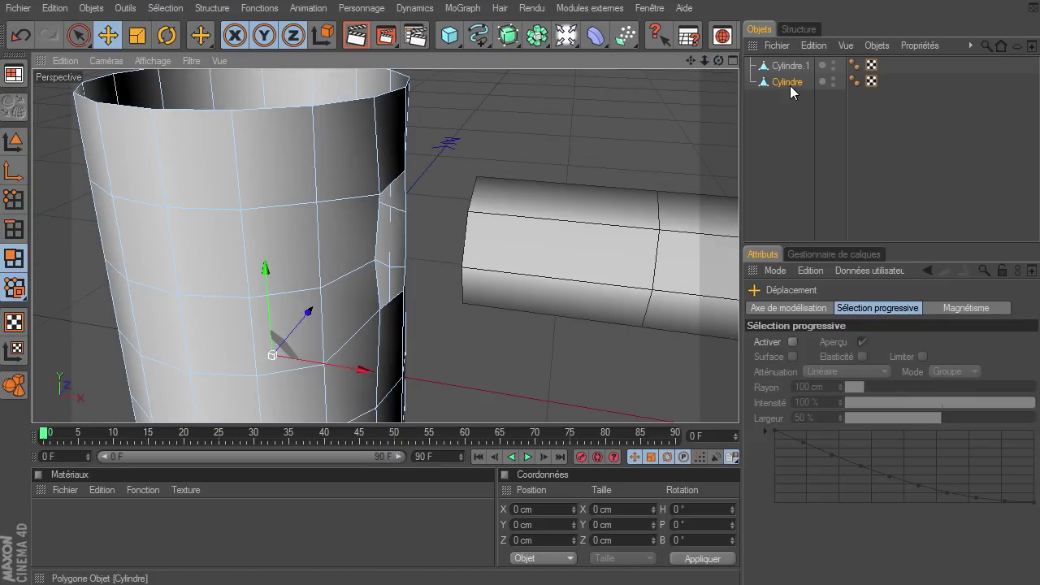
# Slide Cylindre.1 into the vertical cylinder to X 153.974 cm, then select both cylinders
pyautogui.click(789, 65)
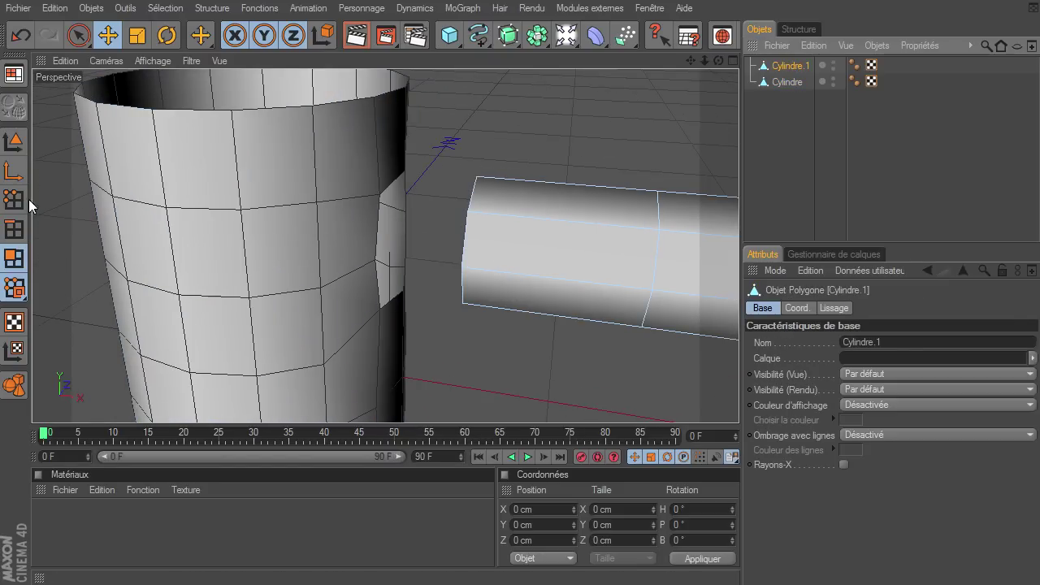
pyautogui.click(14, 141)
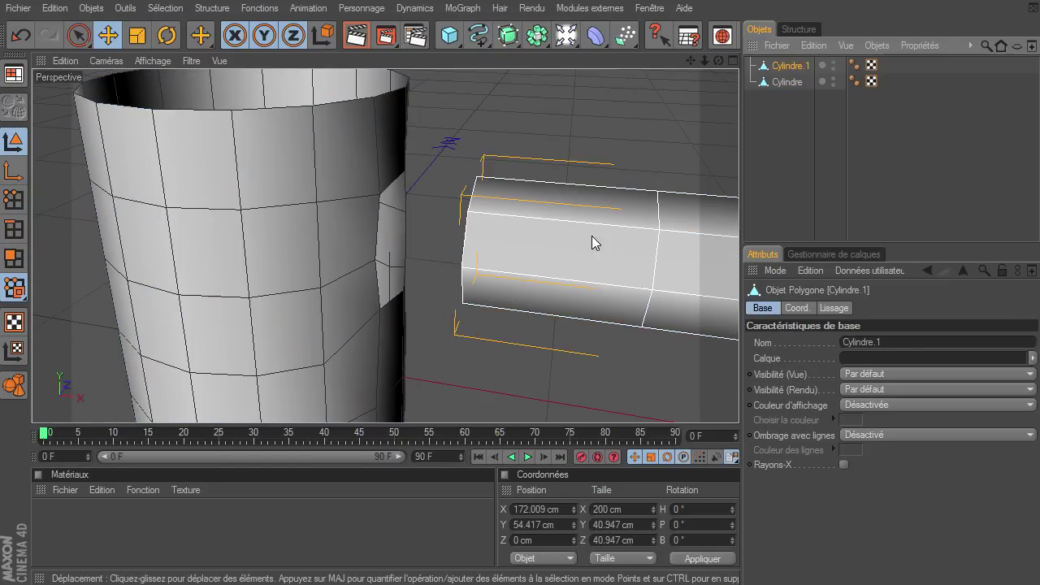
pyautogui.moveTo(701, 61); pyautogui.dragTo(738, 402)
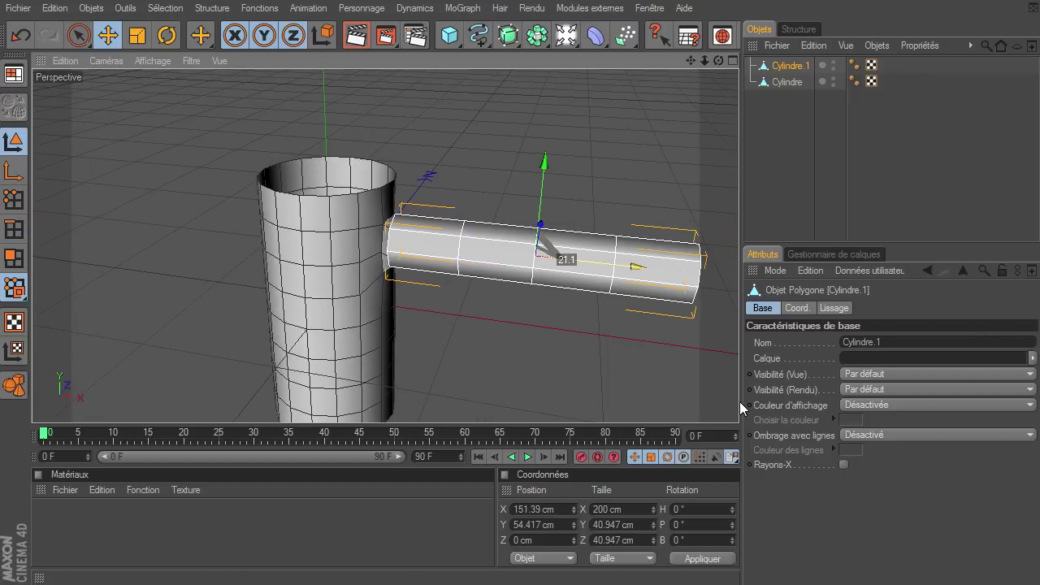
pyautogui.click(780, 136)
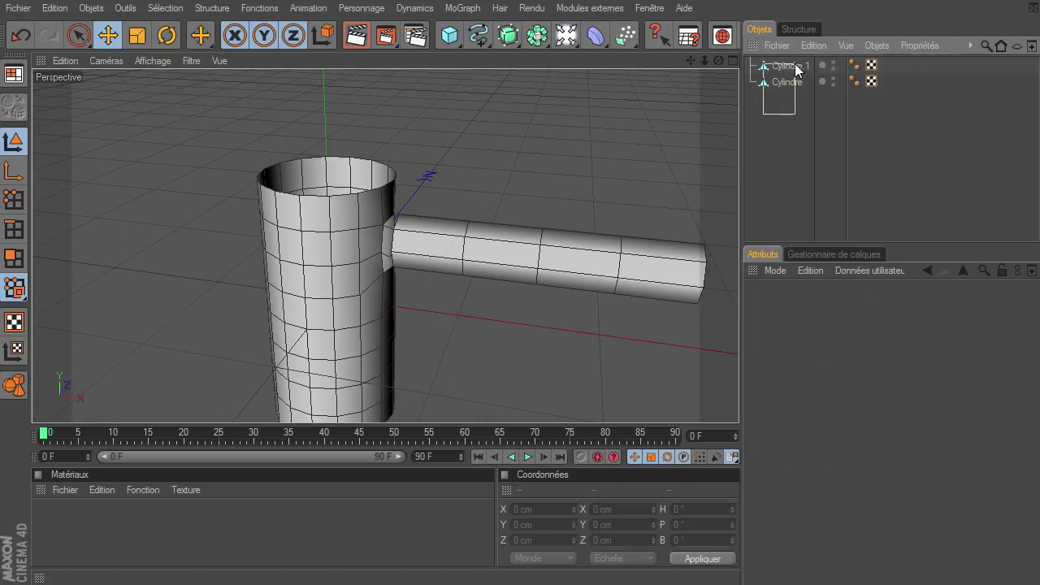
pyautogui.moveTo(773, 100); pyautogui.dragTo(764, 62)
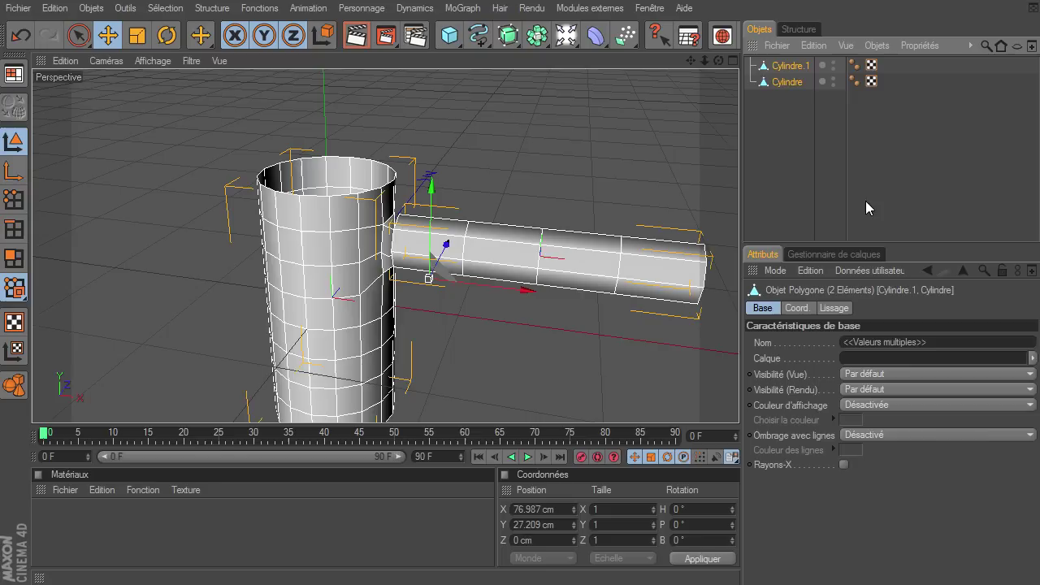
# Merge both cylinders with Connecter+Supprimer into Cylindre.2 and zoom in on the junction
pyautogui.rightClick(789, 69)
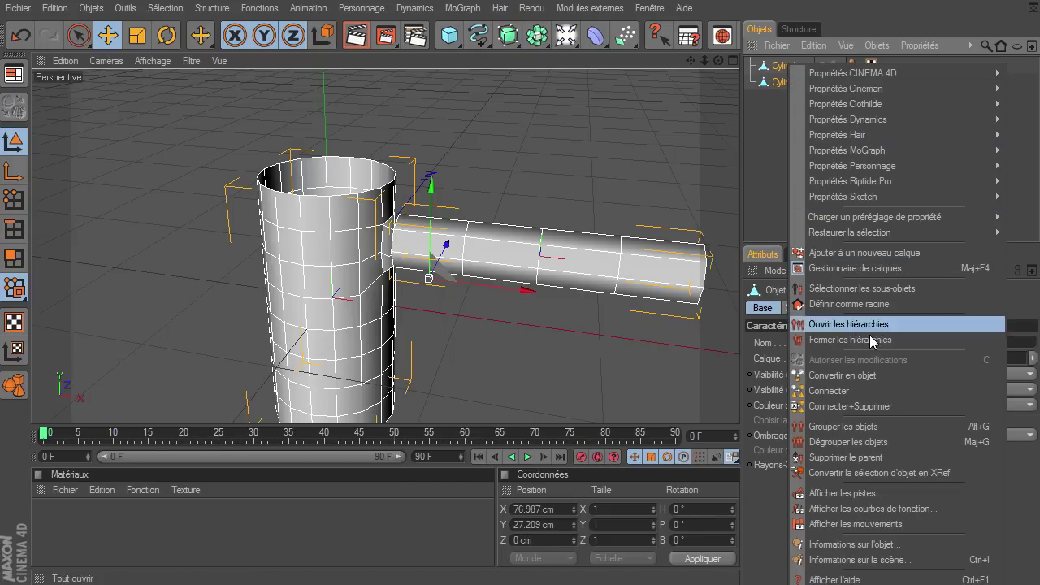
pyautogui.click(848, 408)
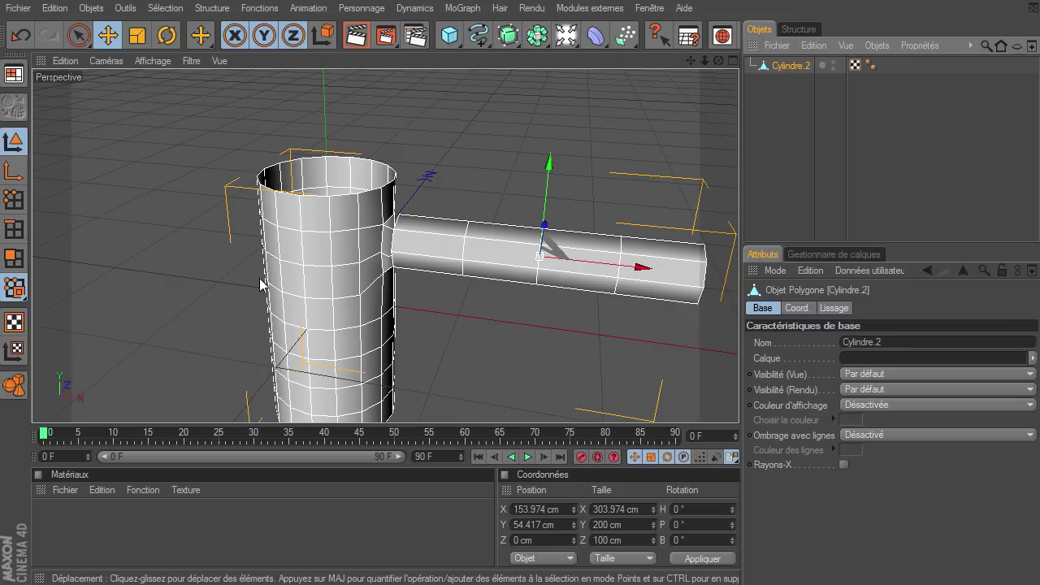
pyautogui.click(784, 136)
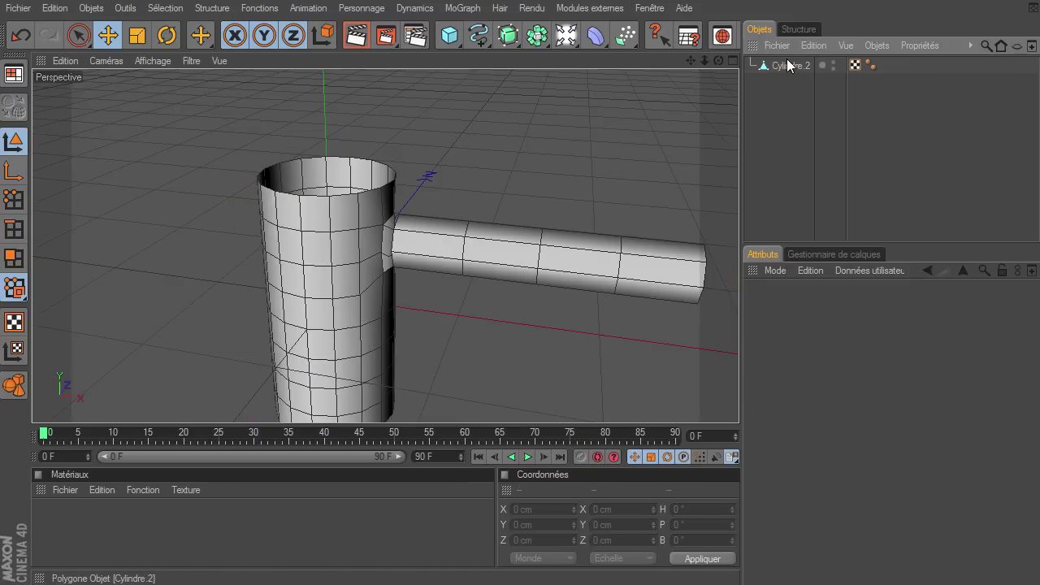
pyautogui.click(347, 218)
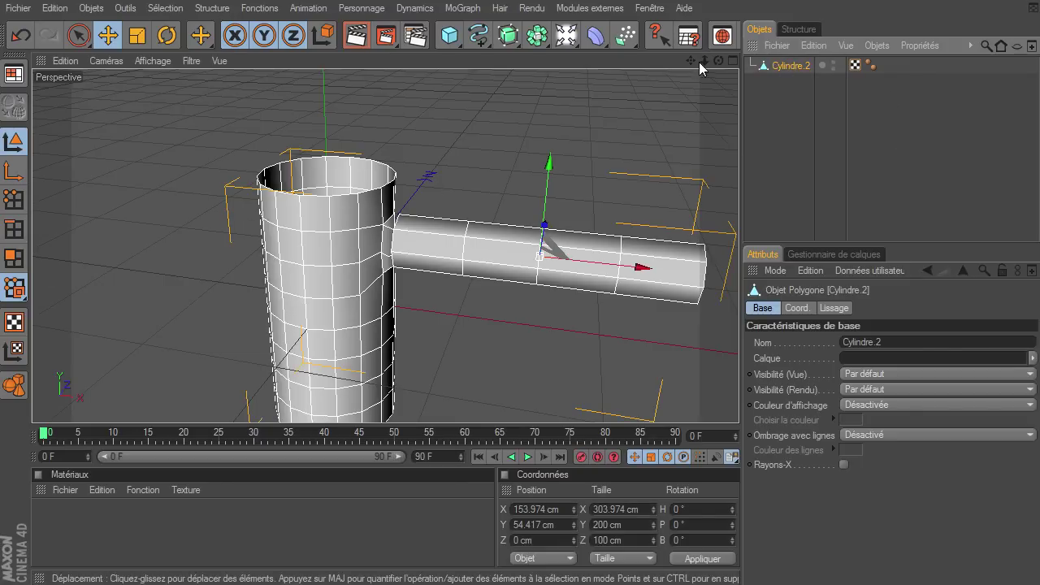
pyautogui.moveTo(704, 60); pyautogui.dragTo(702, 60)
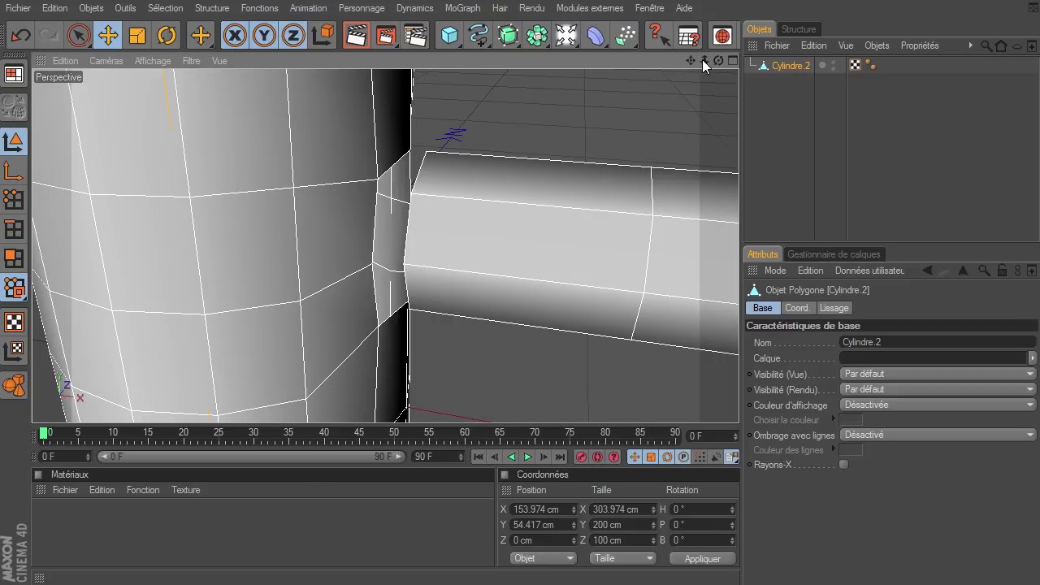
# Loop-select the edge ring at the arm's open end
pyautogui.click(13, 199)
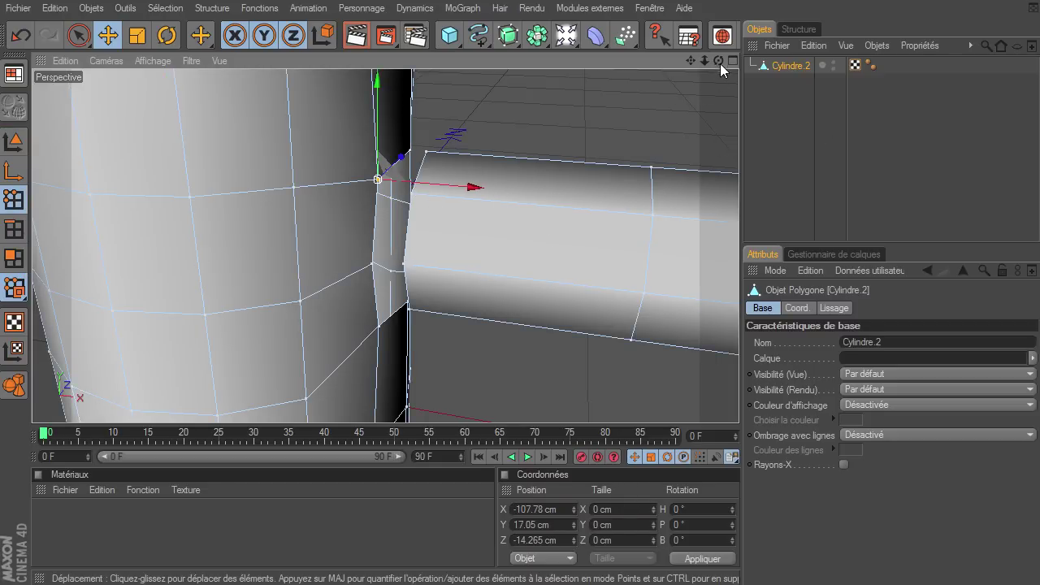
pyautogui.click(13, 229)
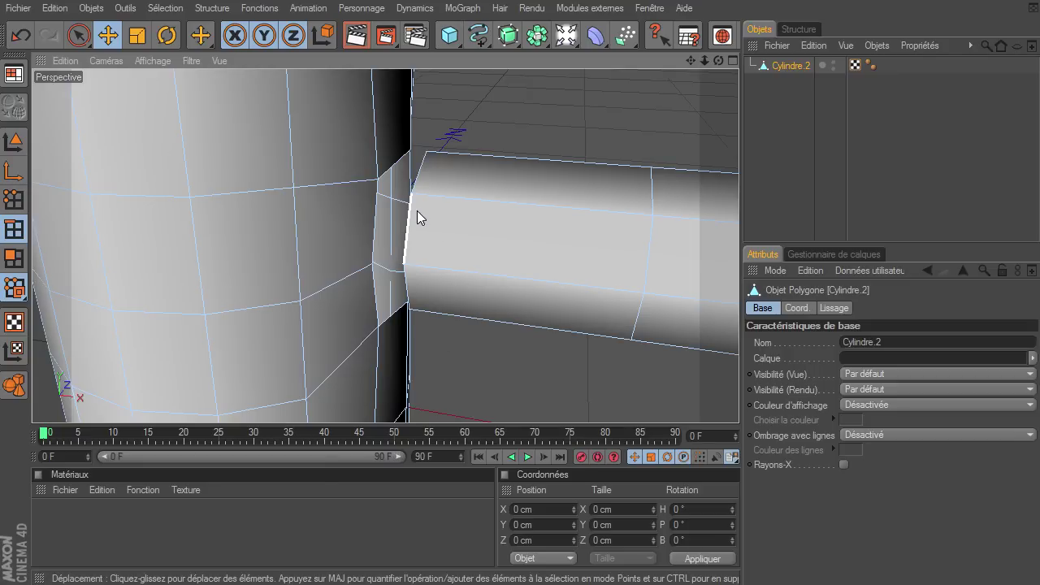
pyautogui.press('u')
pyautogui.press('l')
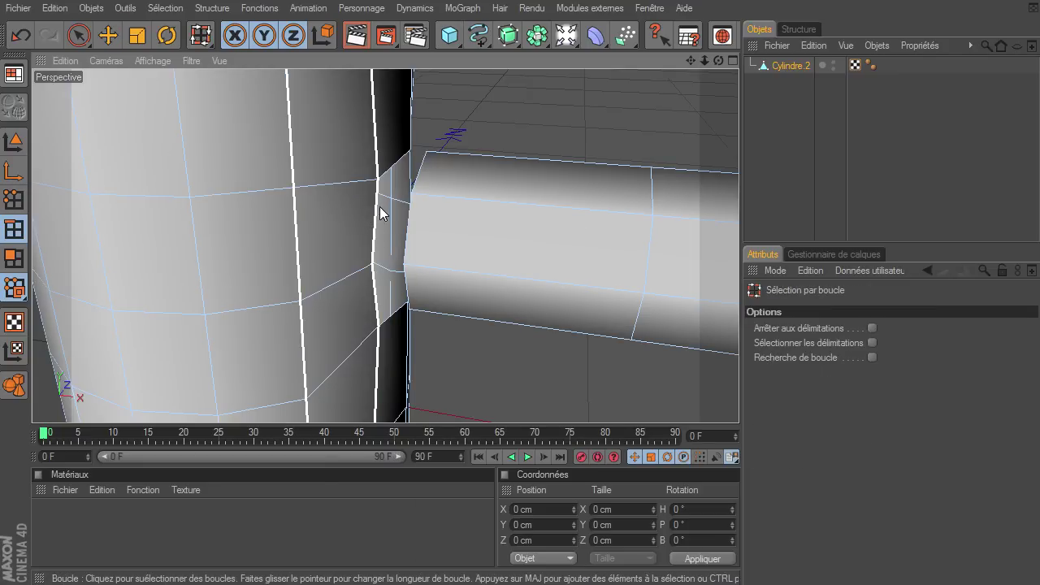
pyautogui.click(419, 181)
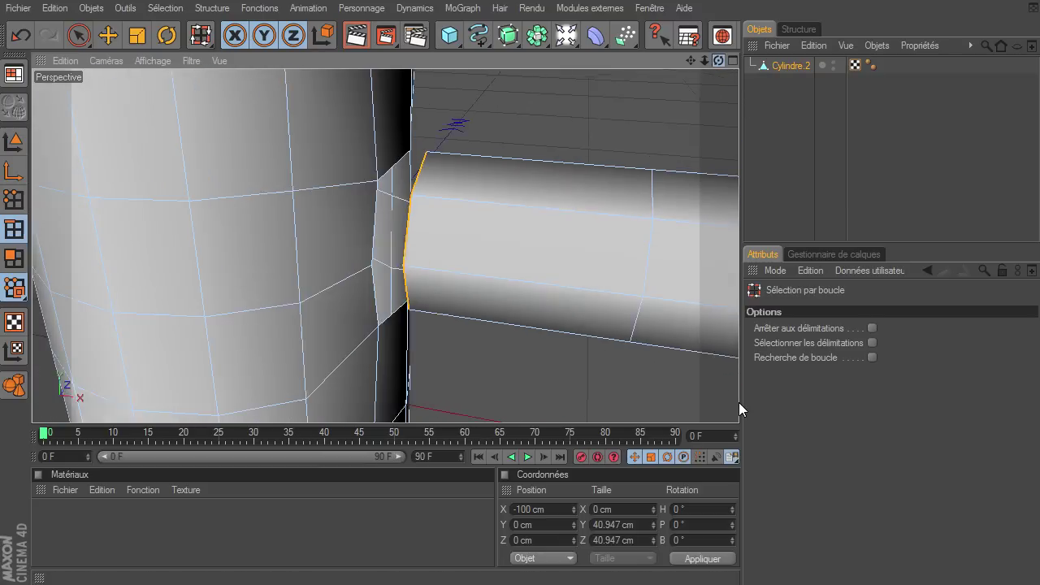
# Brush-add the top, lower-right and right edges of the cylinder's opening to the selection
pyautogui.click(84, 37)
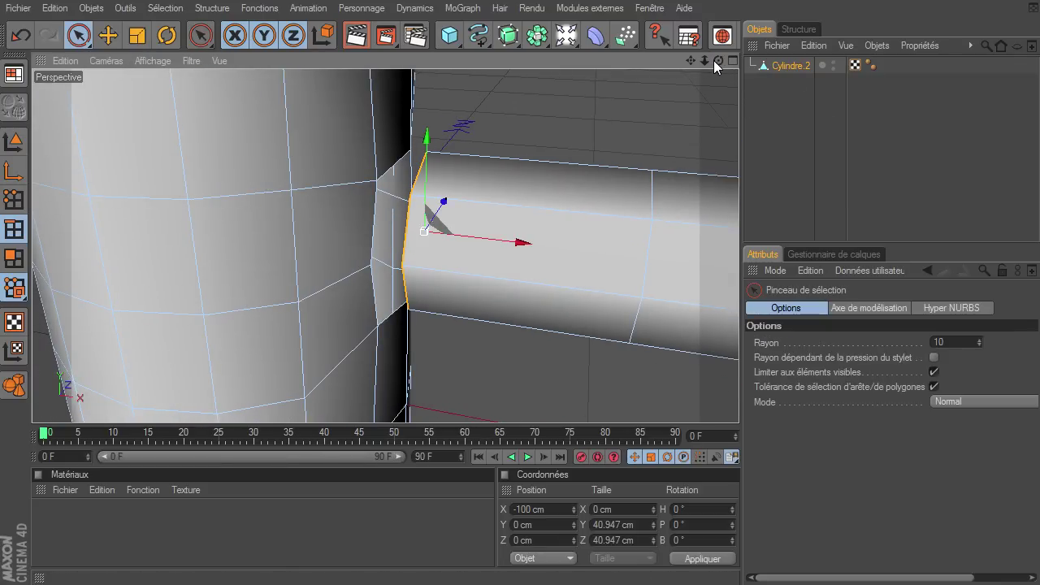
pyautogui.moveTo(706, 59); pyautogui.dragTo(739, 402)
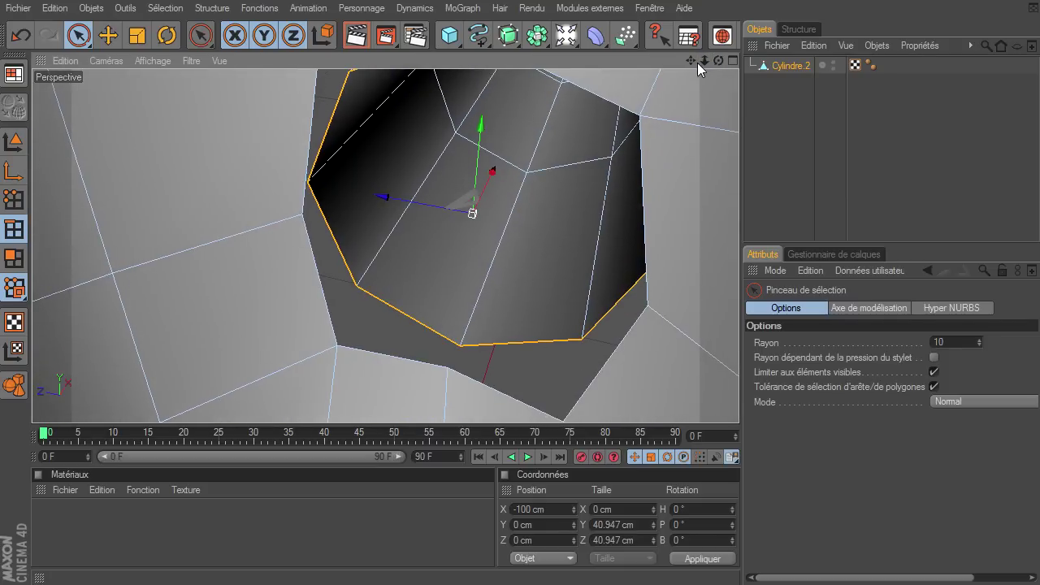
pyautogui.moveTo(690, 60); pyautogui.dragTo(738, 402)
pyautogui.moveTo(699, 64); pyautogui.dragTo(738, 402)
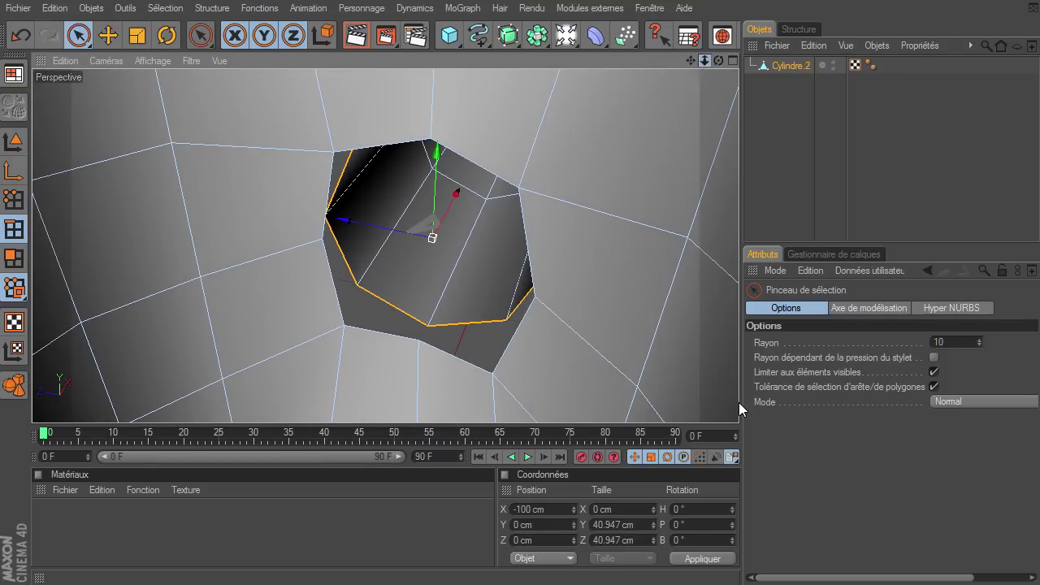
pyautogui.moveTo(488, 157)
pyautogui.keyDown('shift'); pyautogui.mouseDown()
pyautogui.moveTo(332, 182)
pyautogui.moveTo(382, 339)
pyautogui.mouseUp(); pyautogui.keyUp('shift')
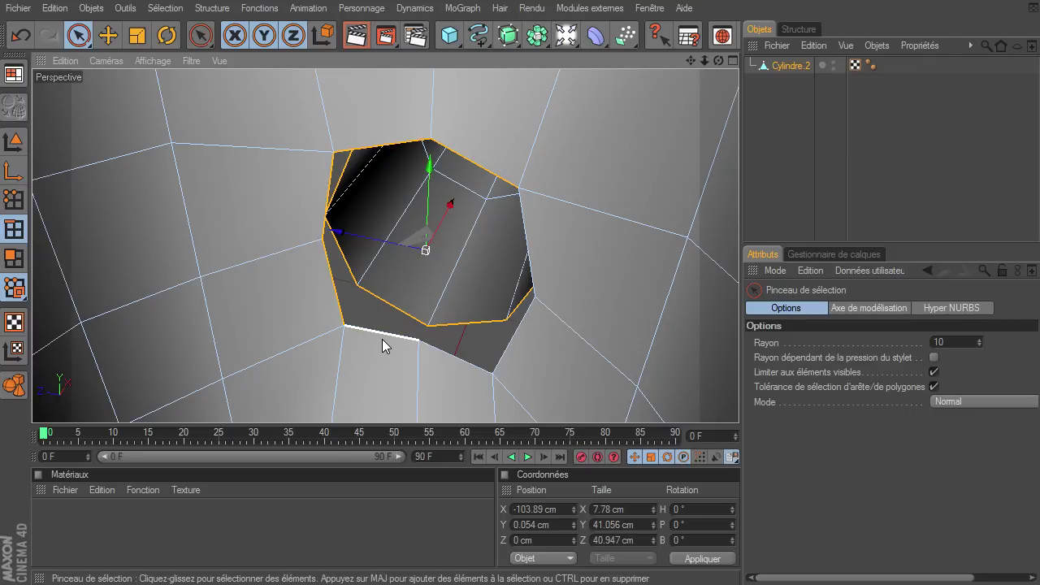
pyautogui.keyDown('shift'); pyautogui.moveTo(449, 360); pyautogui.dragTo(530, 264); pyautogui.keyUp('shift')
pyautogui.keyDown('shift'); pyautogui.click(524, 280); pyautogui.keyUp('shift')
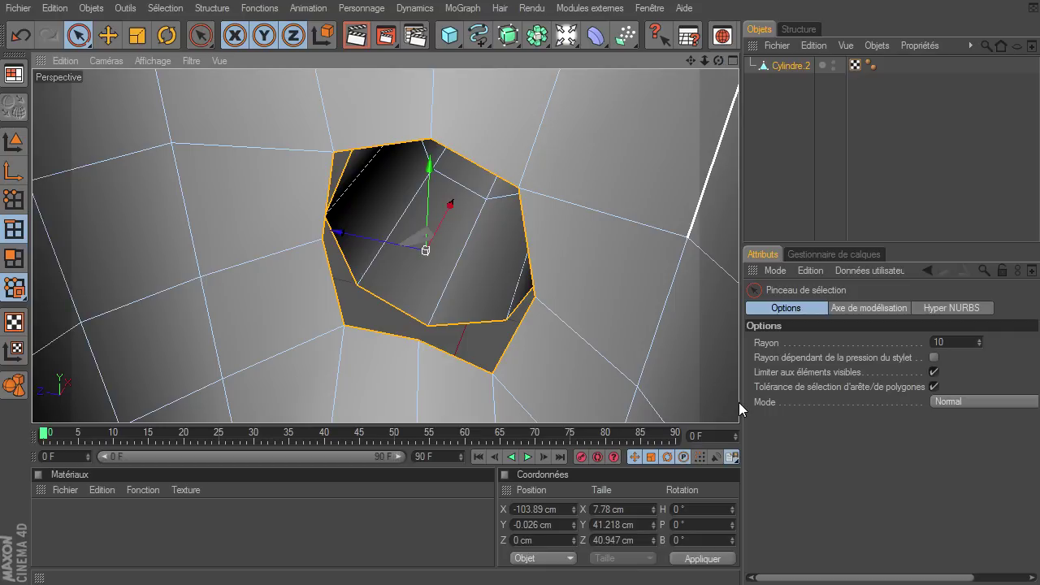
pyautogui.moveTo(717, 60); pyautogui.dragTo(690, 65)
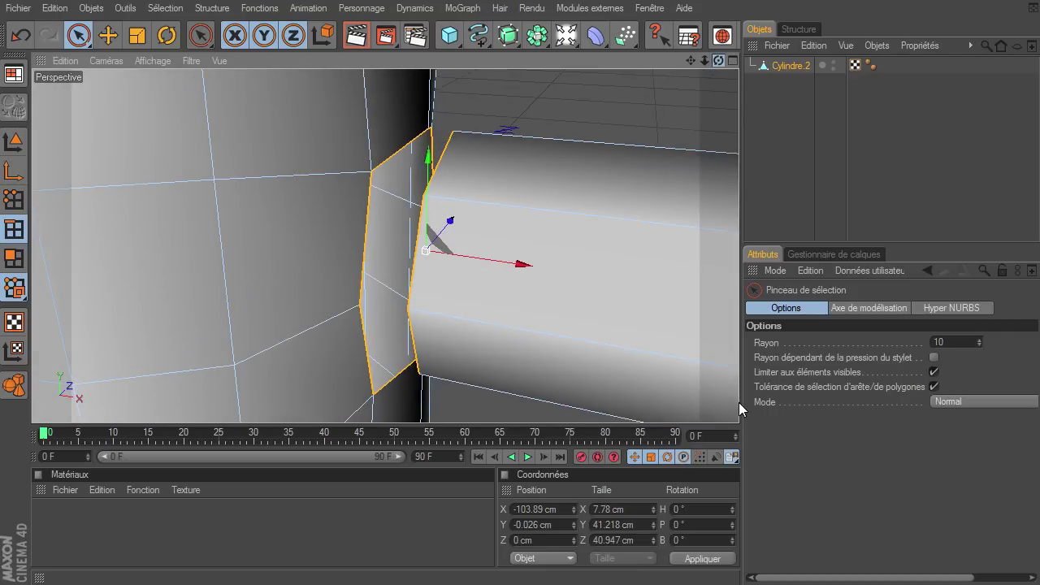
pyautogui.click(226, 10)
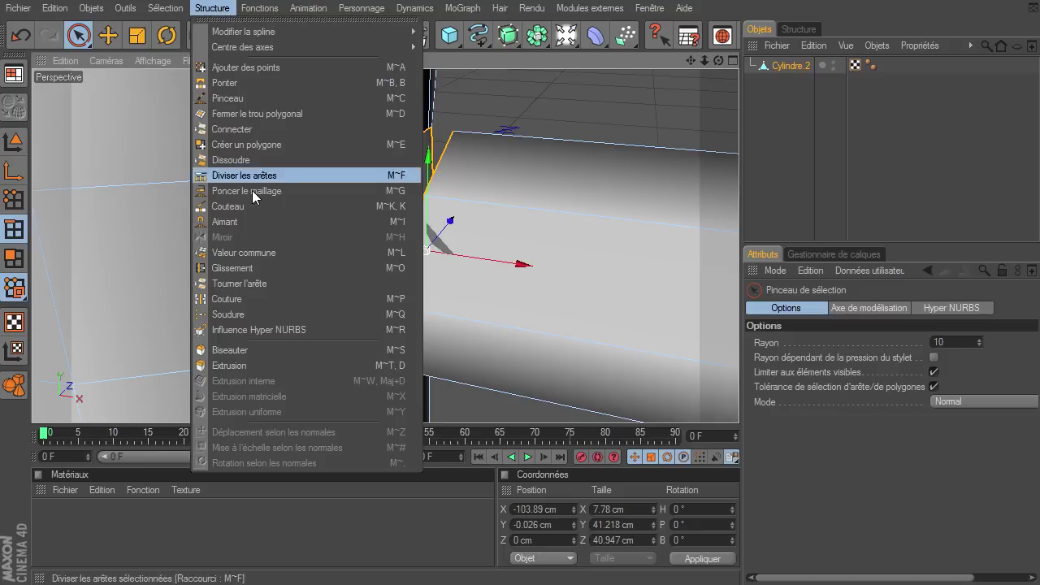
pyautogui.click(226, 305)
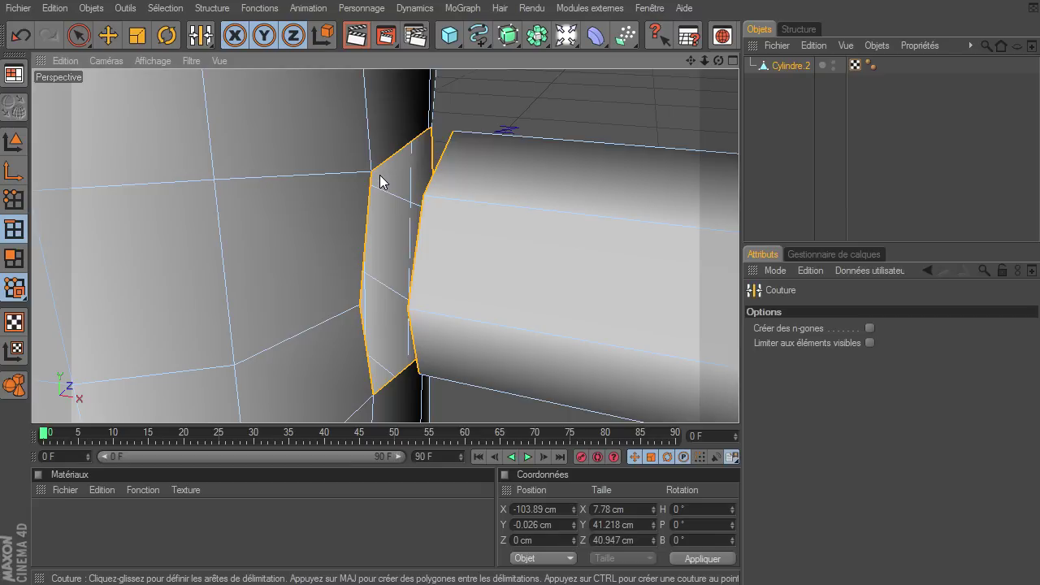
pyautogui.moveTo(372, 174); pyautogui.dragTo(424, 195)
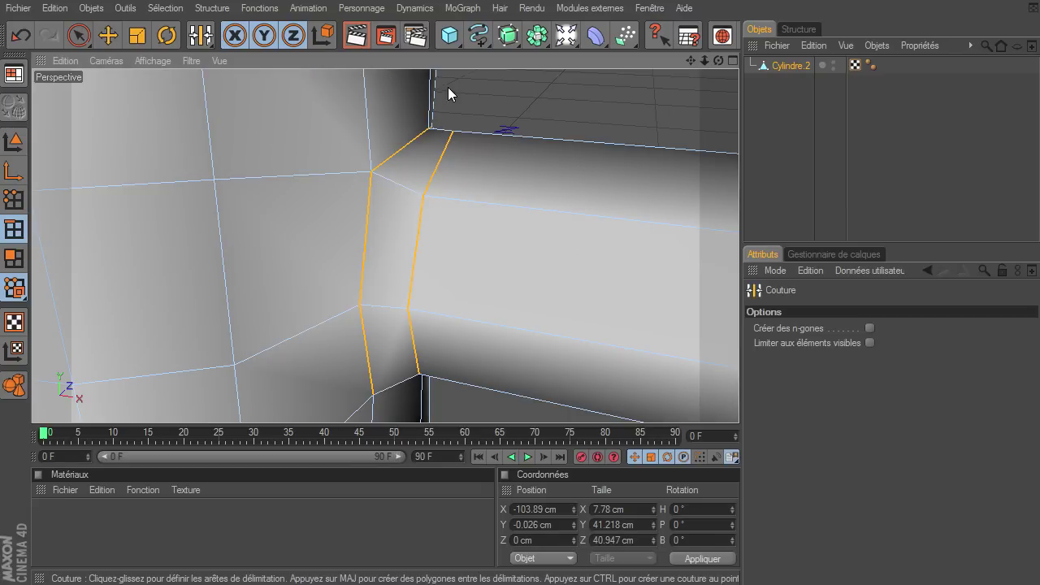
pyautogui.moveTo(718, 61)
pyautogui.mouseDown()
pyautogui.moveTo(738, 402)
pyautogui.moveTo(666, 153)
pyautogui.mouseUp()
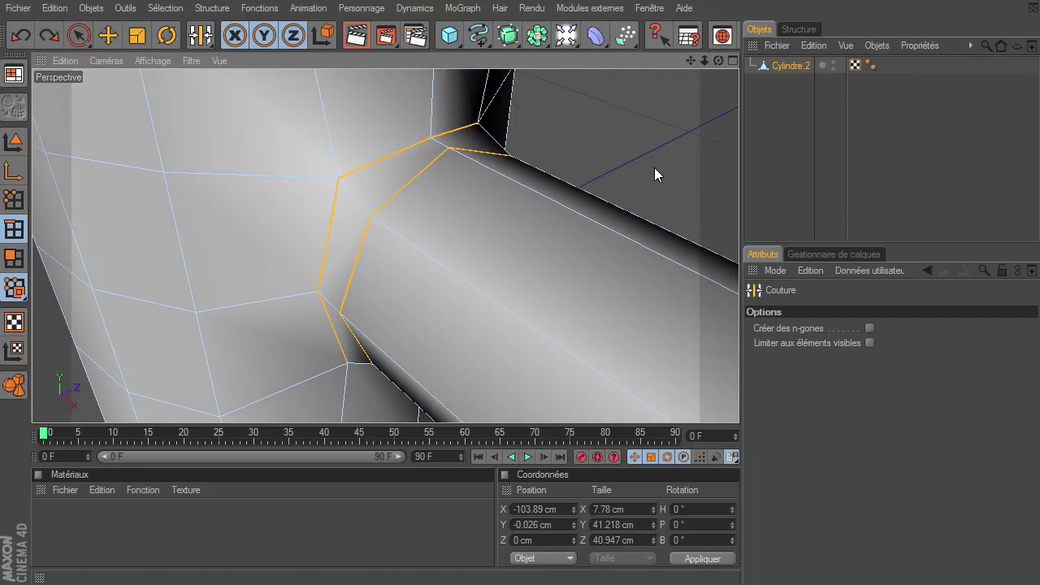
pyautogui.hotkey('ctrl', 'z')
# Clear the point selection and select the lone point at the junction's upper corner
pyautogui.click(14, 199)
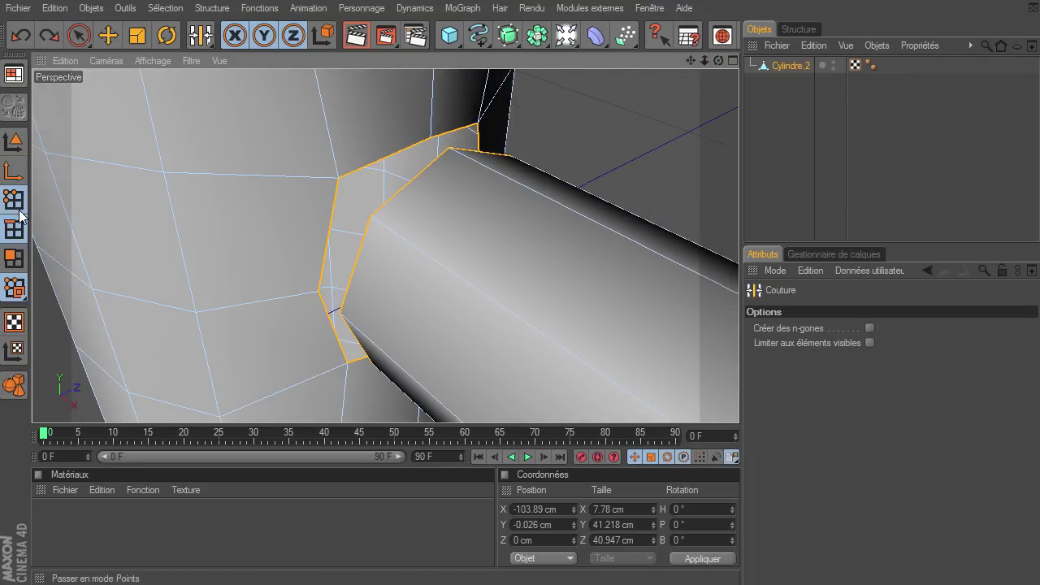
pyautogui.click(78, 35)
pyautogui.click(610, 116)
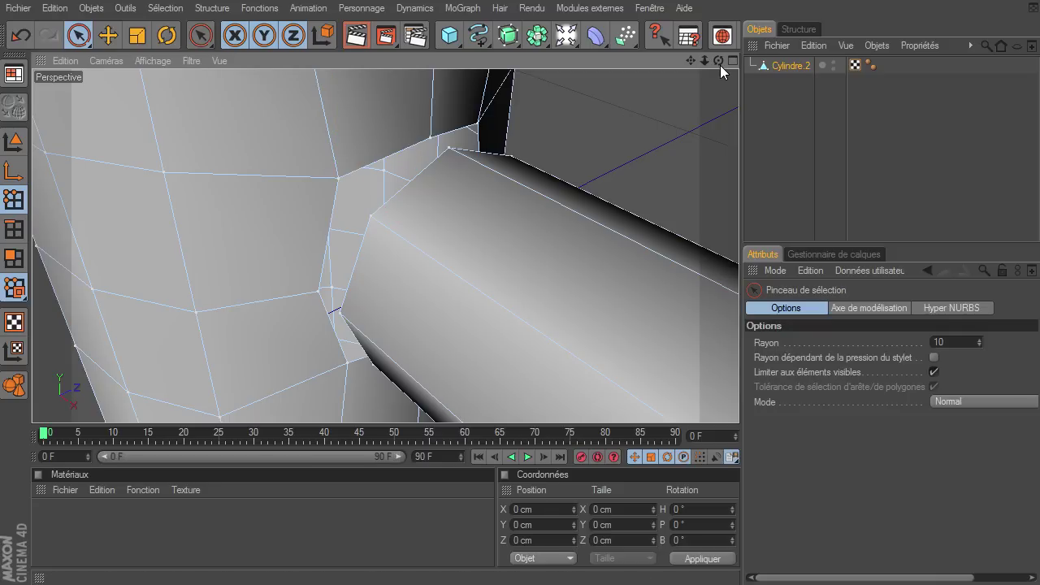
pyautogui.moveTo(718, 61); pyautogui.dragTo(716, 72)
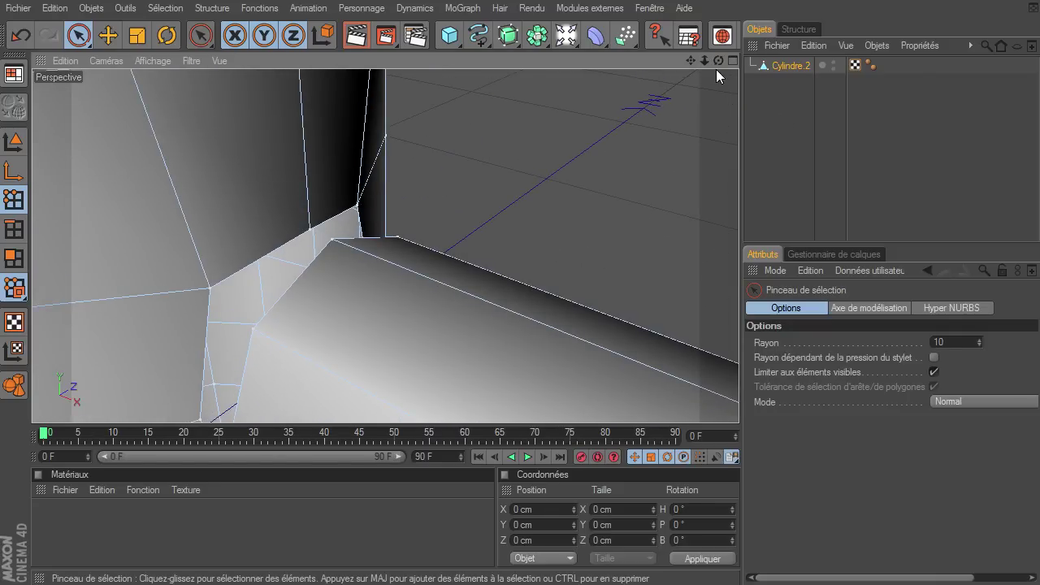
pyautogui.moveTo(689, 65); pyautogui.dragTo(739, 402)
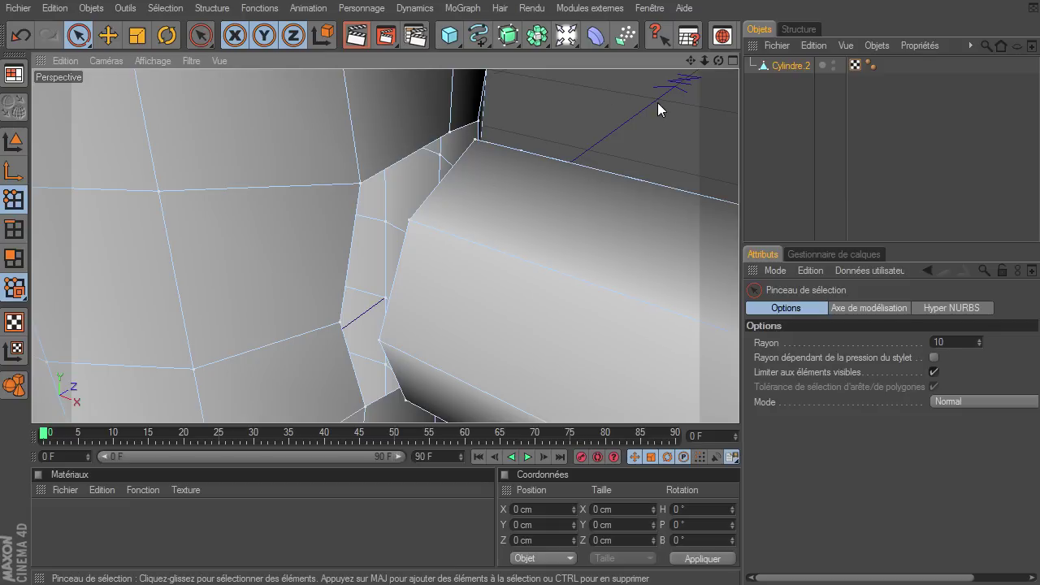
pyautogui.click(464, 137)
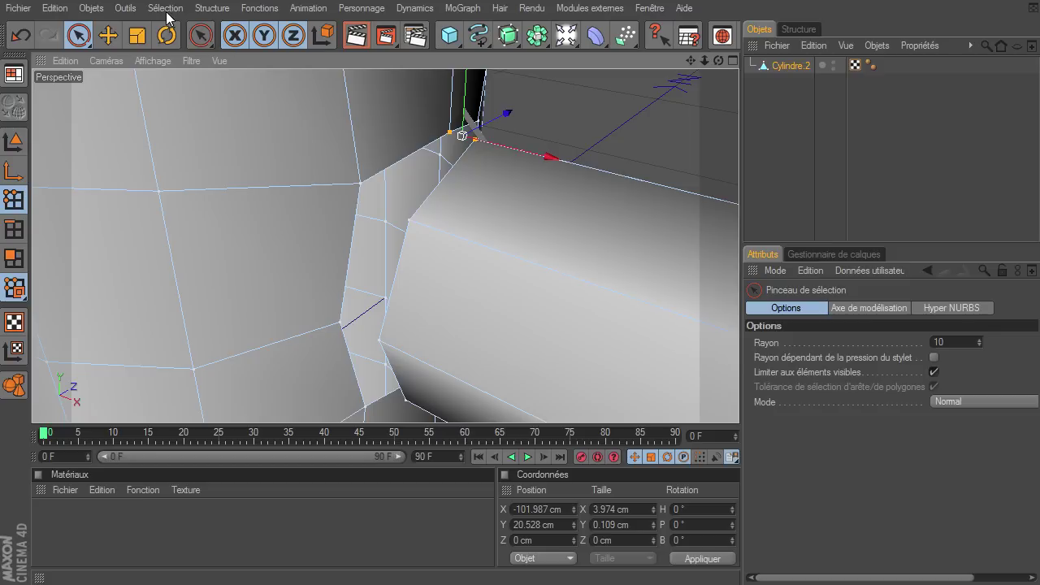
pyautogui.click(203, 9)
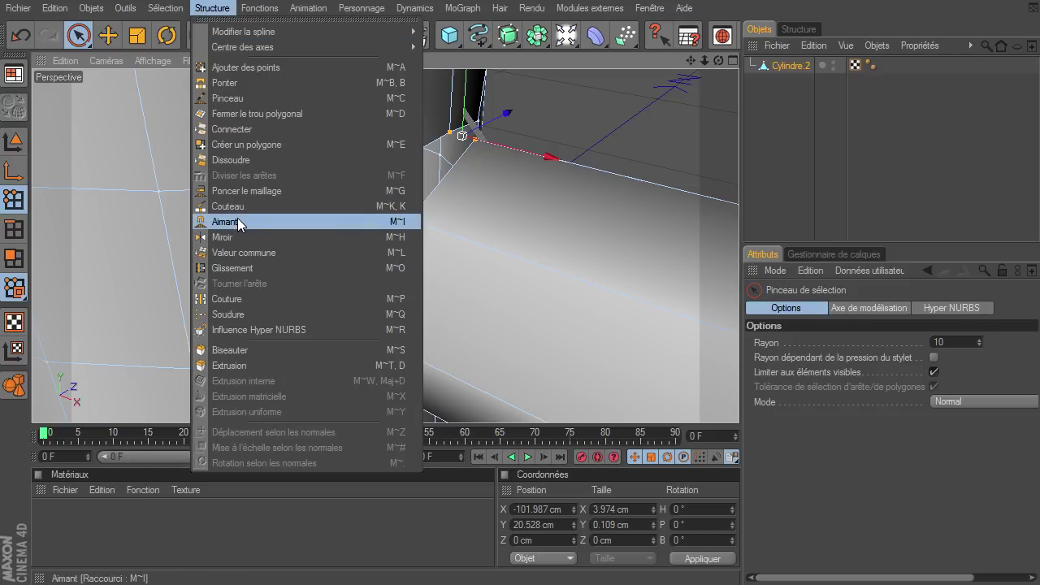
# Weld the upper corner point, the next seam pair and the lower seam pair together
pyautogui.click(240, 315)
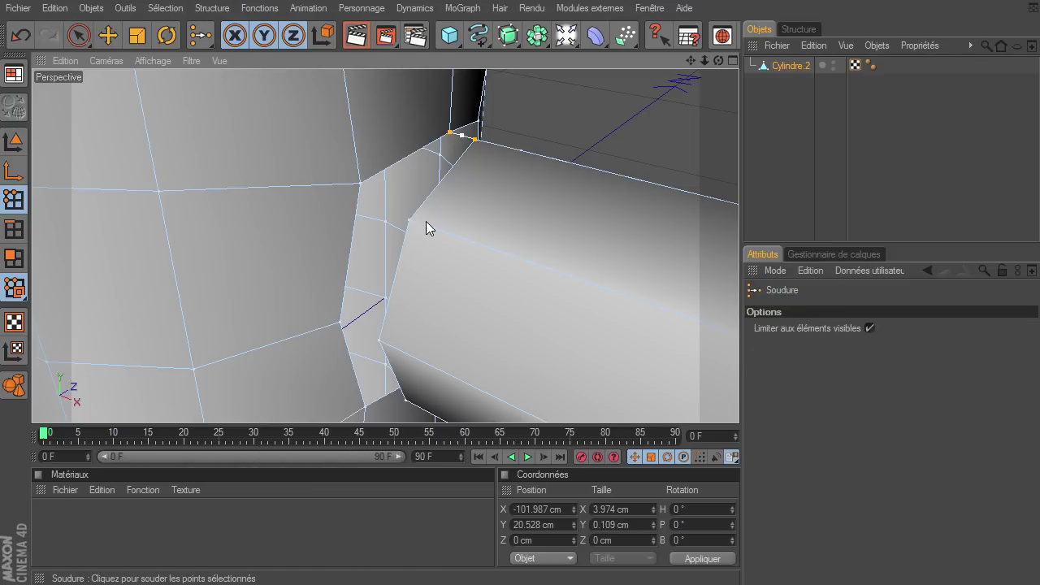
pyautogui.click(448, 138)
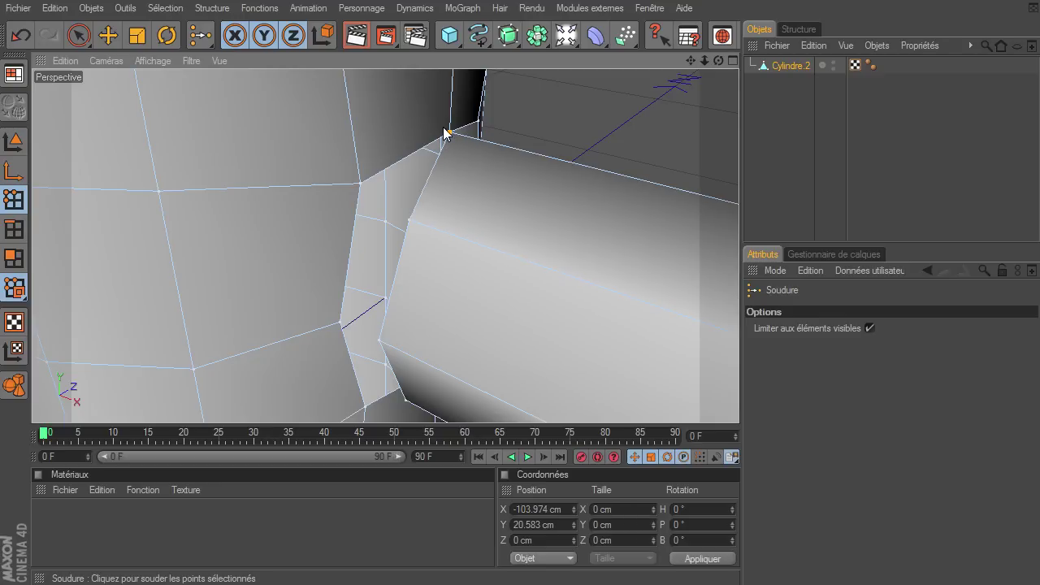
pyautogui.press('space')
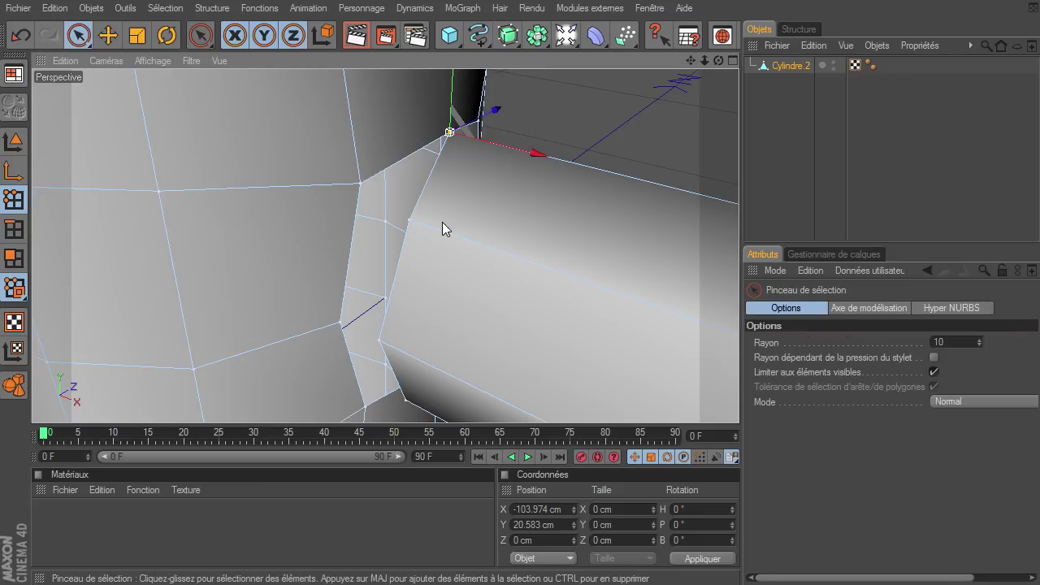
pyautogui.moveTo(404, 219); pyautogui.dragTo(354, 186)
pyautogui.press('space')
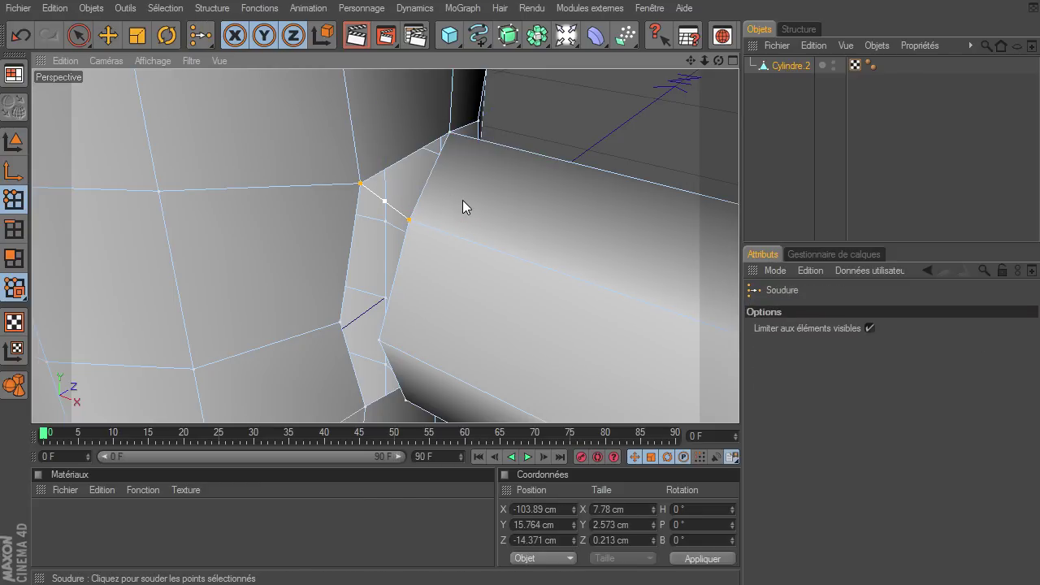
pyautogui.click(360, 184)
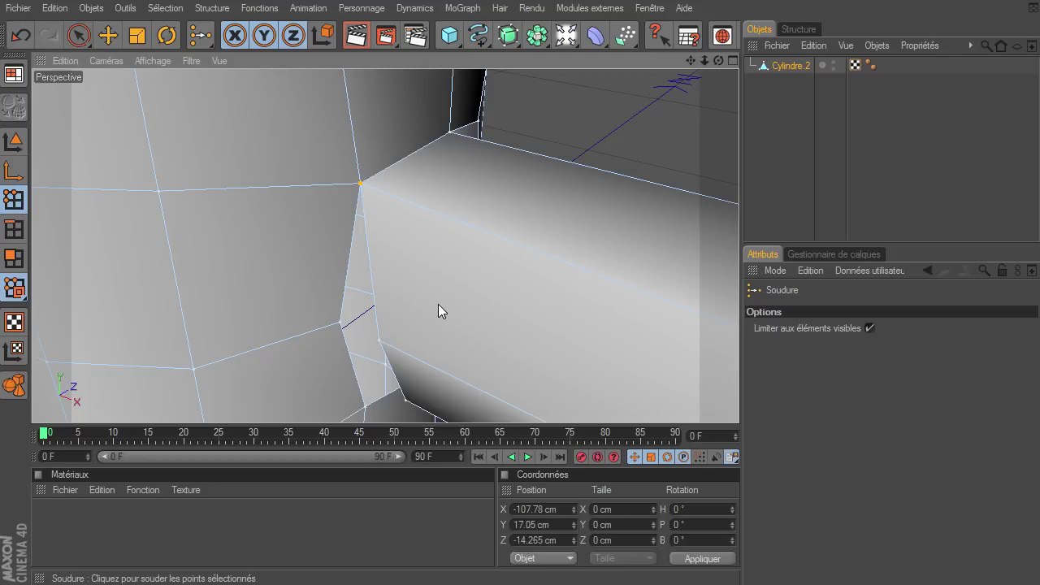
pyautogui.press('space')
pyautogui.moveTo(328, 315); pyautogui.dragTo(364, 341)
pyautogui.press('space')
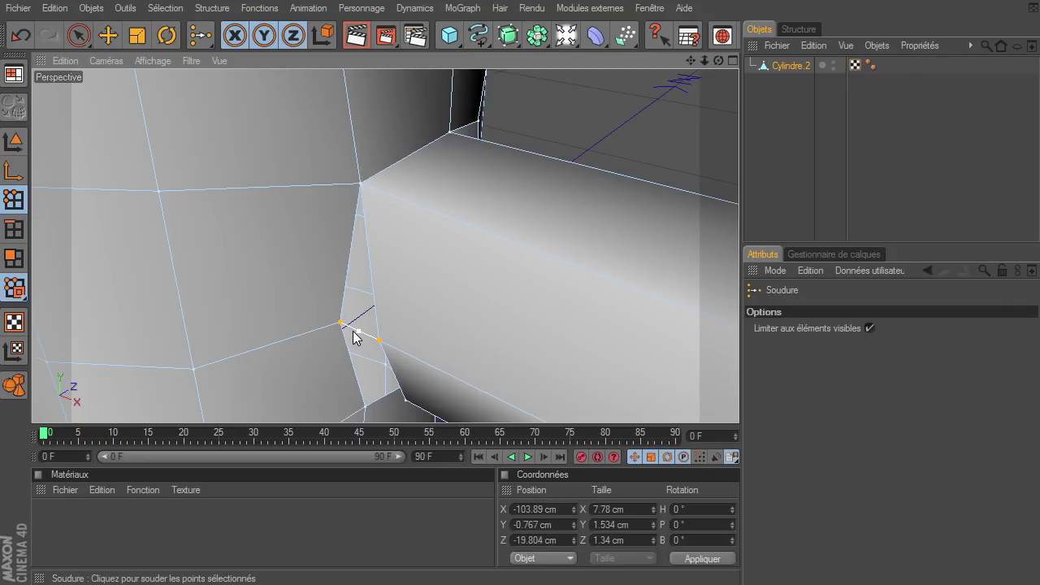
pyautogui.click(340, 325)
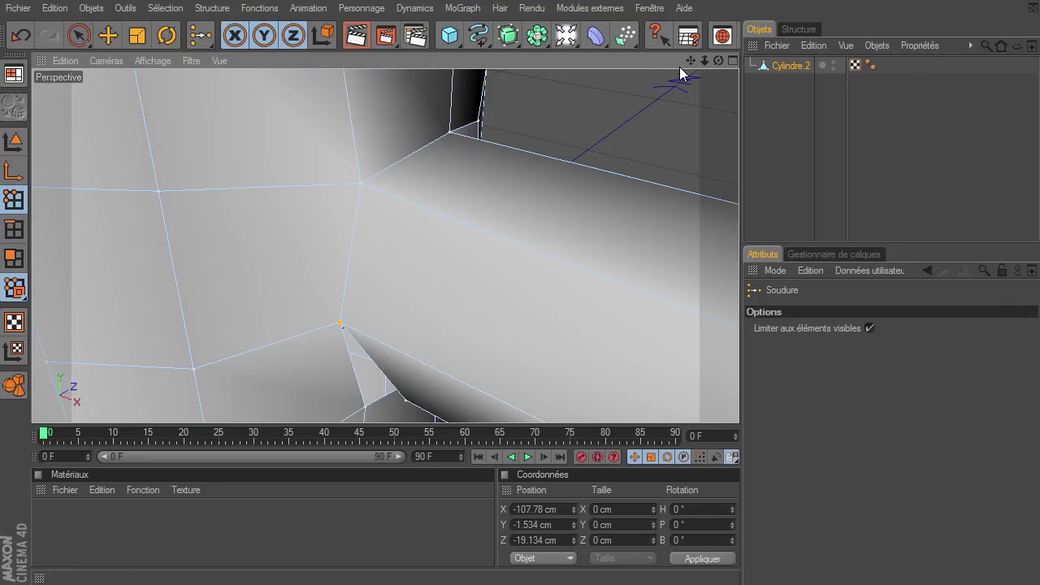
# Weld the seam point under the arm into its neighbour
pyautogui.keyDown('alt'); pyautogui.moveTo(680, 66); pyautogui.dragTo(738, 402); pyautogui.keyUp('alt')
pyautogui.press('space')
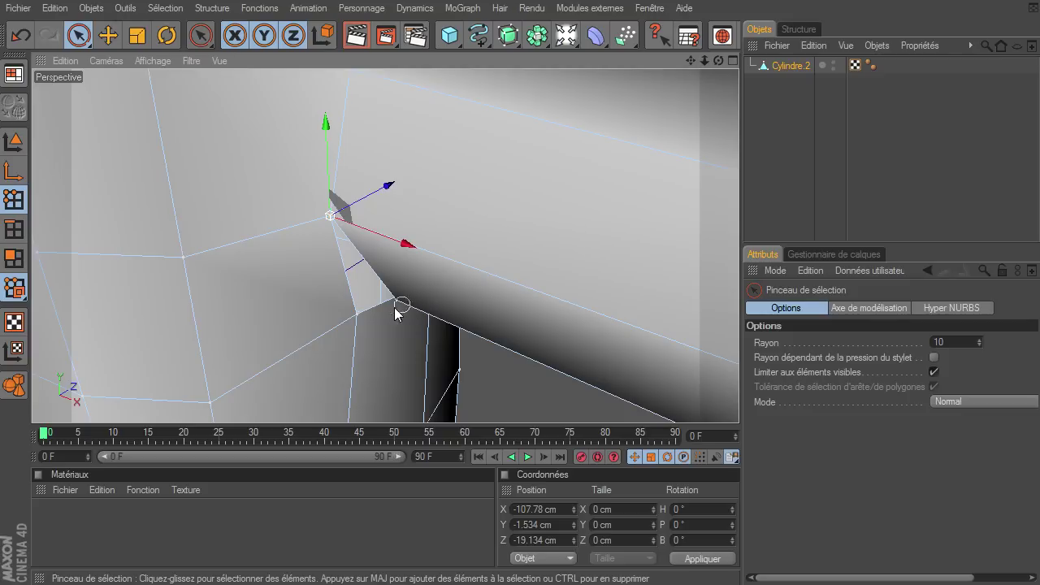
pyautogui.keyDown('shift'); pyautogui.click(357, 314); pyautogui.keyUp('shift')
pyautogui.press('space')
pyautogui.click(354, 317)
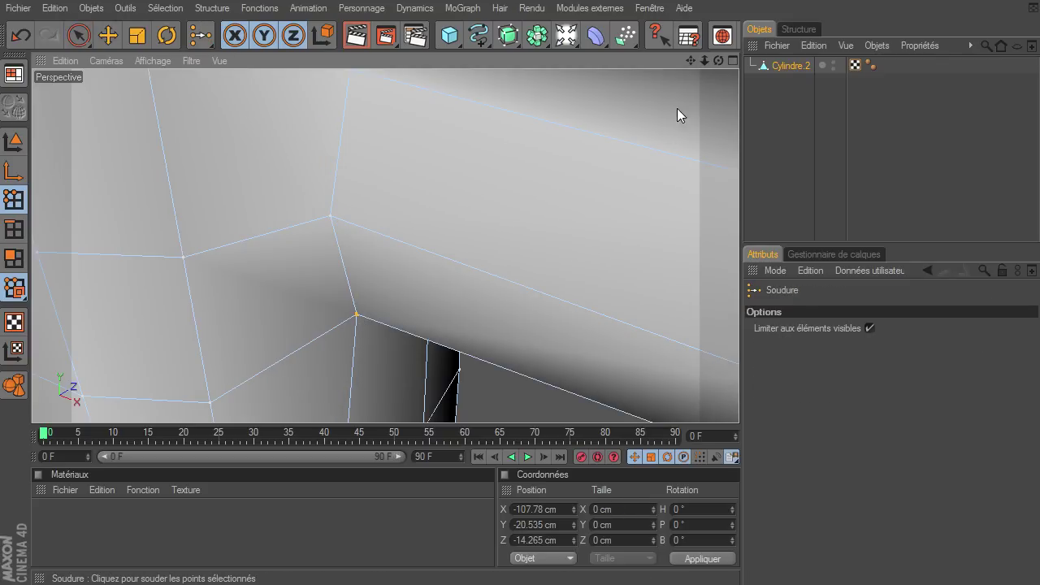
# Weld the inner corner seam points and the two points at the arm's corner
pyautogui.moveTo(719, 61); pyautogui.dragTo(738, 402)
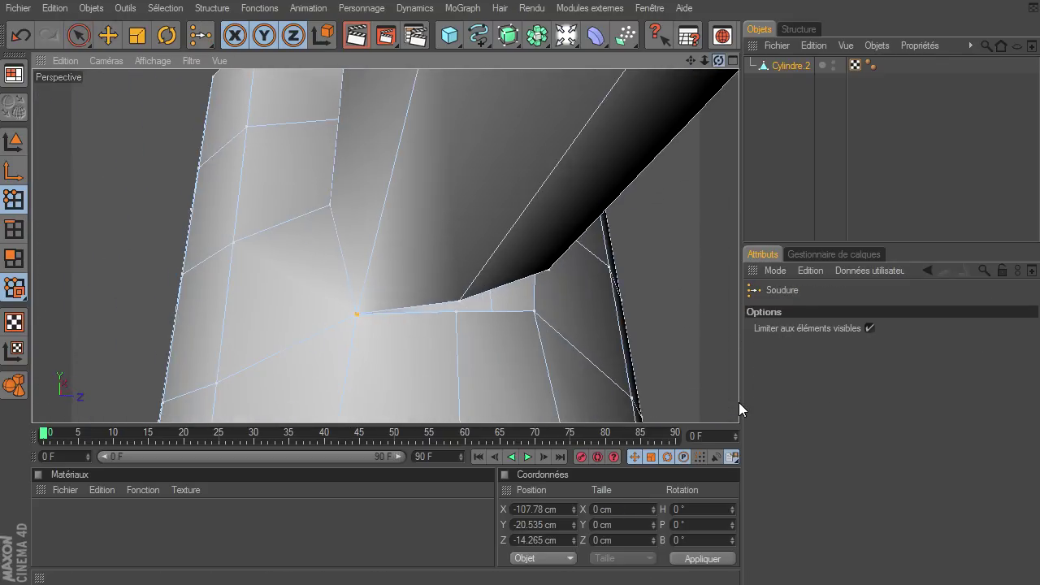
pyautogui.press('space')
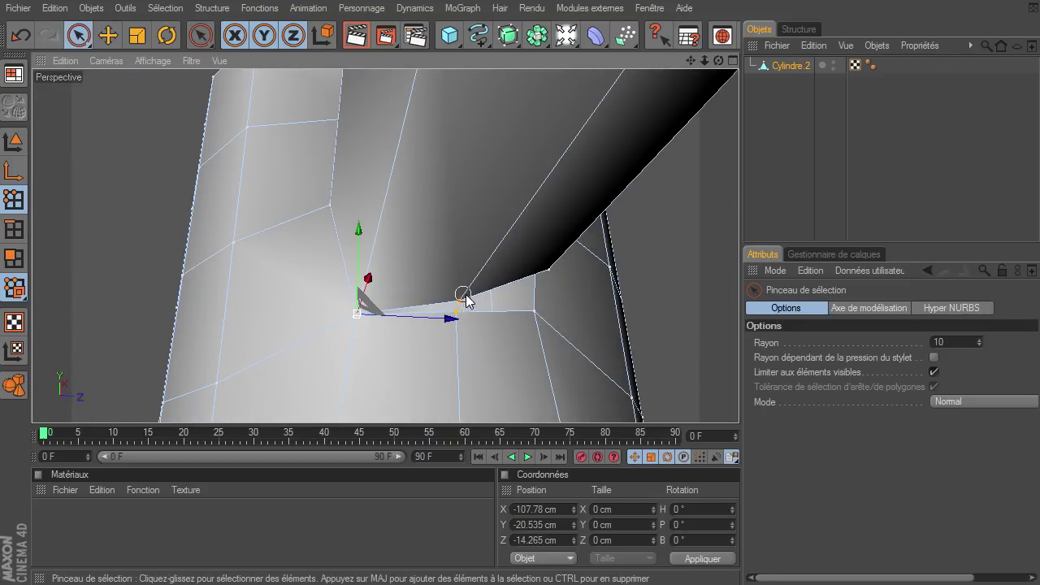
pyautogui.keyDown('shift'); pyautogui.click(462, 294); pyautogui.keyUp('shift')
pyautogui.press('space')
pyautogui.click(457, 313)
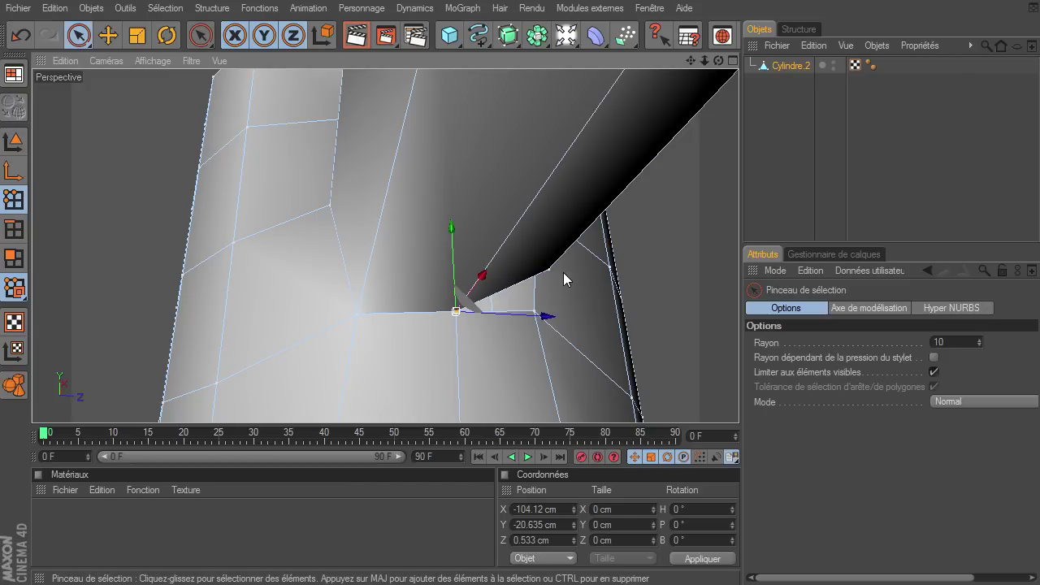
pyautogui.moveTo(550, 272); pyautogui.dragTo(538, 316)
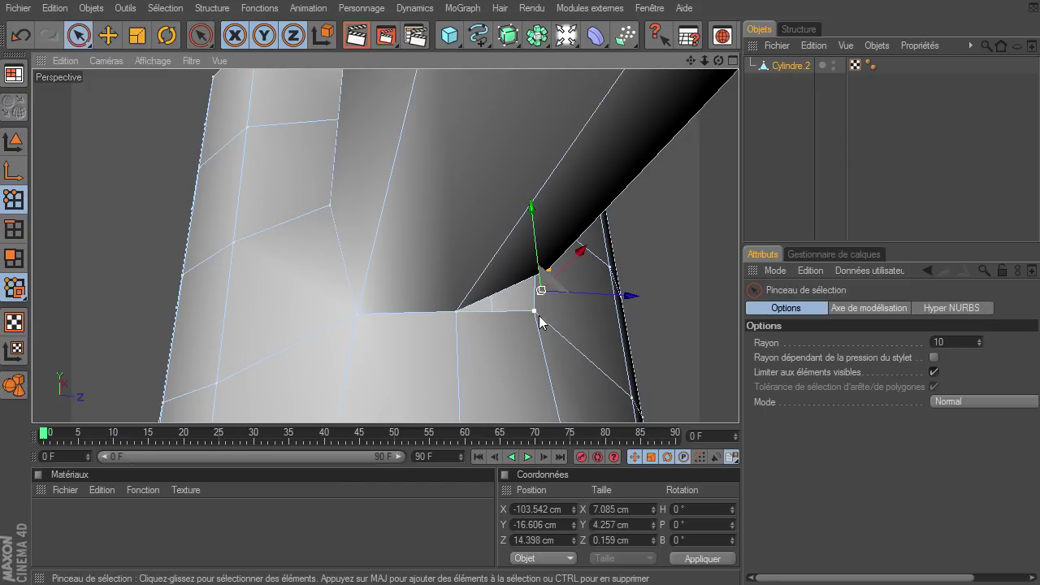
pyautogui.press('space')
pyautogui.click(536, 315)
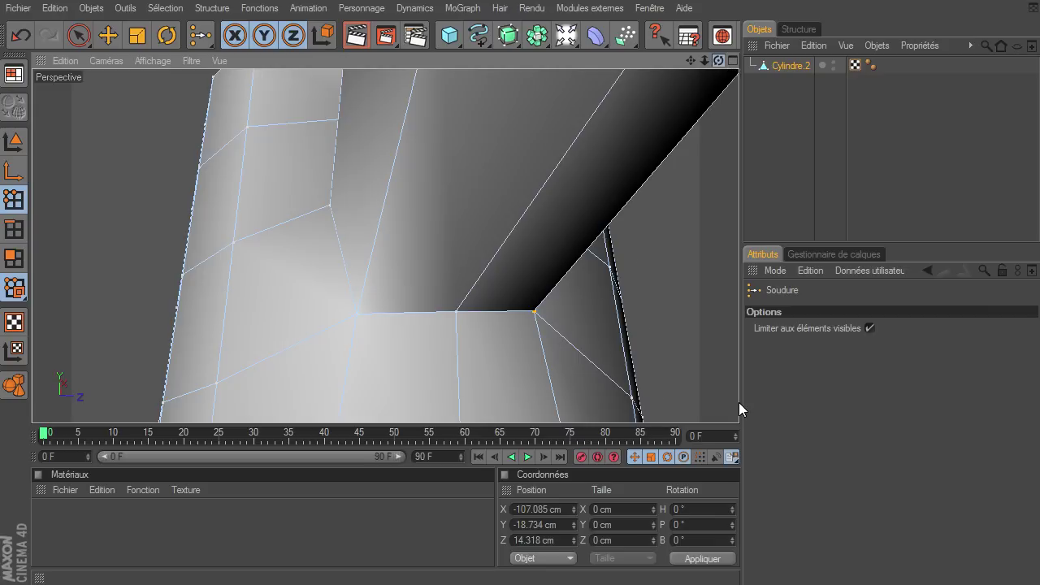
# On the joint's far side, weld the upper seam vertices and the fold's two top vertices
pyautogui.keyDown('alt'); pyautogui.moveTo(738, 402); pyautogui.dragTo(738, 402); pyautogui.keyUp('alt')
pyautogui.press('space')
pyautogui.moveTo(537, 194); pyautogui.dragTo(528, 189)
pyautogui.press('space')
pyautogui.click(543, 193)
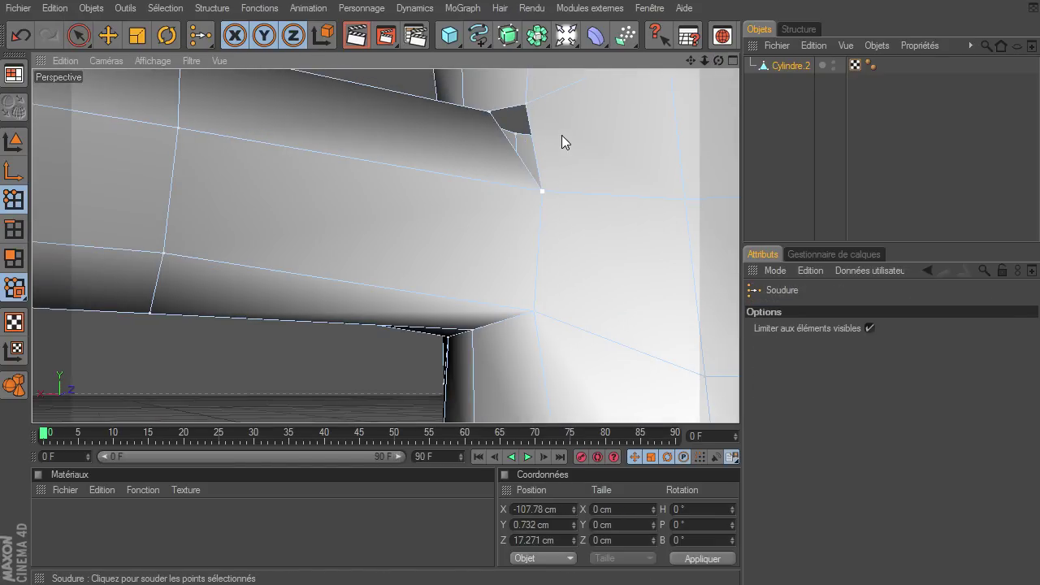
pyautogui.press('space')
pyautogui.moveTo(528, 104); pyautogui.dragTo(491, 111)
pyautogui.press('space')
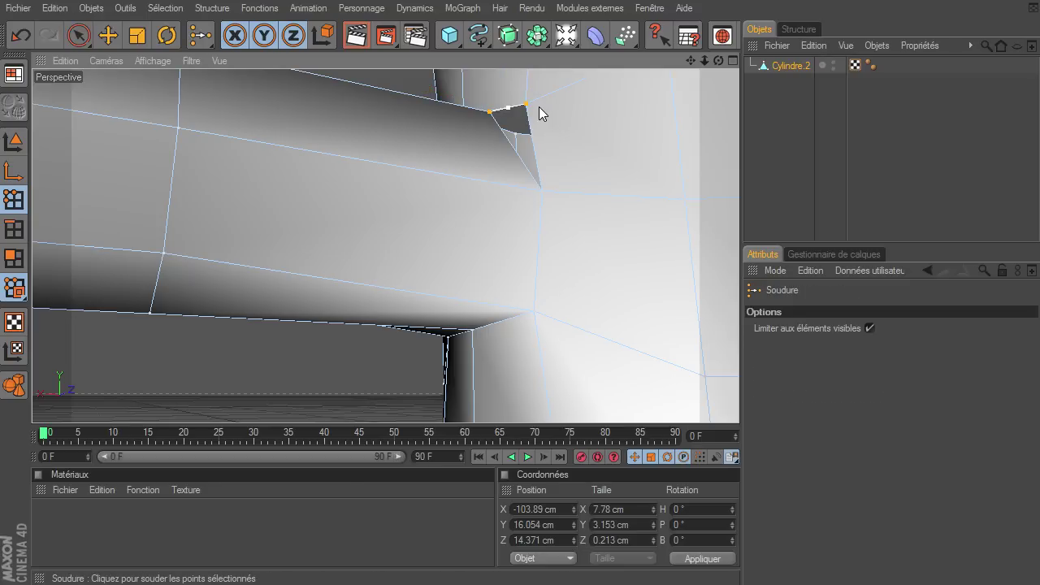
pyautogui.click(527, 104)
# Deselect the cylinder to review the finished joint
pyautogui.moveTo(718, 62)
pyautogui.mouseDown()
pyautogui.moveTo(738, 402)
pyautogui.moveTo(706, 61)
pyautogui.moveTo(739, 402)
pyautogui.mouseUp()
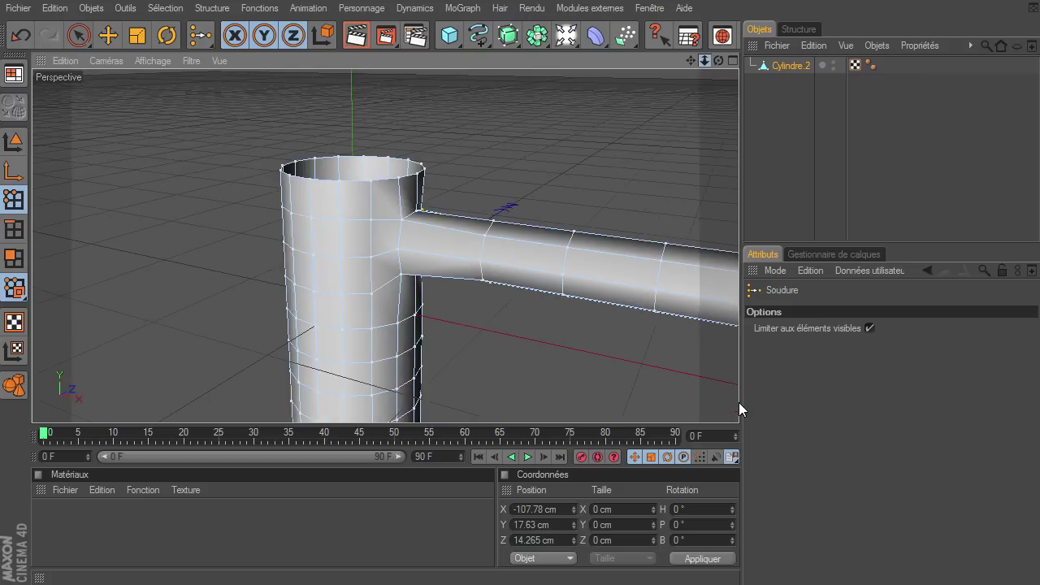
pyautogui.press('space')
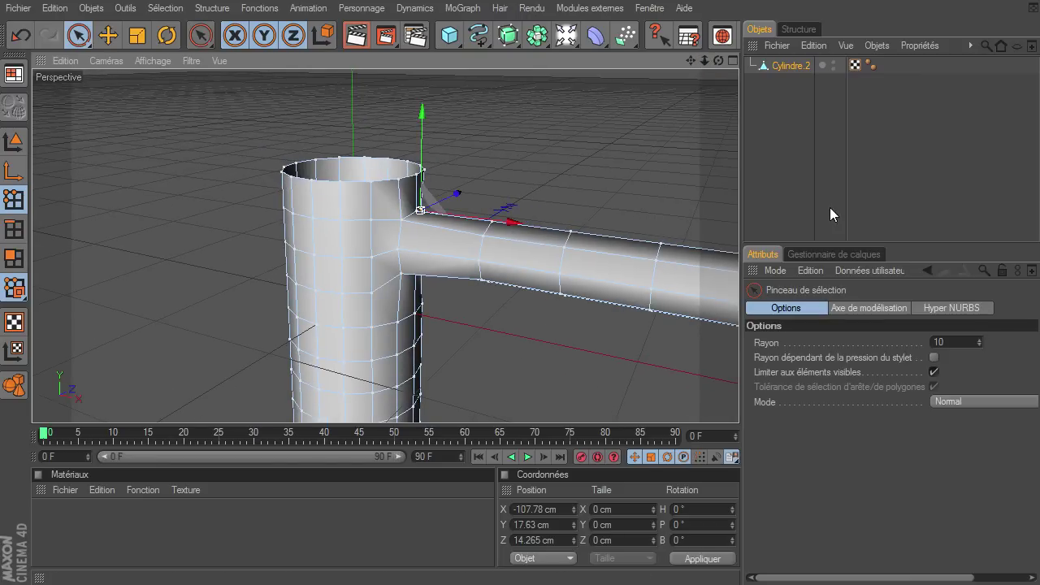
pyautogui.click(784, 171)
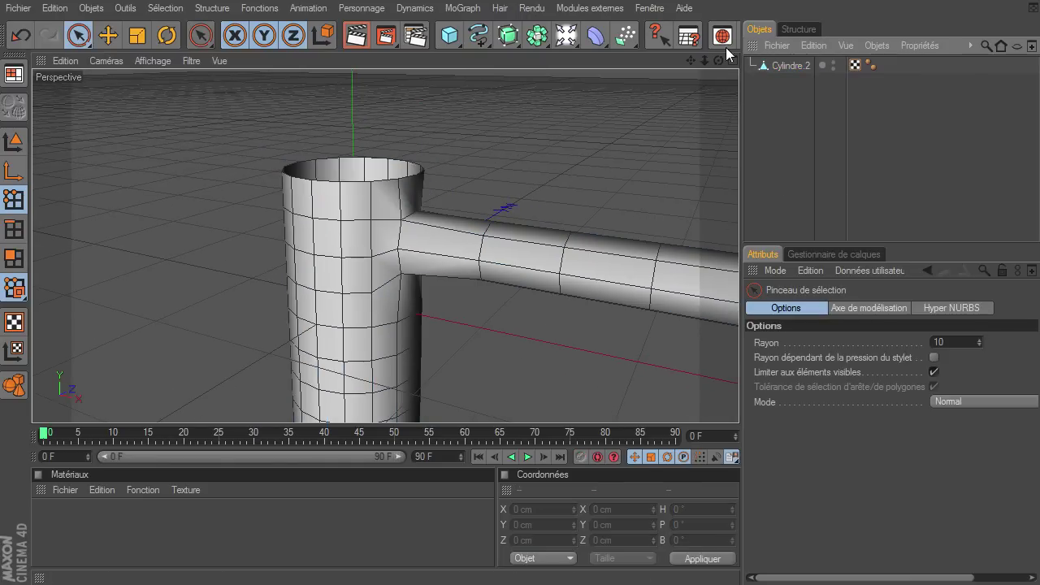
pyautogui.click(649, 7)
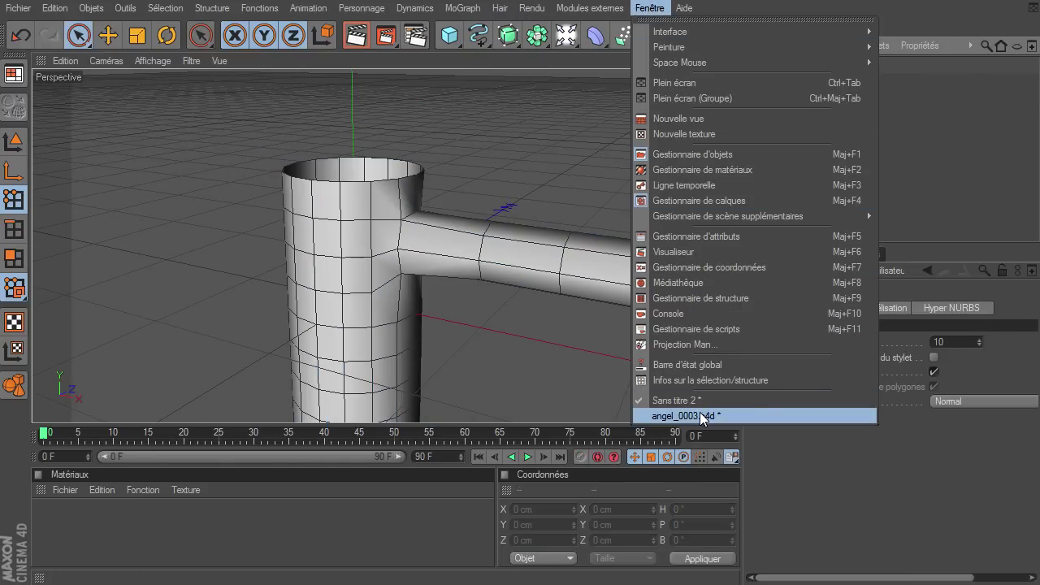
# Switch to angel_0003.c4d and pan the front, side and perspective views onto the figure
pyautogui.click(701, 416)
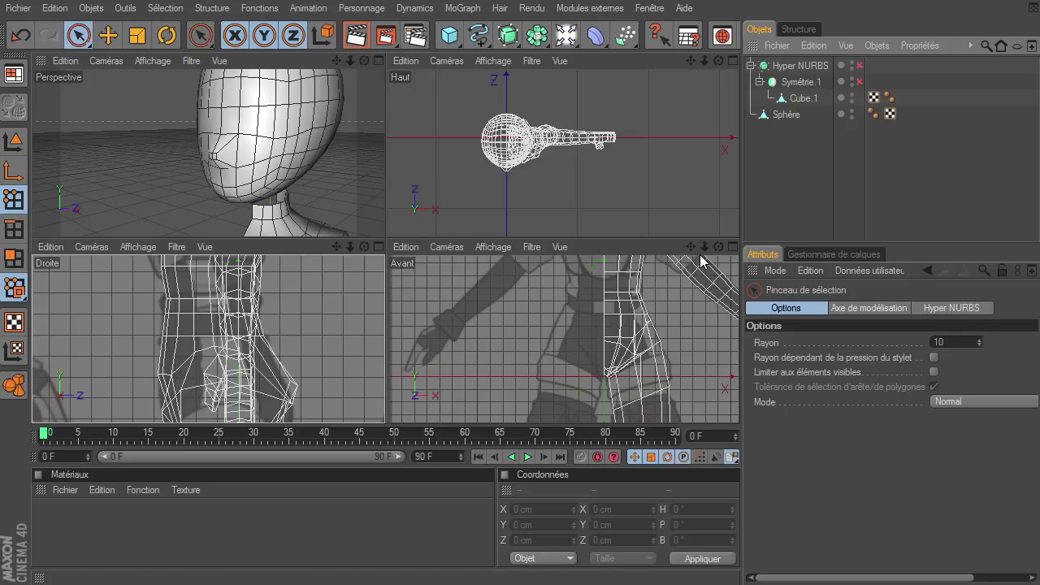
pyautogui.moveTo(691, 246); pyautogui.dragTo(739, 402)
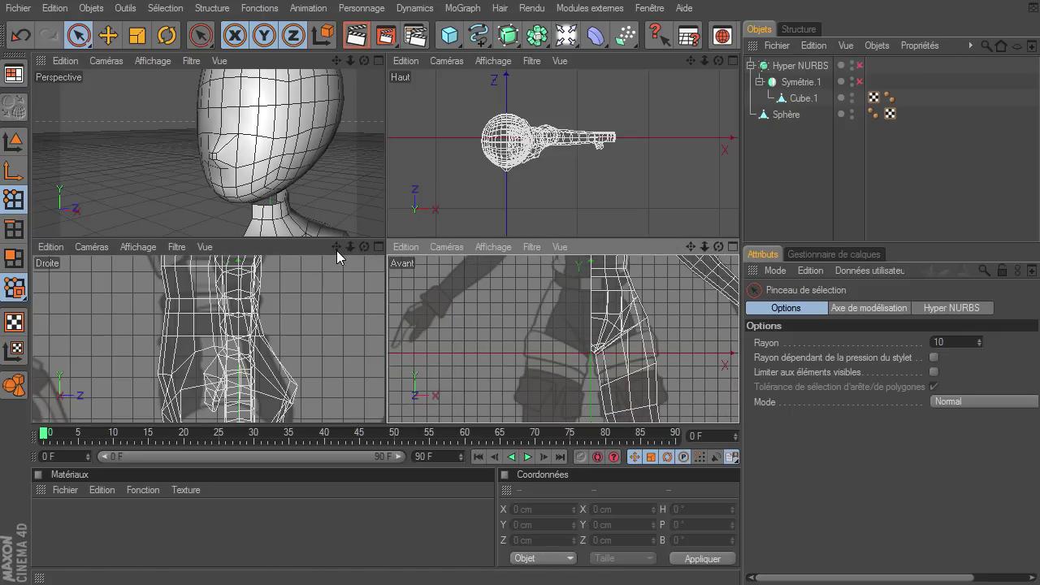
pyautogui.moveTo(336, 247); pyautogui.dragTo(384, 402)
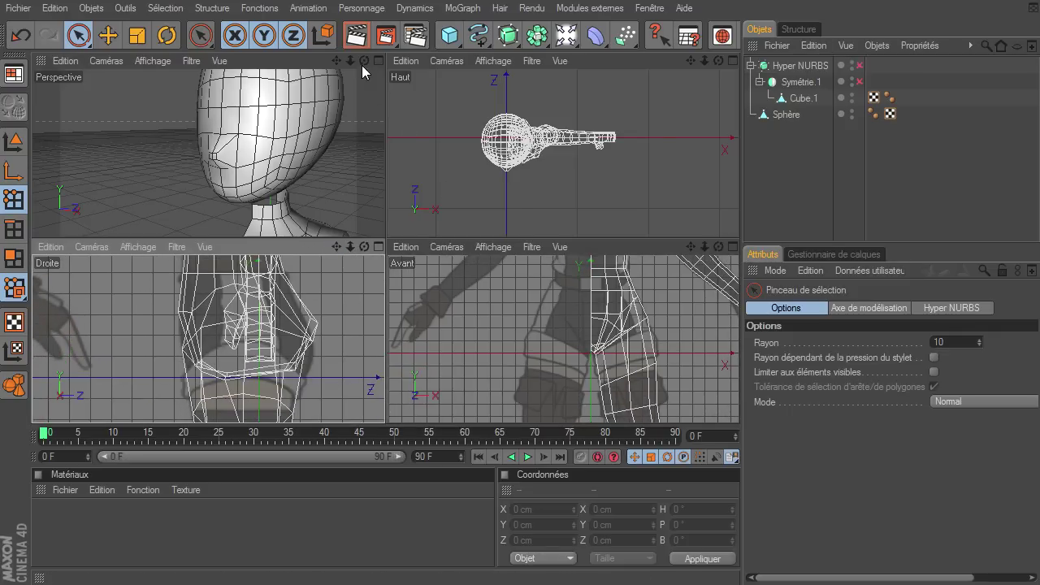
pyautogui.moveTo(343, 62); pyautogui.dragTo(385, 237)
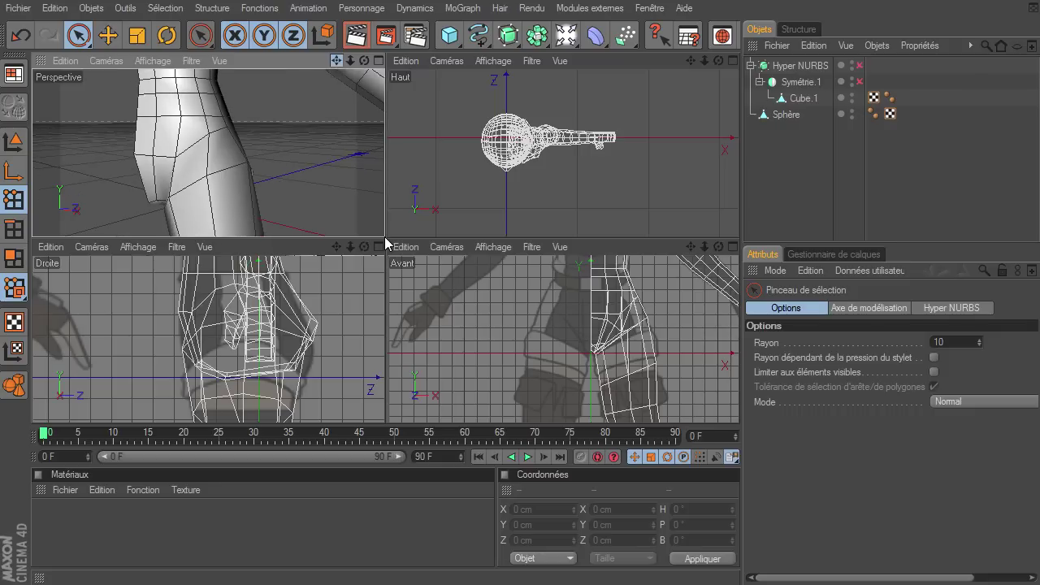
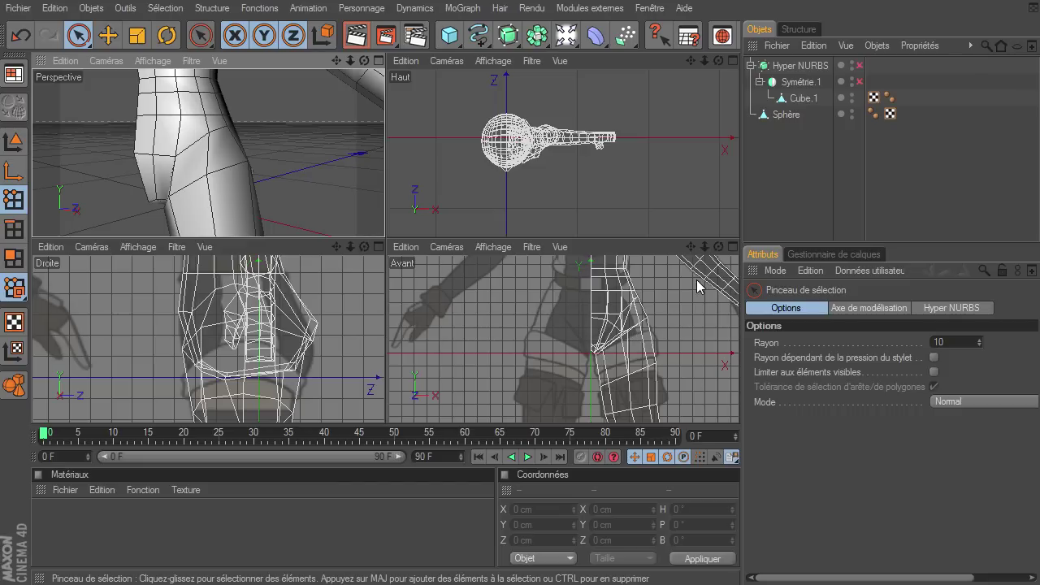
# Show the front view alone in Polygons mode with Cube.1 selected
pyautogui.click(734, 246)
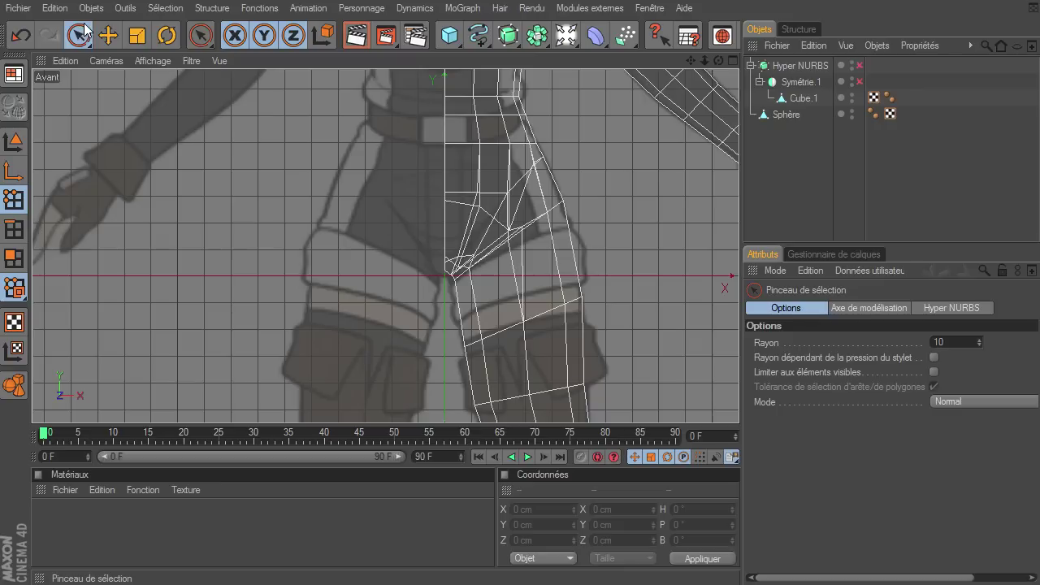
pyautogui.click(13, 257)
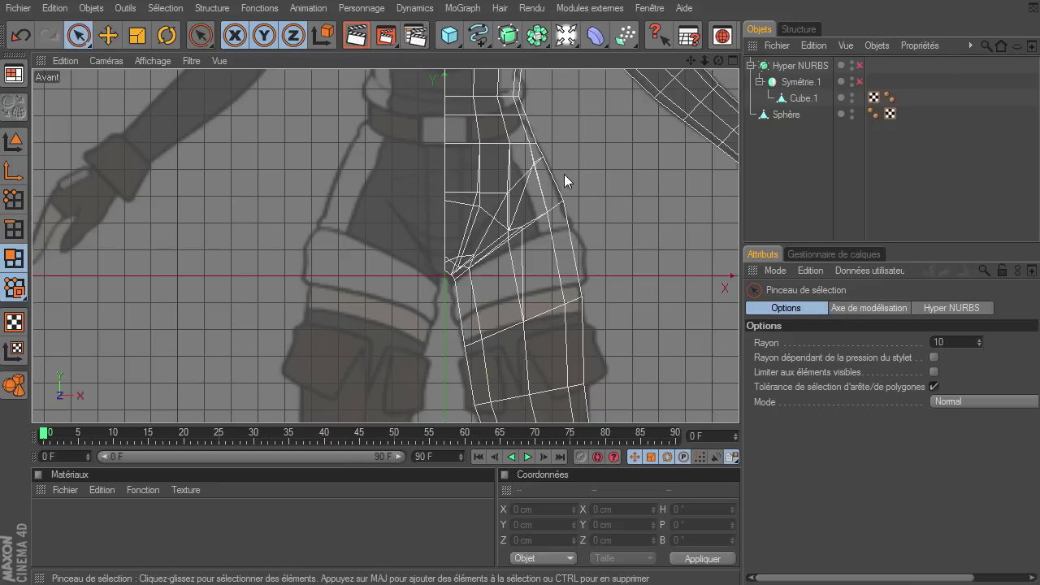
pyautogui.click(803, 99)
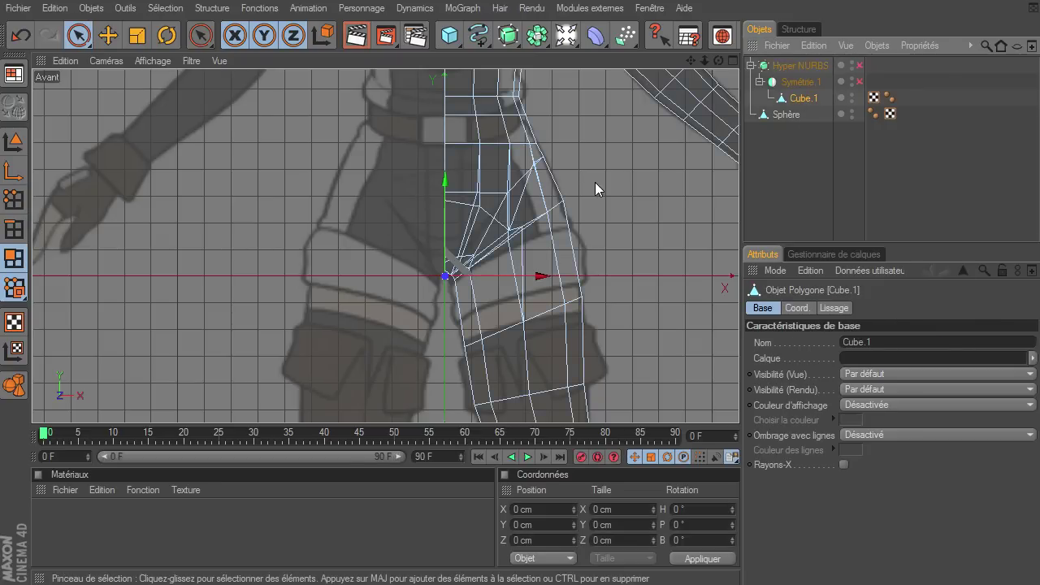
pyautogui.click(852, 117)
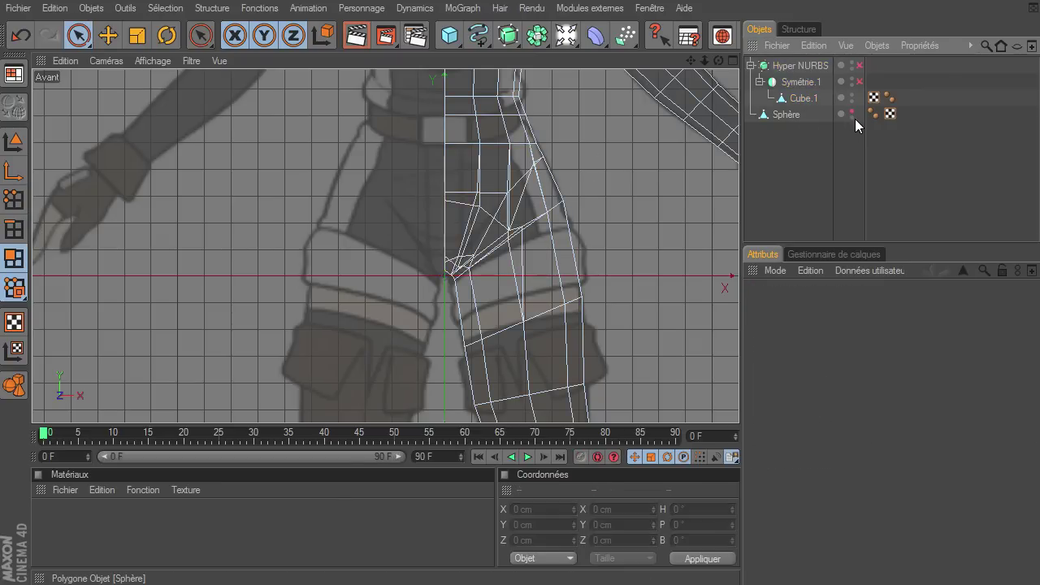
pyautogui.click(812, 104)
# Delete Cube.1's upper-leg polygons and leftover hip slivers, then restore the four-view layout
pyautogui.moveTo(560, 166); pyautogui.dragTo(459, 247)
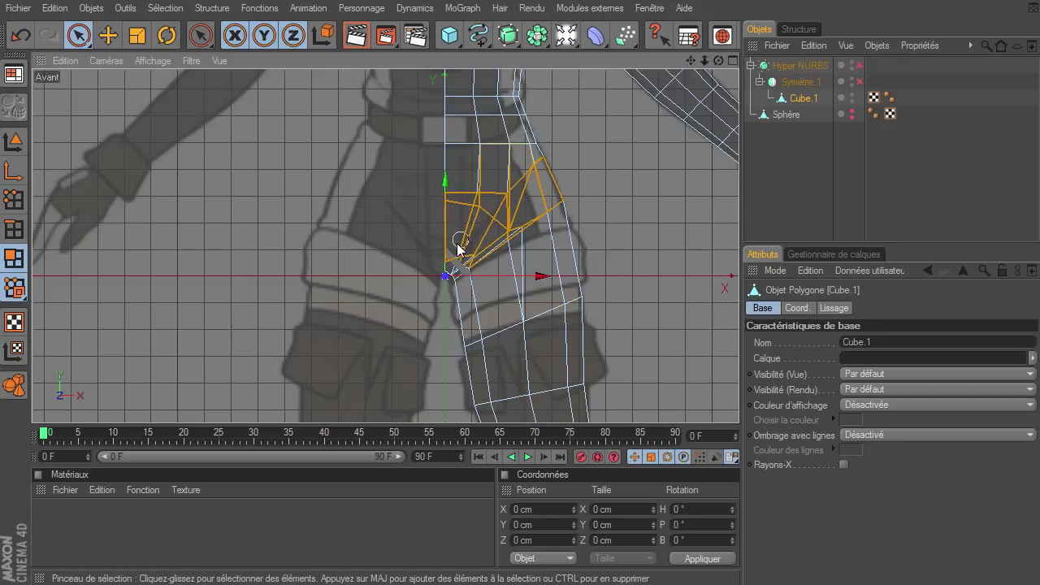
pyautogui.moveTo(492, 209)
pyautogui.mouseDown()
pyautogui.moveTo(441, 187)
pyautogui.moveTo(557, 162)
pyautogui.mouseUp()
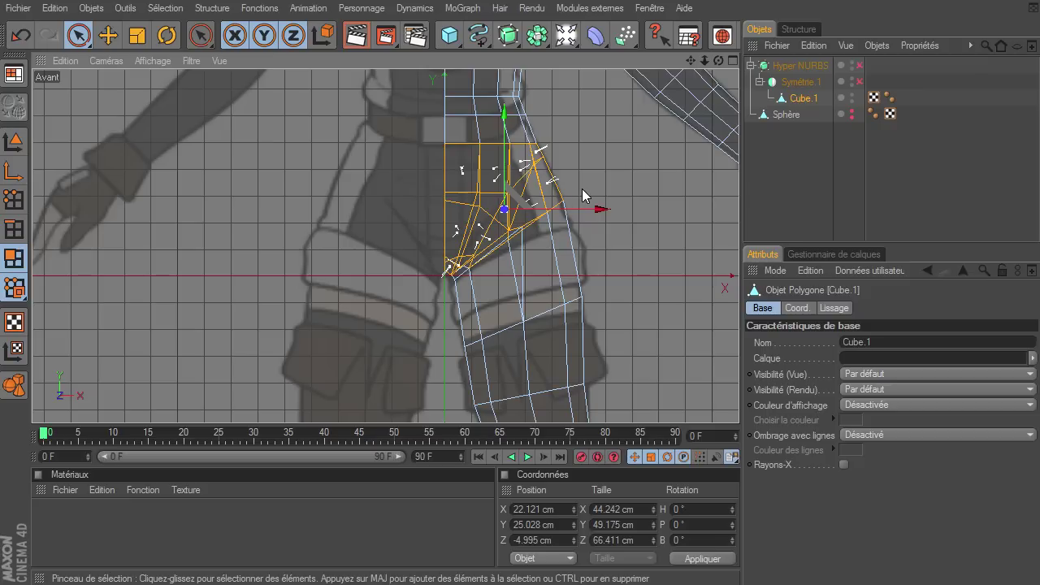
pyautogui.press('Delete')
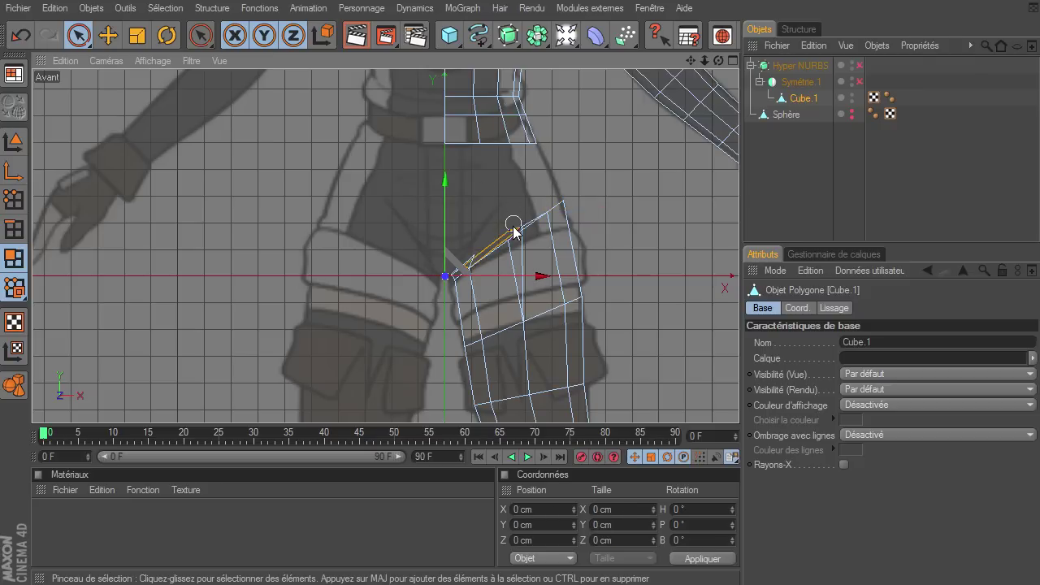
pyautogui.click(511, 233)
pyautogui.press('Delete')
pyautogui.click(471, 251)
pyautogui.press('Delete')
pyautogui.click(457, 271)
pyautogui.click(624, 225)
pyautogui.click(733, 61)
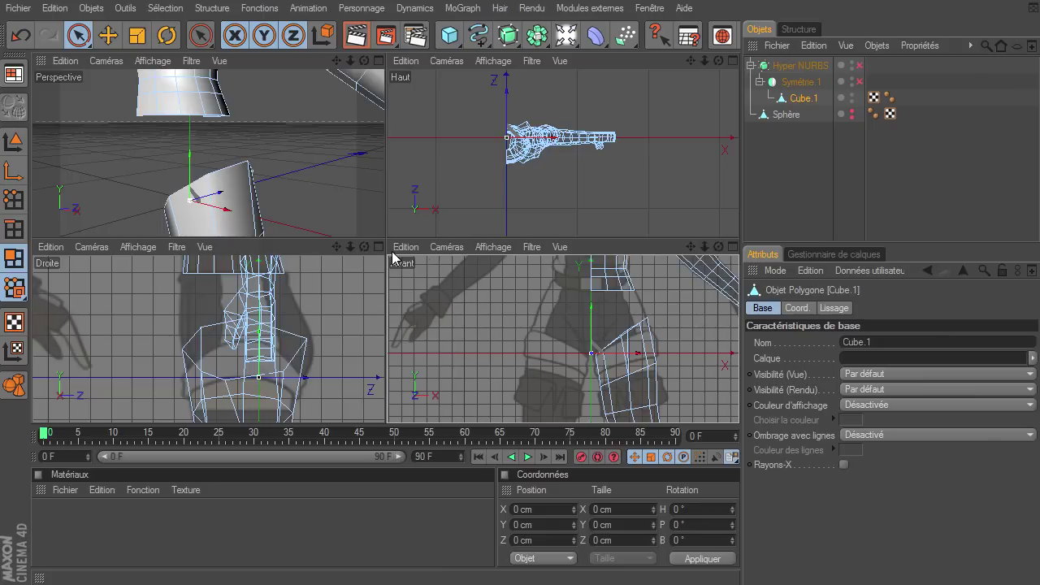
# Delete the hand, forearm and shoulder polygons, then deselect and reframe the perspective view
pyautogui.moveTo(705, 247)
pyautogui.mouseDown()
pyautogui.moveTo(725, 369)
pyautogui.moveTo(650, 303)
pyautogui.mouseUp()
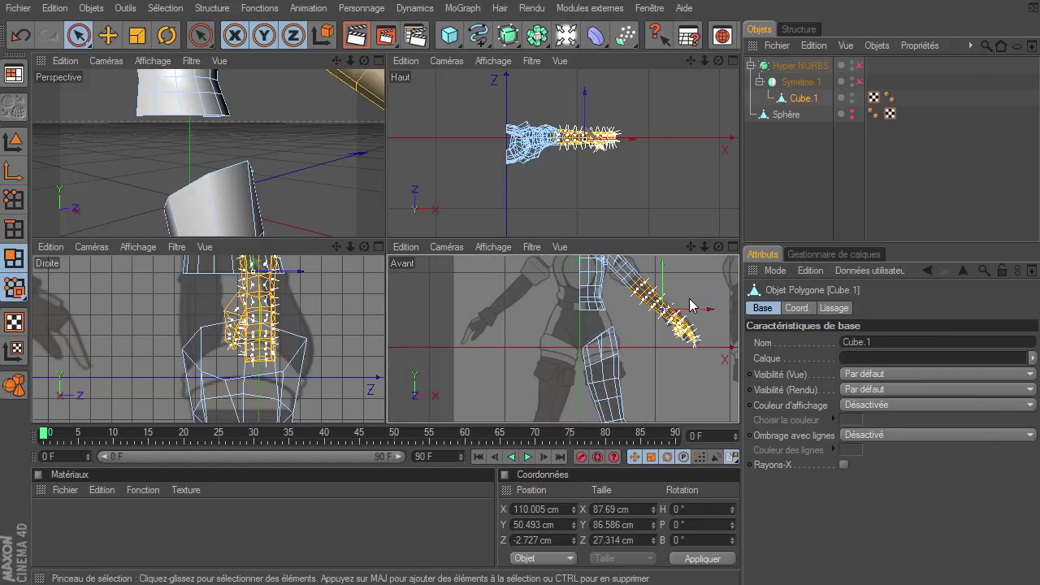
pyautogui.press('Delete')
pyautogui.moveTo(630, 289); pyautogui.dragTo(650, 280)
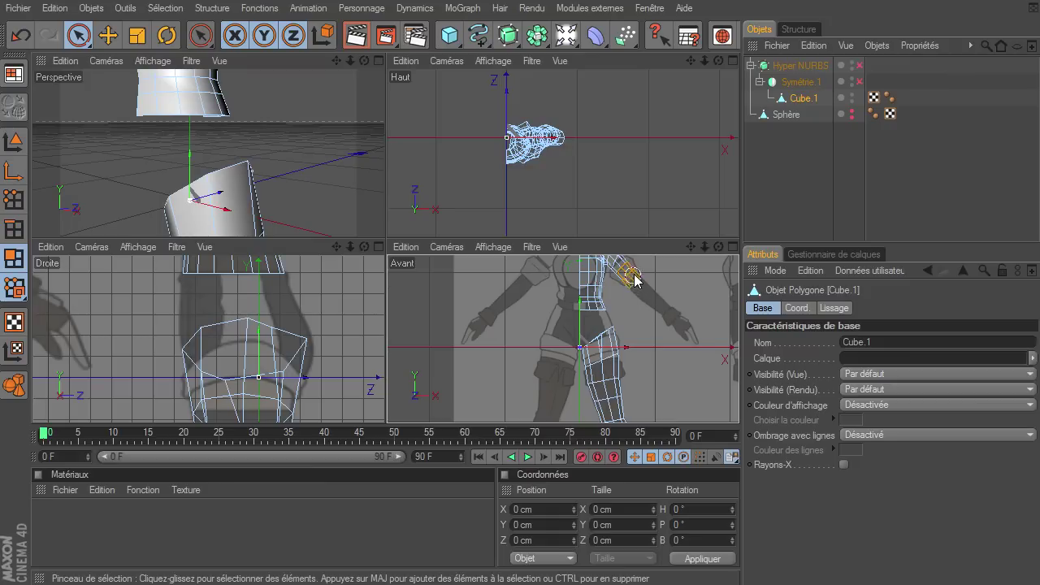
pyautogui.press('Delete')
pyautogui.click(748, 189)
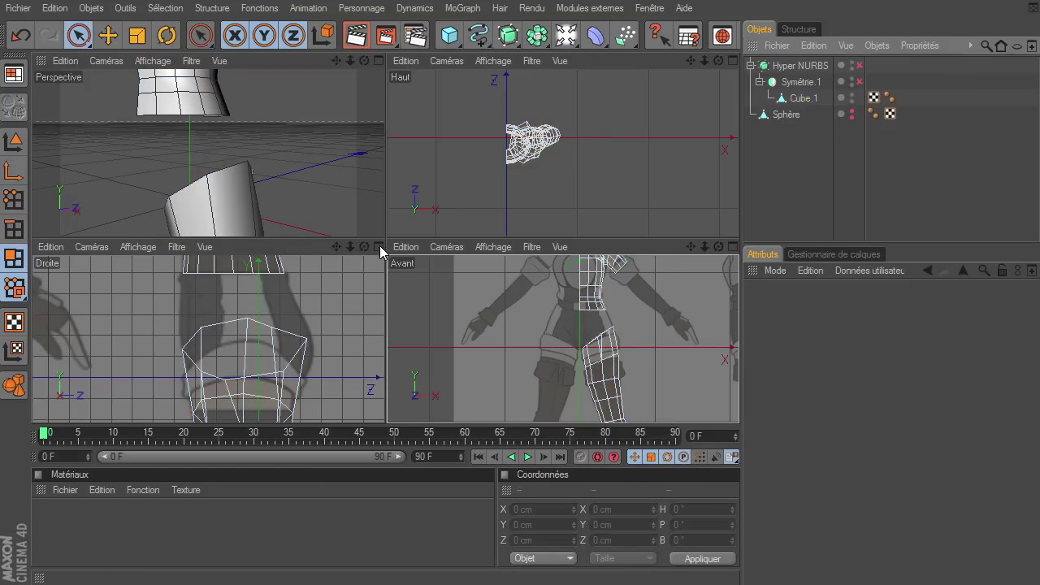
pyautogui.moveTo(349, 65); pyautogui.dragTo(384, 236)
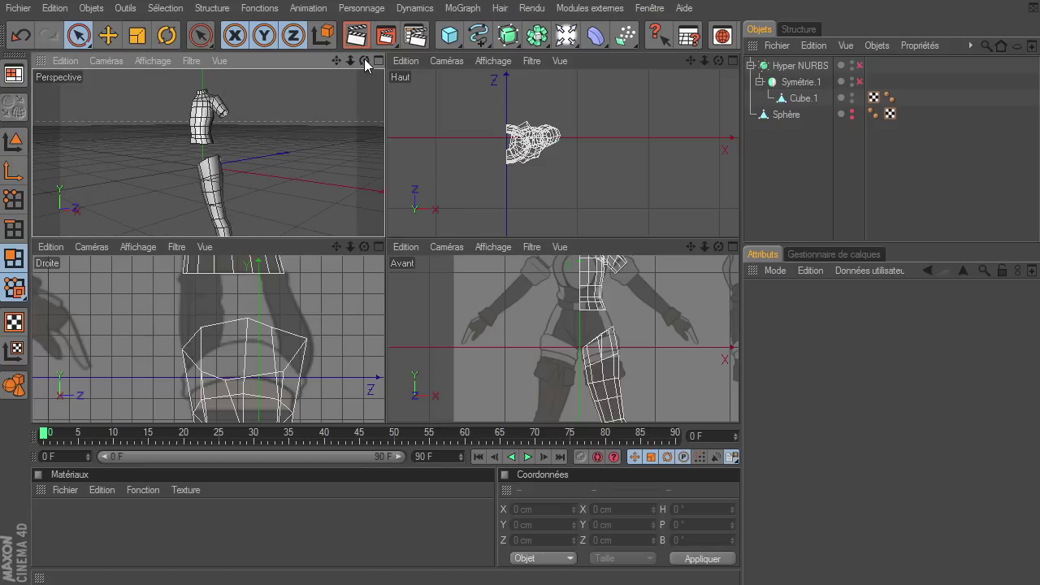
pyautogui.moveTo(364, 63); pyautogui.dragTo(79, 225)
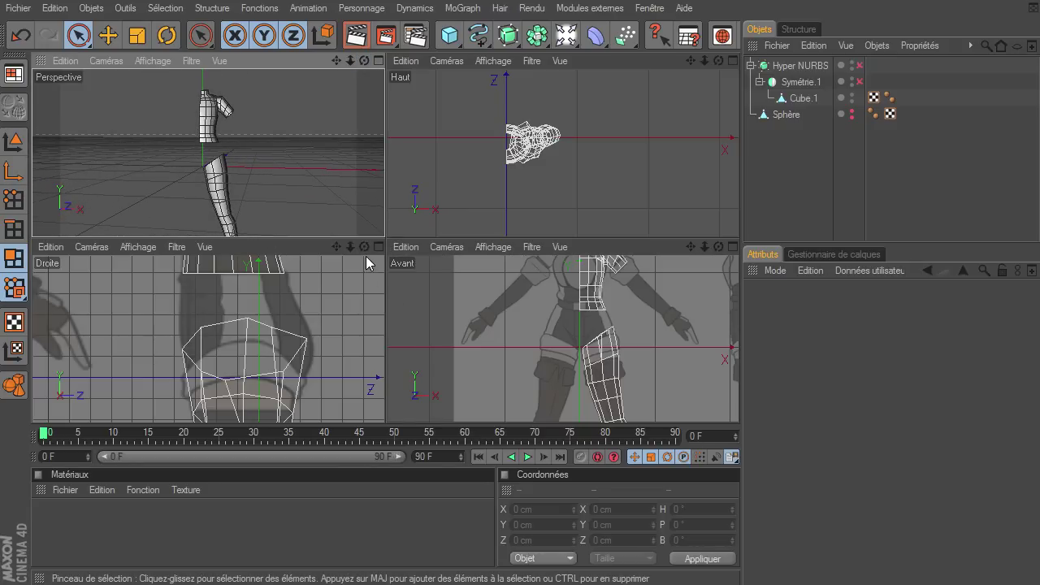
# Enlarge the perspective view, zoom onto the torso-leg gap, and switch to Edges mode
pyautogui.click(733, 247)
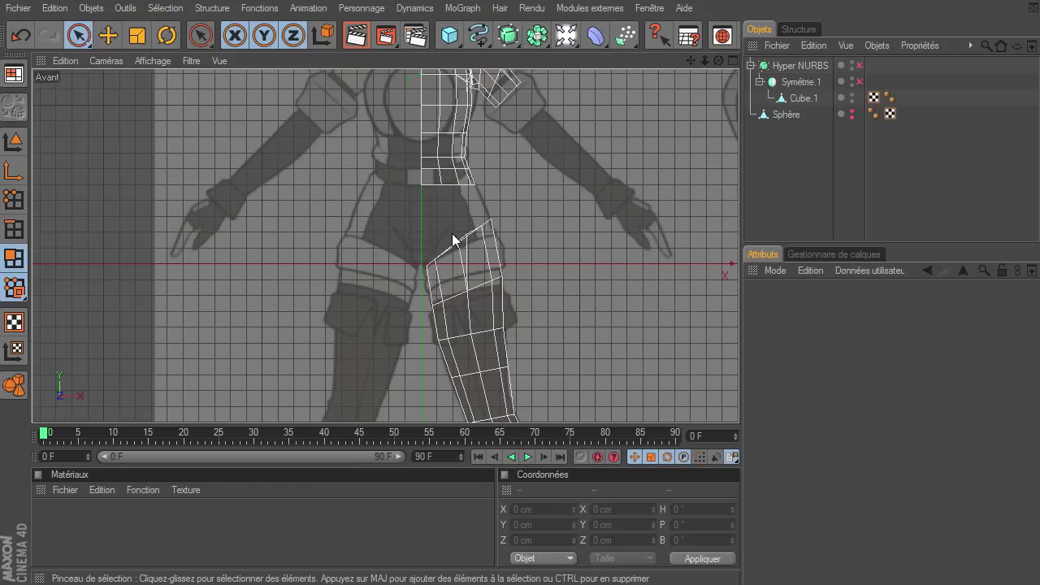
pyautogui.click(734, 61)
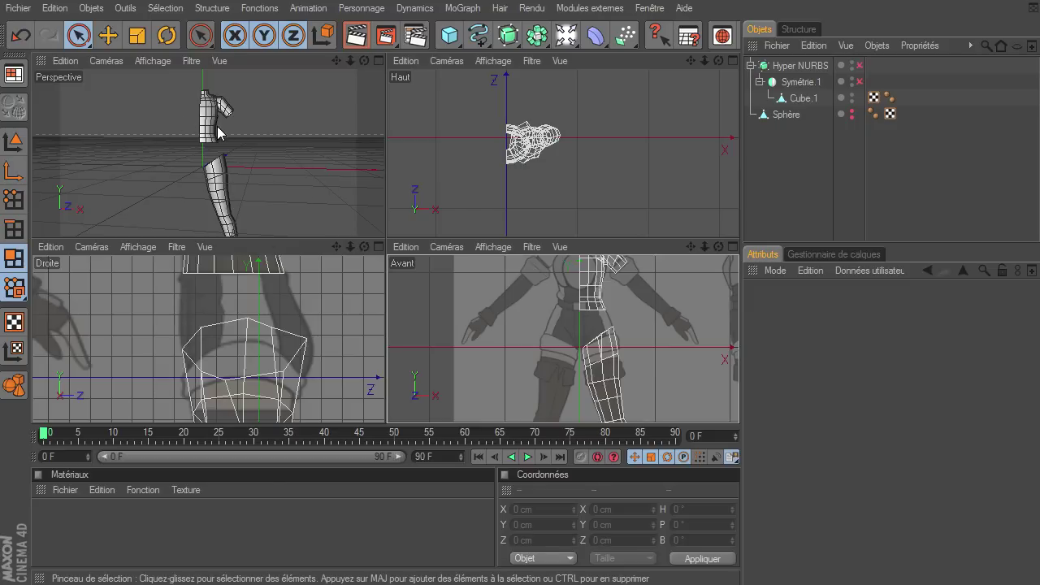
pyautogui.click(379, 61)
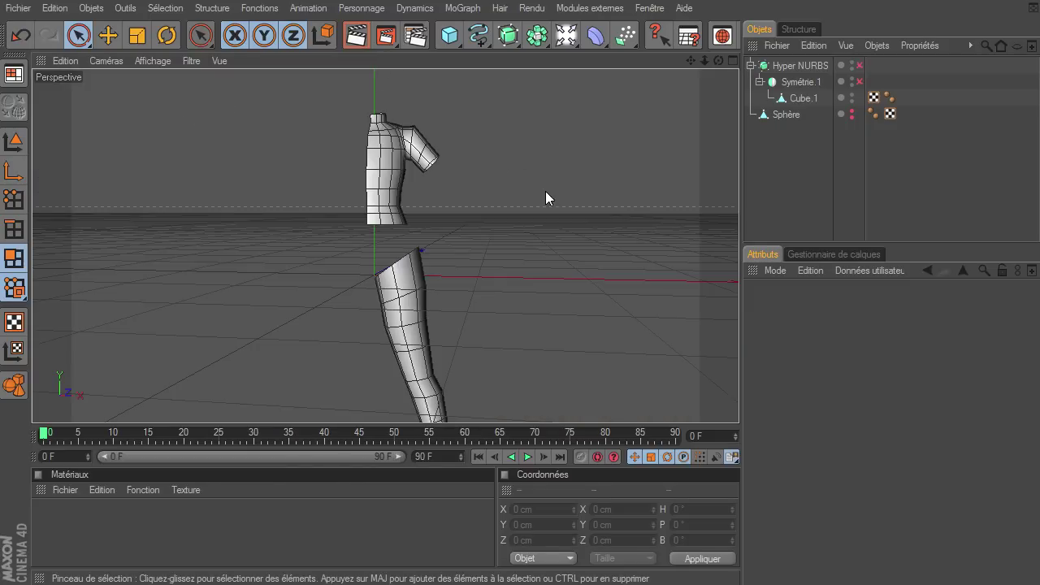
pyautogui.keyDown('alt'); pyautogui.moveTo(739, 402); pyautogui.dragTo(739, 402); pyautogui.keyUp('alt')
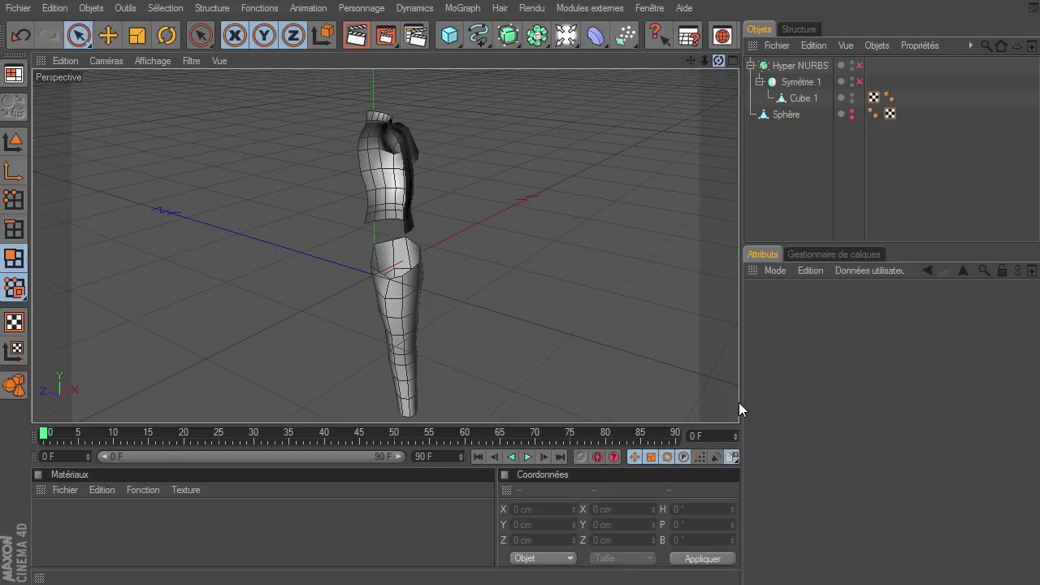
pyautogui.scroll(5, 739, 402)
pyautogui.scroll(4, 738, 402)
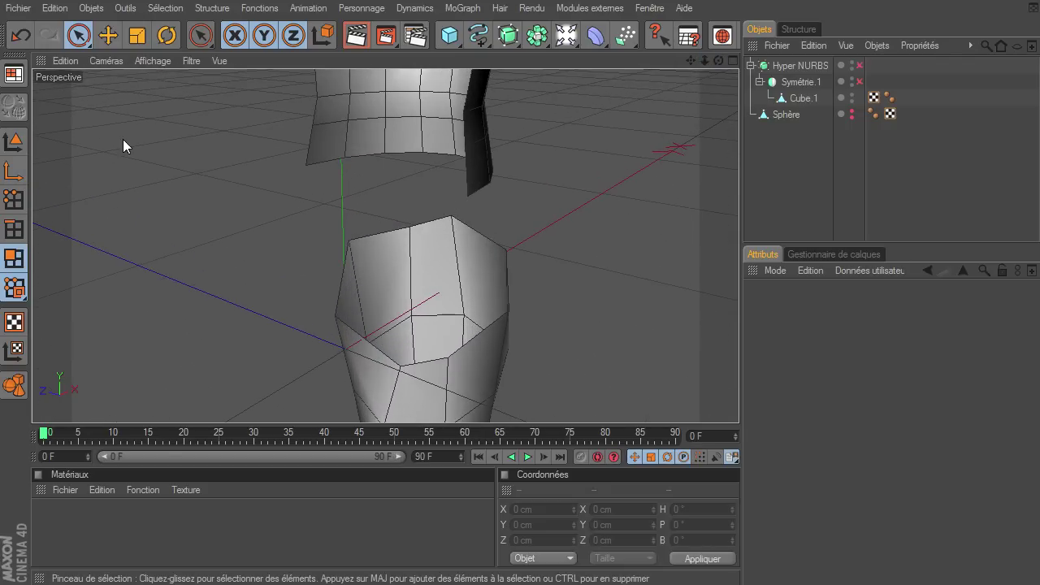
pyautogui.click(14, 257)
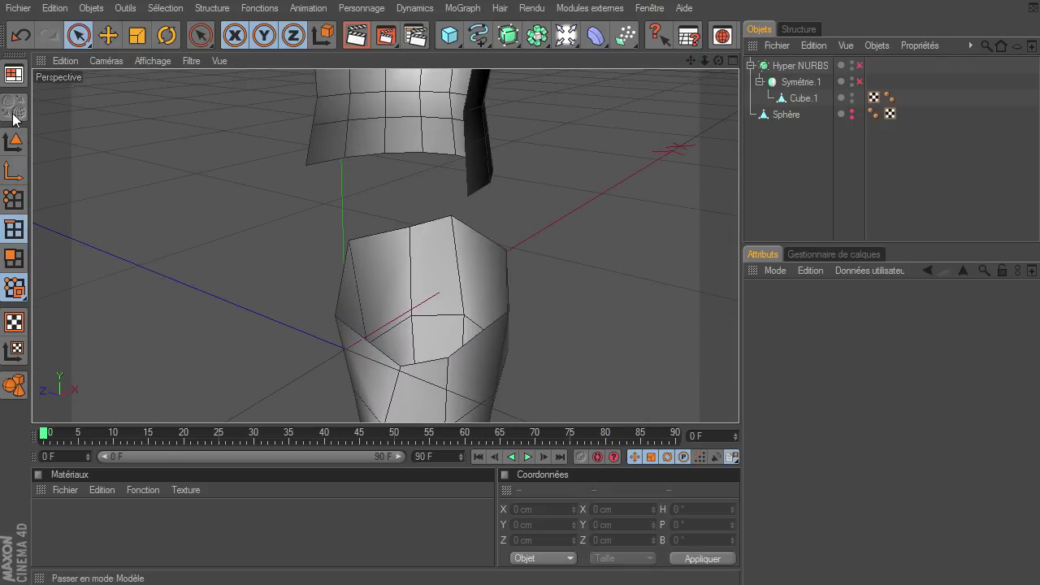
# Select Cube.1's torso bottom border edges plus the side piece's bottom edge
pyautogui.click(816, 99)
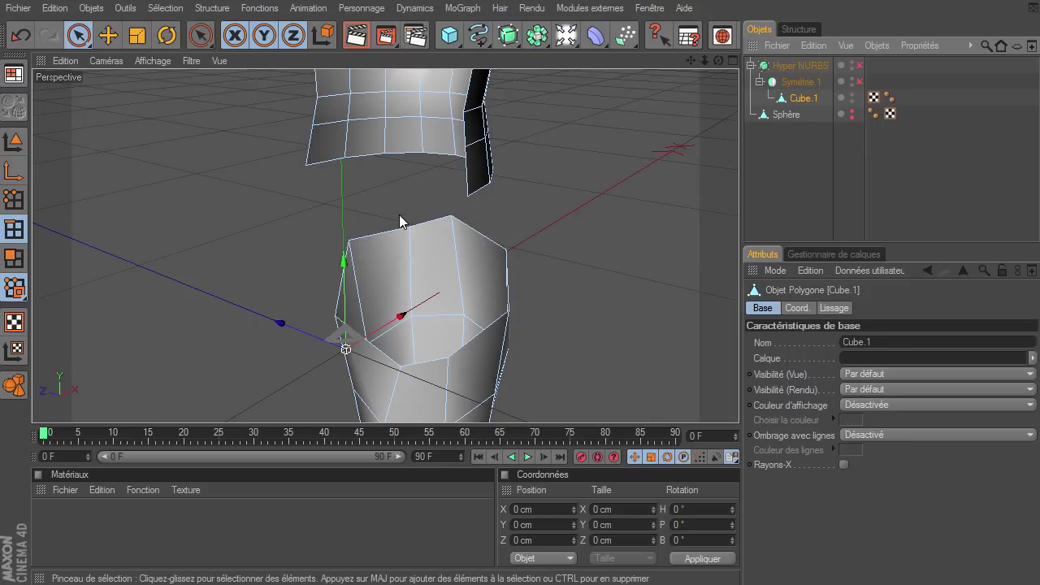
pyautogui.click(321, 161)
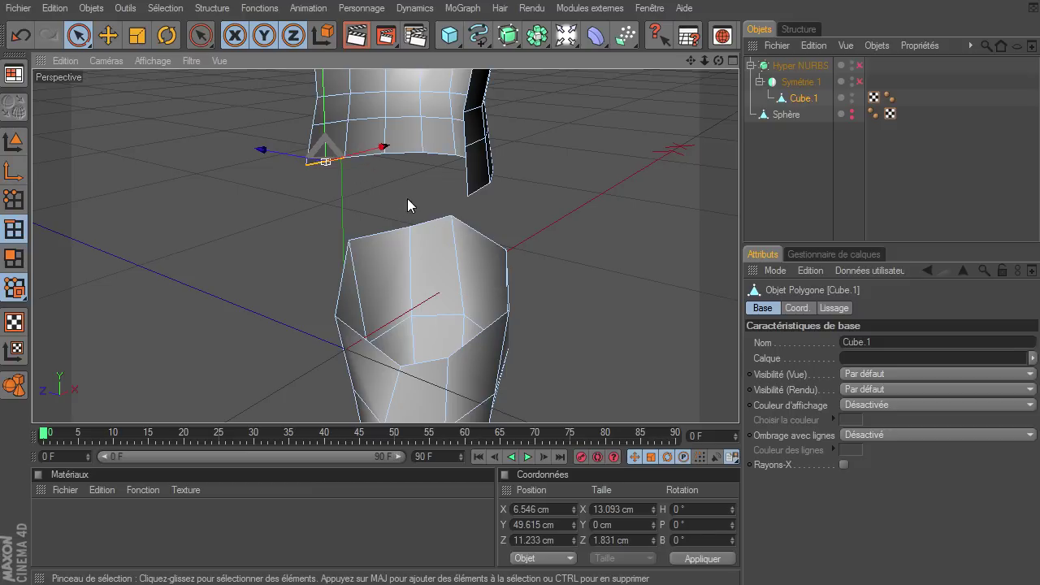
pyautogui.keyDown('shift'); pyautogui.moveTo(377, 181); pyautogui.dragTo(395, 142); pyautogui.keyUp('shift')
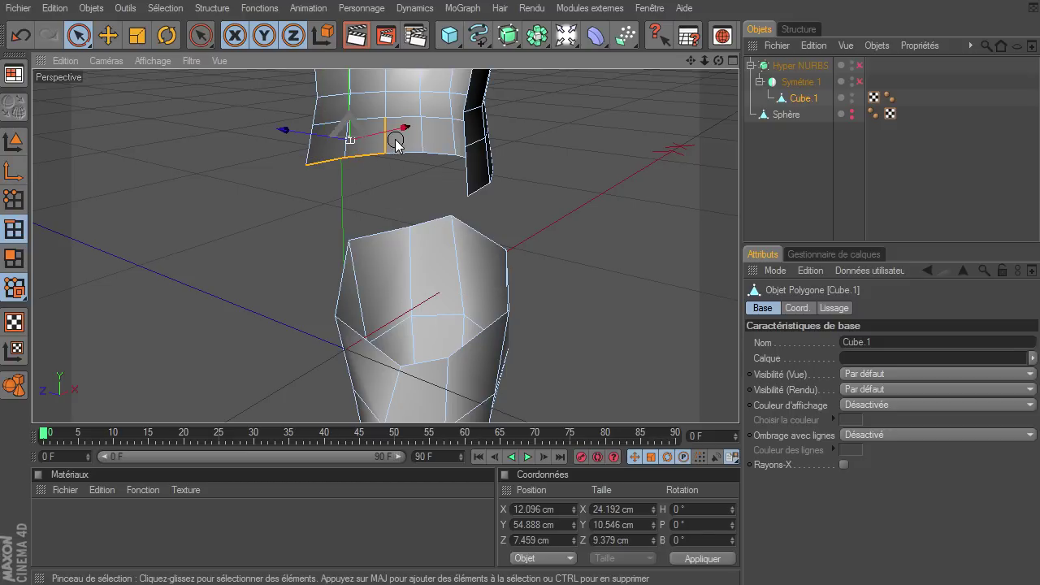
pyautogui.keyDown('ctrl'); pyautogui.click(396, 142); pyautogui.keyUp('ctrl')
pyautogui.moveTo(718, 61); pyautogui.dragTo(739, 402)
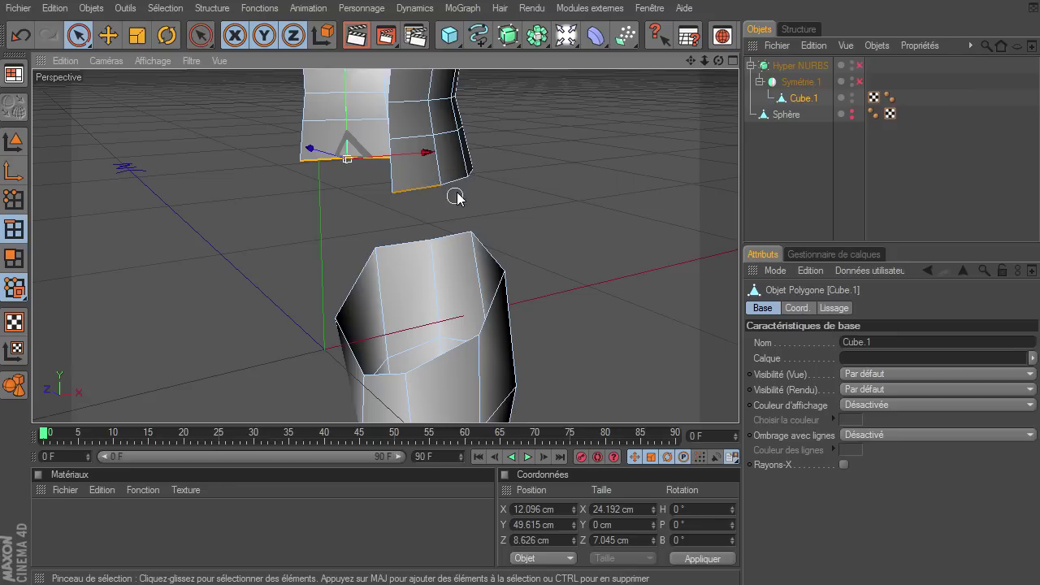
pyautogui.keyDown('shift'); pyautogui.click(457, 186); pyautogui.keyUp('shift')
pyautogui.moveTo(718, 60)
pyautogui.mouseDown()
pyautogui.moveTo(738, 402)
pyautogui.moveTo(209, 132)
pyautogui.mouseUp()
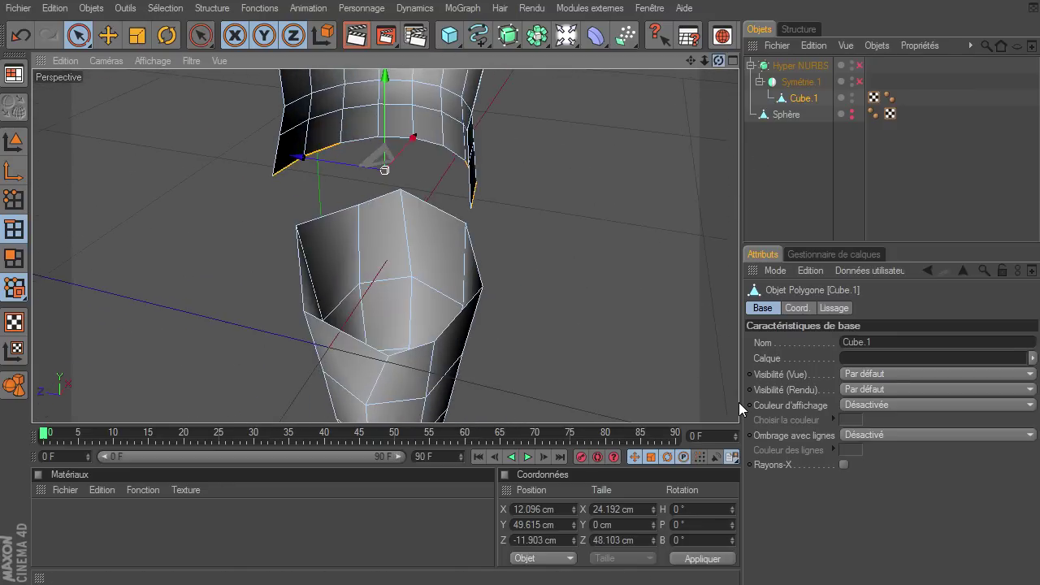
pyautogui.click(211, 10)
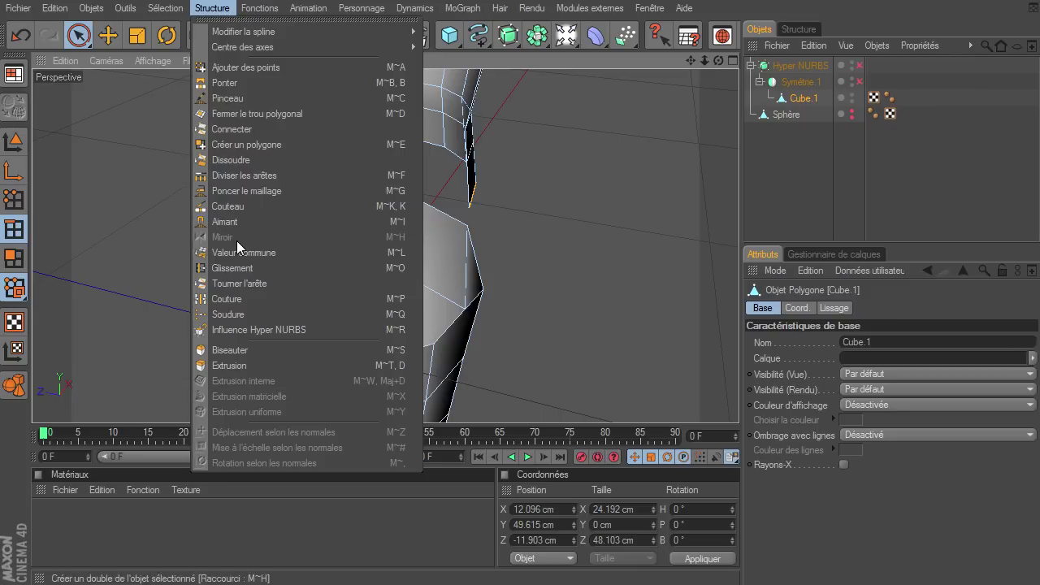
# Stitch the torso's bottom border to the leg's edge, then zoom in on the lower mesh
pyautogui.click(236, 293)
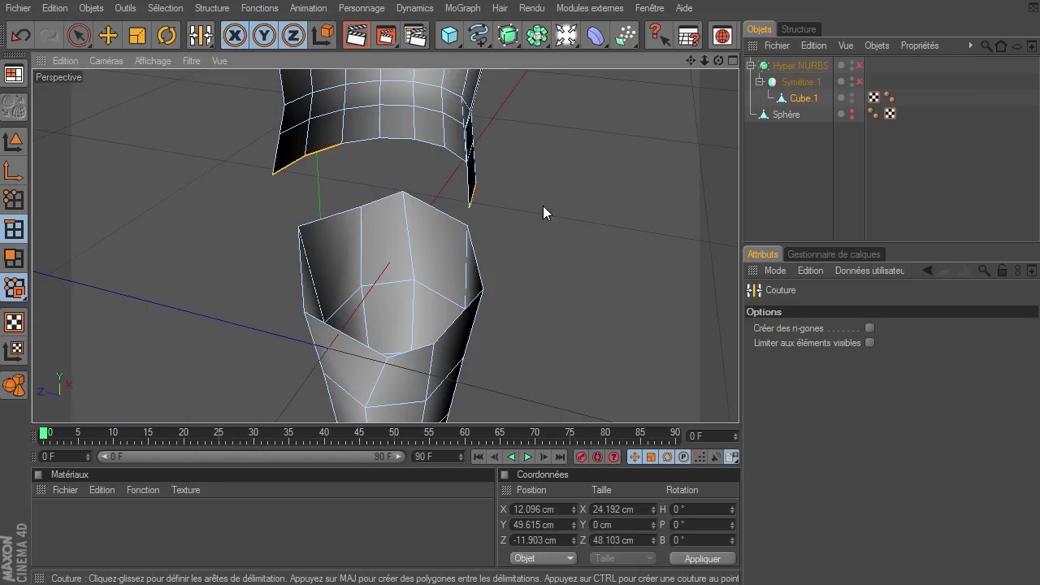
pyautogui.moveTo(718, 61); pyautogui.dragTo(739, 402)
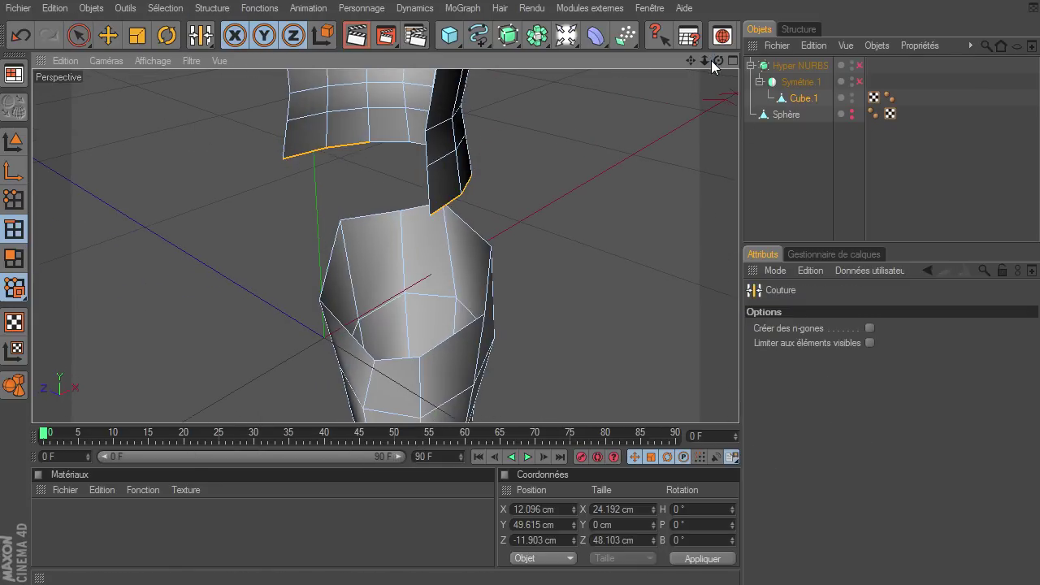
pyautogui.moveTo(285, 158); pyautogui.dragTo(448, 216)
pyautogui.moveTo(718, 62); pyautogui.dragTo(738, 402)
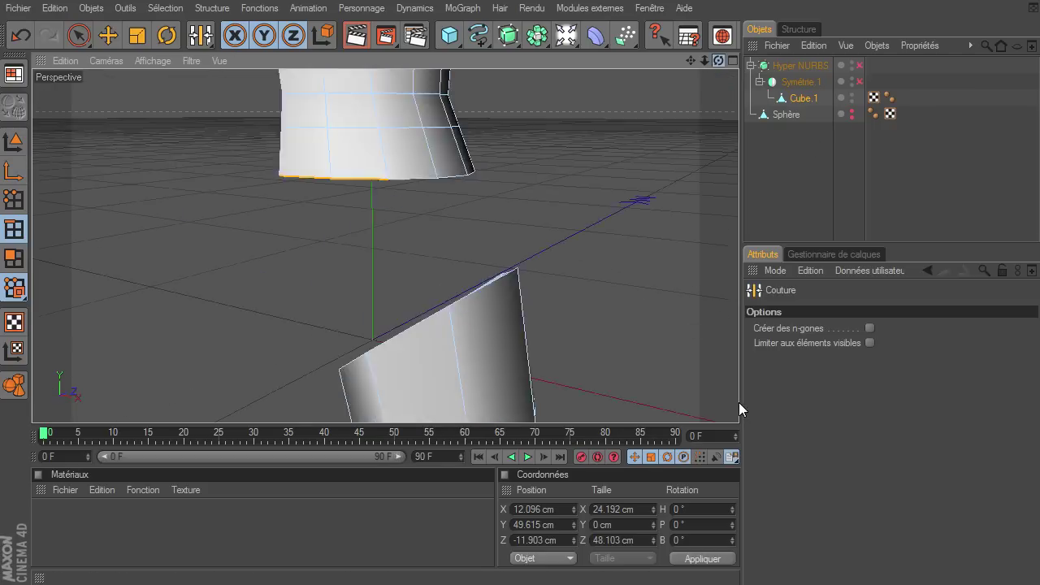
pyautogui.moveTo(703, 62); pyautogui.dragTo(739, 408)
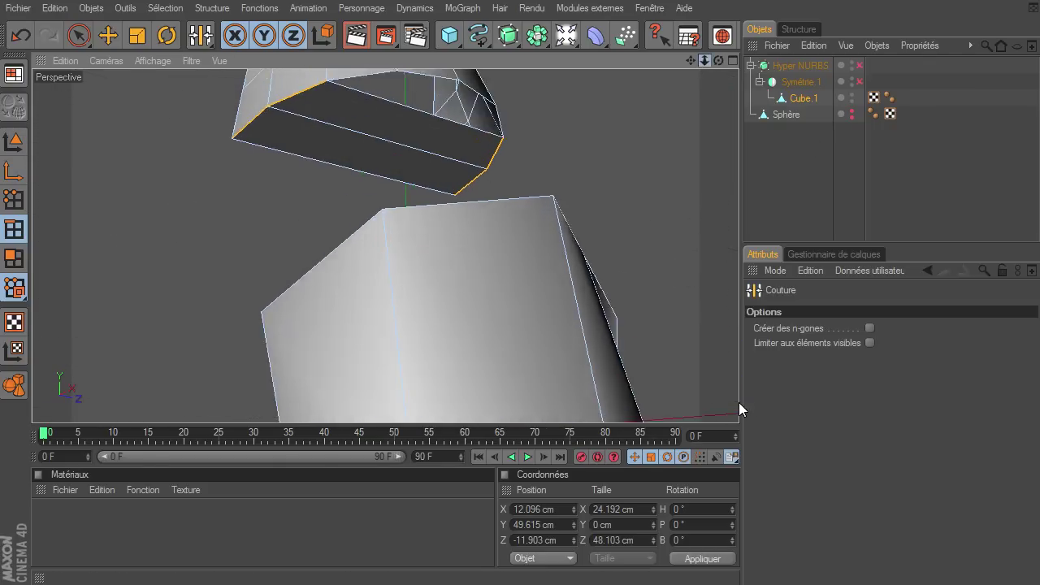
pyautogui.scroll(-5, 738, 402)
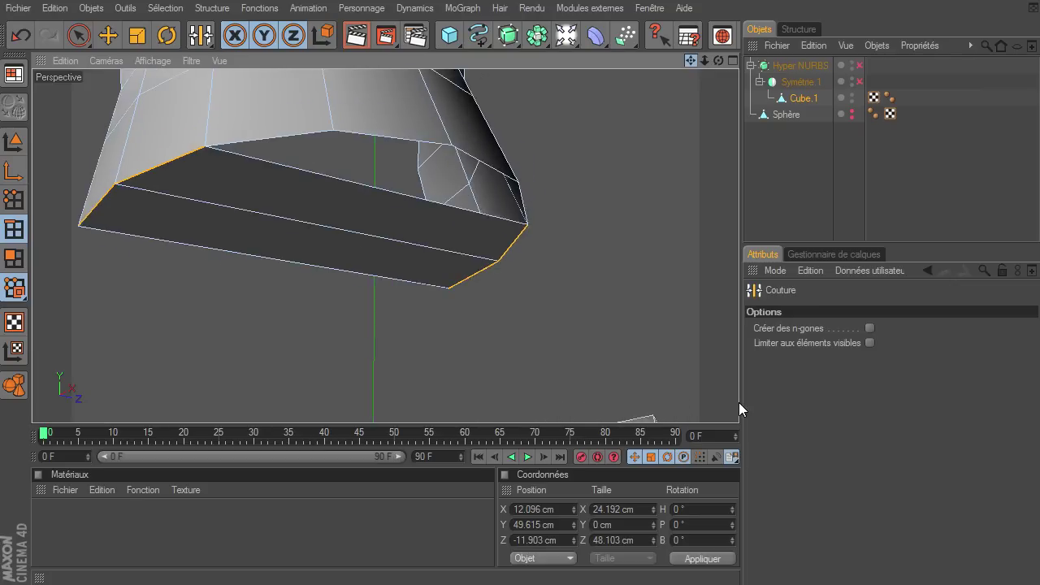
pyautogui.press('space')
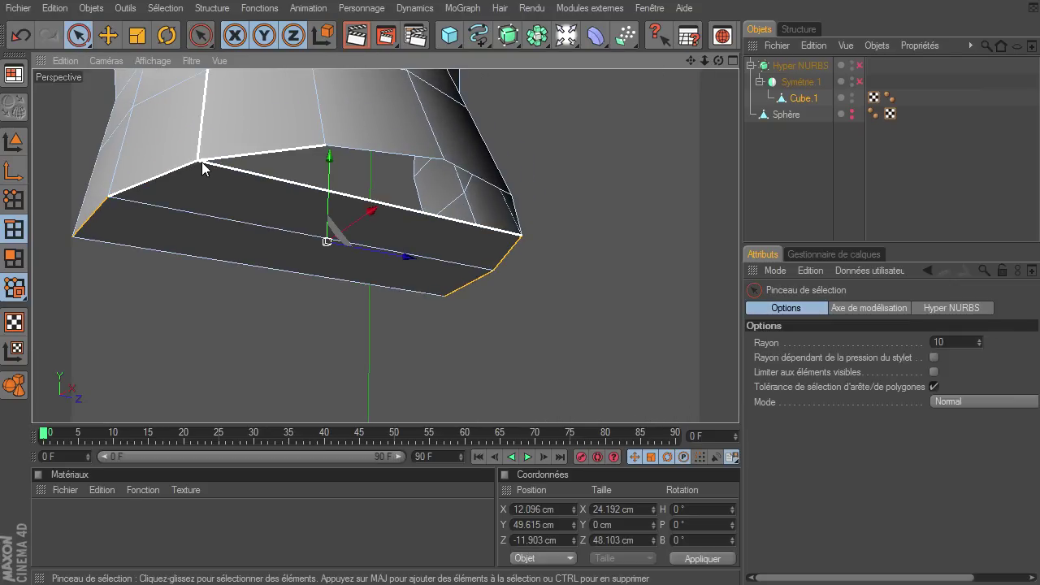
# In Points mode, run Optimise to remove the isolated stray points
pyautogui.click(14, 200)
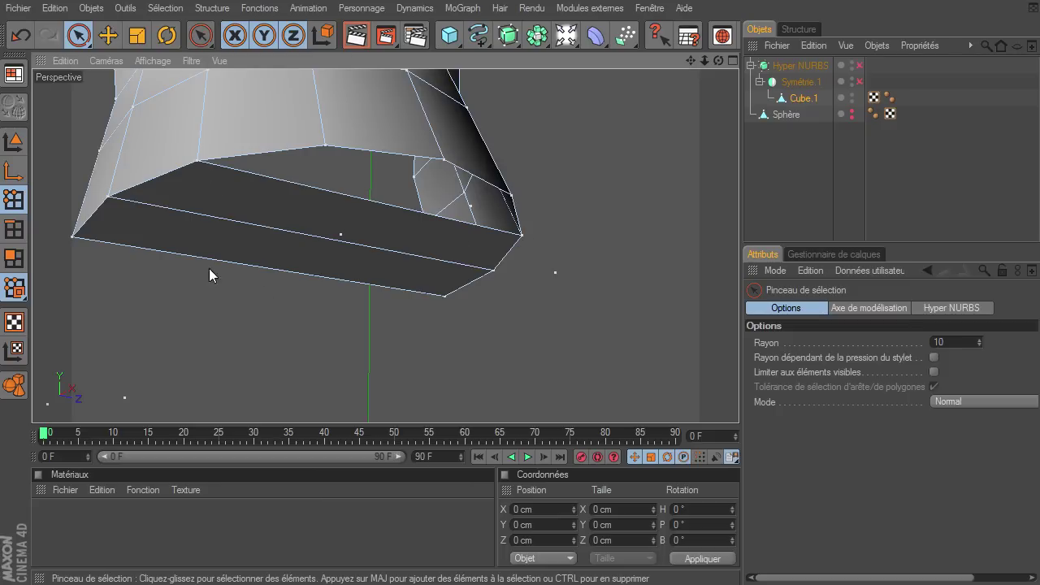
pyautogui.press('k')
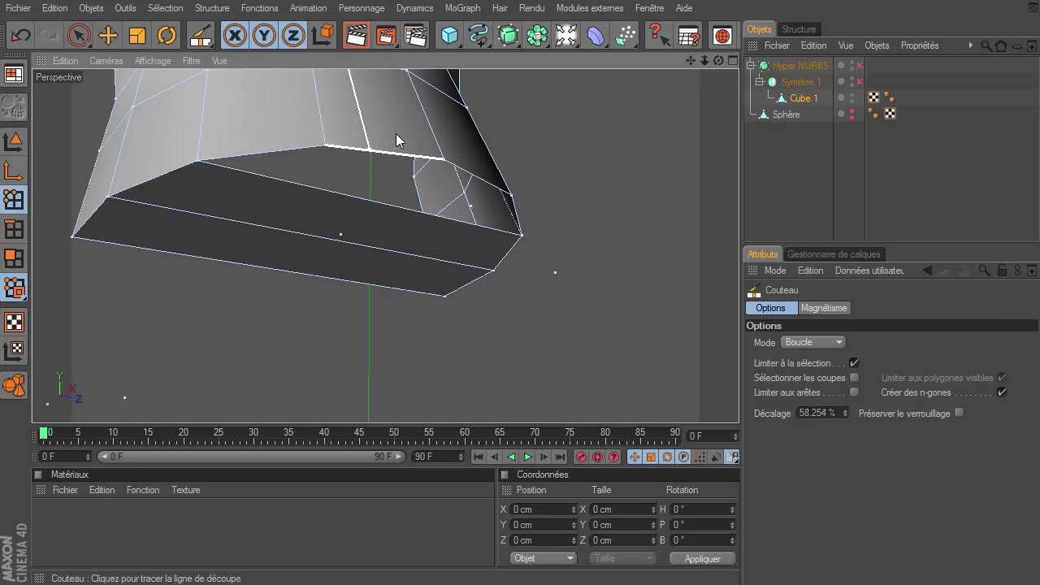
pyautogui.press('space')
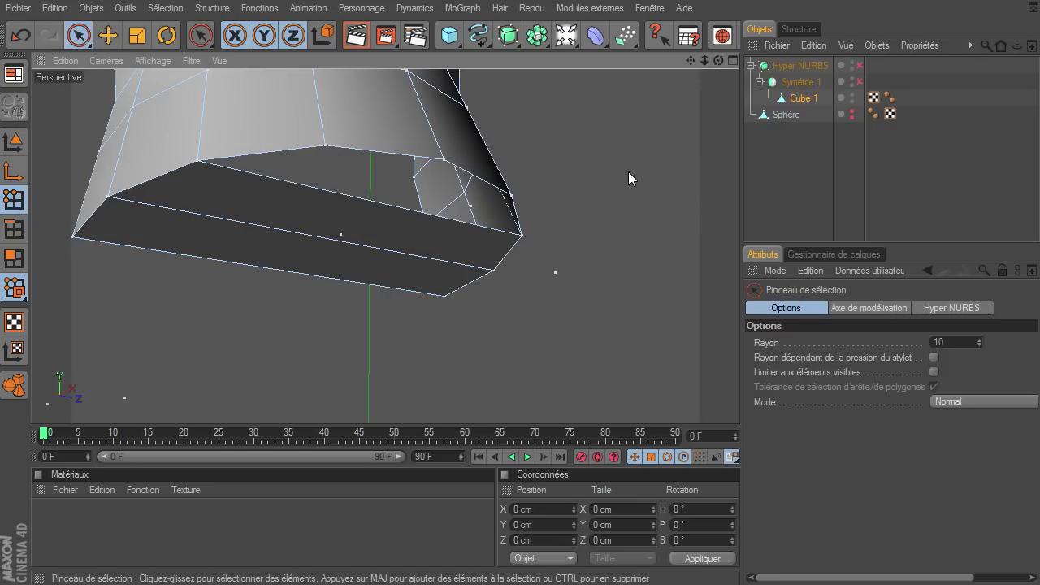
pyautogui.rightClick(504, 140)
pyautogui.click(528, 525)
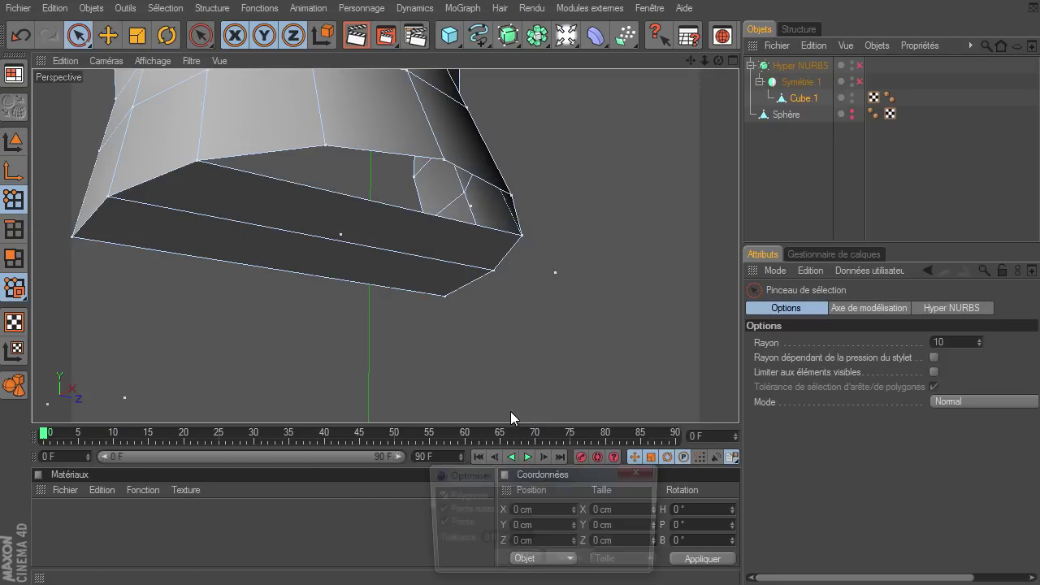
pyautogui.click(528, 566)
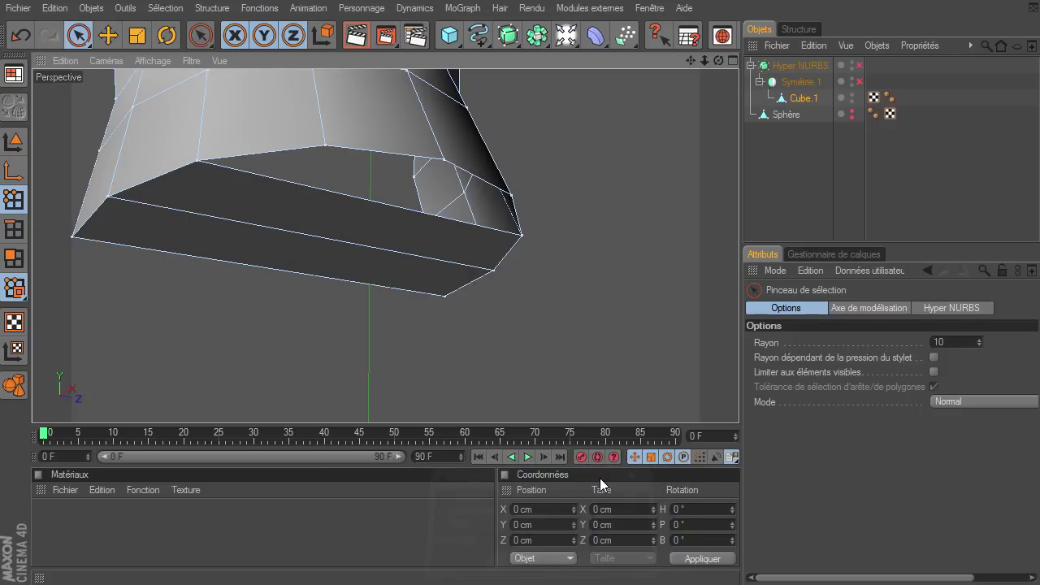
# Cut three edge loops across Cube.1's bottom with the knife tool
pyautogui.click(792, 99)
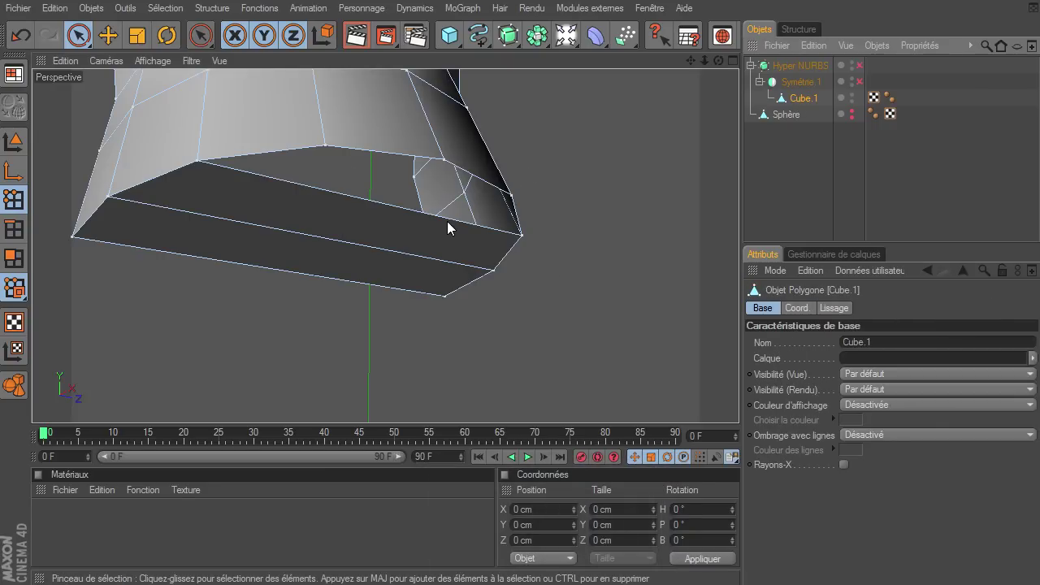
pyautogui.press('k')
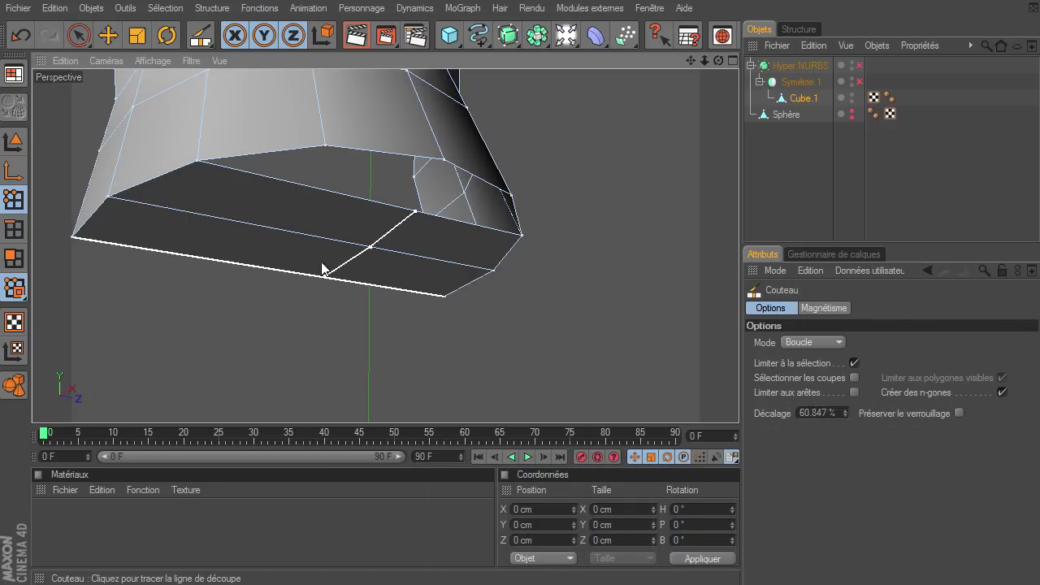
pyautogui.click(190, 266)
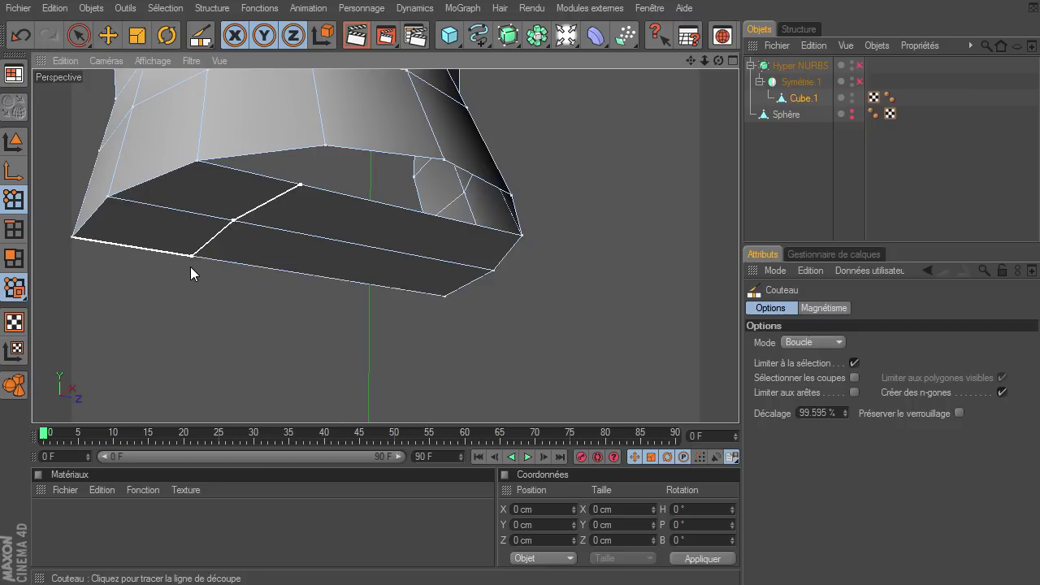
pyautogui.click(299, 289)
pyautogui.click(362, 306)
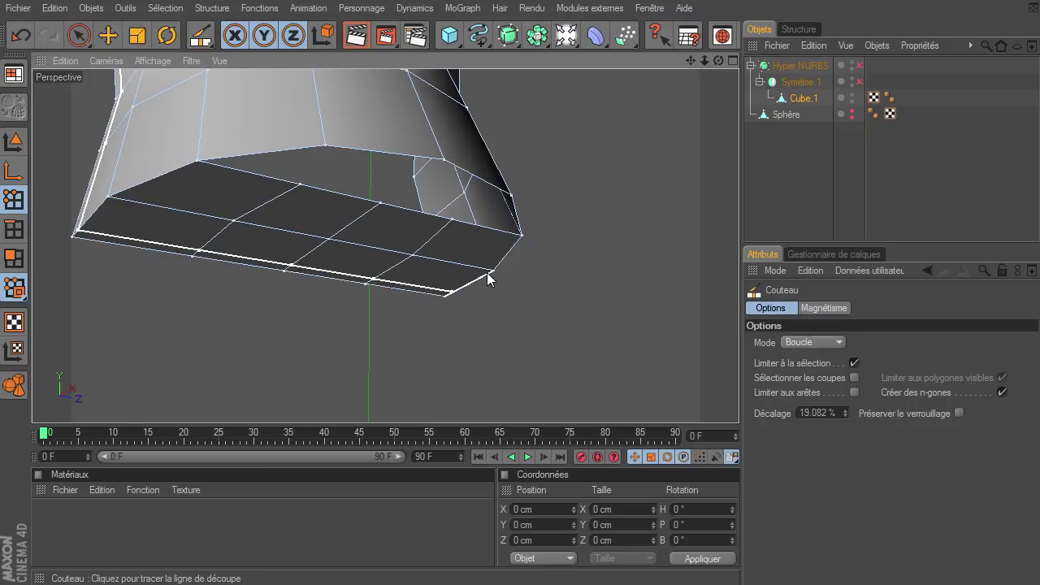
pyautogui.click(78, 35)
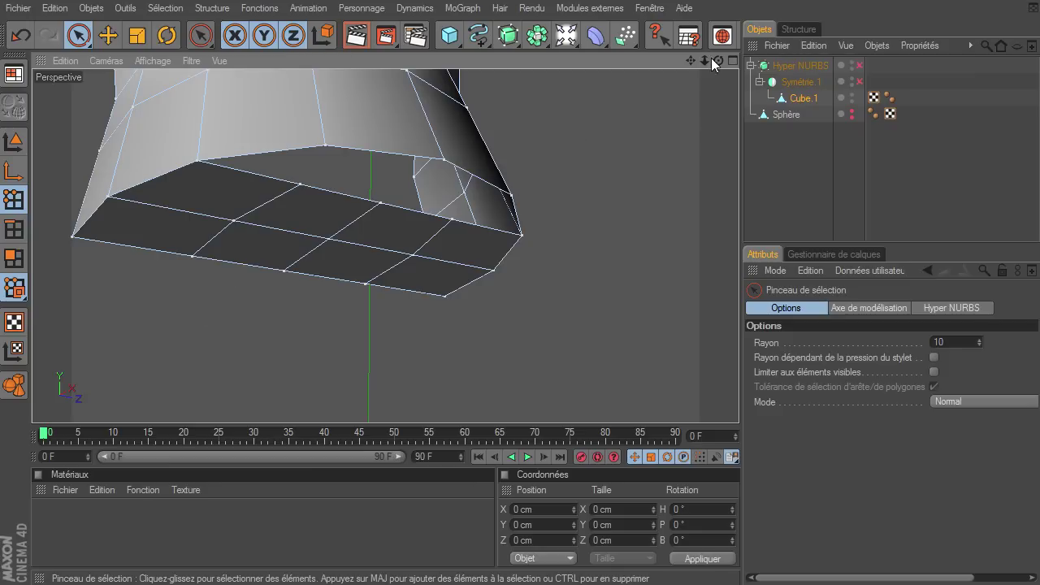
# Pull three groups of underside points downward toward the top of the leg
pyautogui.moveTo(302, 183); pyautogui.dragTo(173, 286)
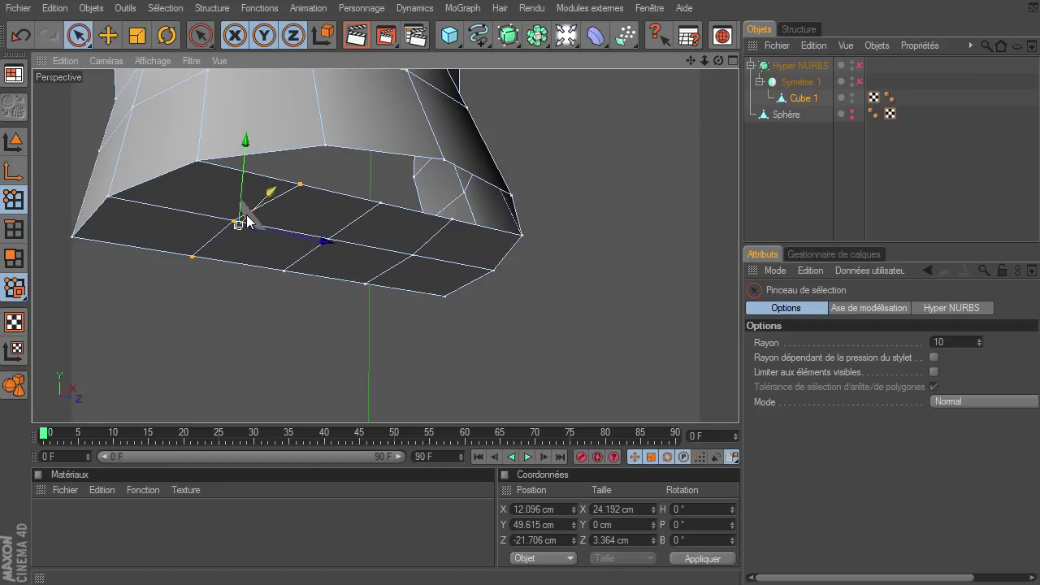
pyautogui.moveTo(242, 162); pyautogui.dragTo(276, 168)
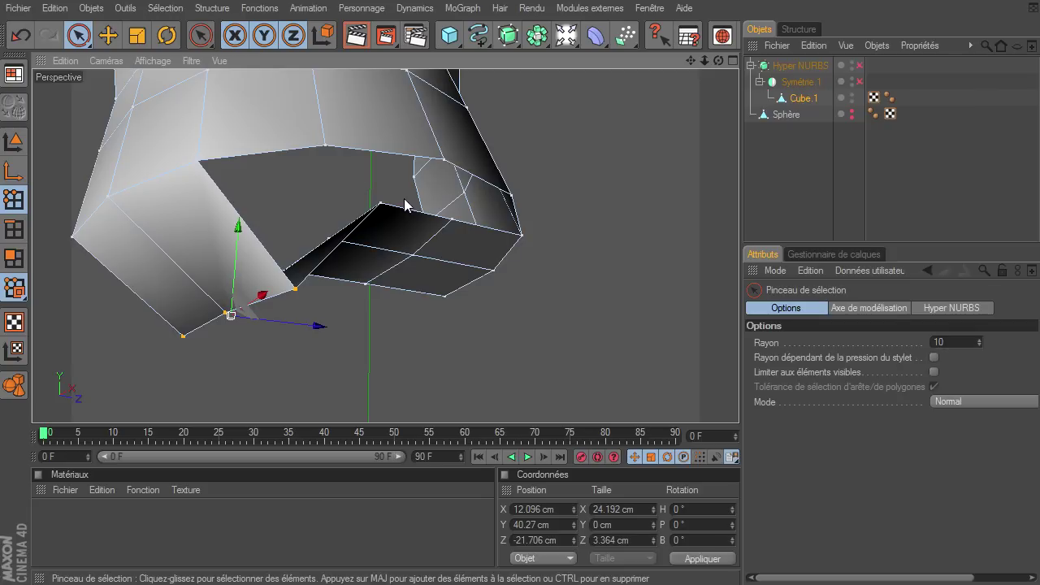
pyautogui.moveTo(718, 60)
pyautogui.mouseDown()
pyautogui.moveTo(738, 409)
pyautogui.moveTo(735, 398)
pyautogui.mouseUp()
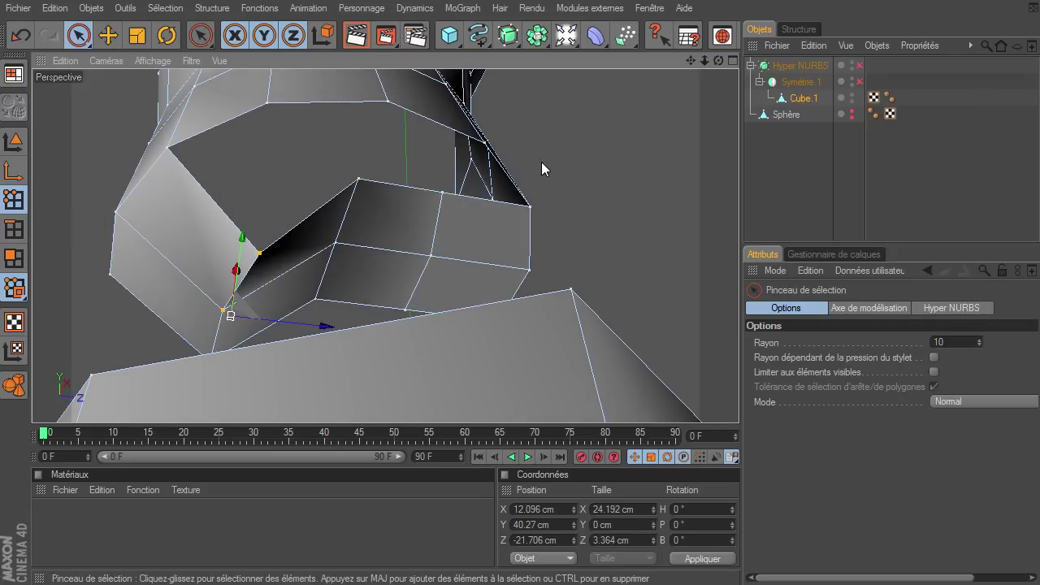
pyautogui.moveTo(348, 209); pyautogui.dragTo(320, 317)
pyautogui.moveTo(349, 187); pyautogui.dragTo(344, 329)
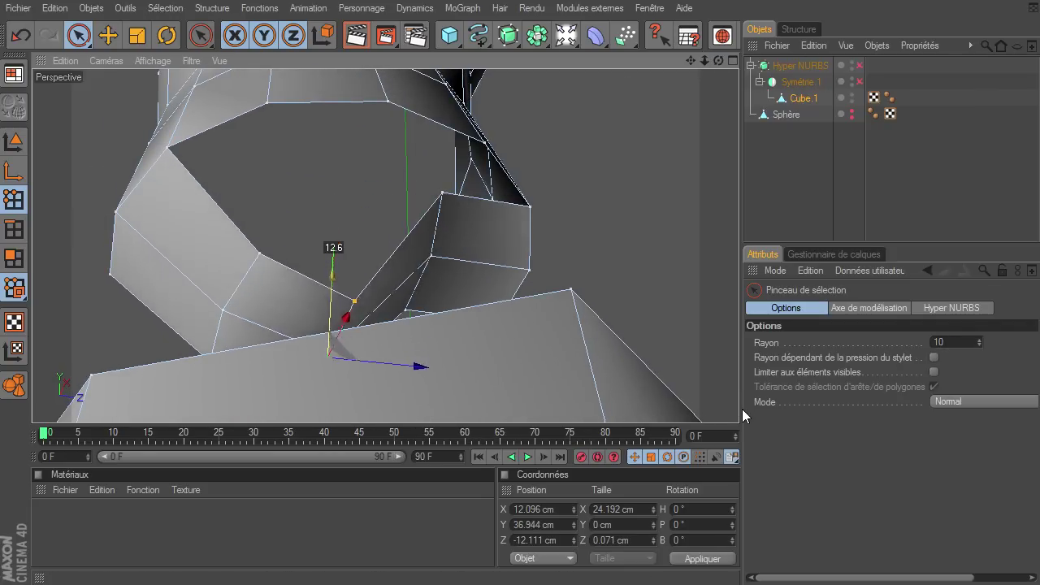
pyautogui.moveTo(720, 61)
pyautogui.mouseDown()
pyautogui.moveTo(381, 189)
pyautogui.moveTo(447, 283)
pyautogui.mouseUp()
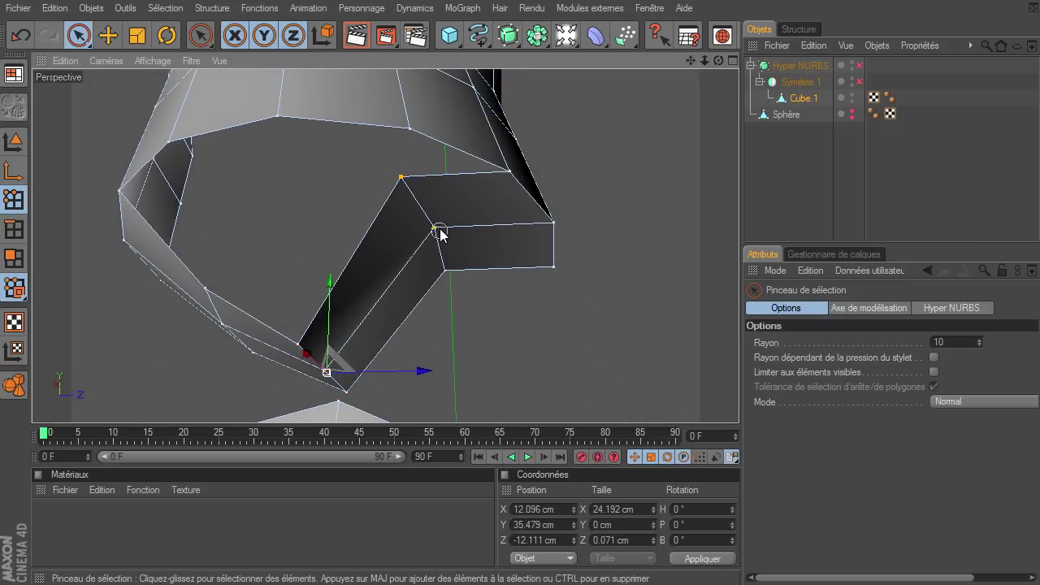
pyautogui.moveTo(427, 194); pyautogui.dragTo(739, 397)
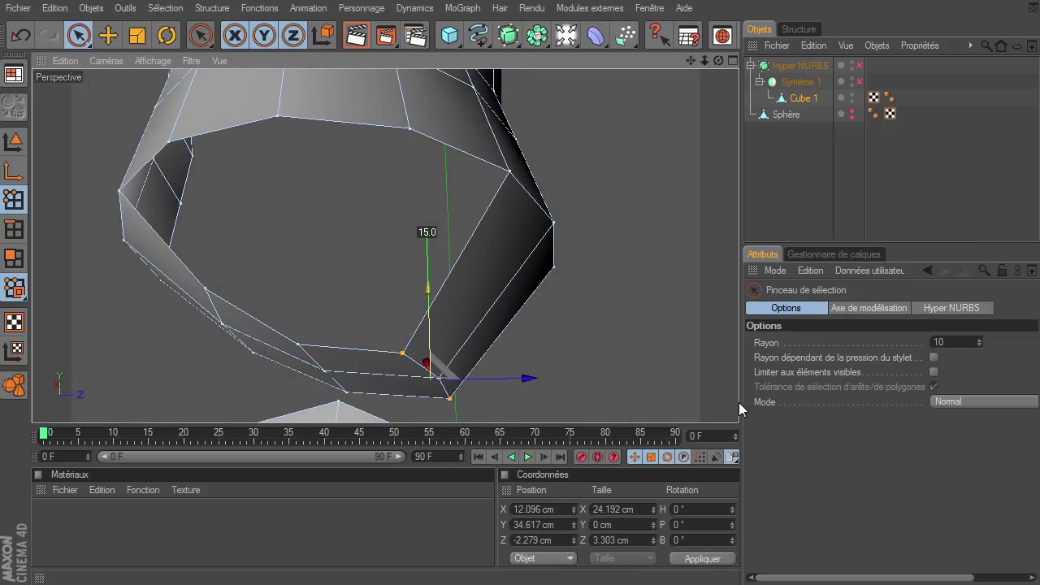
pyautogui.click(730, 63)
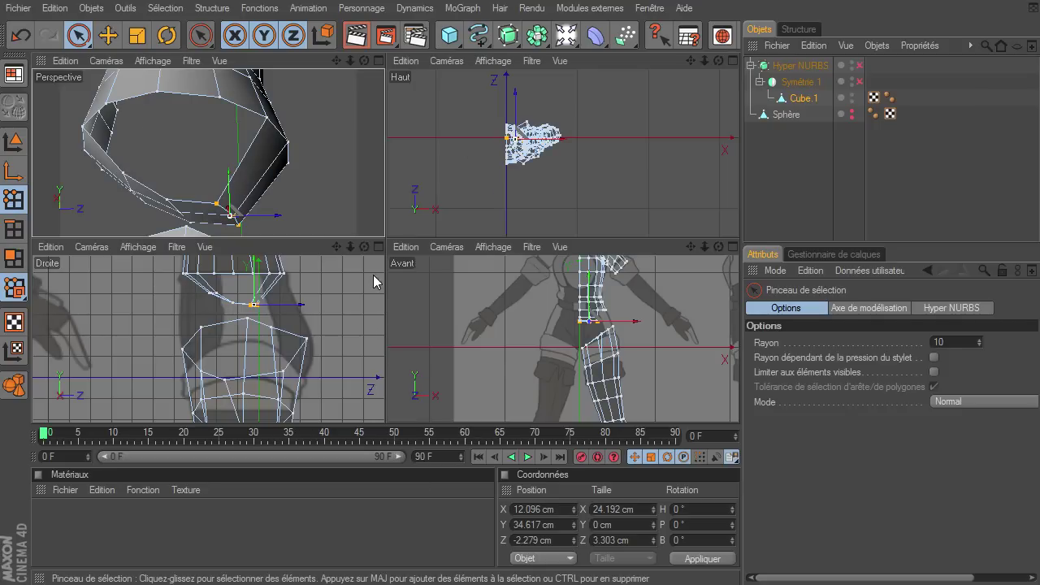
# In the enlarged side view, move several leg vertices down and along Z
pyautogui.click(375, 247)
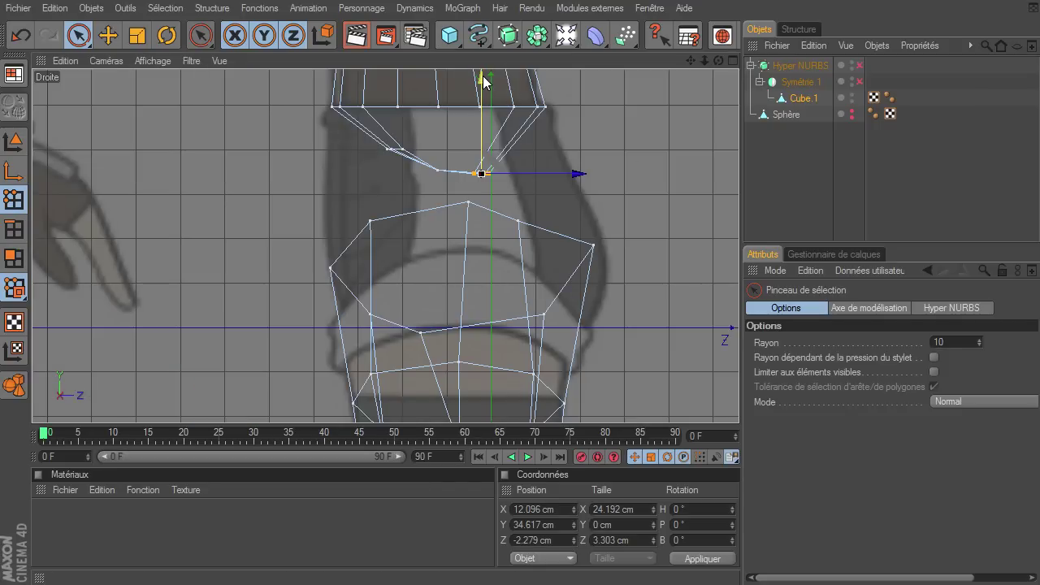
pyautogui.moveTo(482, 86); pyautogui.dragTo(481, 229)
pyautogui.moveTo(739, 402); pyautogui.dragTo(739, 402)
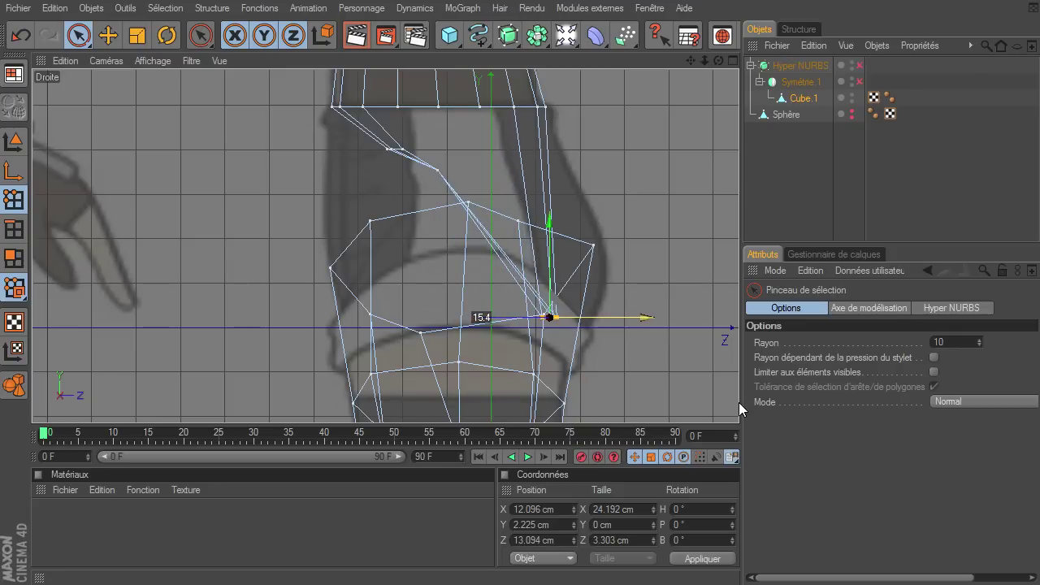
pyautogui.click(444, 169)
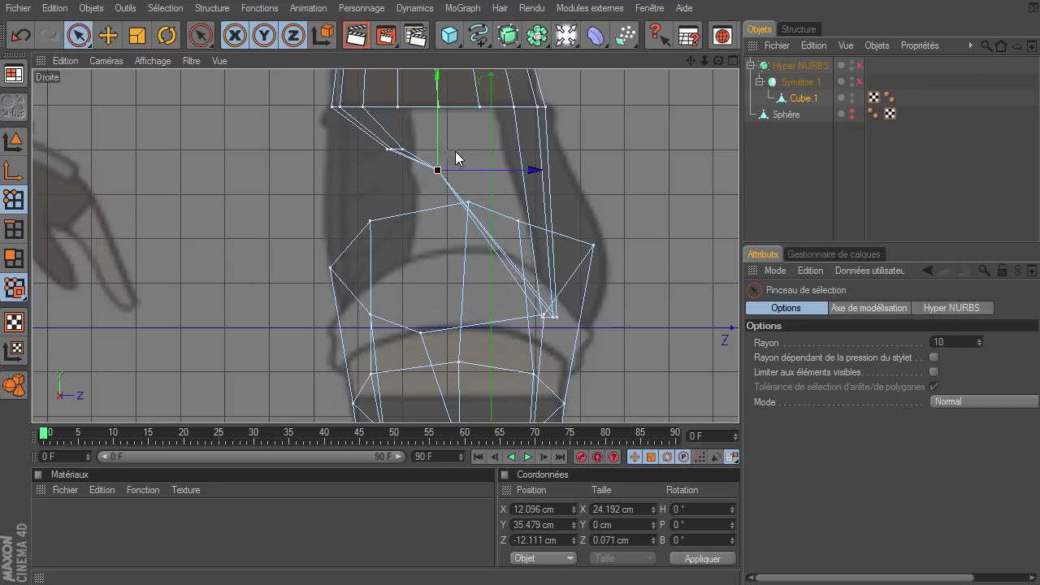
pyautogui.moveTo(439, 117); pyautogui.dragTo(738, 403)
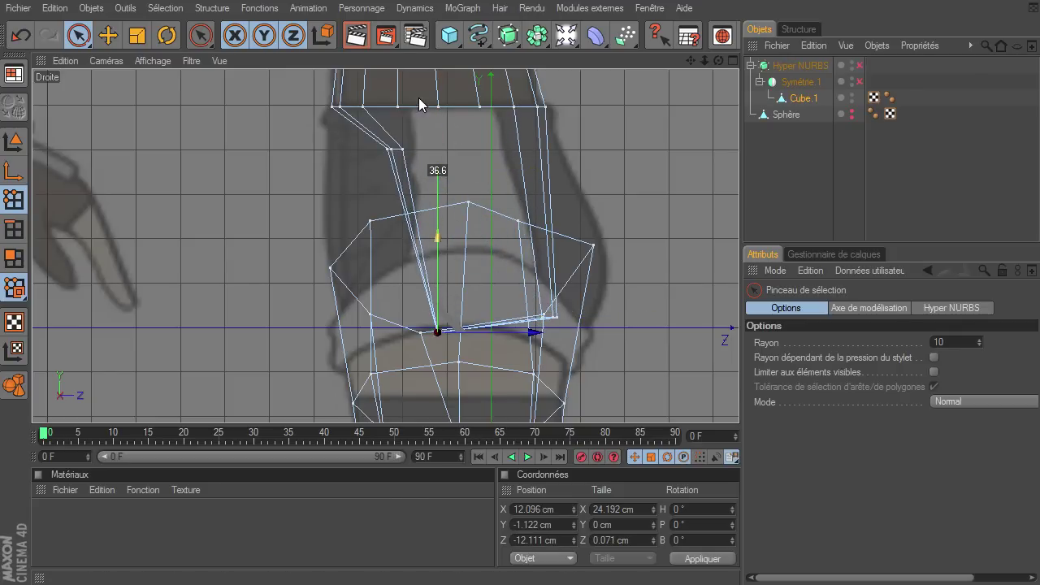
pyautogui.click(390, 150)
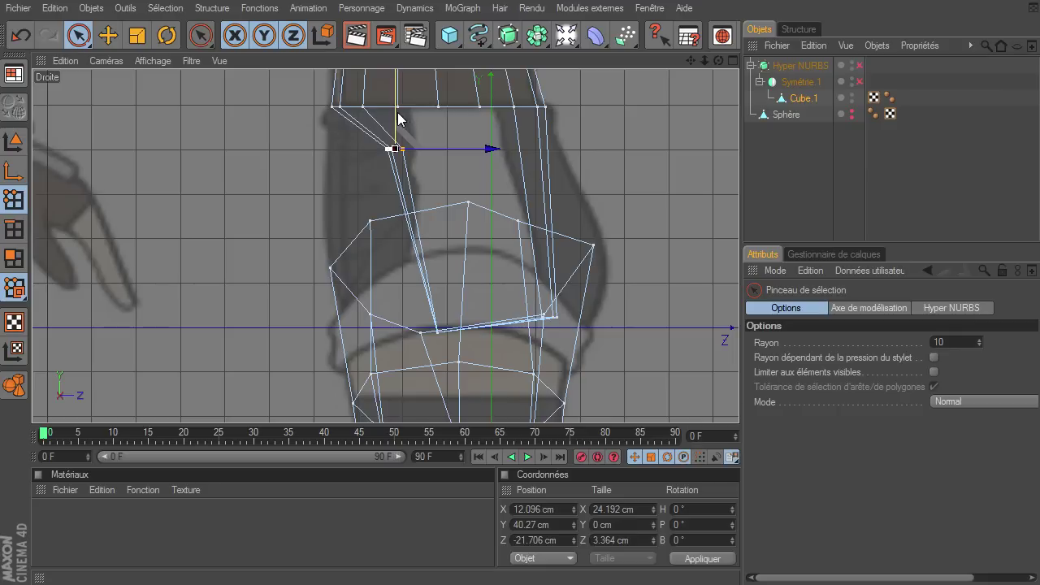
pyautogui.moveTo(405, 134); pyautogui.dragTo(405, 316)
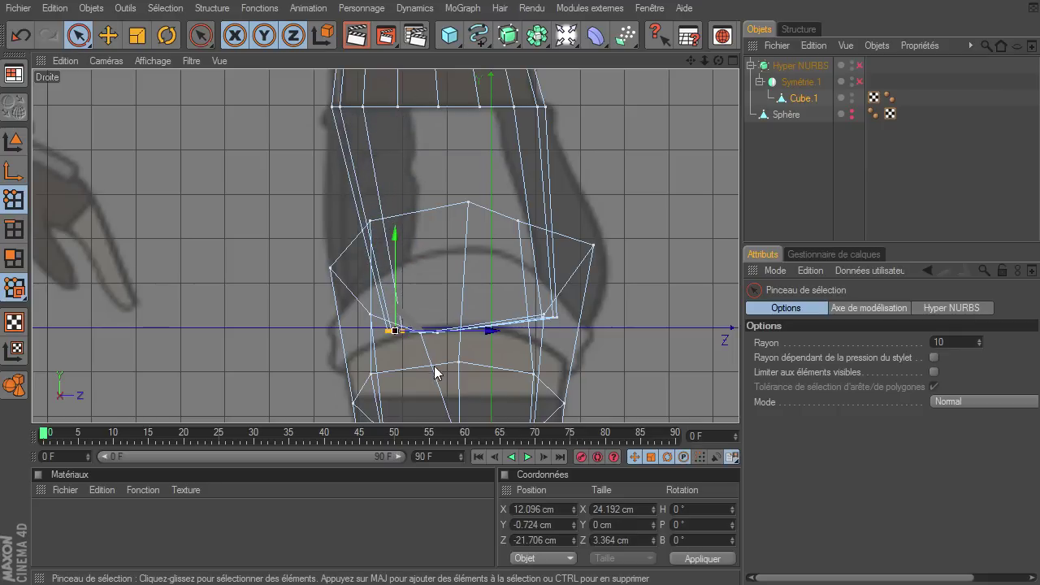
pyautogui.moveTo(467, 336)
pyautogui.mouseDown()
pyautogui.moveTo(739, 402)
pyautogui.moveTo(422, 118)
pyautogui.mouseUp()
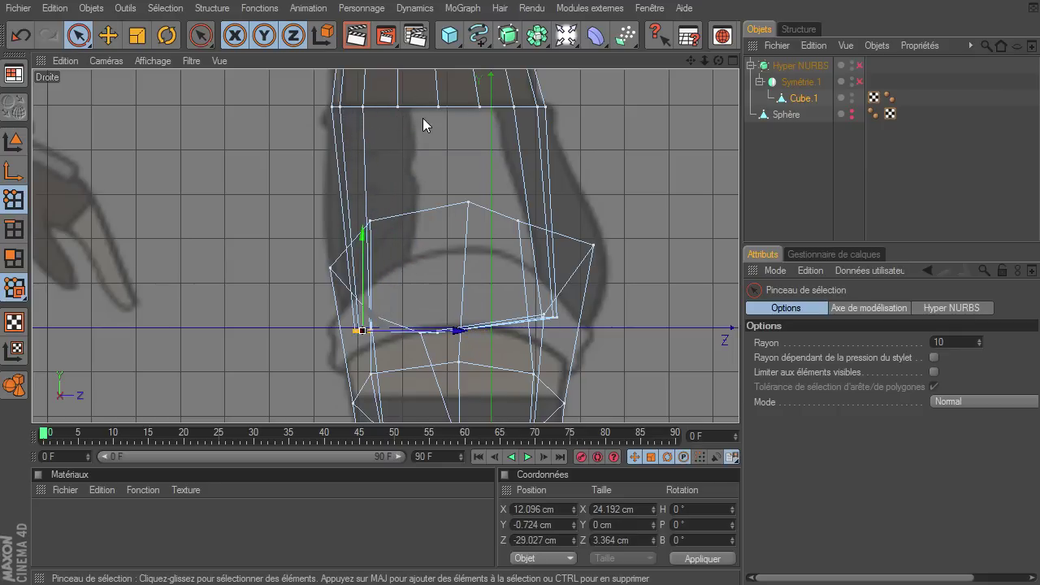
# Lower the leg's front-edge, top-corner and left-side points, then select the knee points
pyautogui.click(348, 105)
pyautogui.moveTo(347, 91); pyautogui.dragTo(410, 130)
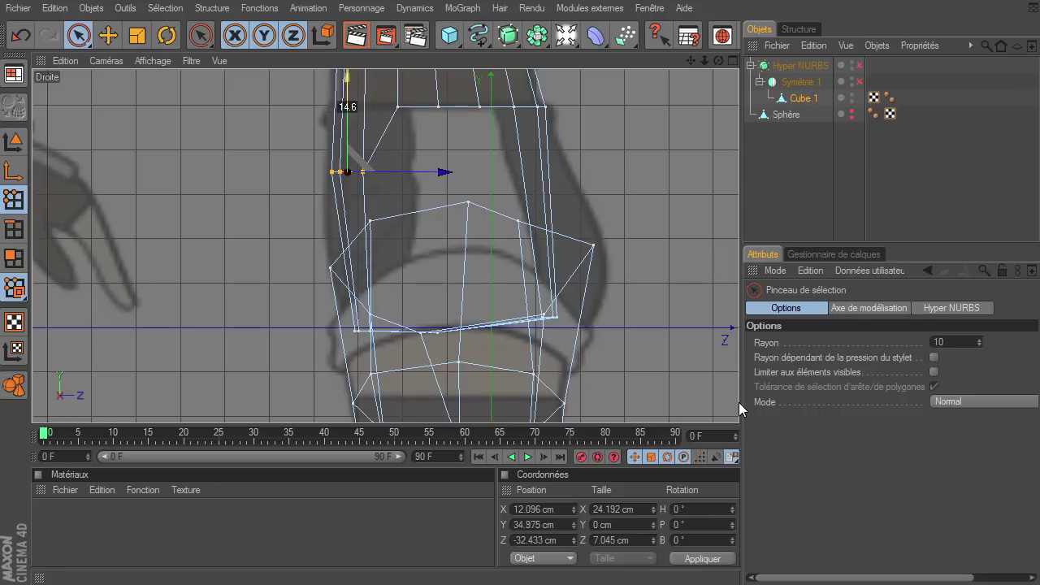
pyautogui.click(397, 107)
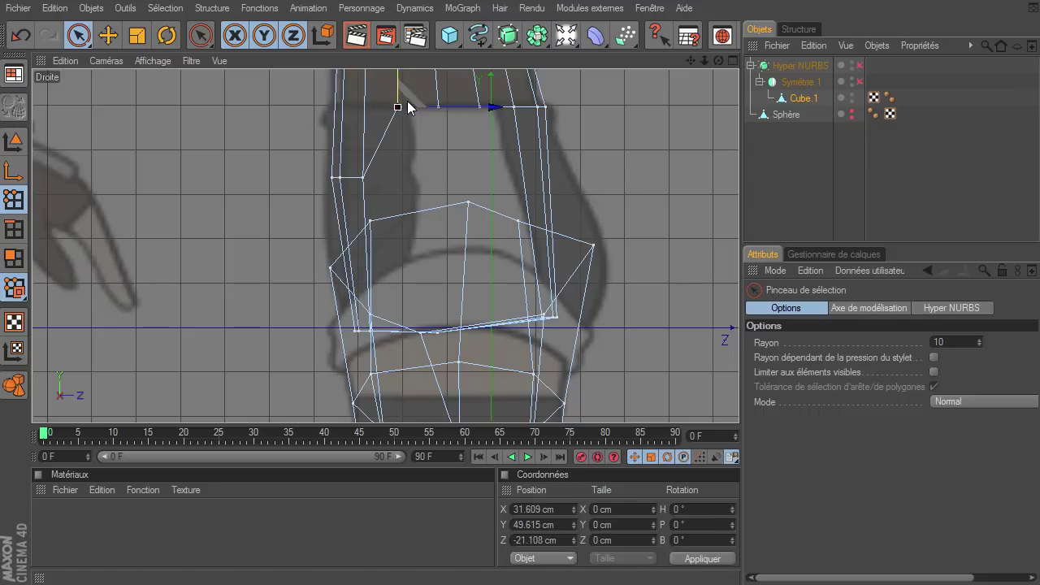
pyautogui.moveTo(393, 71)
pyautogui.mouseDown()
pyautogui.moveTo(397, 94)
pyautogui.moveTo(409, 93)
pyautogui.mouseUp()
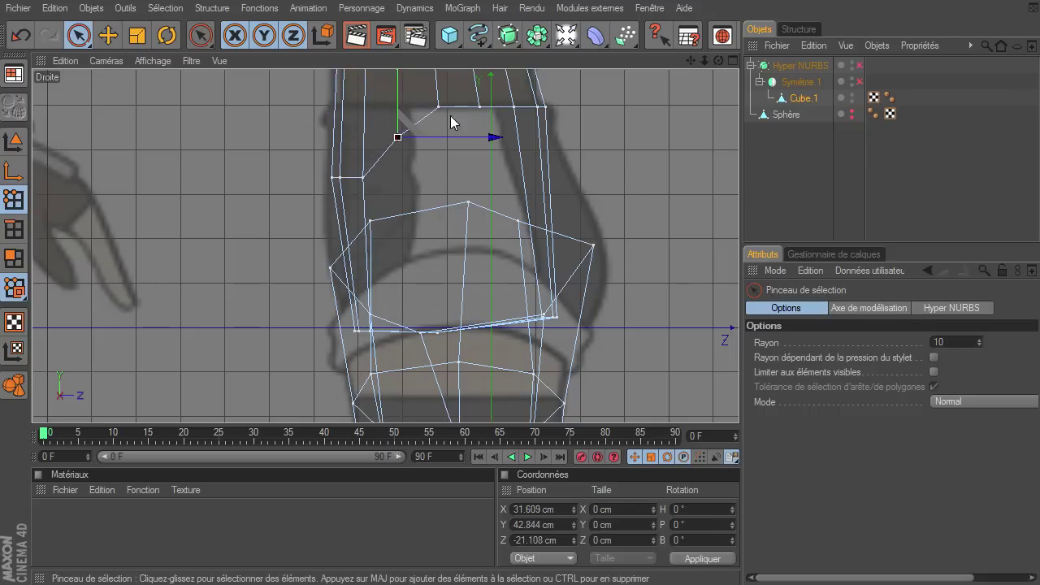
pyautogui.click(479, 107)
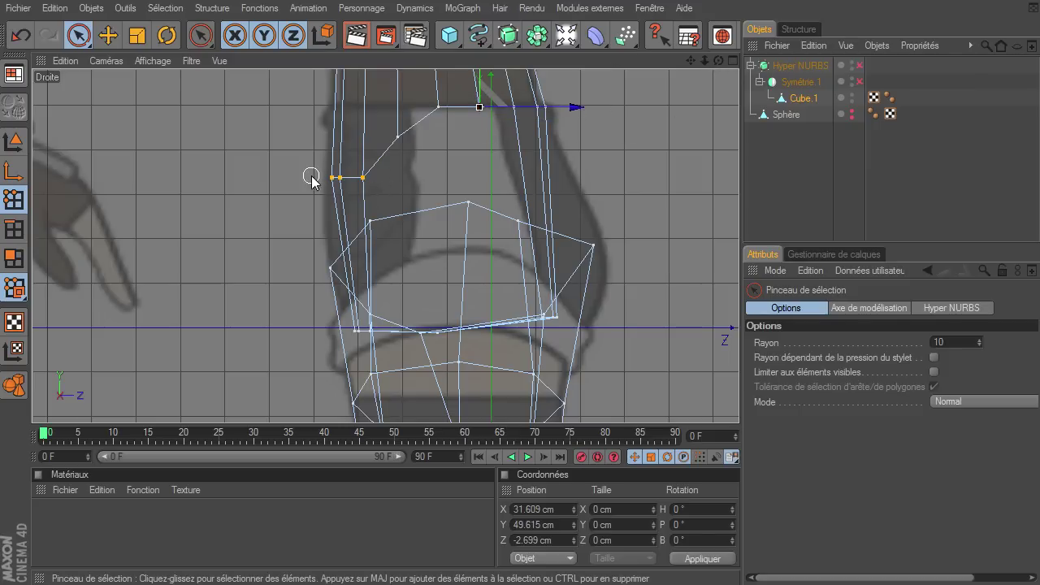
pyautogui.moveTo(317, 177); pyautogui.dragTo(363, 177)
pyautogui.moveTo(347, 135); pyautogui.dragTo(350, 147)
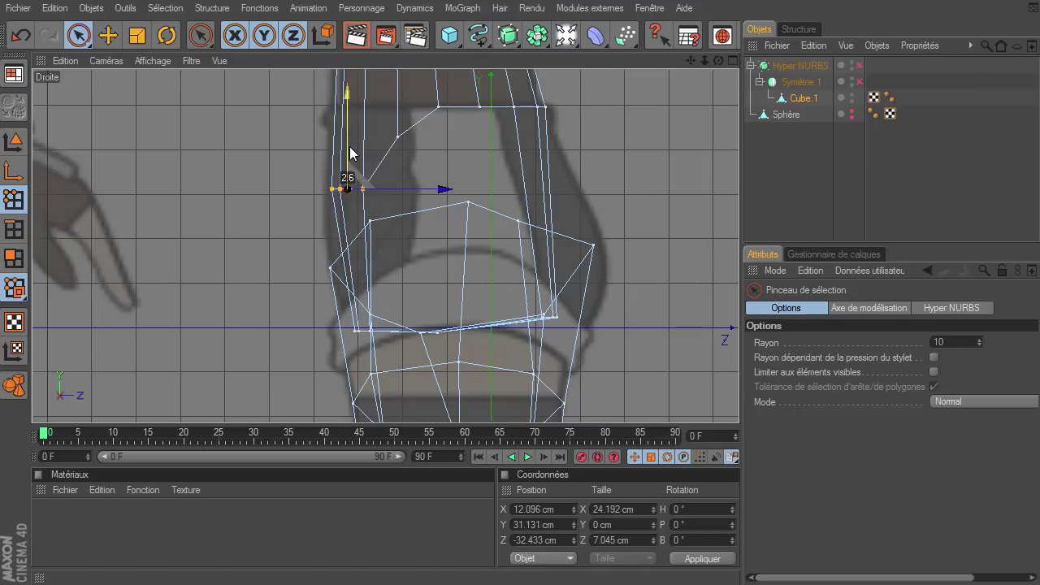
pyautogui.click(398, 136)
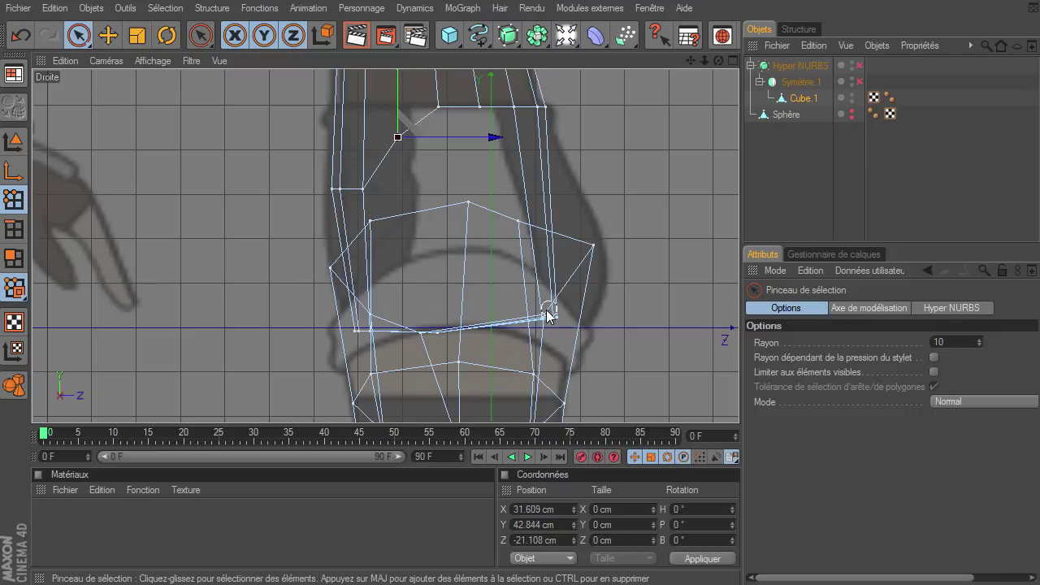
pyautogui.moveTo(544, 315); pyautogui.dragTo(578, 314)
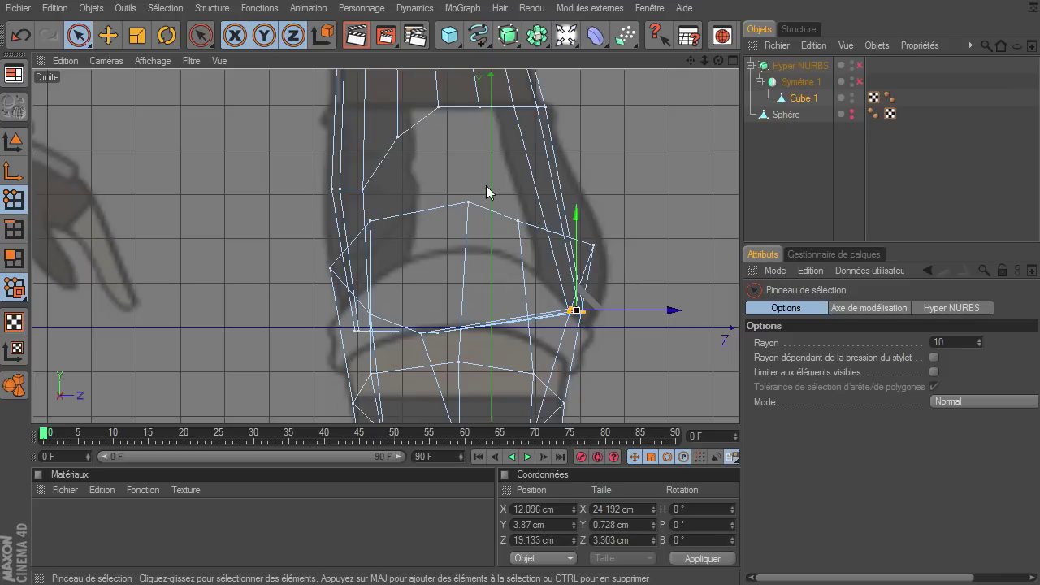
# Return to four views and zoom and pan the perspective view across the character
pyautogui.click(733, 59)
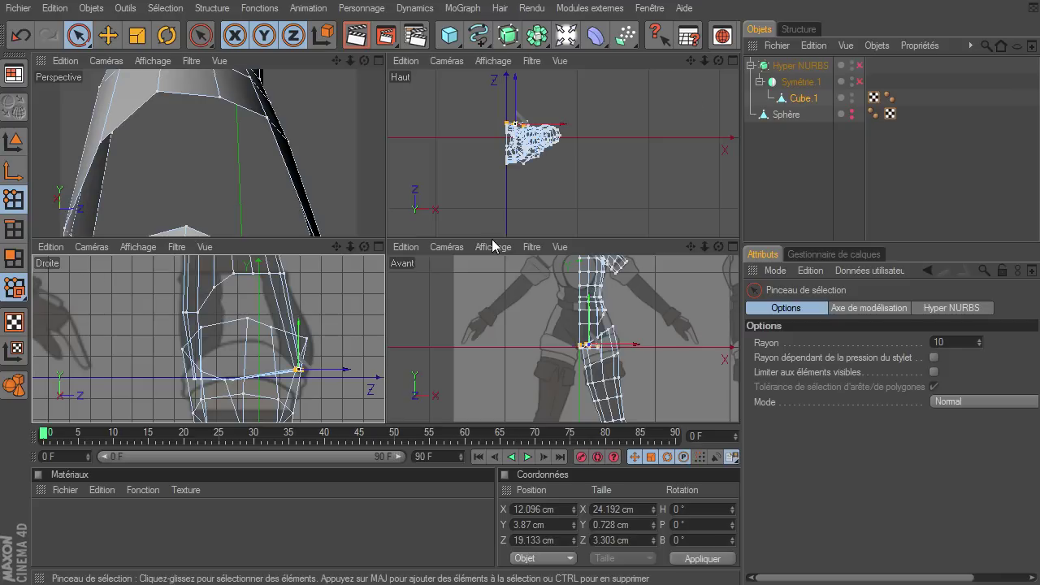
pyautogui.moveTo(349, 61); pyautogui.dragTo(346, 80)
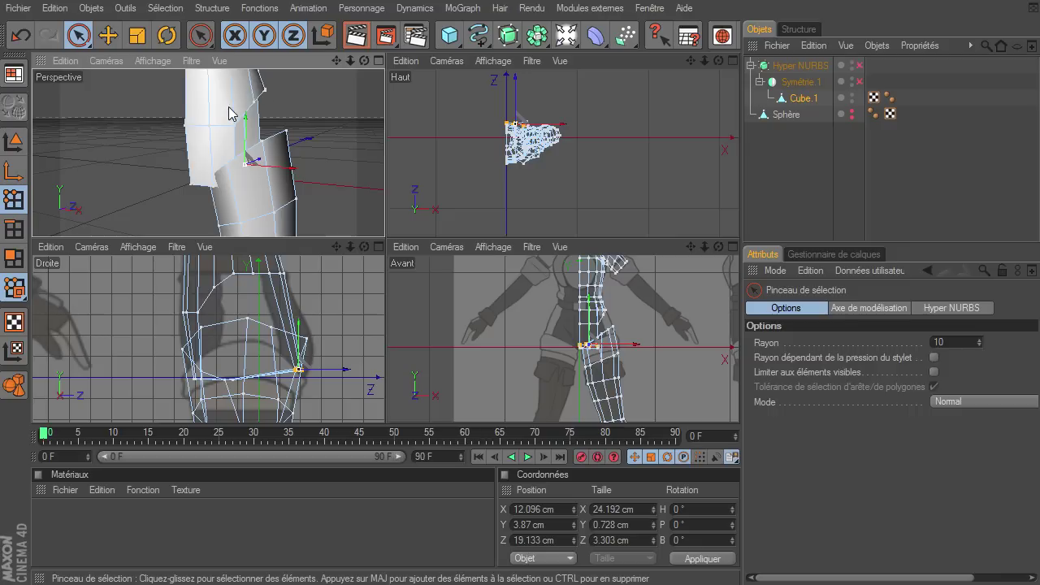
pyautogui.moveTo(339, 60); pyautogui.dragTo(230, 146)
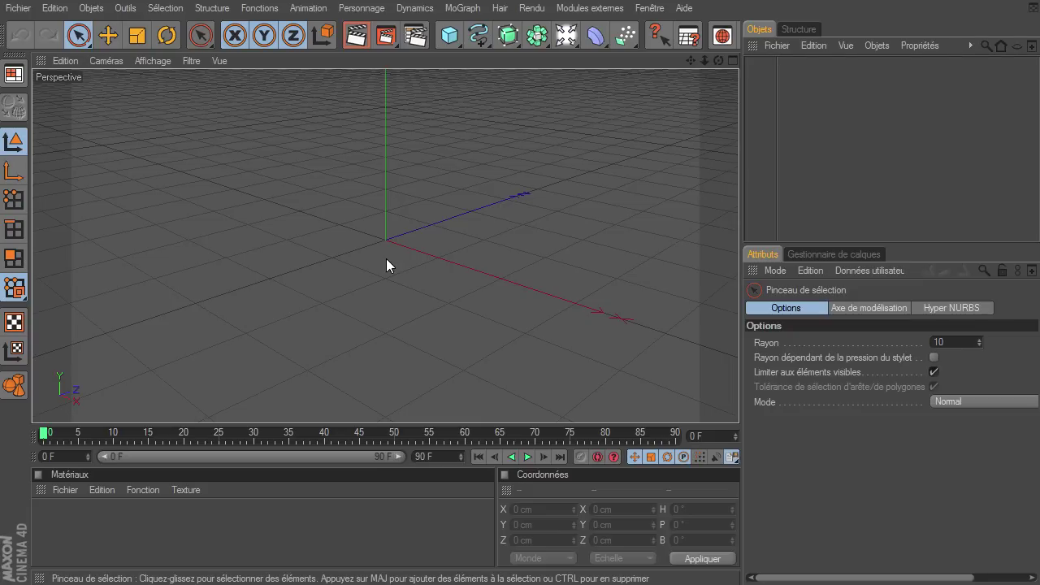
# Add a Sphere primitive and make it an editable polygon object in Points mode
pyautogui.click(449, 35)
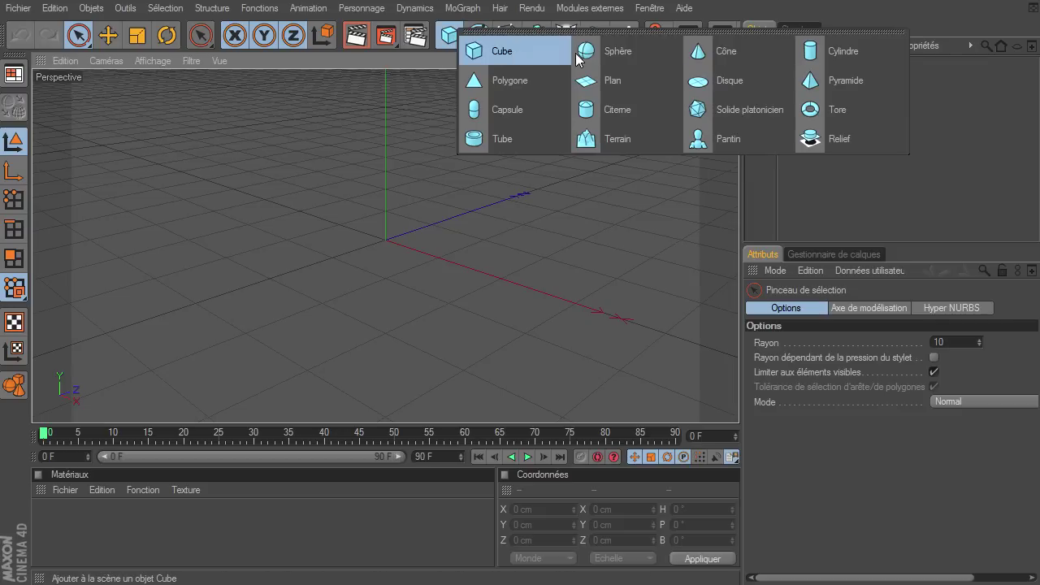
pyautogui.click(662, 55)
pyautogui.click(13, 199)
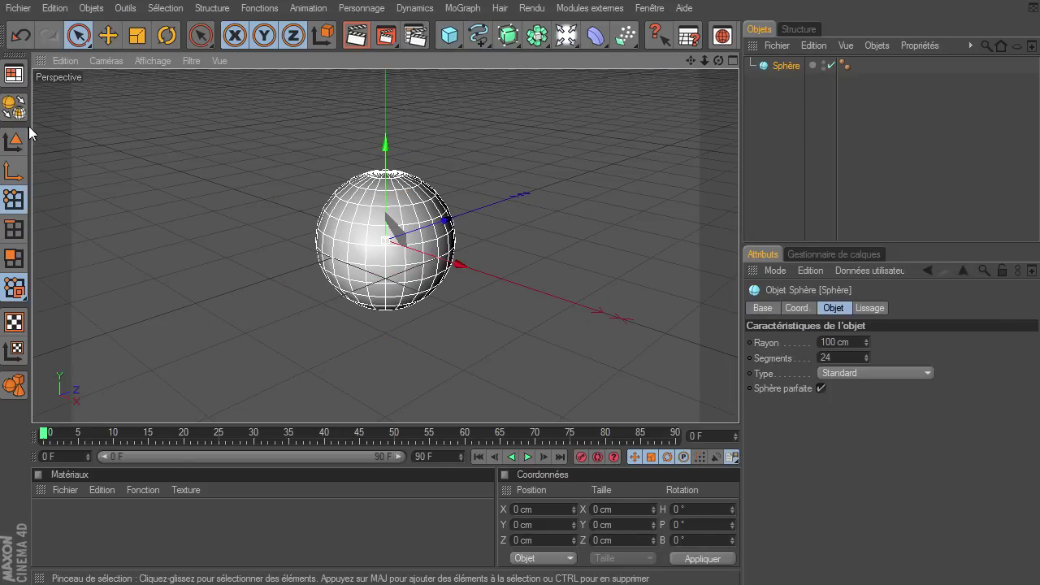
pyautogui.click(14, 105)
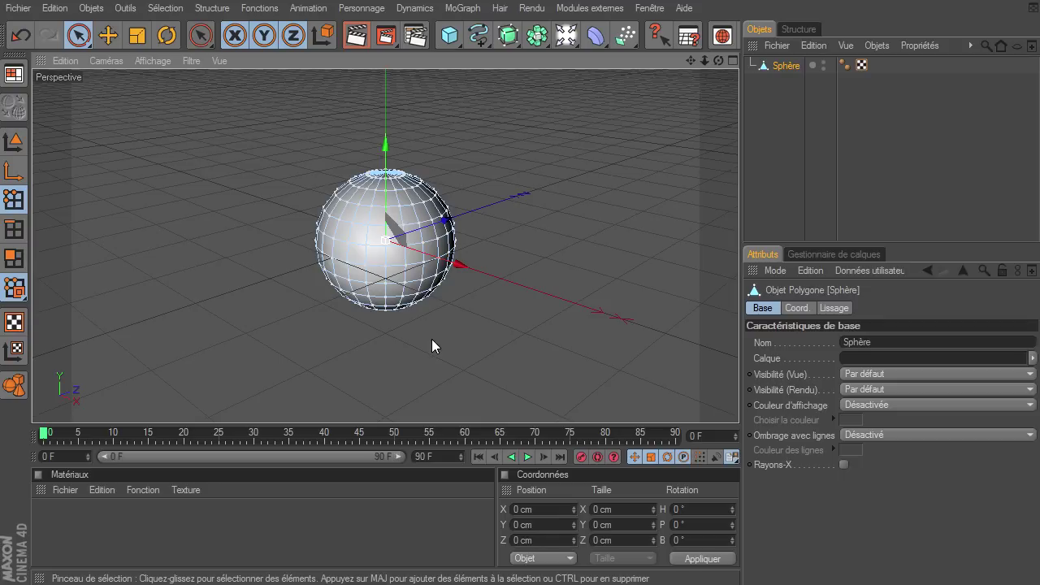
pyautogui.click(78, 37)
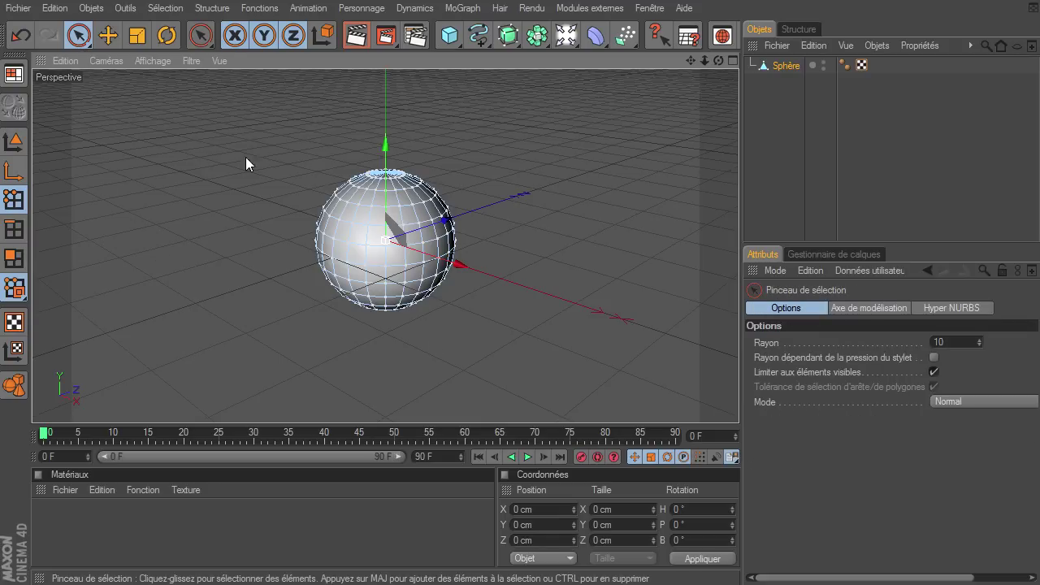
pyautogui.click(352, 225)
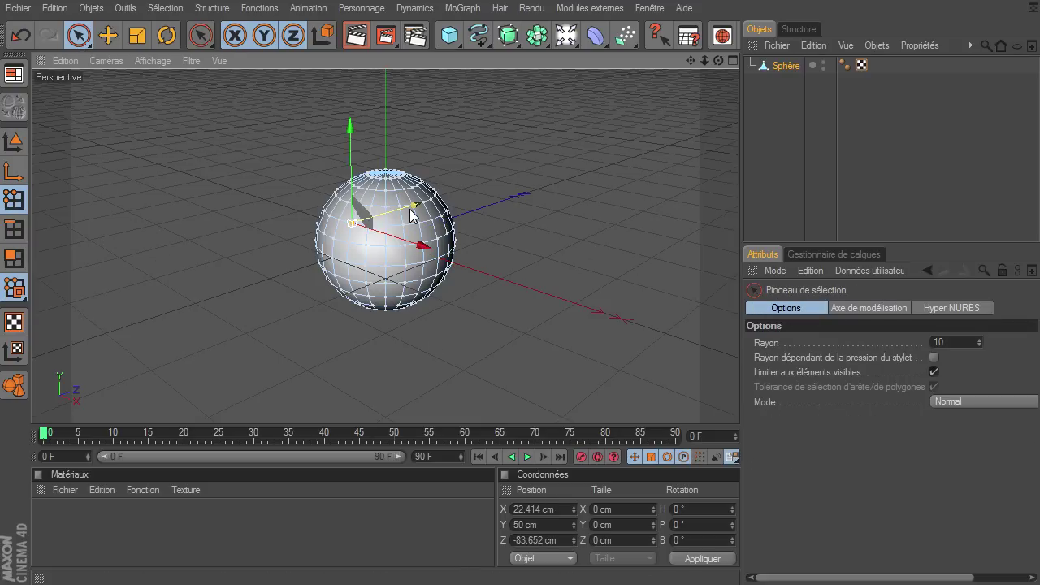
pyautogui.moveTo(412, 213); pyautogui.dragTo(688, 330)
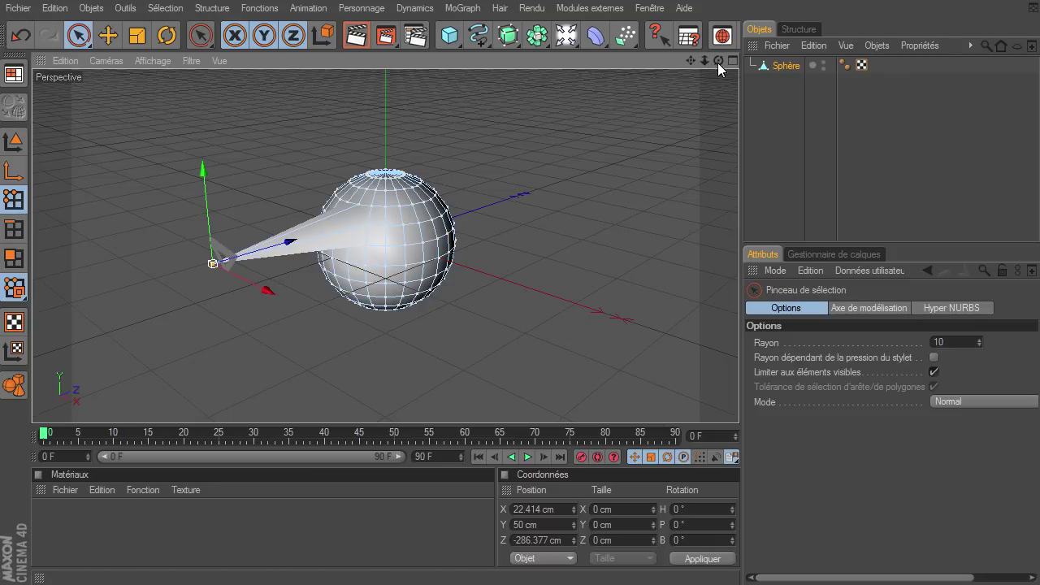
pyautogui.moveTo(717, 63); pyautogui.dragTo(738, 402)
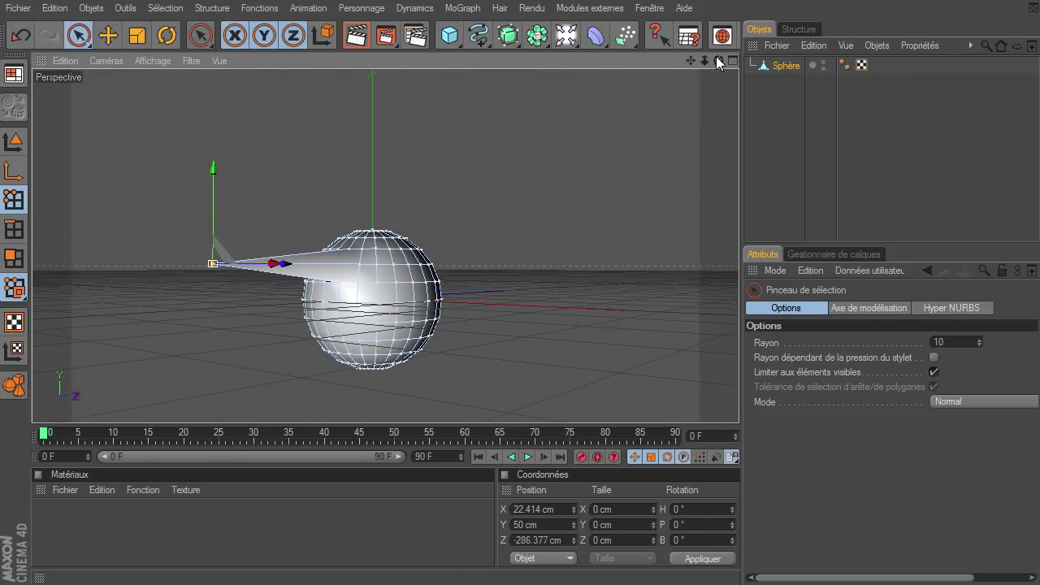
pyautogui.hotkey('ctrl', 'z')
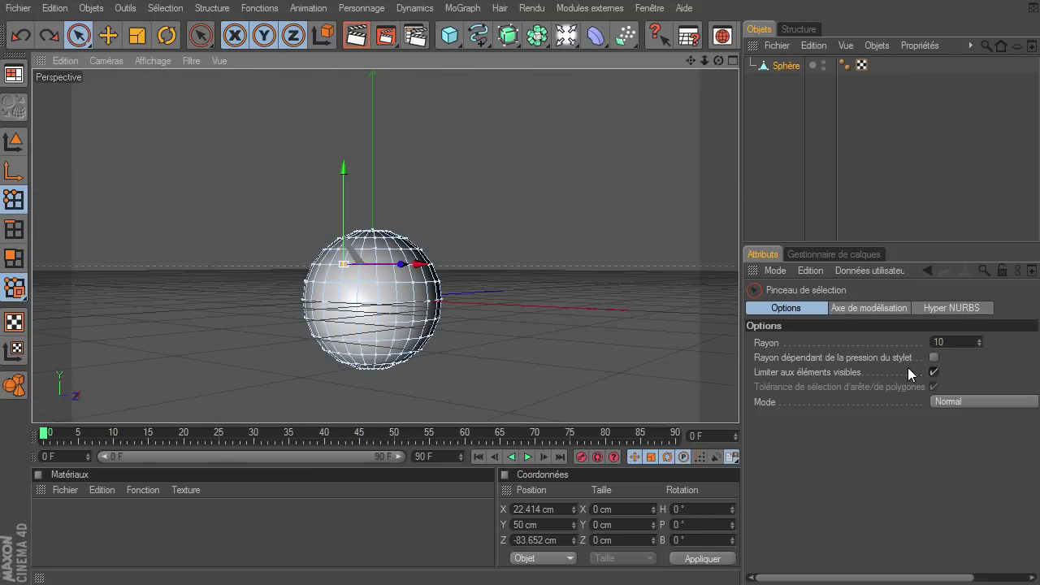
pyautogui.click(931, 373)
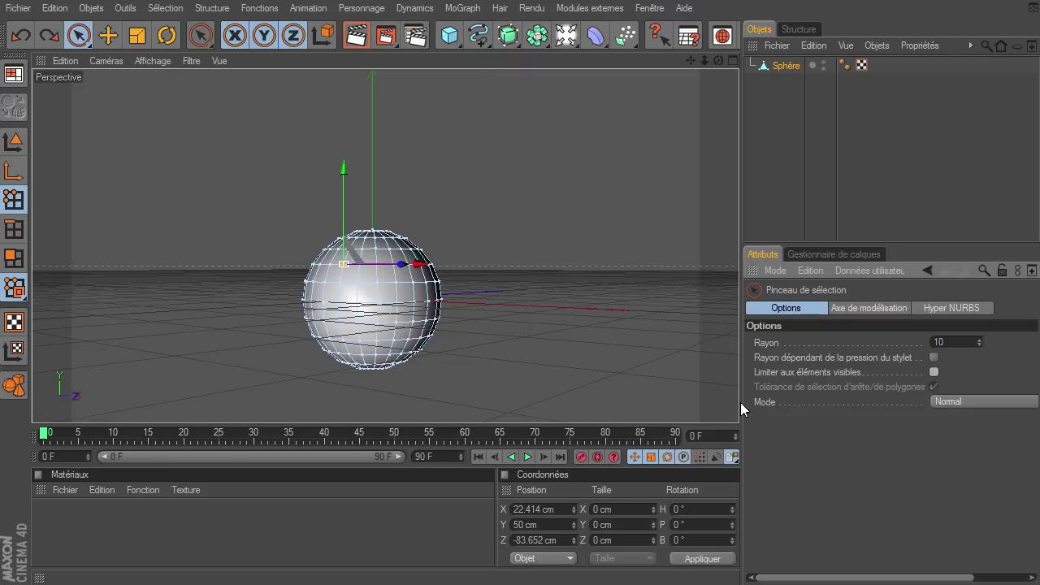
pyautogui.click(358, 284)
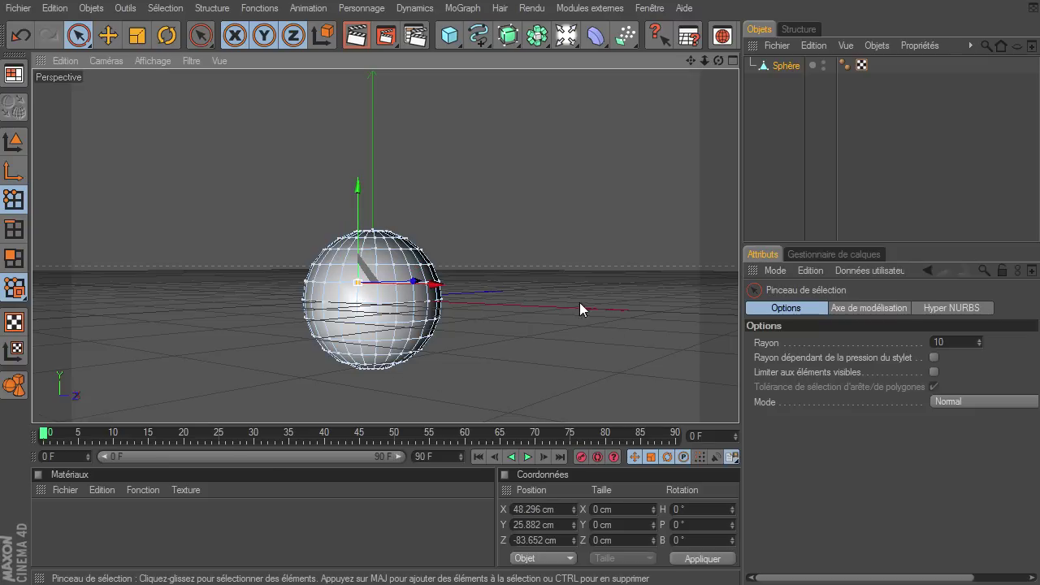
pyautogui.moveTo(431, 284); pyautogui.dragTo(341, 294)
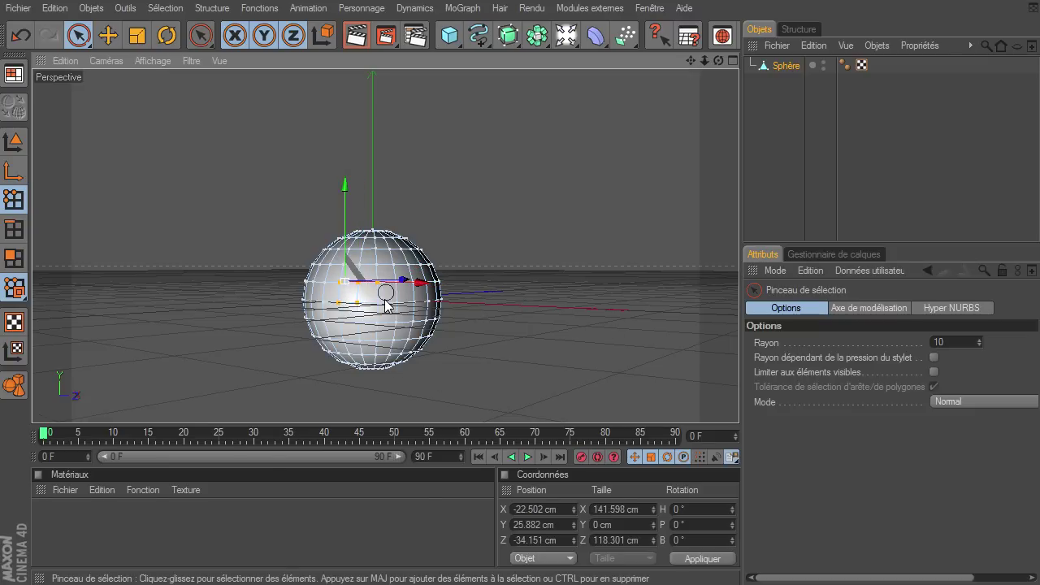
pyautogui.keyDown('shift'); pyautogui.moveTo(385, 304); pyautogui.dragTo(484, 325); pyautogui.keyUp('shift')
pyautogui.keyDown('alt'); pyautogui.moveTo(628, 231); pyautogui.dragTo(424, 206); pyautogui.keyUp('alt')
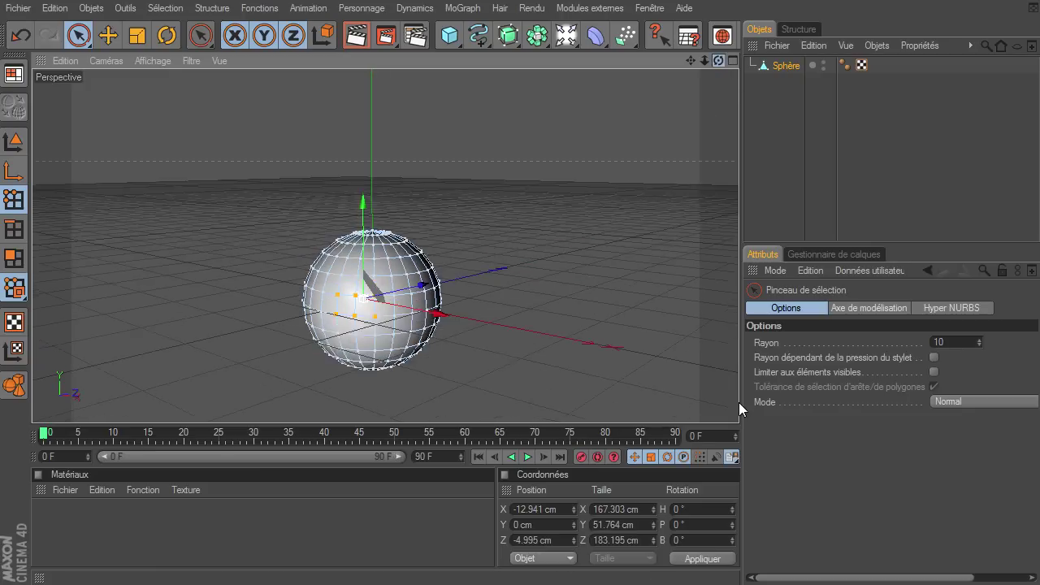
pyautogui.moveTo(363, 227); pyautogui.dragTo(364, 121)
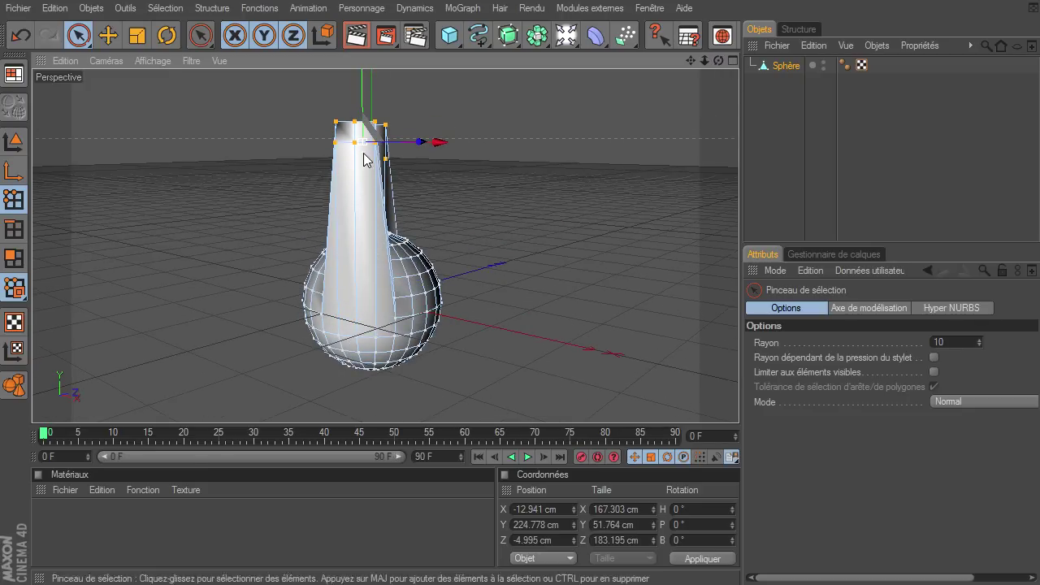
pyautogui.moveTo(719, 64); pyautogui.dragTo(738, 402)
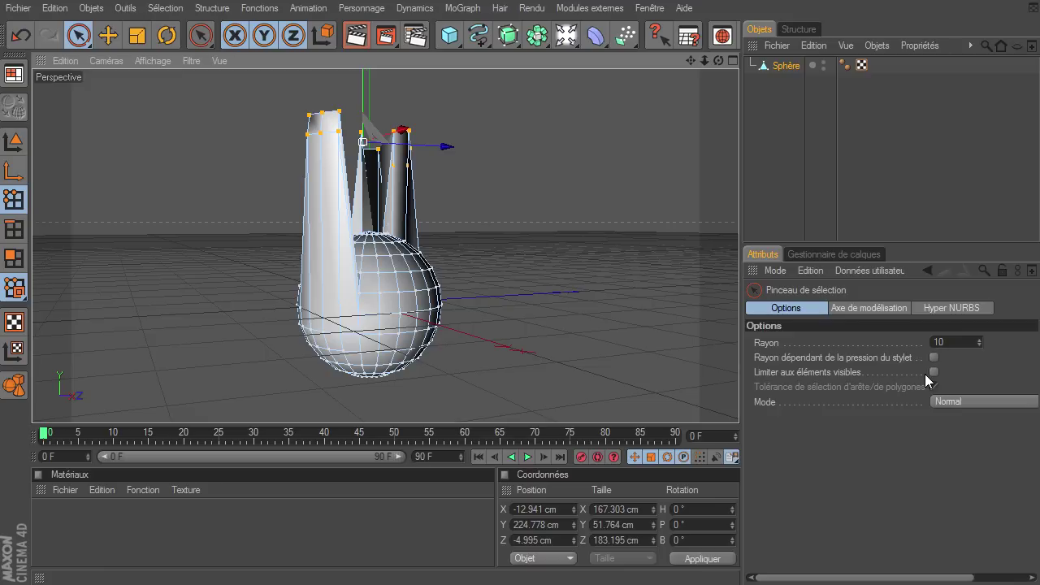
pyautogui.hotkey('ctrl', 'z')
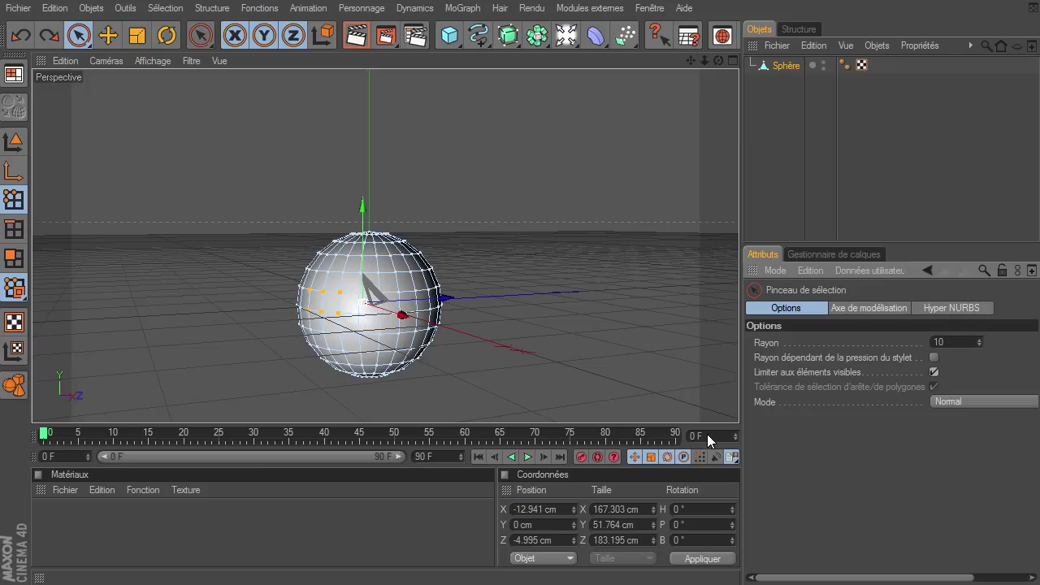
# Clear the point selection, frame the sphere in the view, and switch to Model mode
pyautogui.click(503, 287)
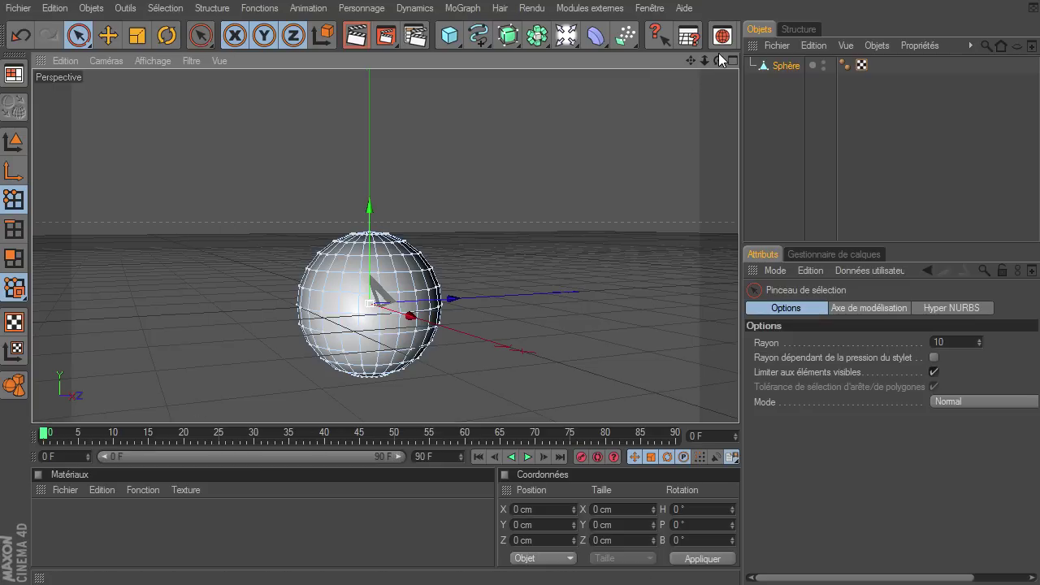
pyautogui.moveTo(718, 58); pyautogui.dragTo(697, 54)
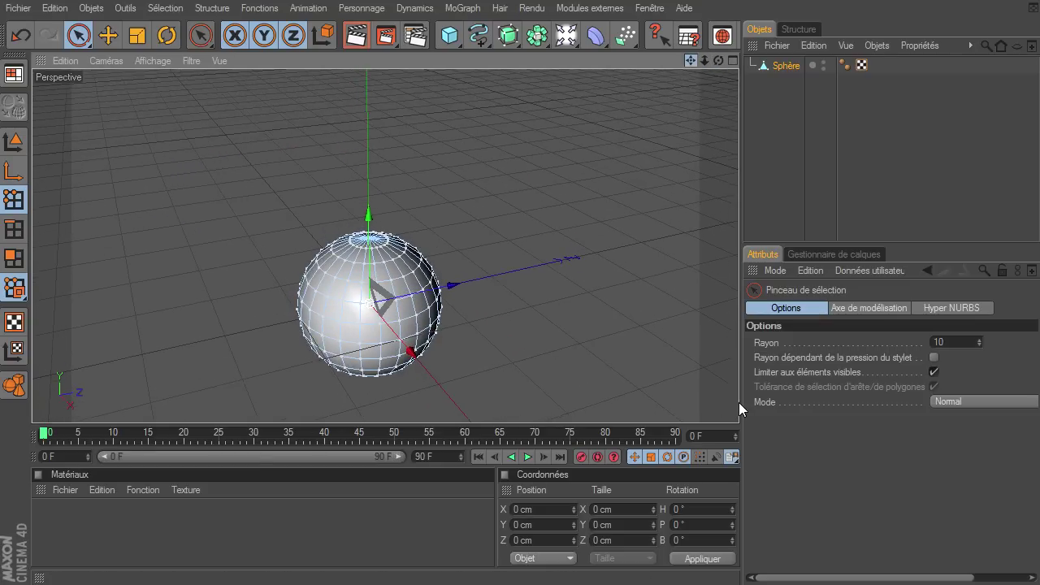
pyautogui.hotkey('ctrl', 'shift', 'z')
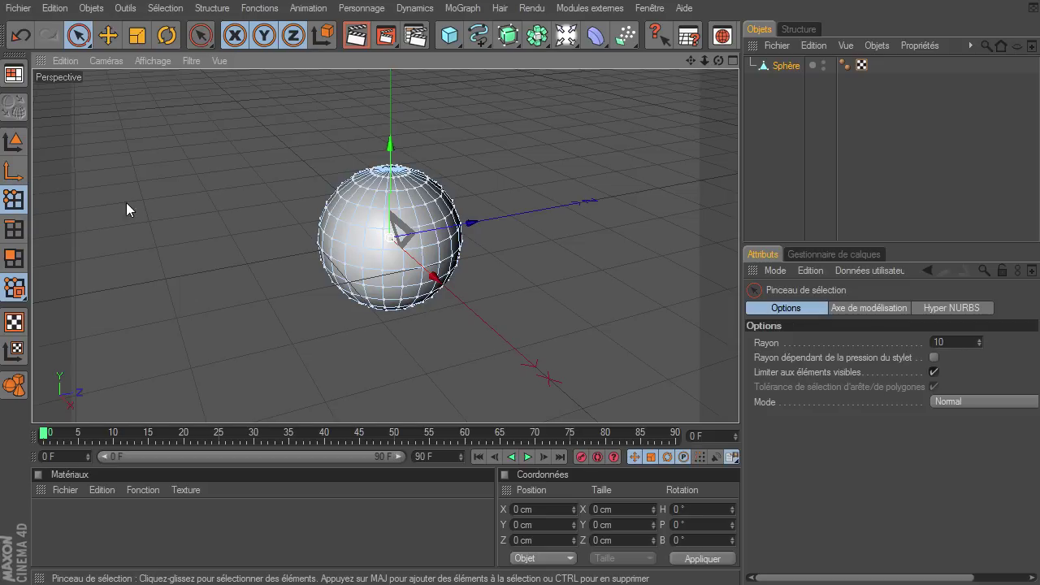
pyautogui.click(12, 172)
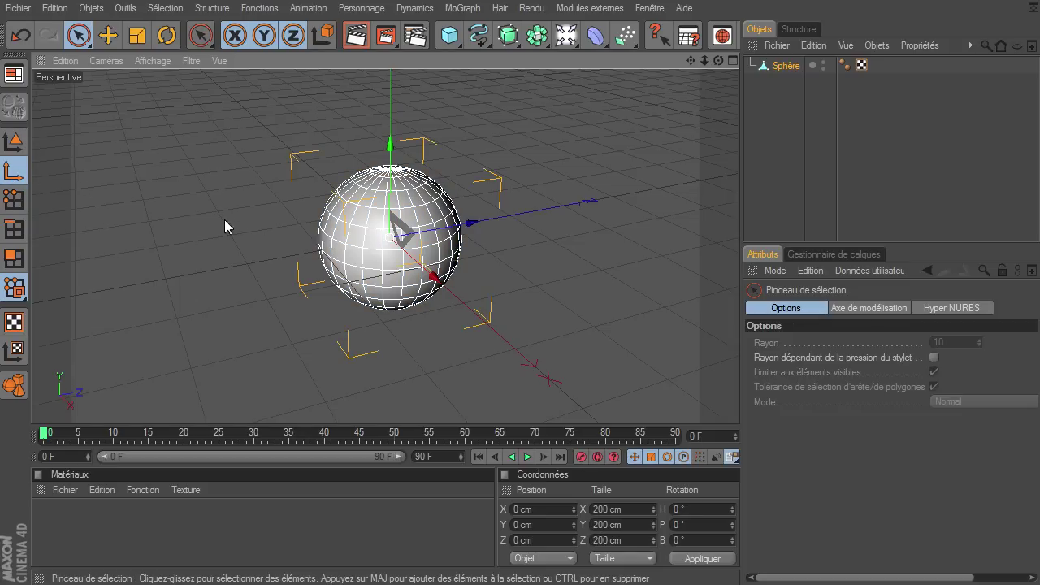
# Shift the sphere along Z by accident with the Move tool and undo it
pyautogui.click(167, 35)
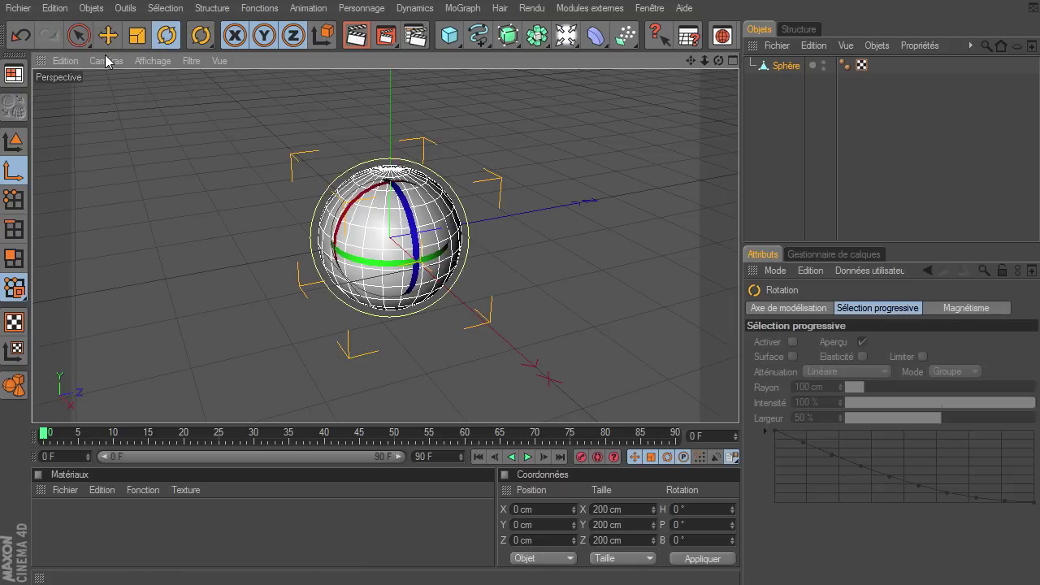
pyautogui.click(108, 35)
pyautogui.moveTo(398, 233); pyautogui.dragTo(487, 276)
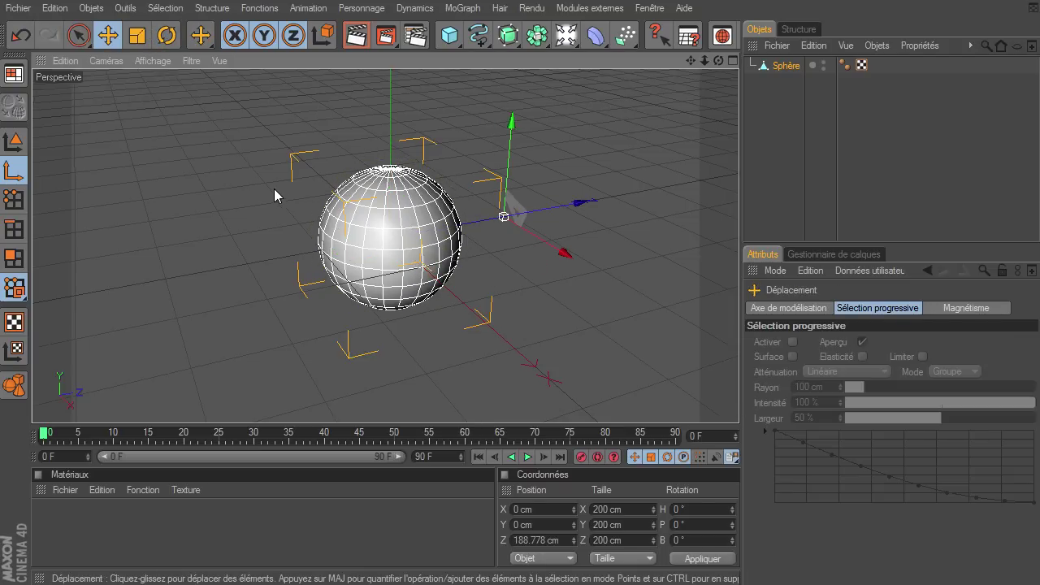
pyautogui.hotkey('ctrl', 'z')
# Rotate the sphere in Model mode to about H 177.6°, P -1°, B 21.8°
pyautogui.press('r')
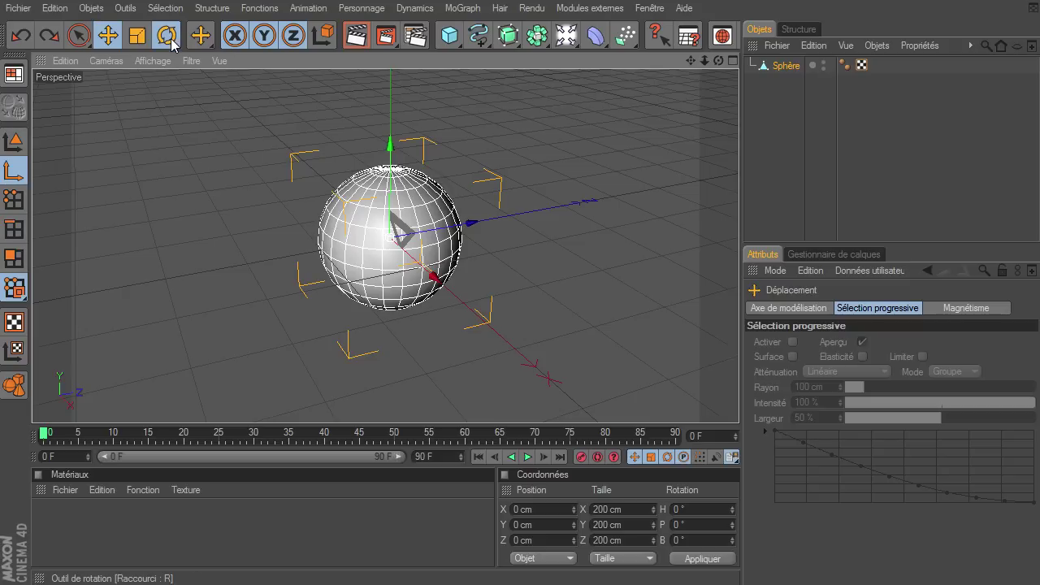
pyautogui.moveTo(415, 210); pyautogui.dragTo(455, 238)
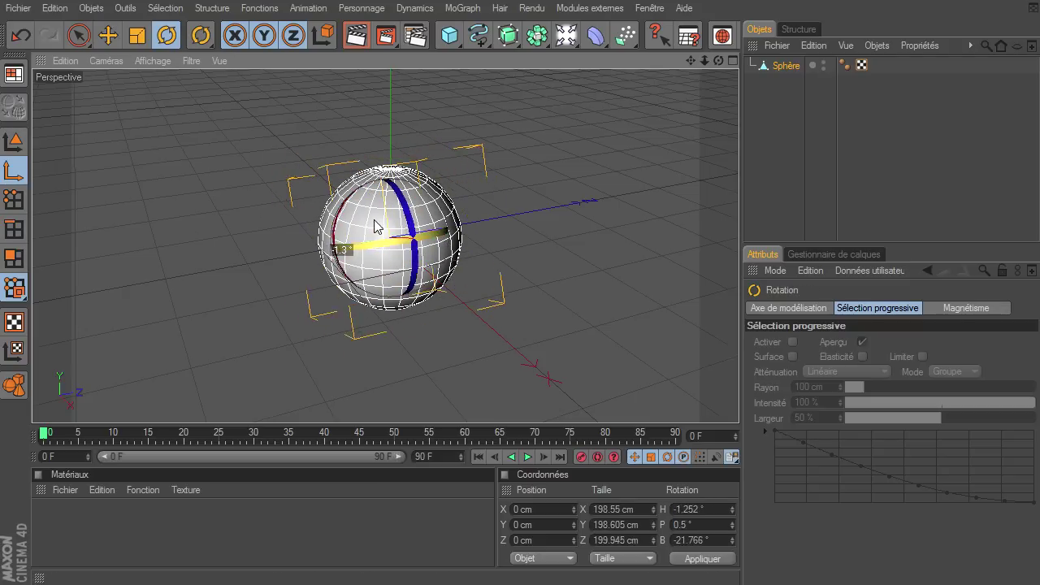
pyautogui.moveTo(455, 238); pyautogui.dragTo(342, 237)
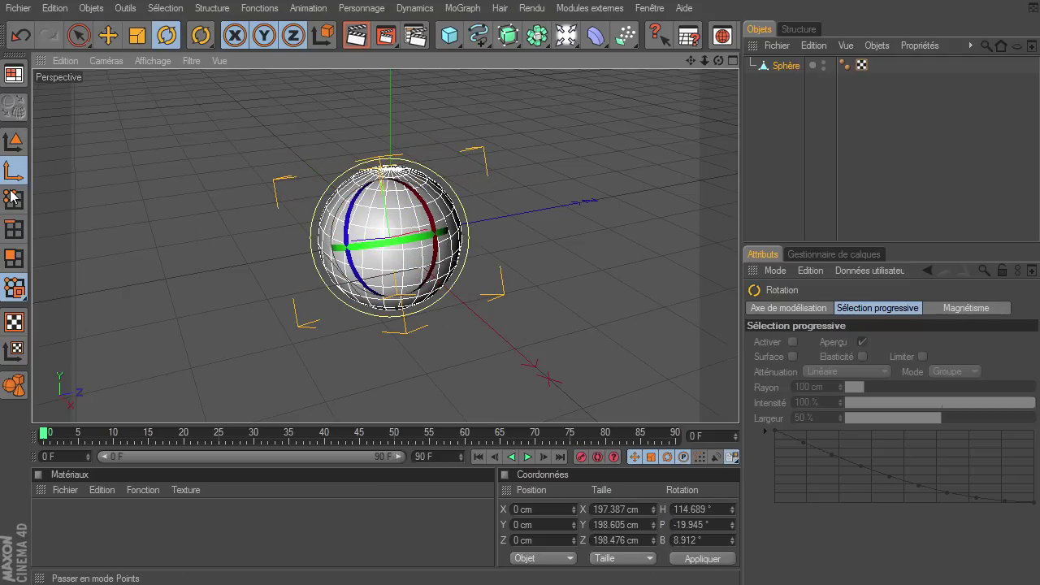
pyautogui.click(12, 144)
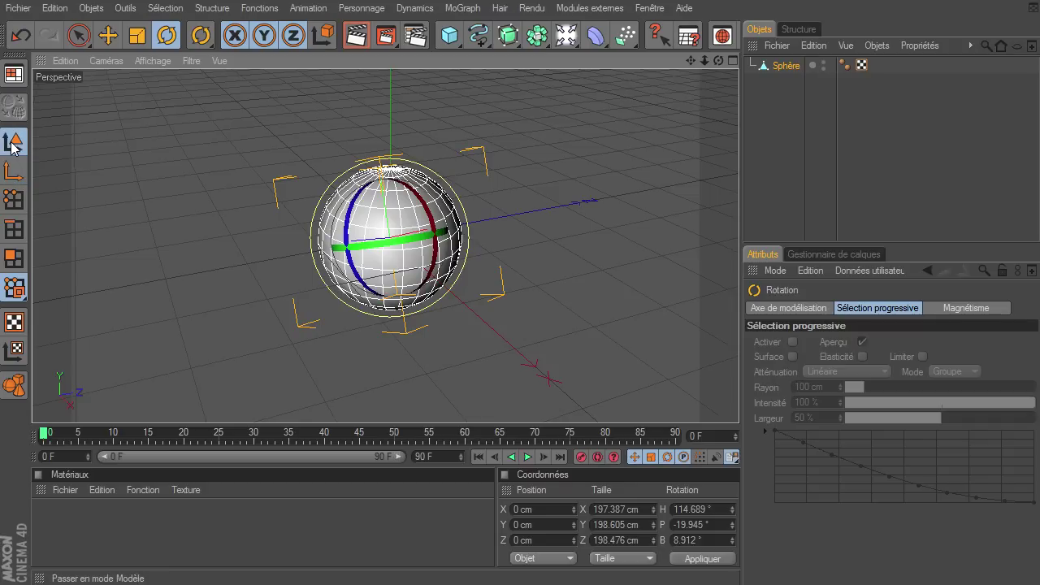
pyautogui.moveTo(352, 276); pyautogui.dragTo(422, 248)
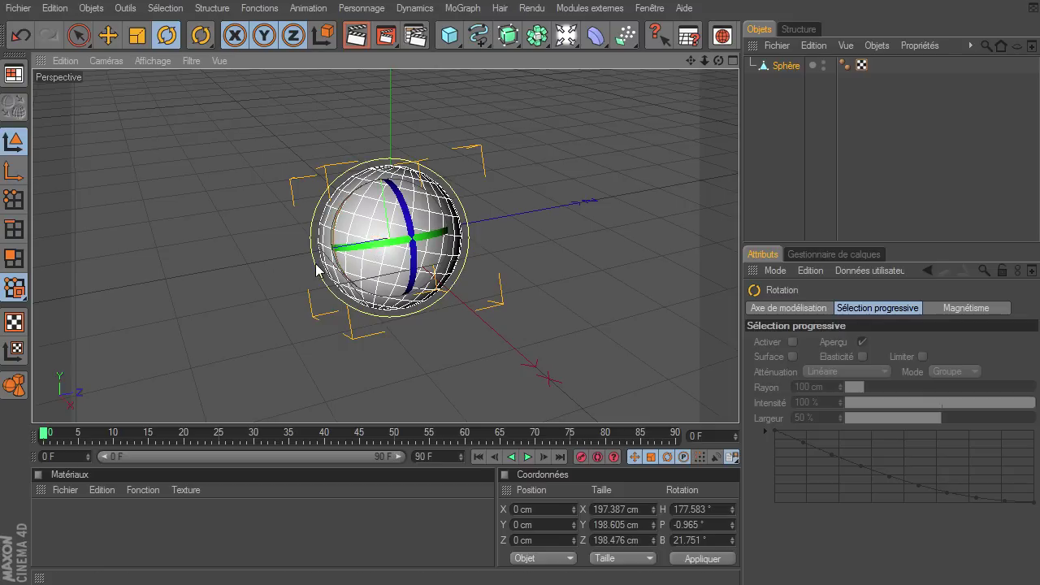
pyautogui.click(294, 36)
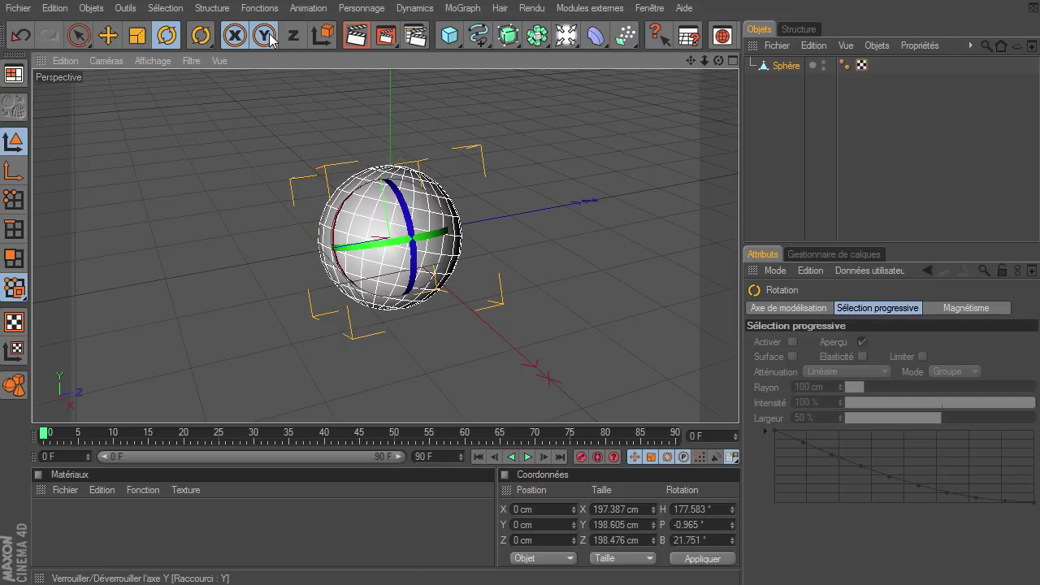
pyautogui.click(268, 36)
pyautogui.click(232, 36)
pyautogui.click(293, 35)
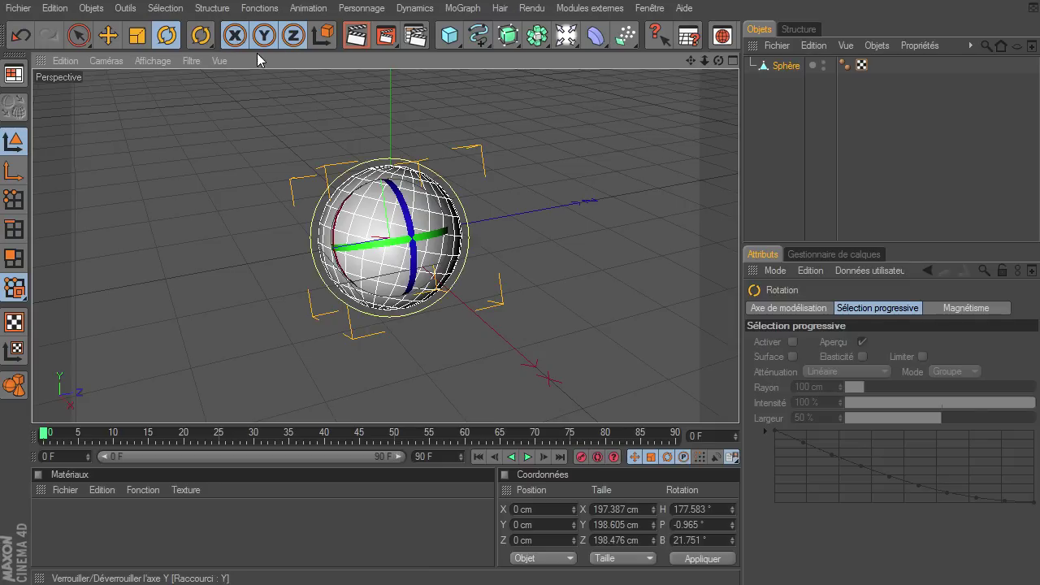
pyautogui.click(294, 32)
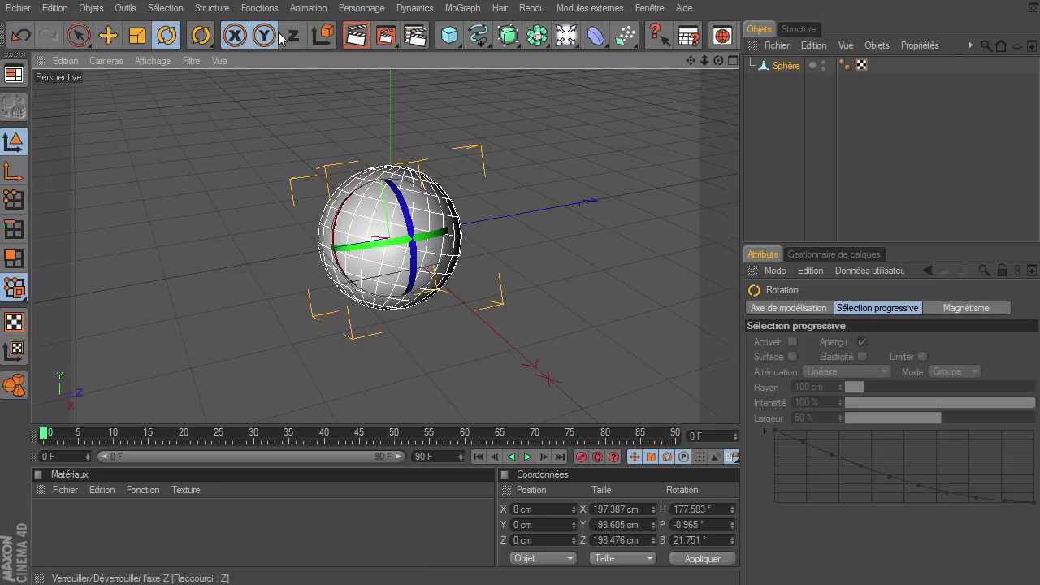
pyautogui.click(263, 36)
pyautogui.click(234, 36)
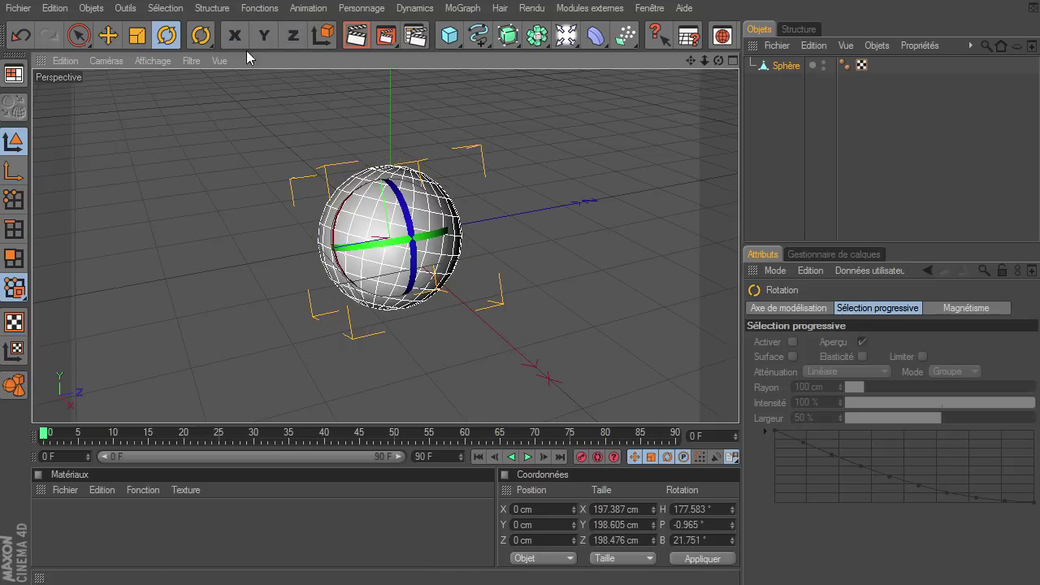
pyautogui.click(294, 36)
pyautogui.click(263, 36)
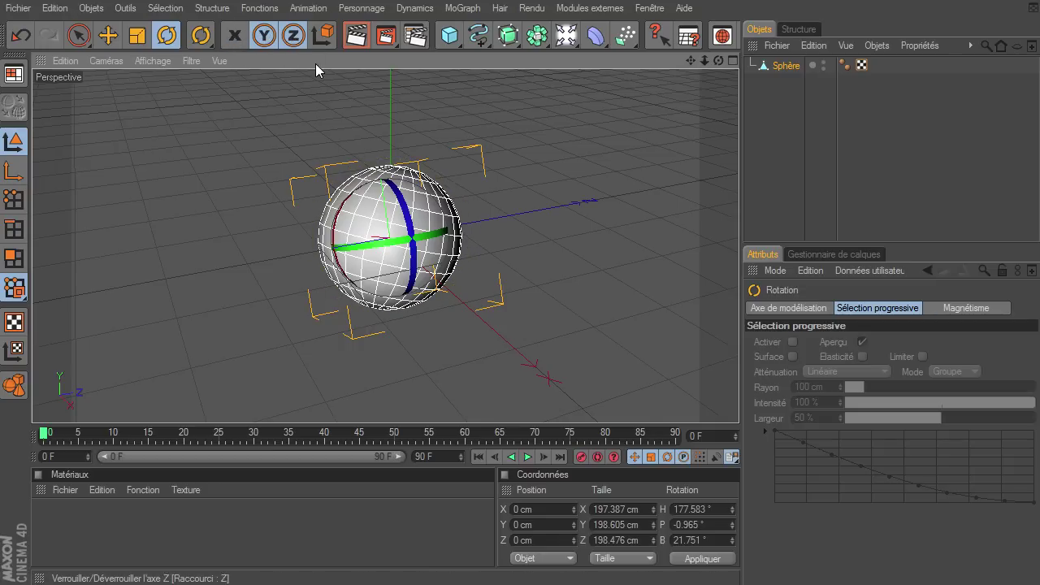
pyautogui.click(237, 38)
pyautogui.click(290, 40)
pyautogui.click(293, 36)
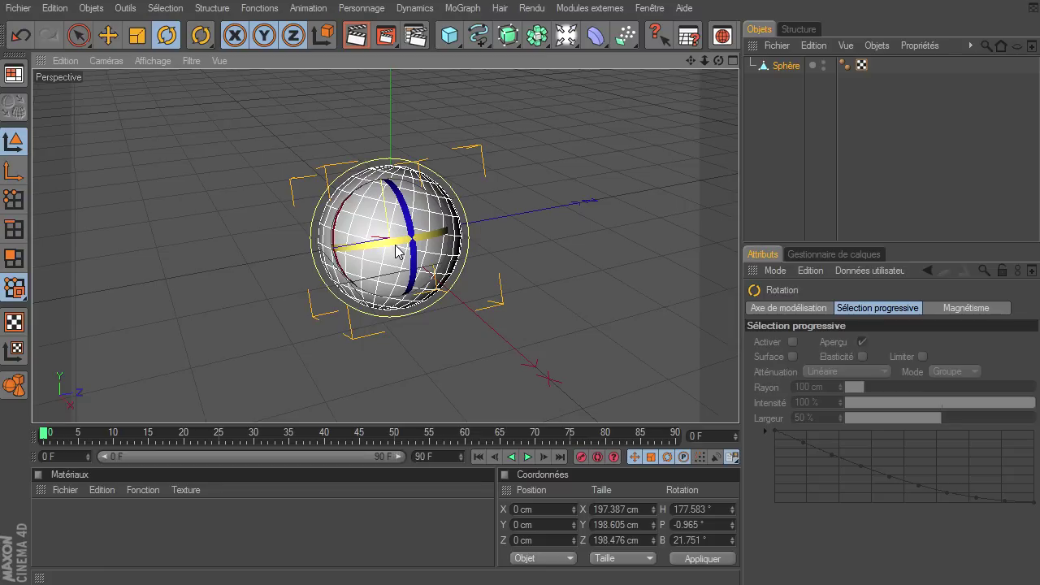
# Toggle texture mode and back to Model mode, then browse and dismiss the Fonctions spline commands
pyautogui.click(16, 324)
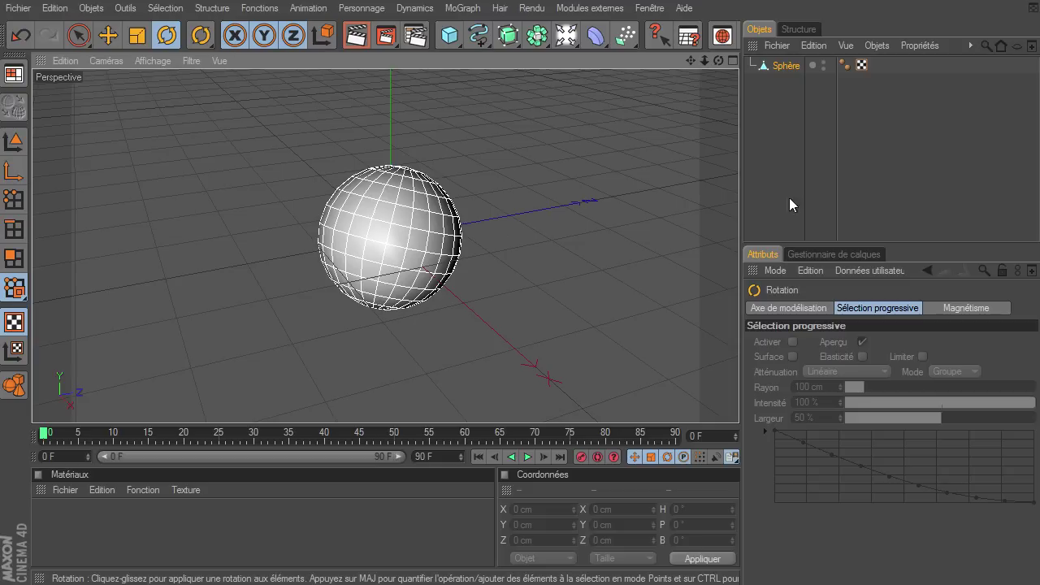
pyautogui.click(14, 142)
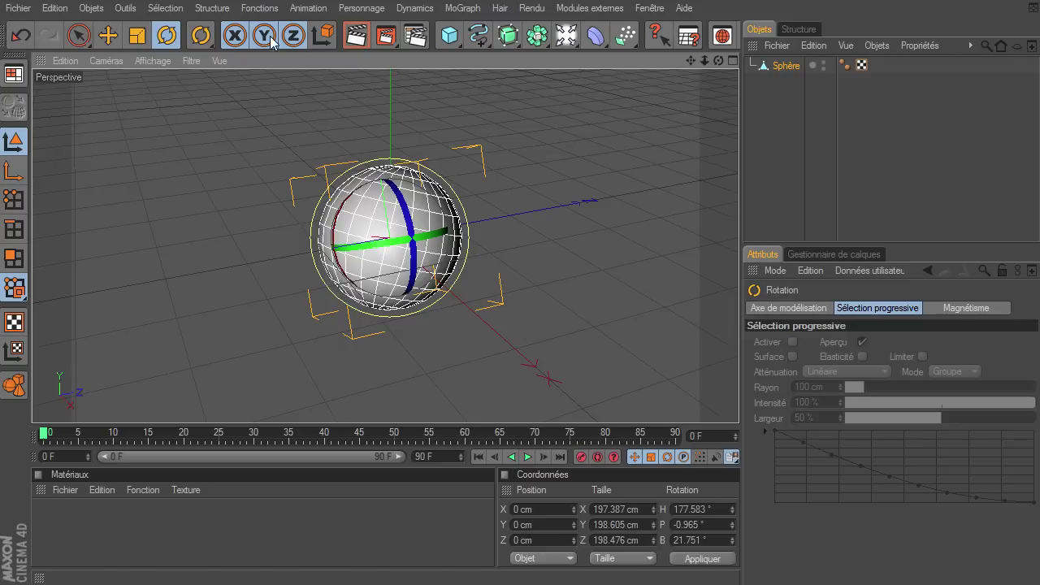
pyautogui.click(244, 10)
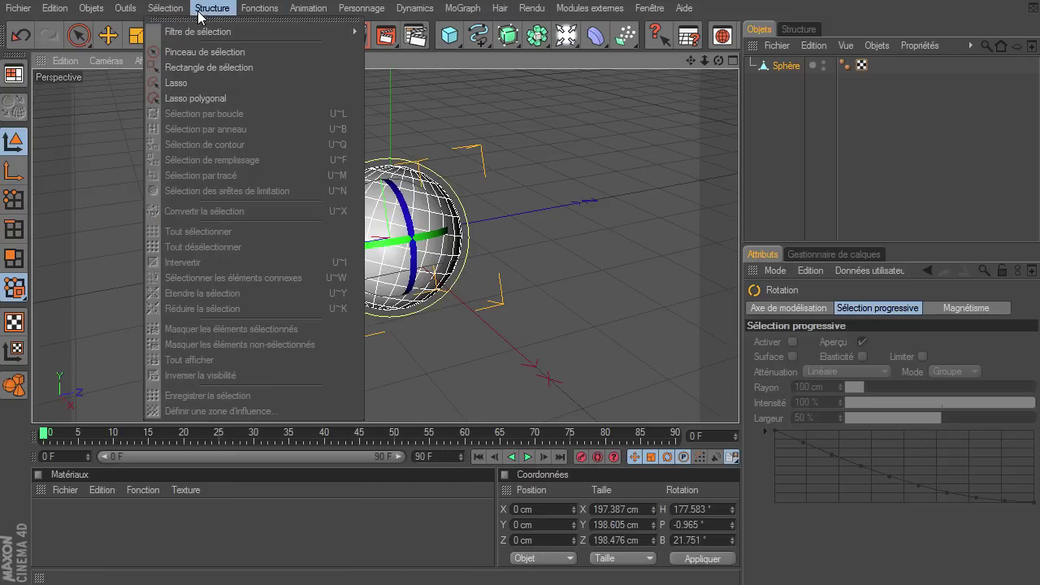
pyautogui.moveTo(244, 32)
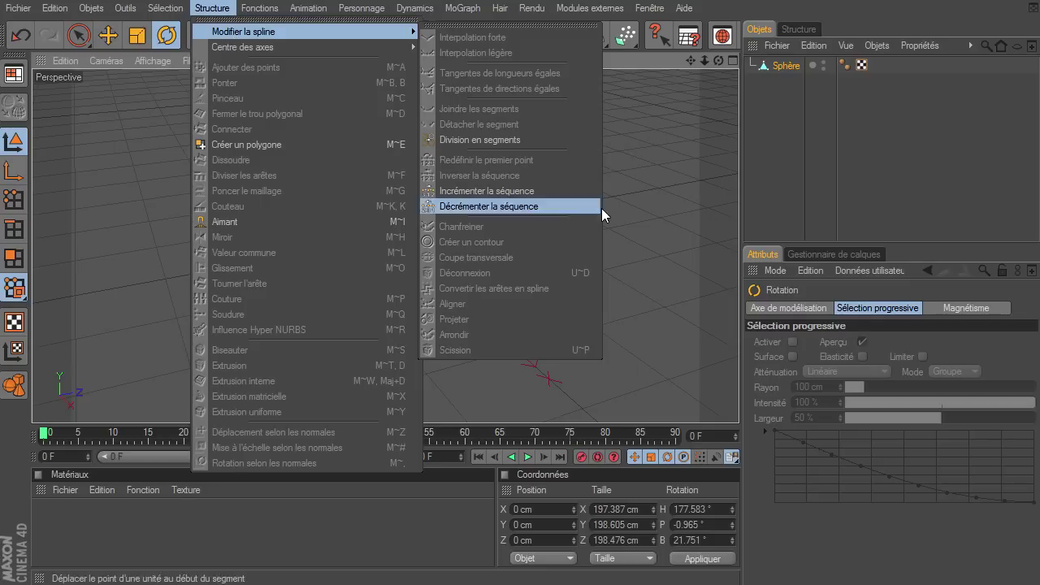
pyautogui.click(772, 154)
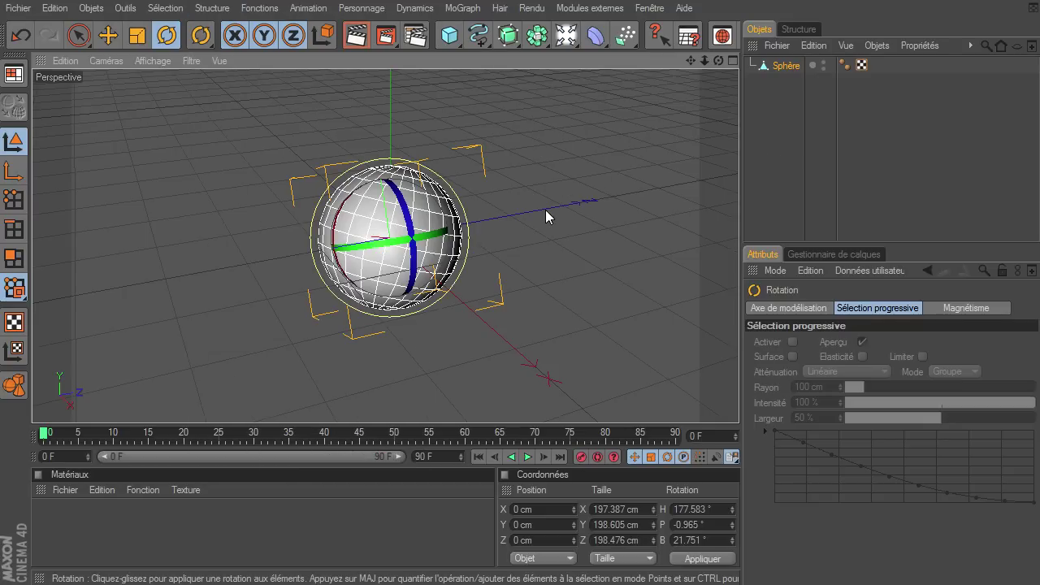
# Nudge the sphere to H 177.46°, P -0.72°, B 21.652° and reselect Sphère
pyautogui.moveTo(545, 209); pyautogui.dragTo(545, 211)
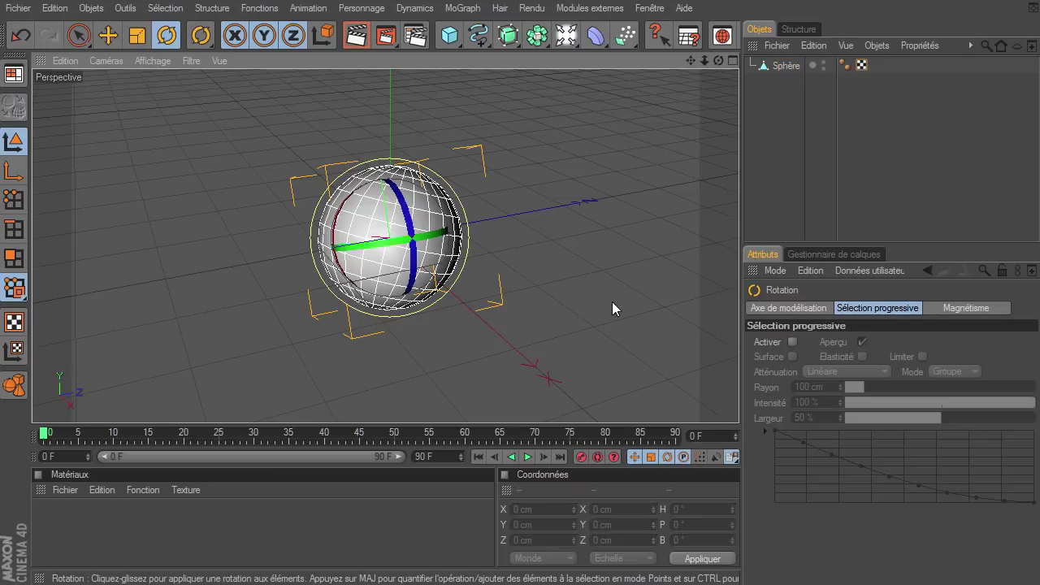
pyautogui.click(793, 105)
pyautogui.click(786, 66)
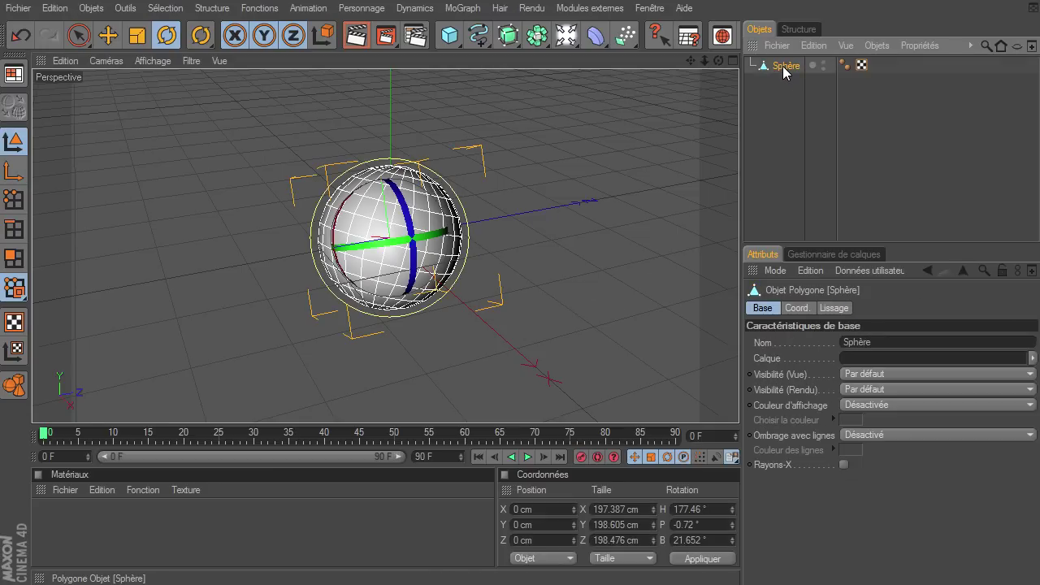
# Remove the Sphère object with the Delete key
pyautogui.press('Delete')
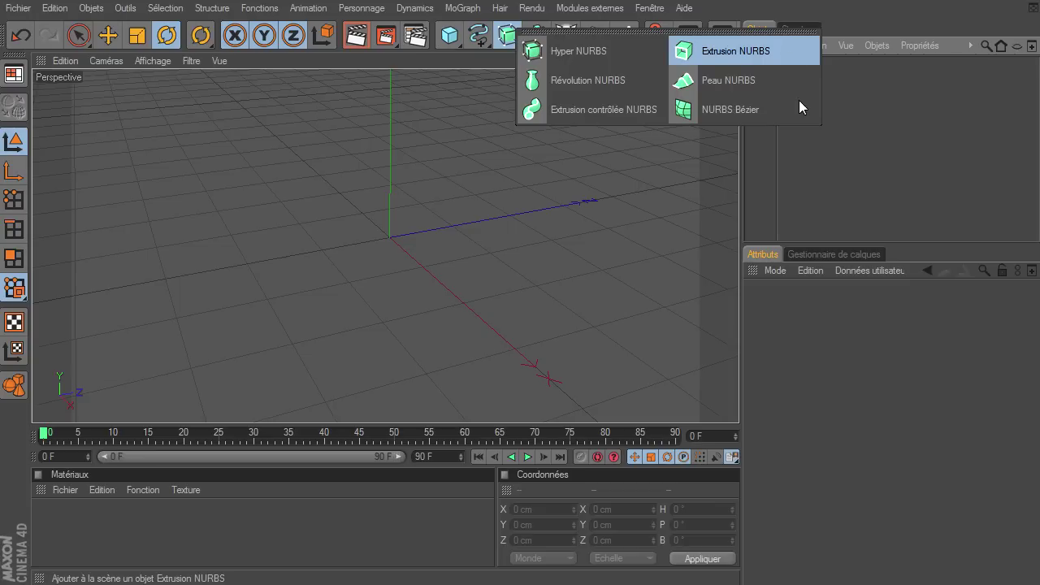
# Close the NURBS popup without adding a generator and switch to the four-viewport layout
pyautogui.click(871, 154)
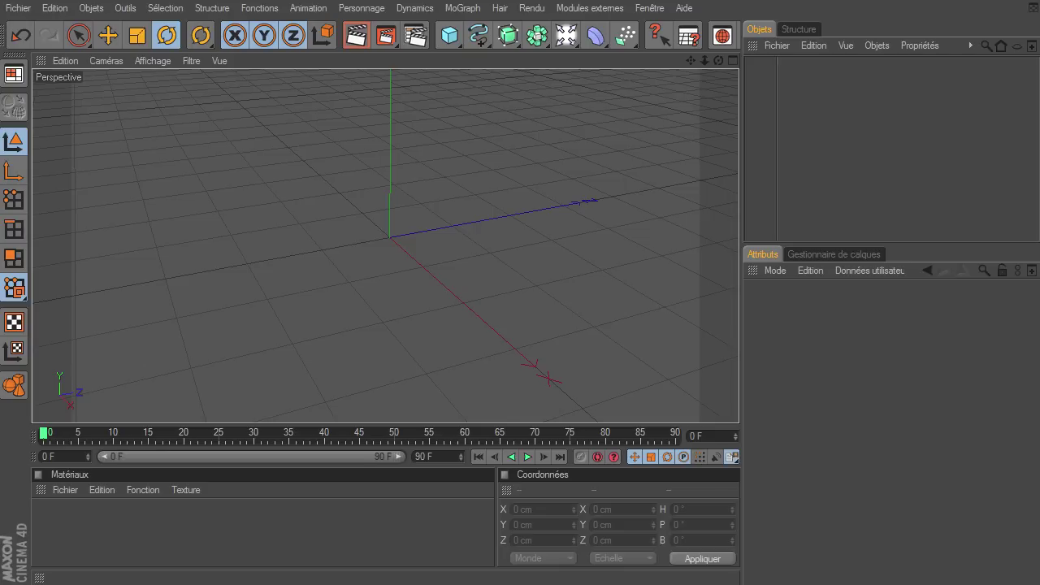
pyautogui.click(732, 61)
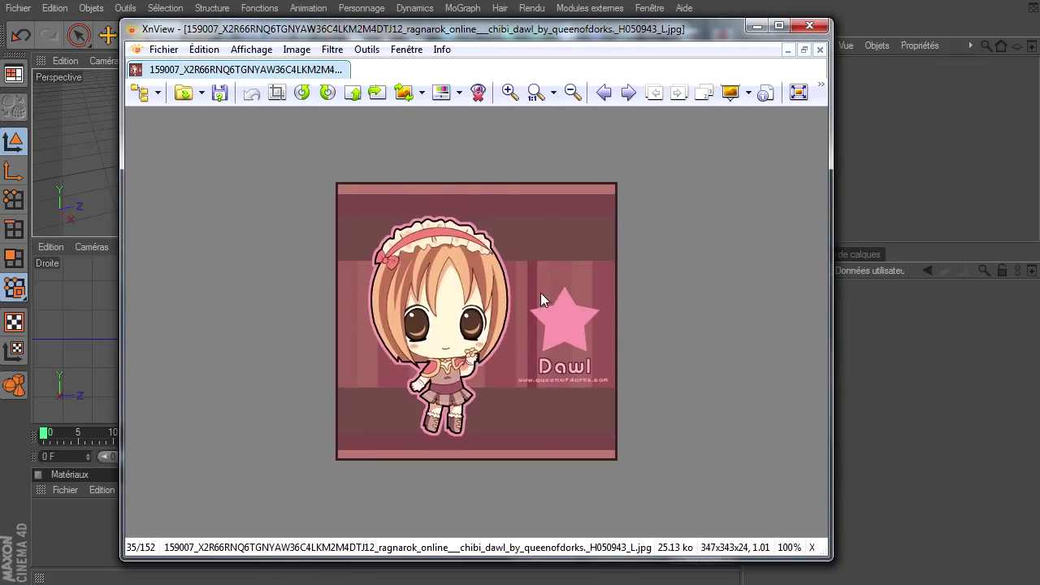
# Crop the image to the pink star and Dawl lettering, then save it to the references folder
pyautogui.moveTo(521, 272)
pyautogui.mouseDown()
pyautogui.moveTo(608, 338)
pyautogui.moveTo(606, 366)
pyautogui.mouseUp()
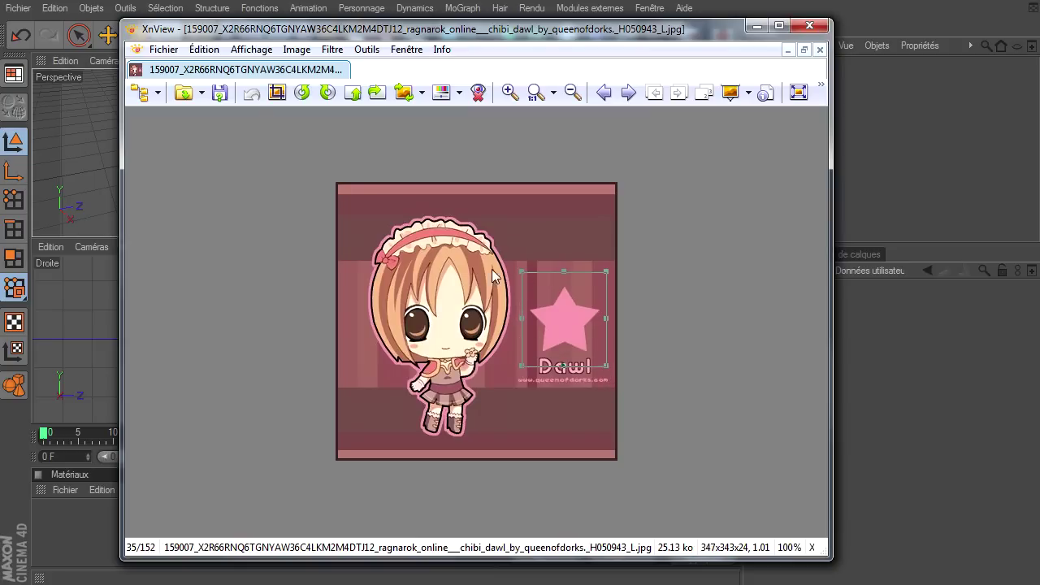
pyautogui.click(271, 94)
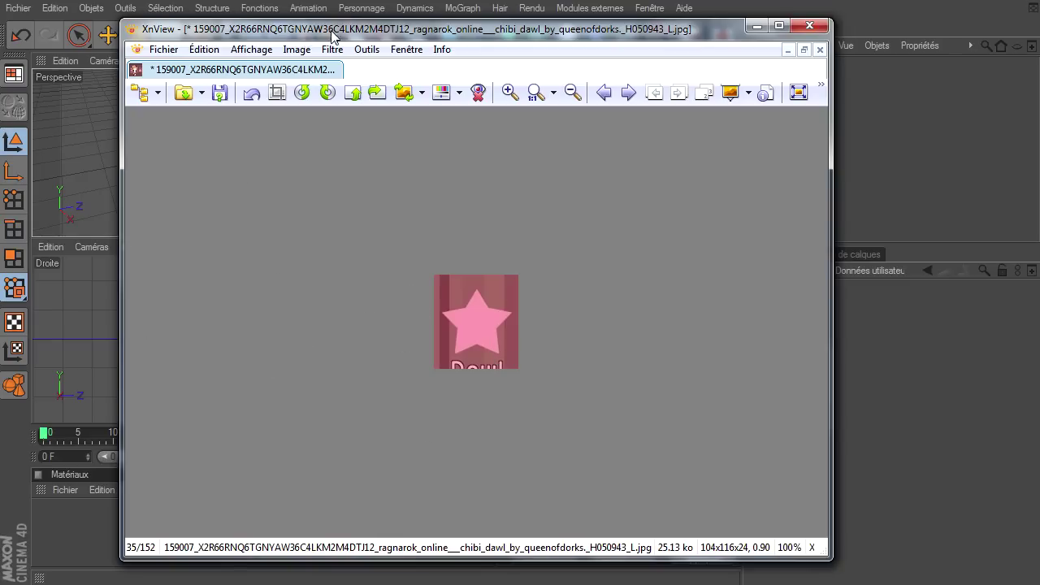
pyautogui.press('Escape')
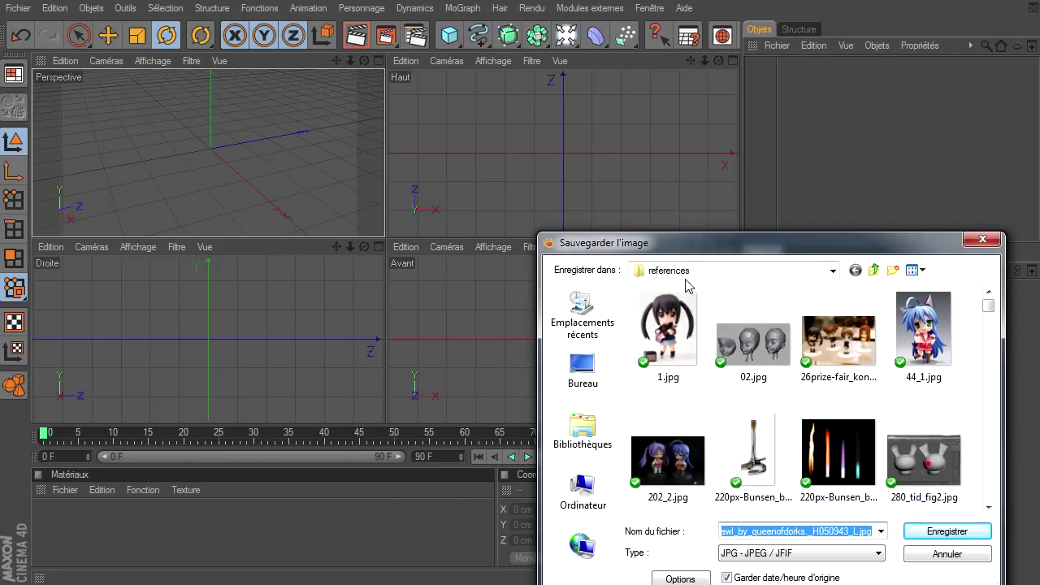
pyautogui.press('Escape')
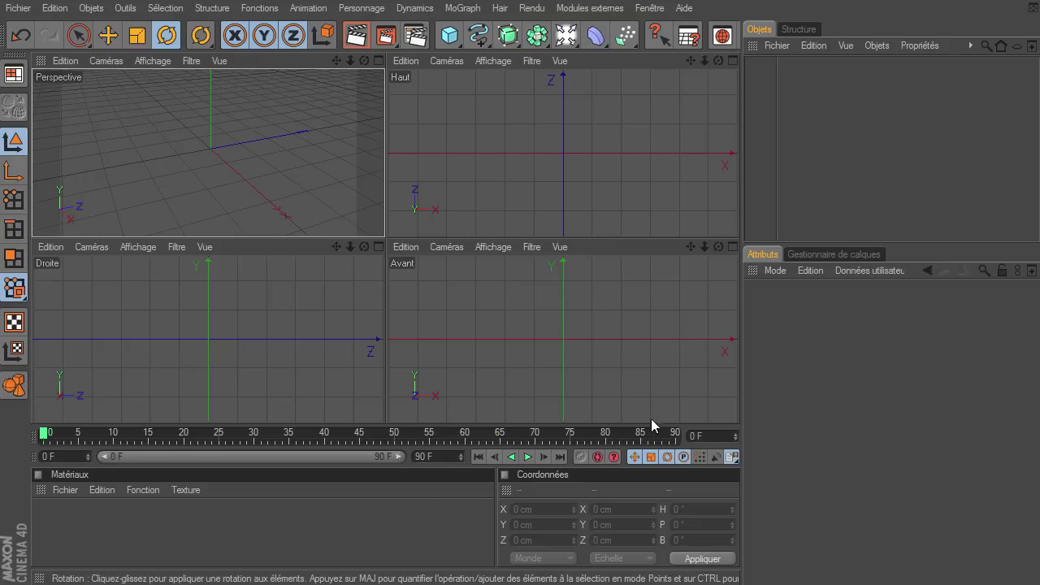
# Maximise the Avant (front) viewport to fill the workspace
pyautogui.click(733, 247)
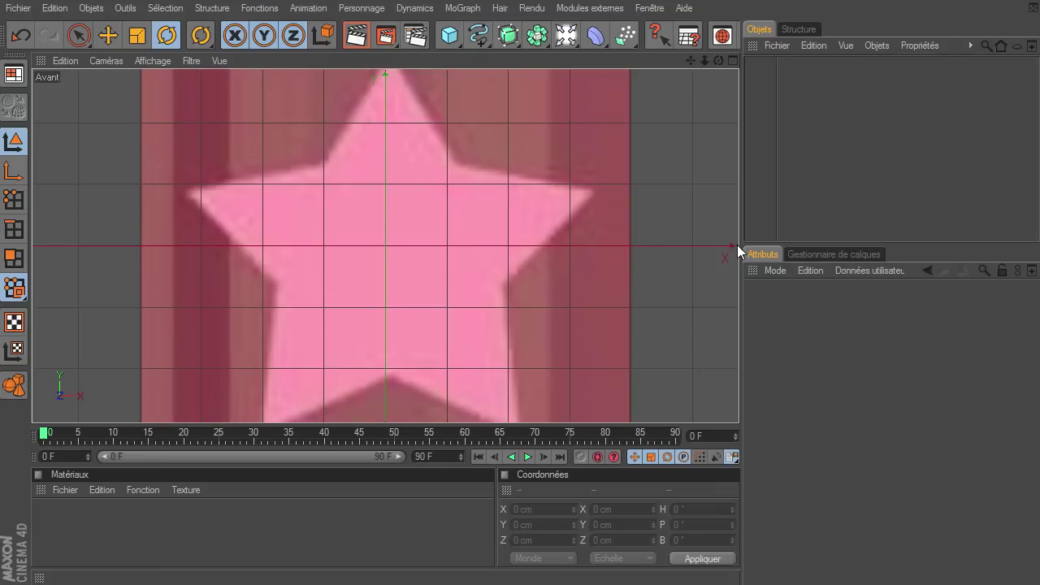
# Zoom out, draw a trial two-point Bézier spline beside the star, then delete it
pyautogui.moveTo(706, 60)
pyautogui.mouseDown()
pyautogui.moveTo(726, 402)
pyautogui.moveTo(738, 403)
pyautogui.mouseUp()
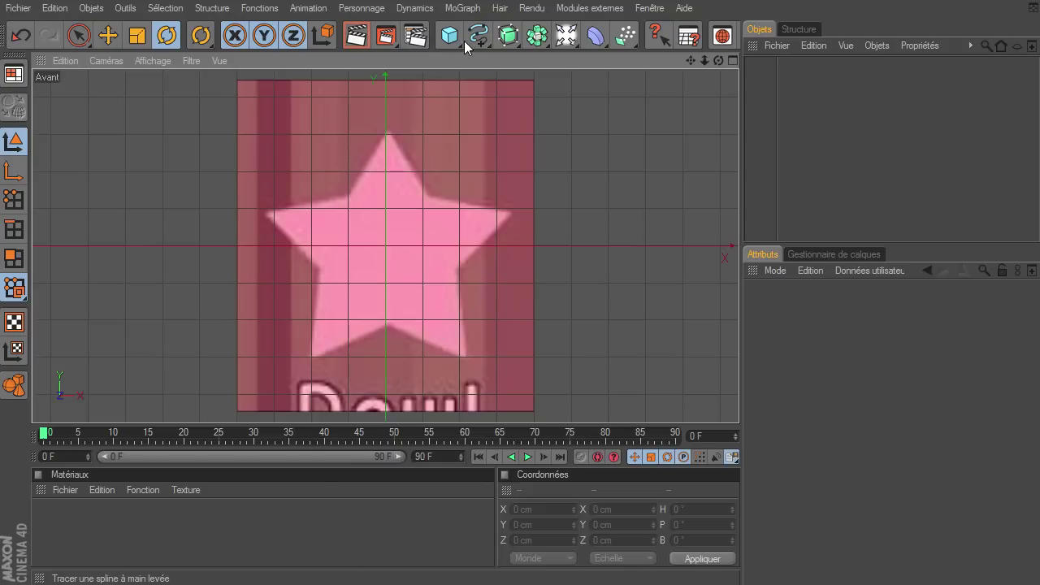
pyautogui.click(487, 38)
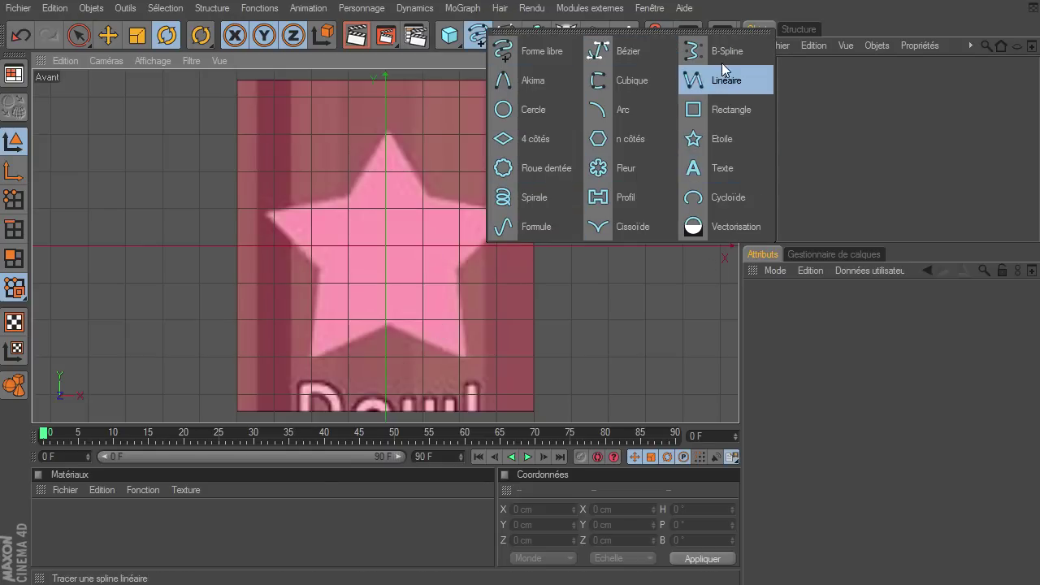
pyautogui.click(629, 51)
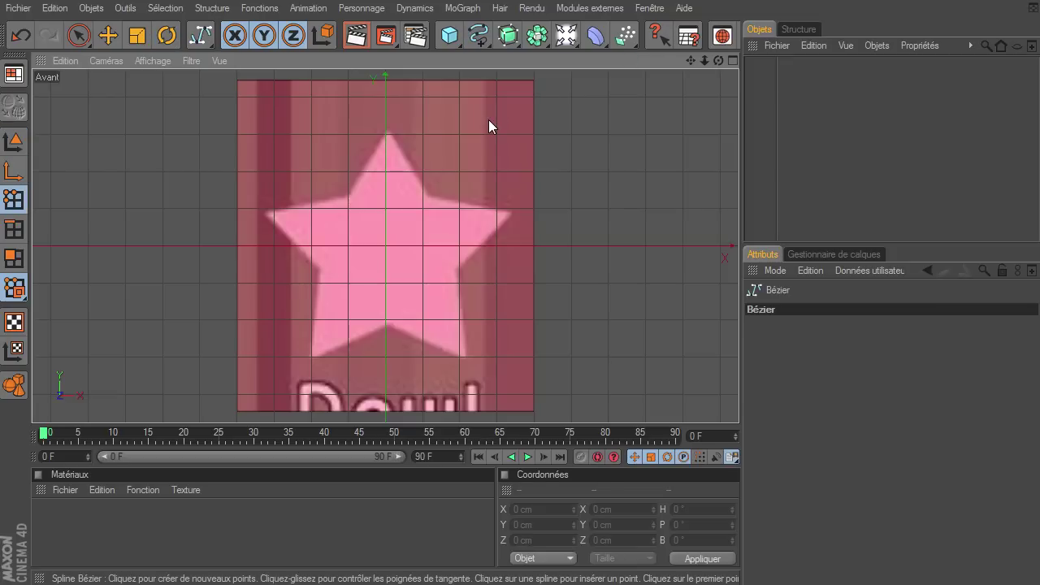
pyautogui.click(529, 169)
pyautogui.moveTo(530, 169); pyautogui.dragTo(510, 236)
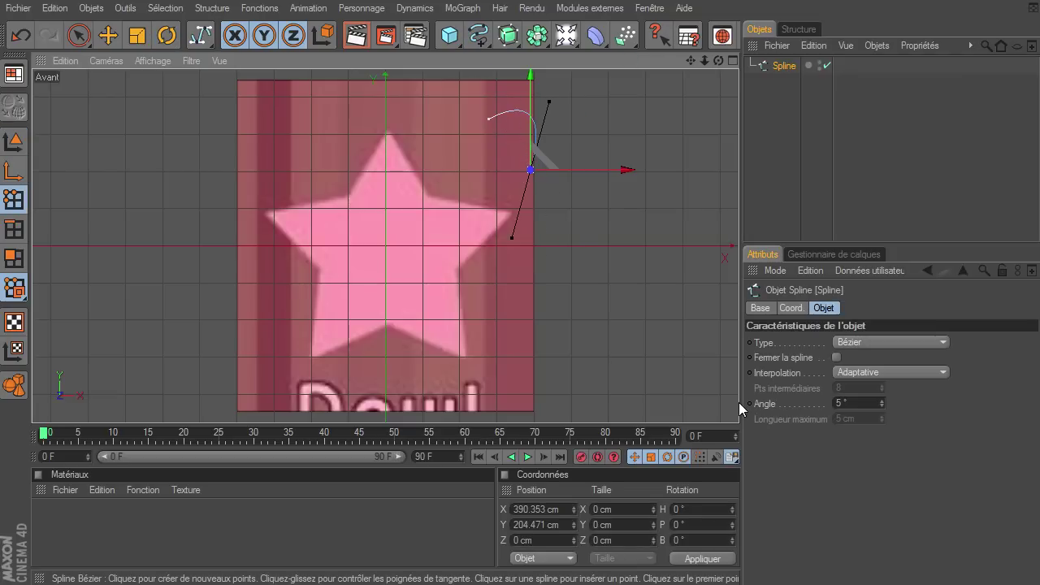
pyautogui.moveTo(374, 285); pyautogui.dragTo(485, 329)
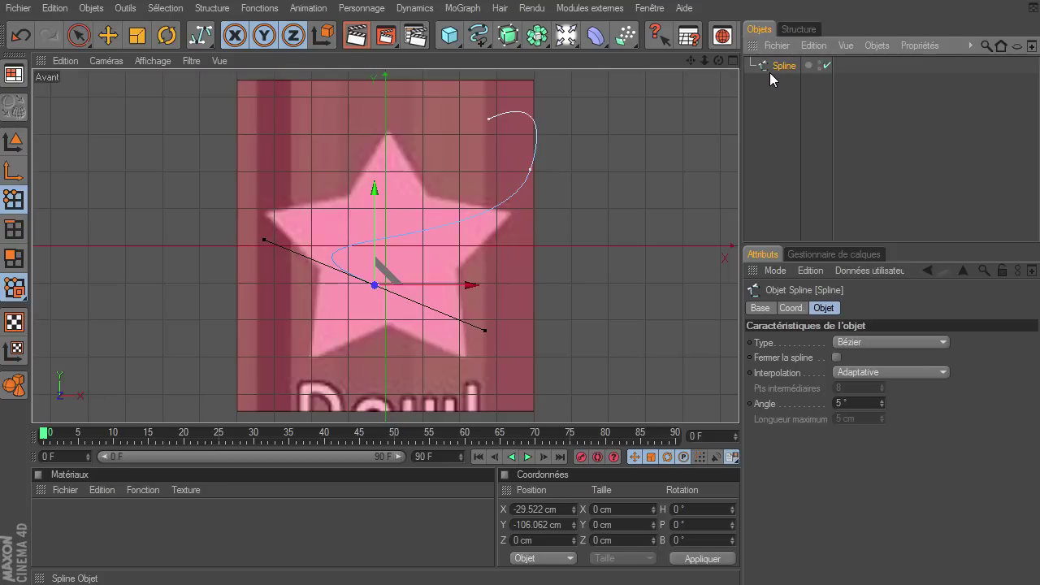
pyautogui.press('Delete')
pyautogui.click(481, 37)
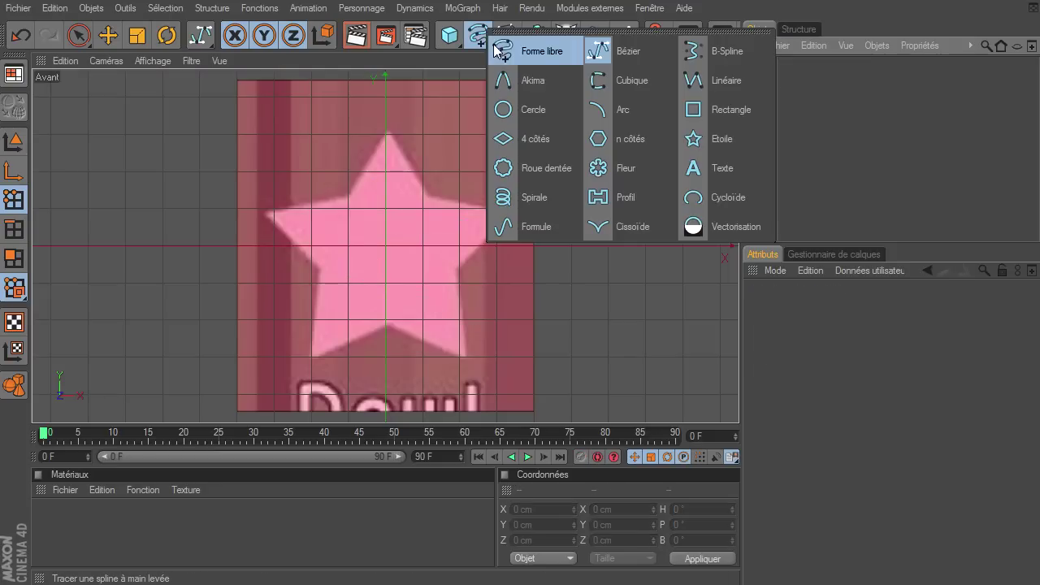
# Trace the star's tips and inner corners with a Linéaire spline, closing at the top tip
pyautogui.click(694, 80)
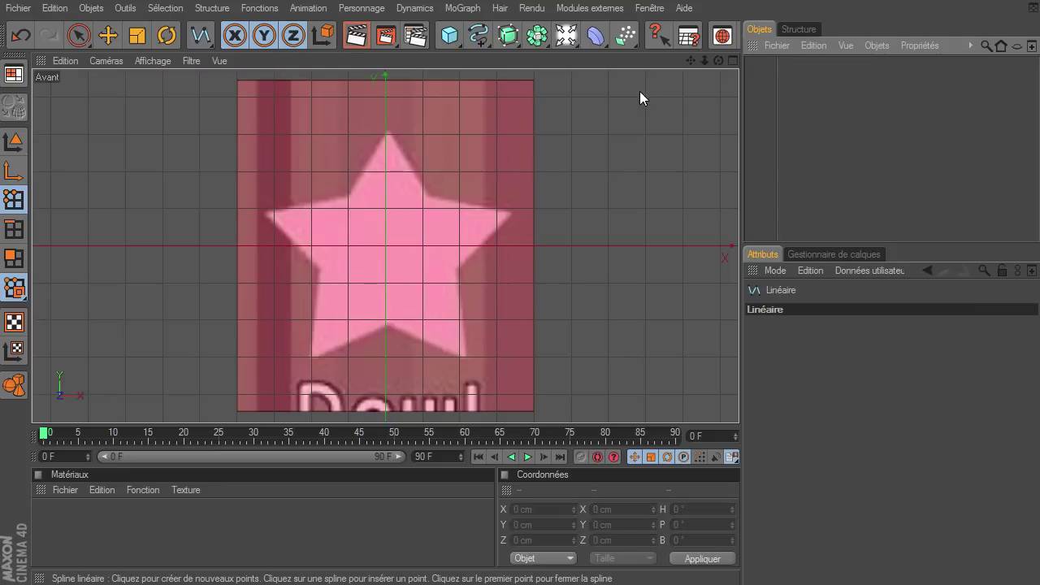
pyautogui.click(387, 128)
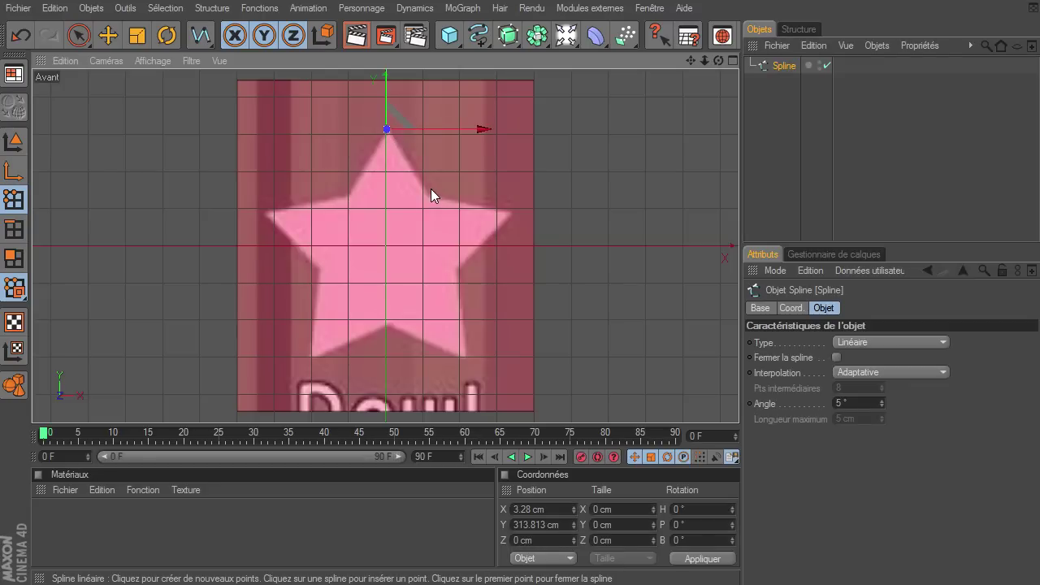
pyautogui.click(429, 194)
pyautogui.click(509, 212)
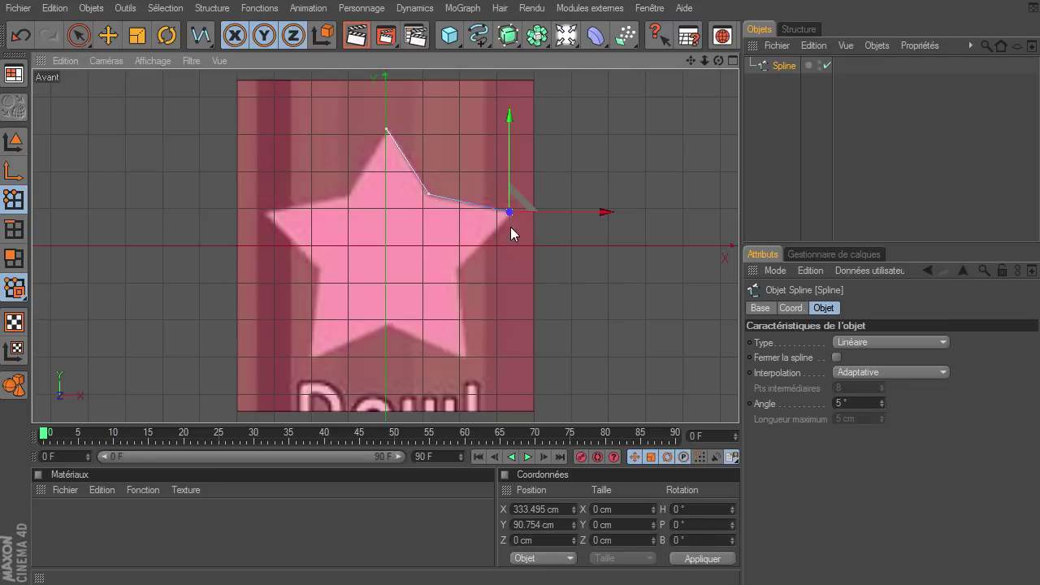
pyautogui.click(457, 268)
pyautogui.click(466, 358)
pyautogui.click(387, 322)
pyautogui.click(312, 355)
pyautogui.click(322, 268)
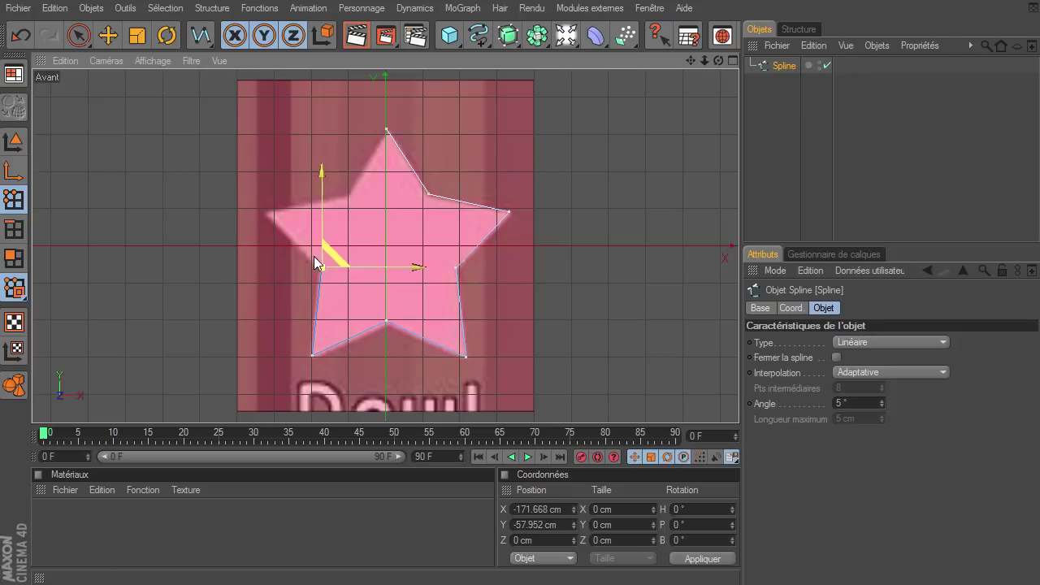
pyautogui.click(349, 196)
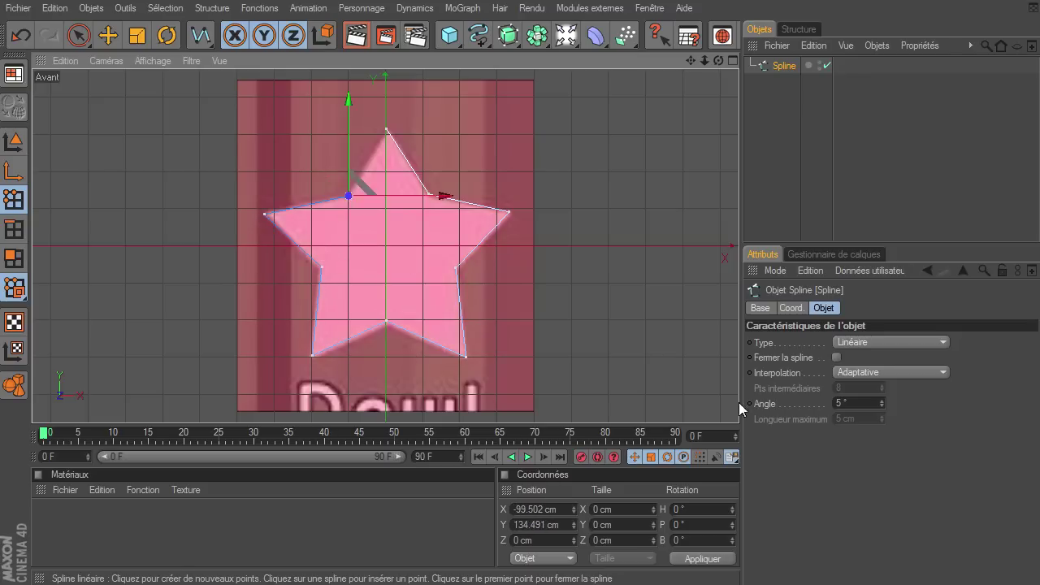
pyautogui.click(387, 128)
# Select the Spline and brush over its upper and lower inner corner points with Pinceau de sélection
pyautogui.click(78, 41)
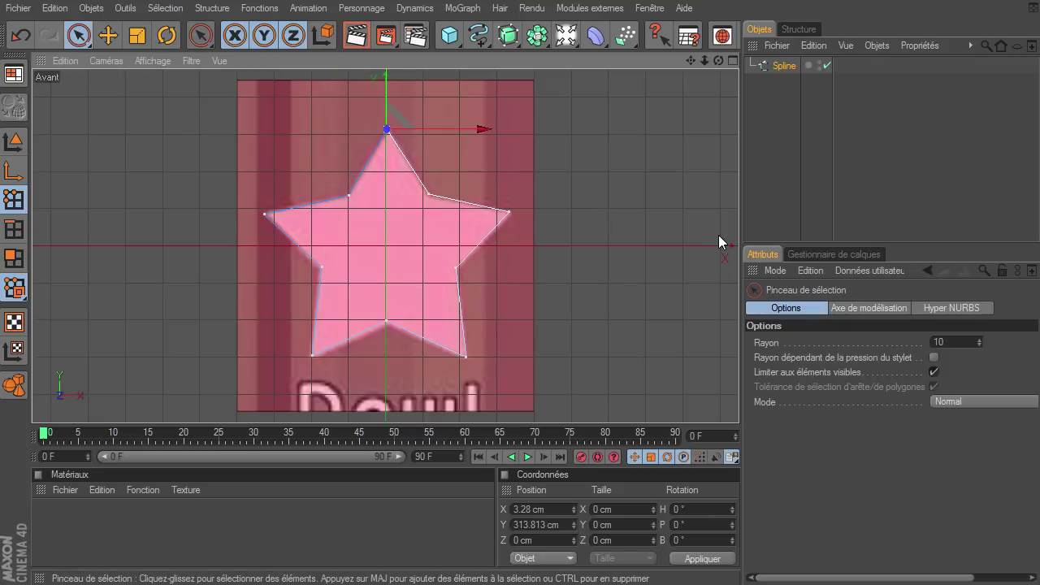
pyautogui.click(763, 177)
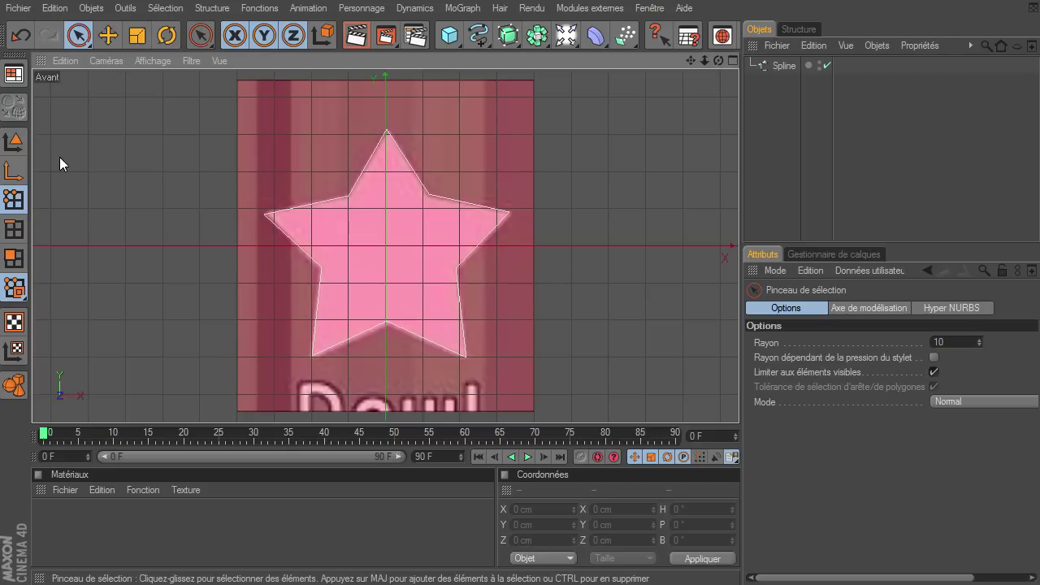
pyautogui.click(780, 66)
pyautogui.moveTo(429, 199)
pyautogui.mouseDown()
pyautogui.moveTo(344, 198)
pyautogui.moveTo(325, 276)
pyautogui.mouseUp()
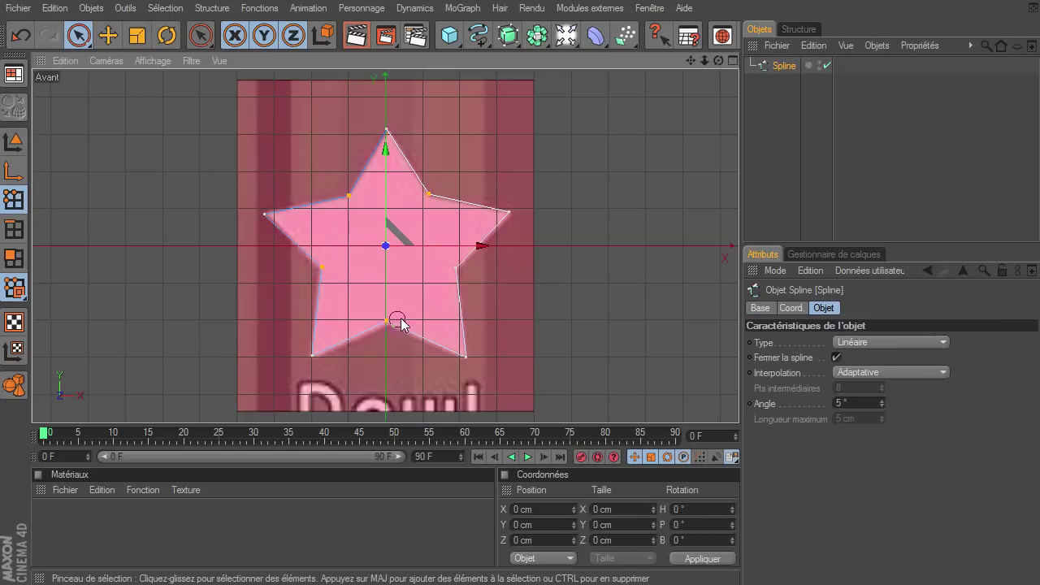
pyautogui.moveTo(400, 327); pyautogui.dragTo(487, 274)
# Apply Interpolation légère so the star's inner corners become smooth Bézier curves
pyautogui.rightClick(429, 195)
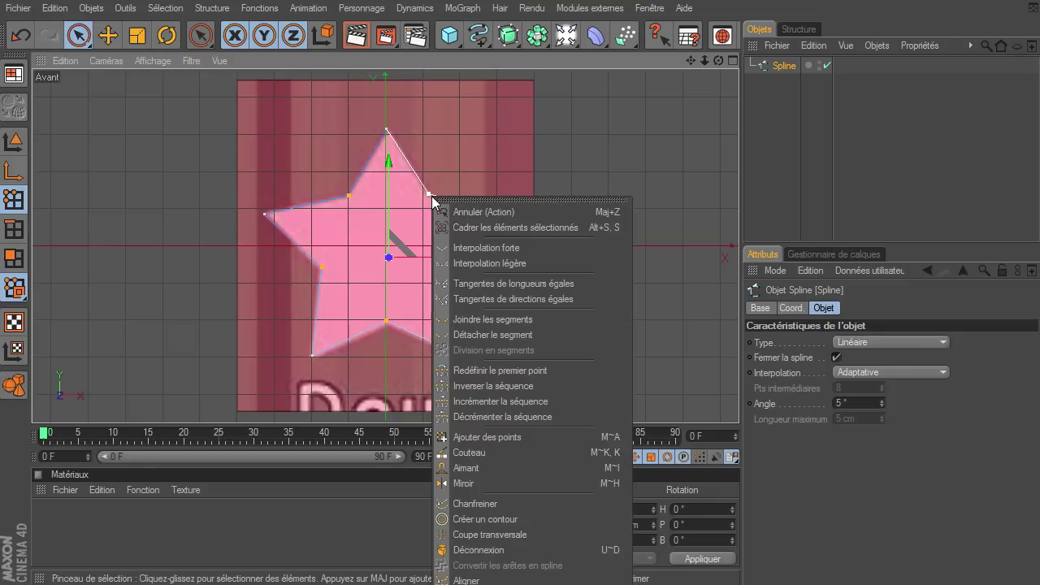
pyautogui.click(512, 263)
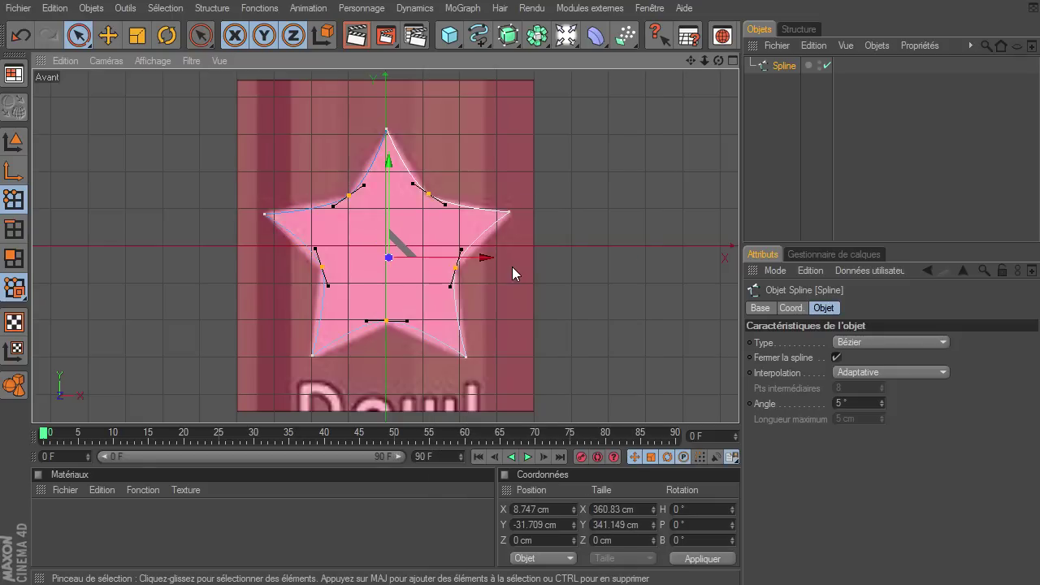
pyautogui.click(691, 272)
# Reselect the star Spline and brush-select its five outer tip points
pyautogui.click(764, 185)
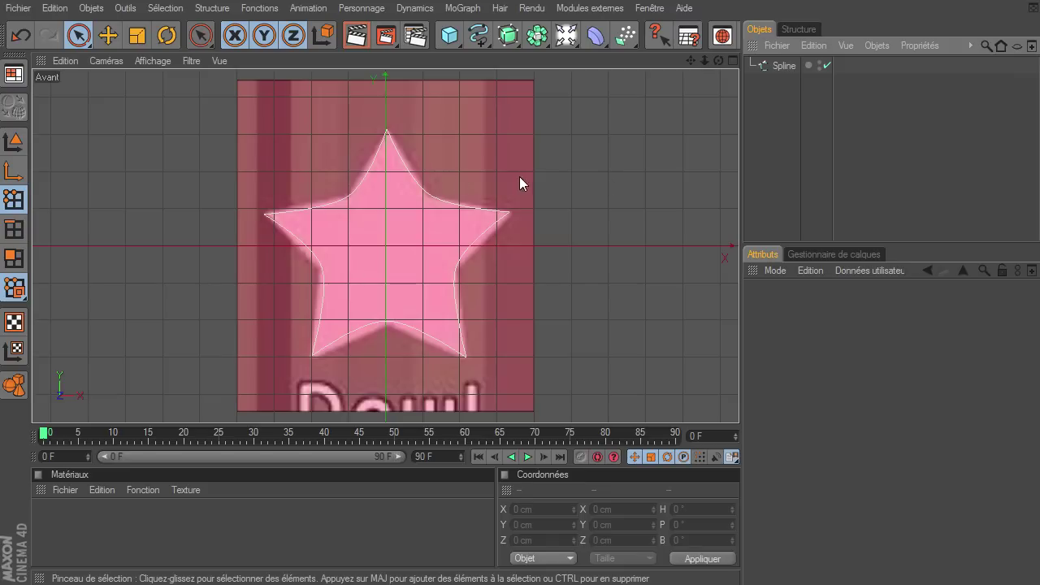
pyautogui.click(759, 66)
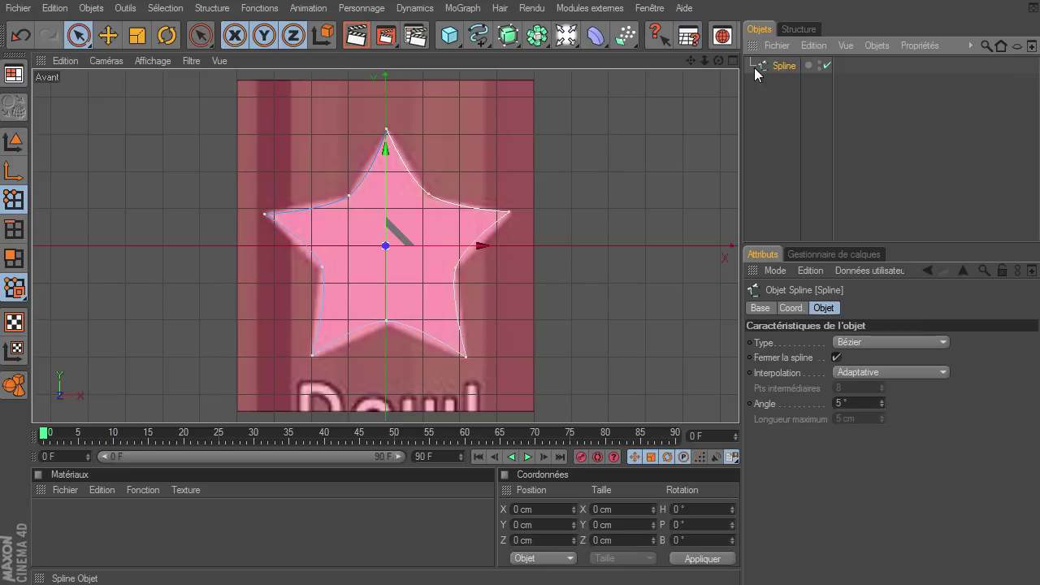
pyautogui.moveTo(367, 130); pyautogui.dragTo(325, 365)
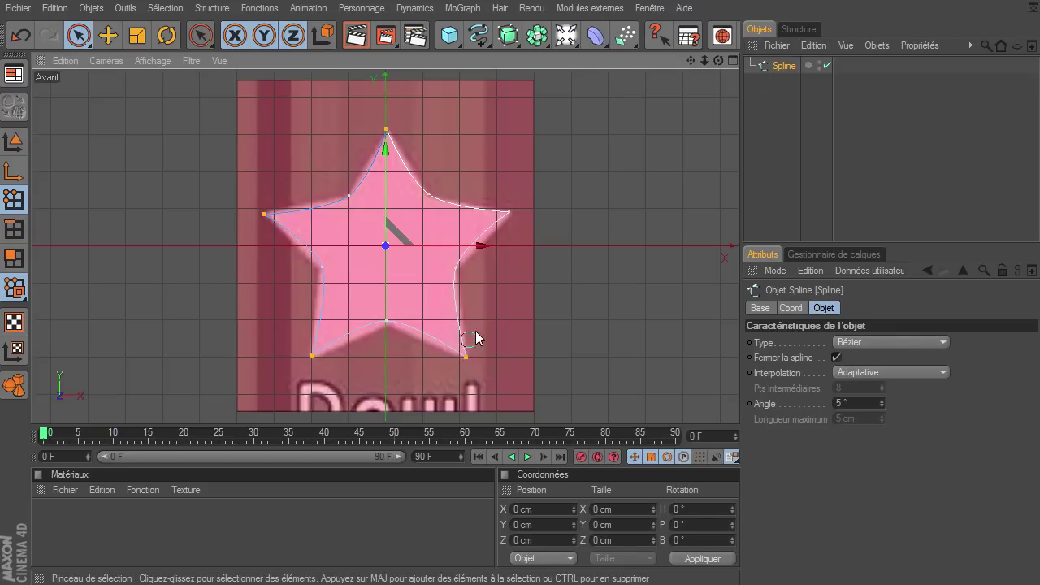
pyautogui.moveTo(325, 369); pyautogui.dragTo(511, 187)
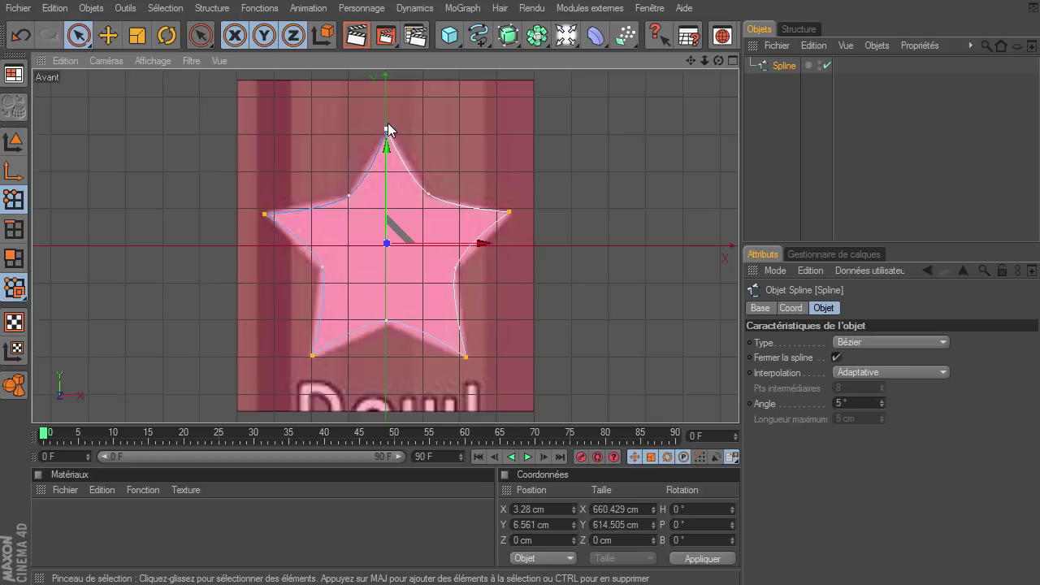
# Chamfer the five selected tips to round them off
pyautogui.rightClick(387, 128)
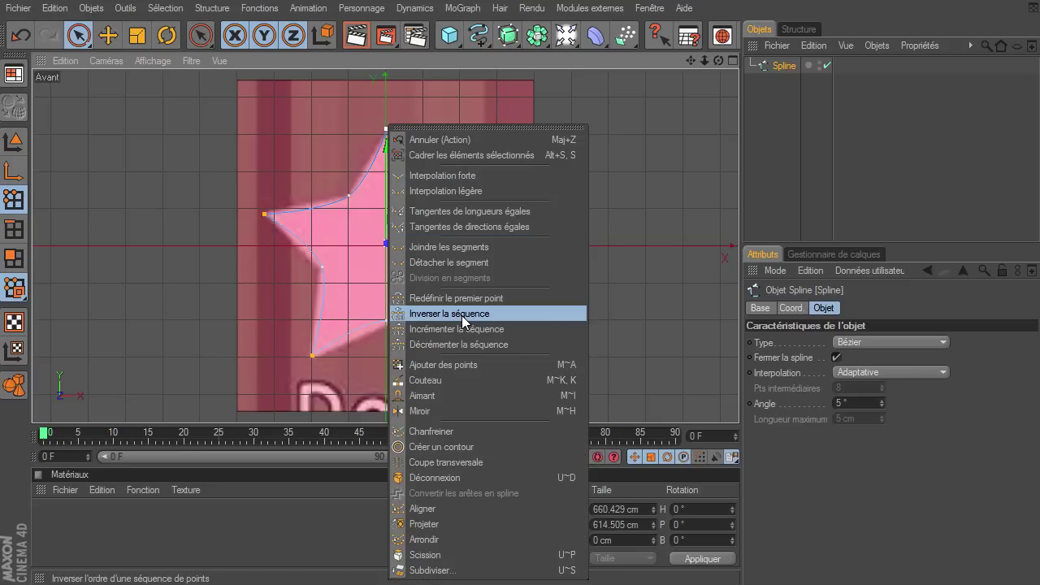
pyautogui.click(442, 432)
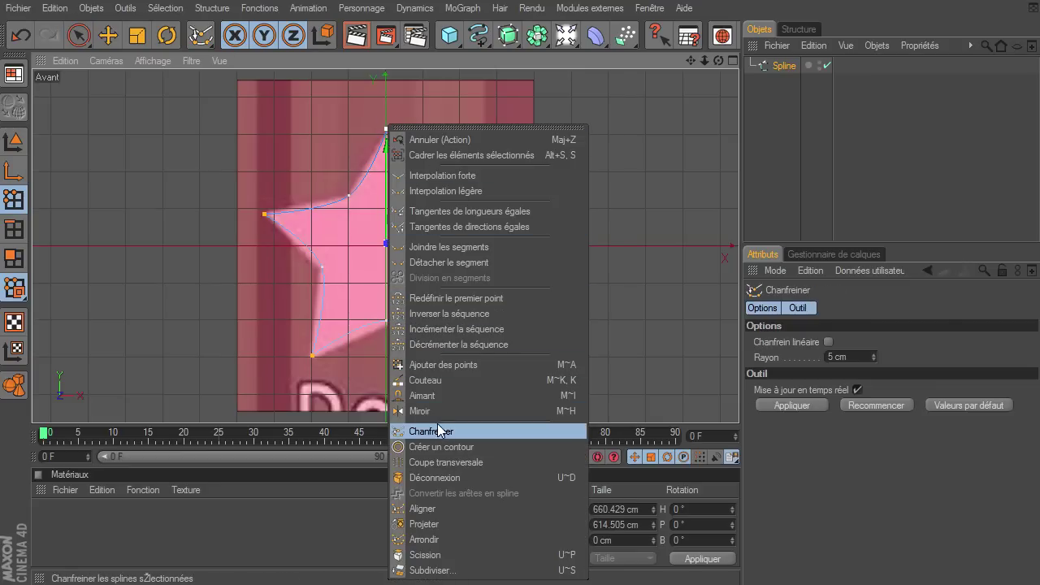
pyautogui.moveTo(738, 402)
pyautogui.mouseDown()
pyautogui.moveTo(756, 402)
pyautogui.moveTo(739, 402)
pyautogui.mouseUp()
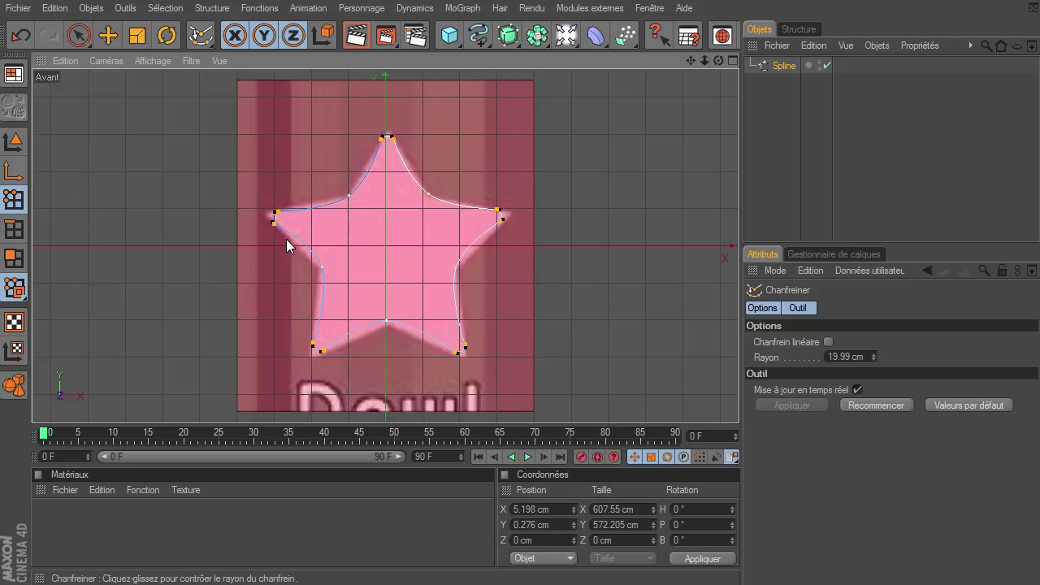
# Clear the point selection, nudge the top point upward and shift the right tip outward
pyautogui.click(73, 36)
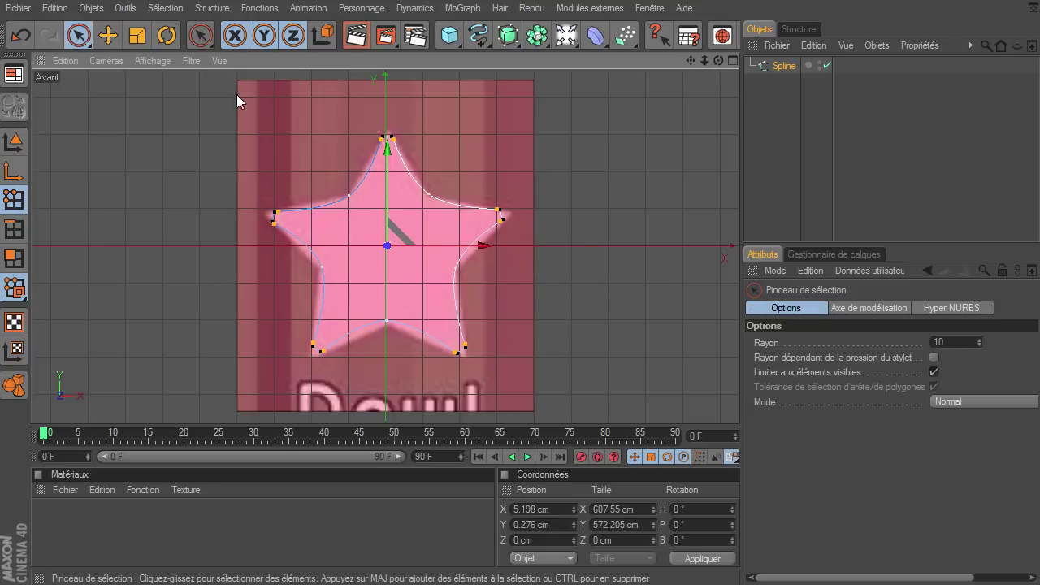
pyautogui.click(118, 114)
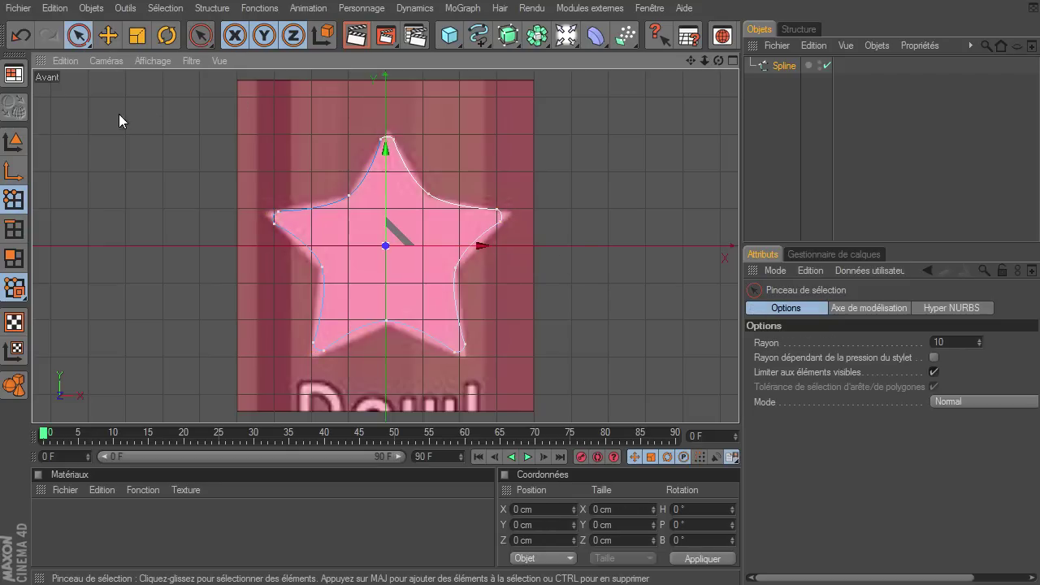
pyautogui.click(385, 139)
pyautogui.moveTo(386, 139); pyautogui.dragTo(386, 131)
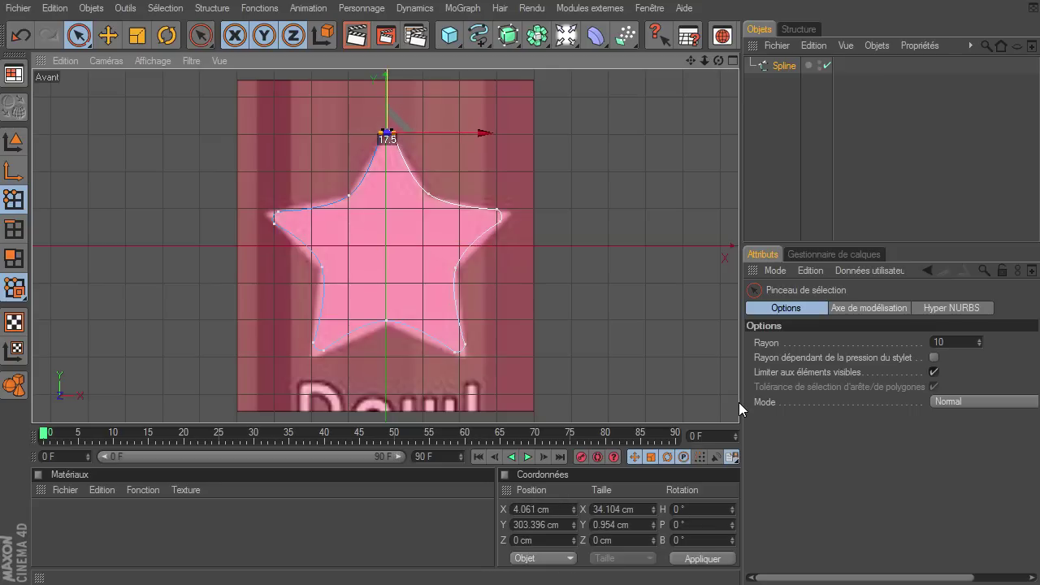
pyautogui.click(497, 213)
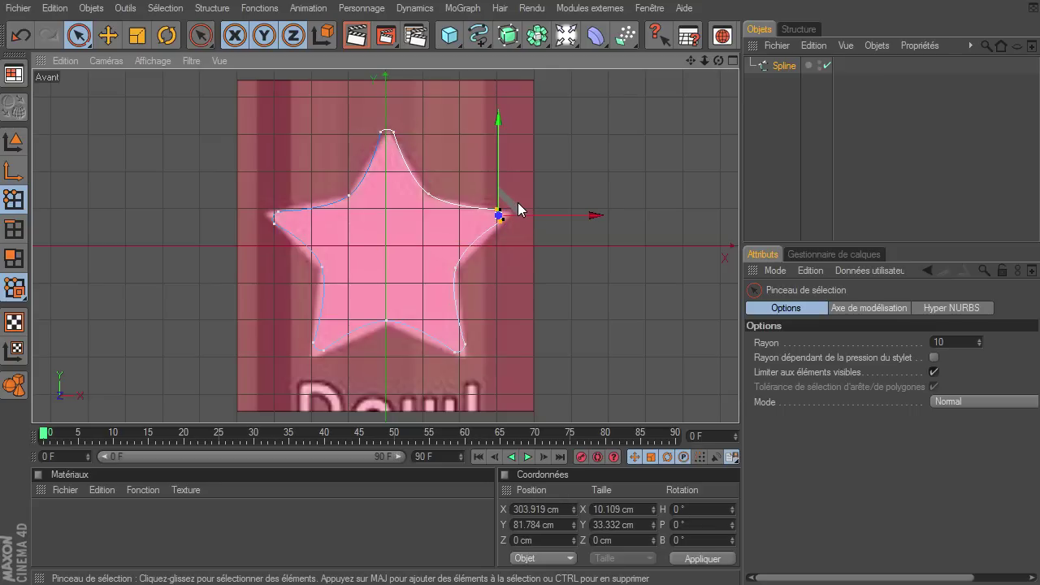
pyautogui.click(484, 198)
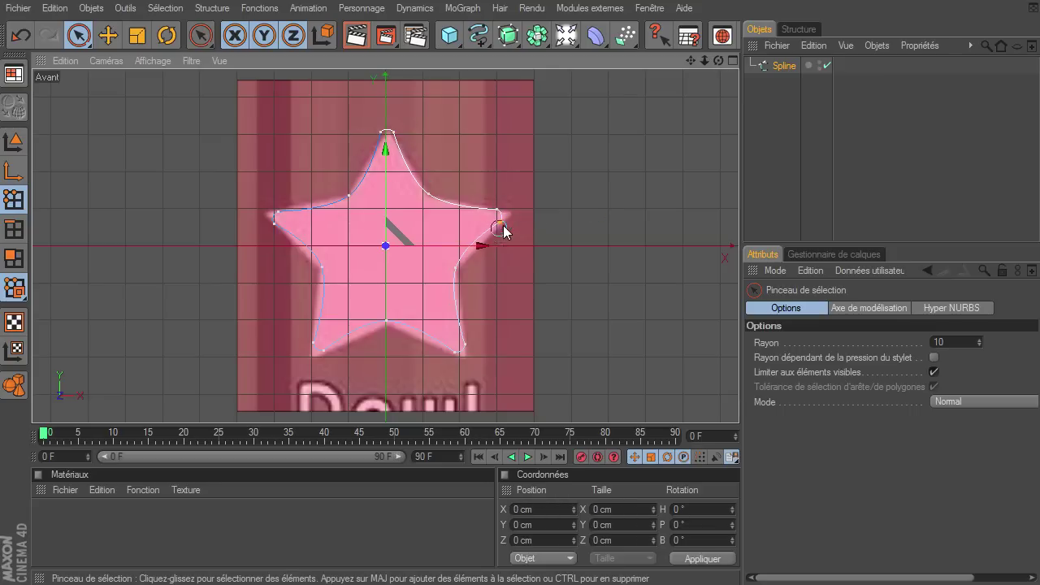
pyautogui.click(497, 216)
pyautogui.moveTo(499, 213); pyautogui.dragTo(506, 215)
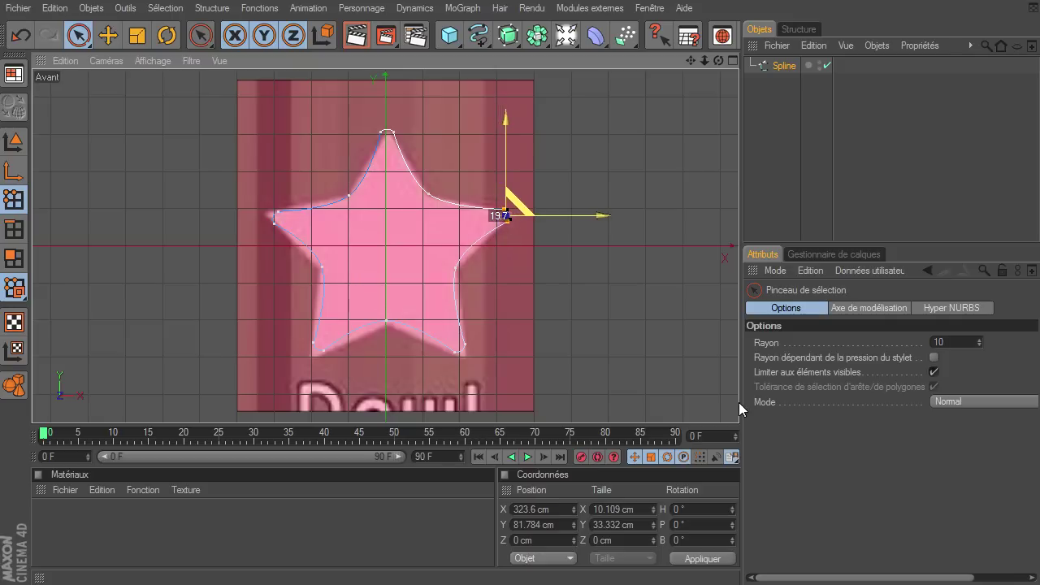
# Move the lower-left point down and out, the left tip up and out, then deselect
pyautogui.click(459, 350)
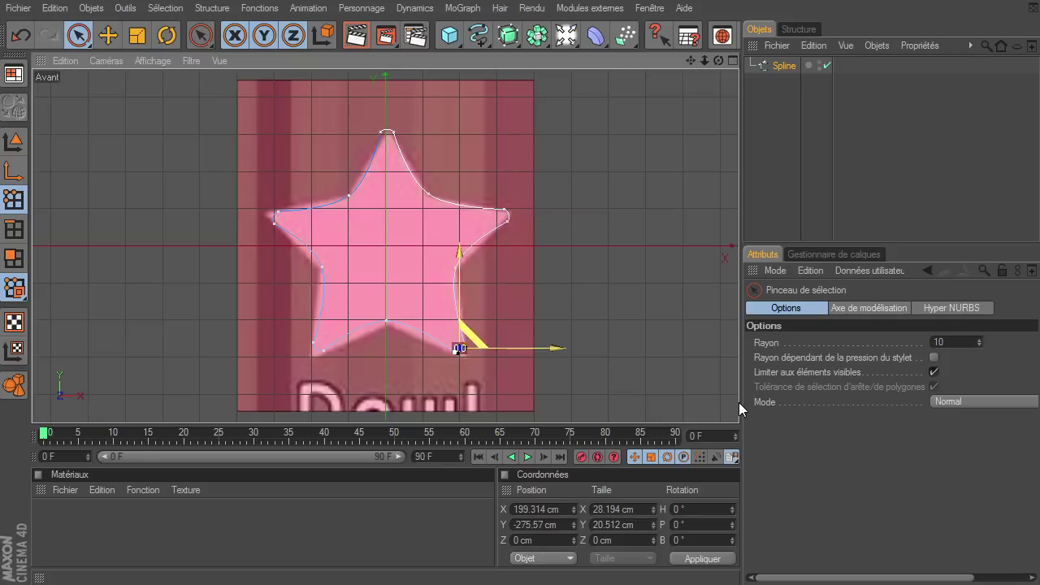
pyautogui.click(464, 341)
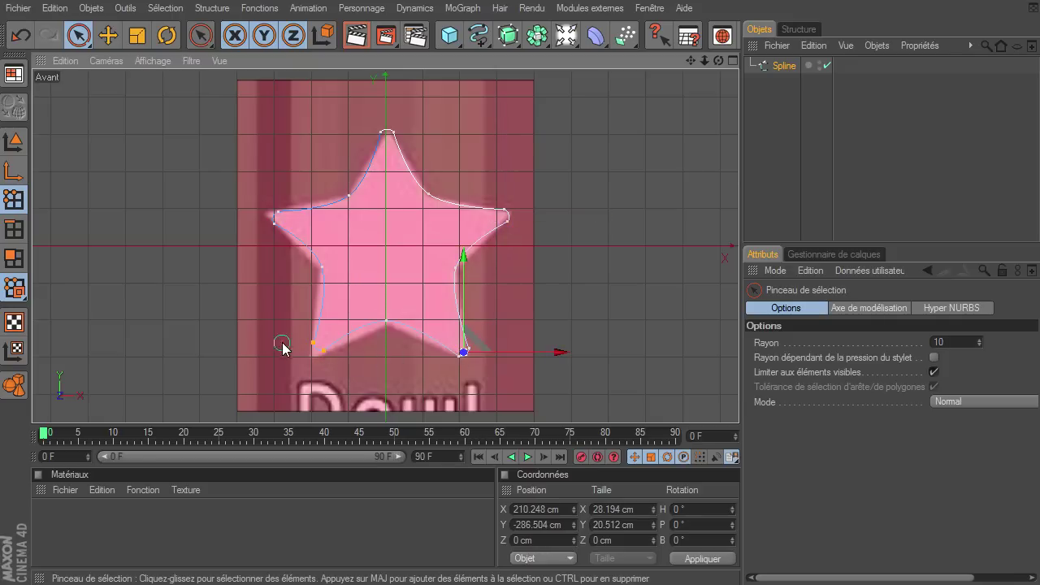
pyautogui.click(318, 347)
pyautogui.moveTo(329, 337); pyautogui.dragTo(325, 346)
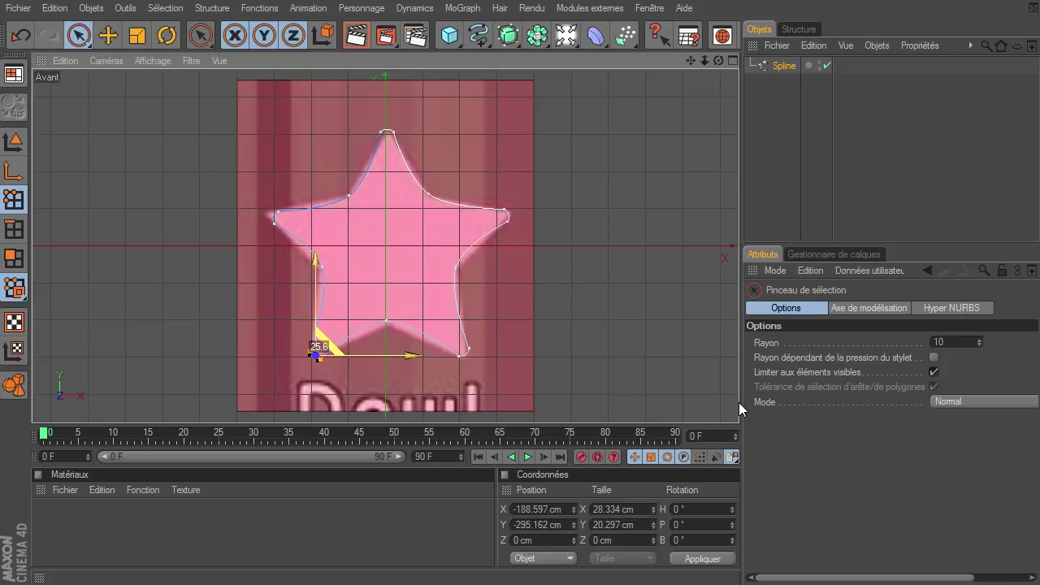
pyautogui.click(276, 219)
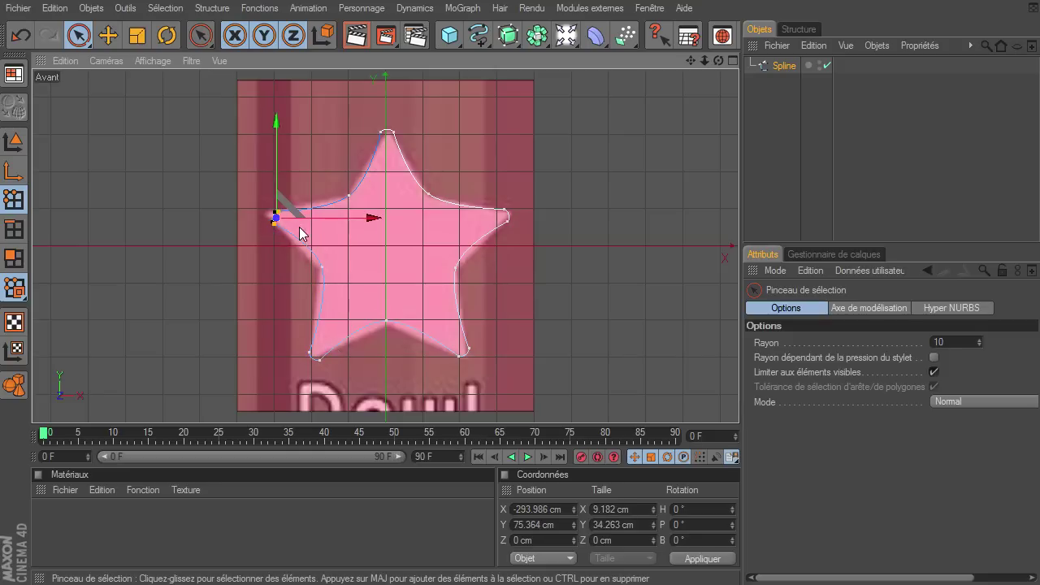
pyautogui.moveTo(276, 217); pyautogui.dragTo(267, 210)
pyautogui.click(651, 270)
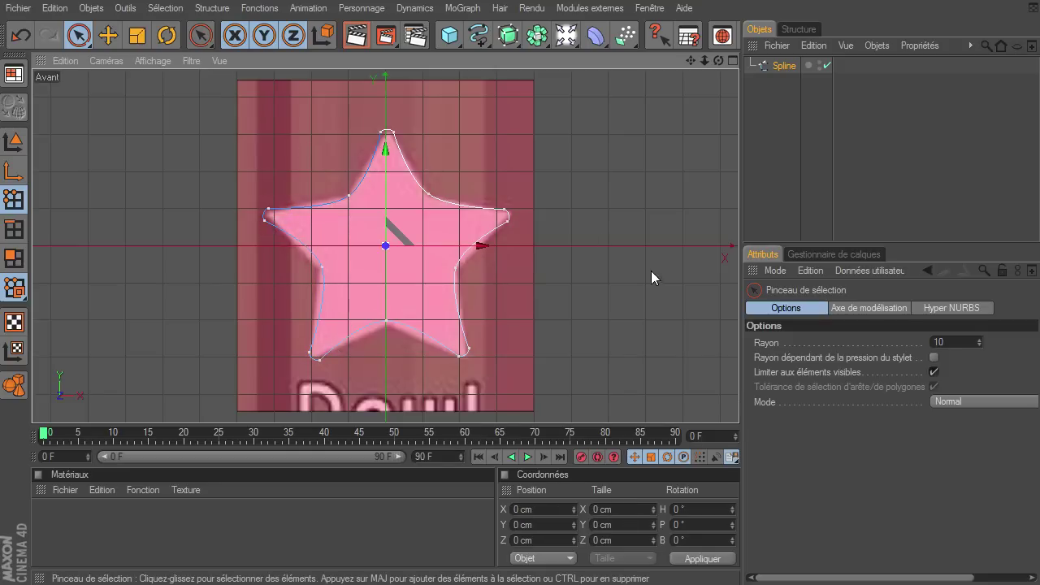
pyautogui.click(756, 136)
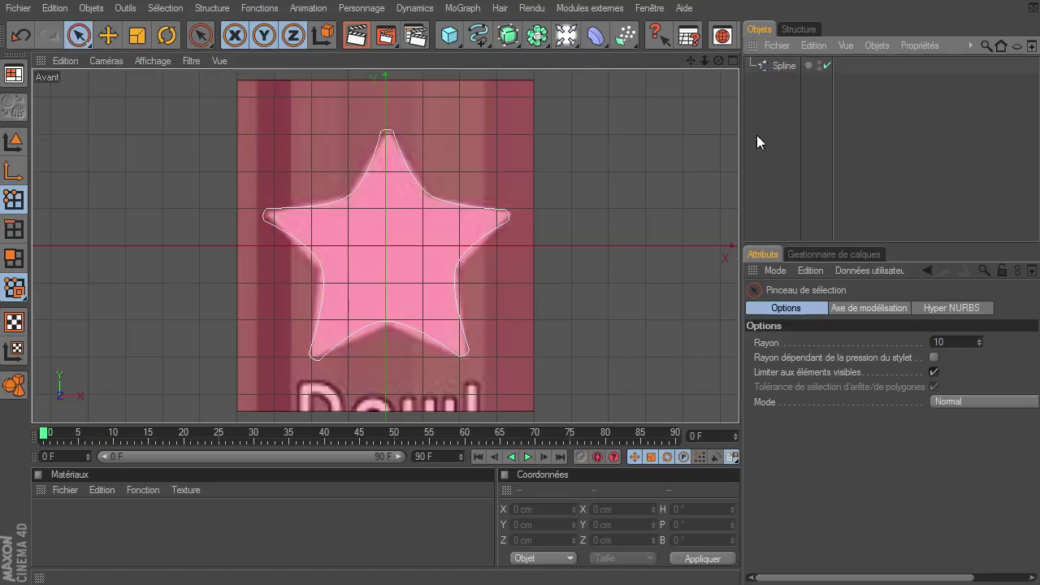
# Add an Extrusion NURBS with the star Spline inside, forming a 20 cm deep star, checked in four views
pyautogui.moveTo(536, 35)
pyautogui.mouseDown()
pyautogui.moveTo(589, 60)
pyautogui.moveTo(536, 36)
pyautogui.moveTo(703, 50)
pyautogui.mouseUp()
pyautogui.click(702, 50)
pyautogui.moveTo(763, 79); pyautogui.dragTo(779, 68)
pyautogui.click(732, 60)
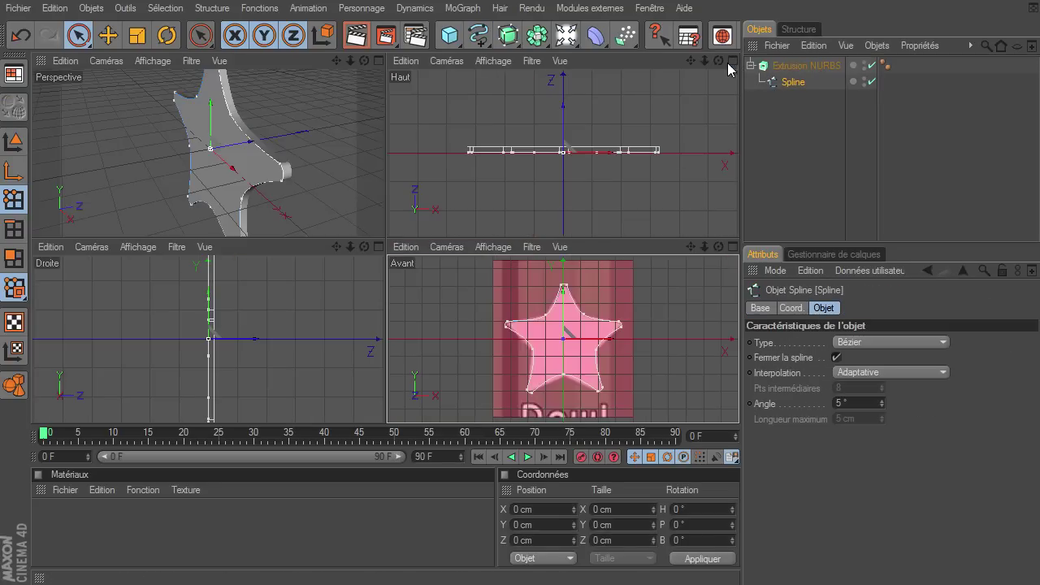
pyautogui.moveTo(362, 63); pyautogui.dragTo(384, 237)
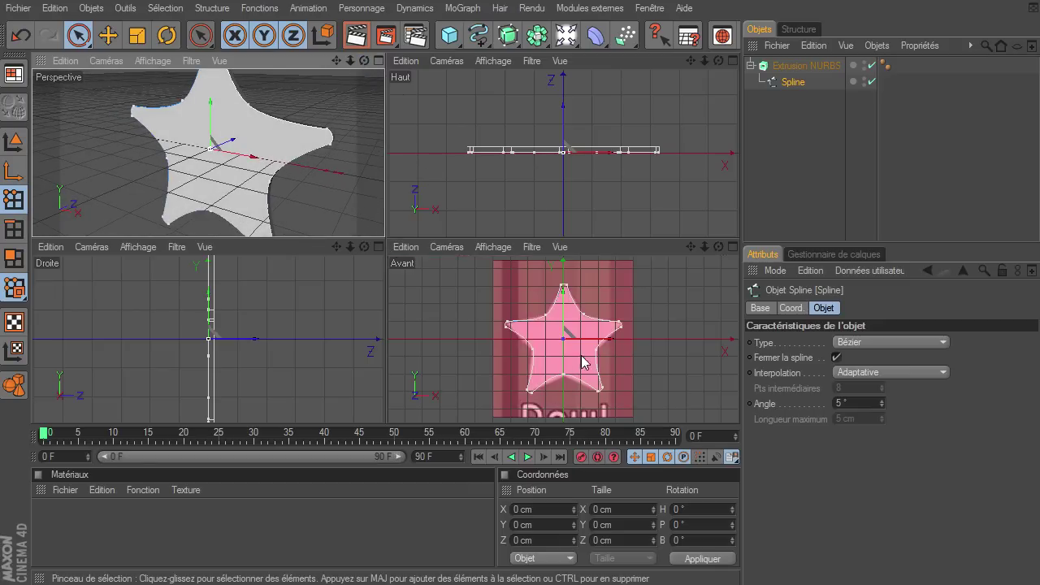
pyautogui.click(732, 246)
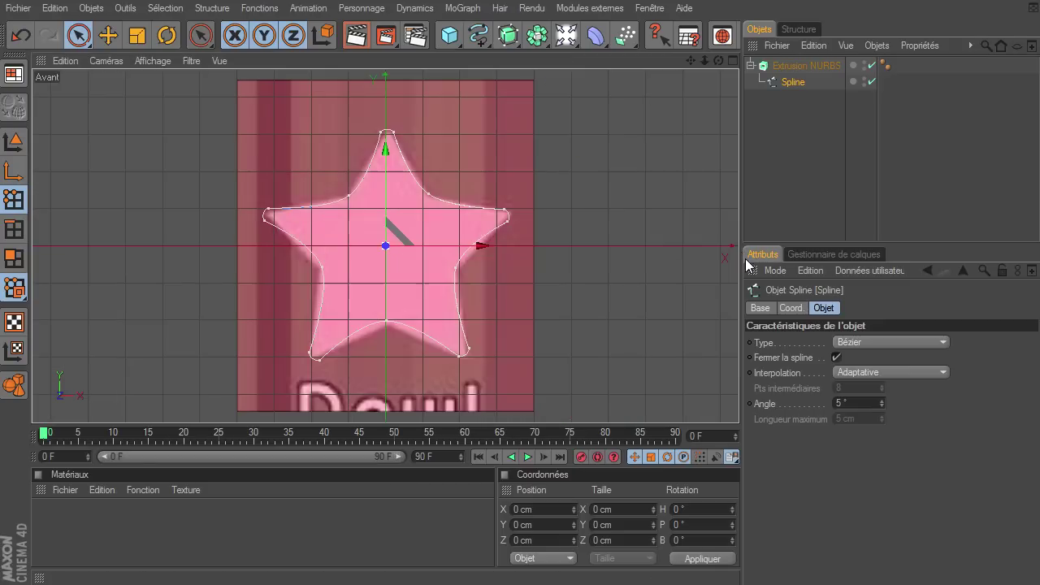
pyautogui.click(767, 140)
# Add a Masque spline object and a Cercle spline to the scene
pyautogui.click(457, 10)
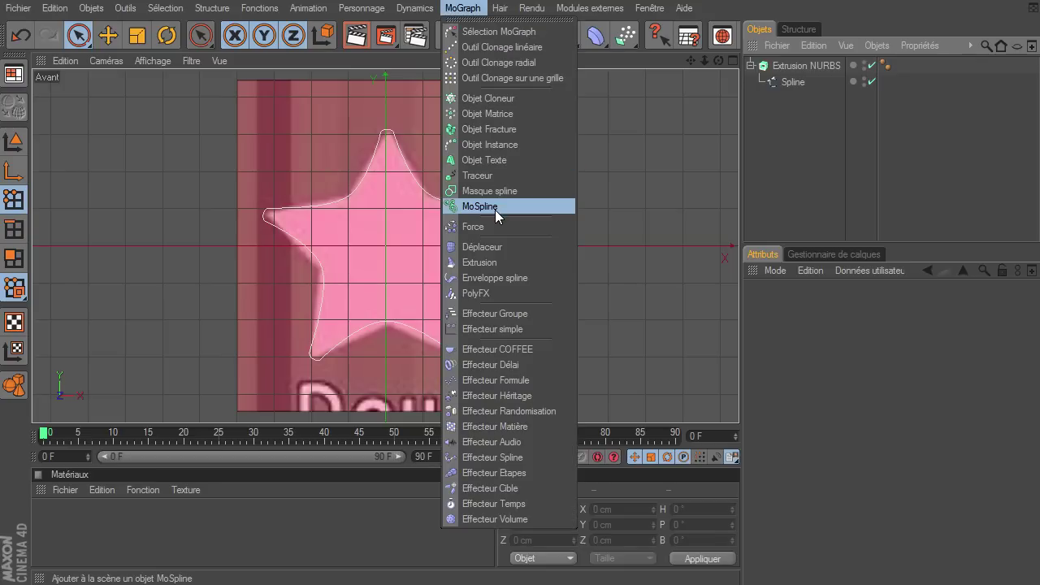
pyautogui.click(501, 191)
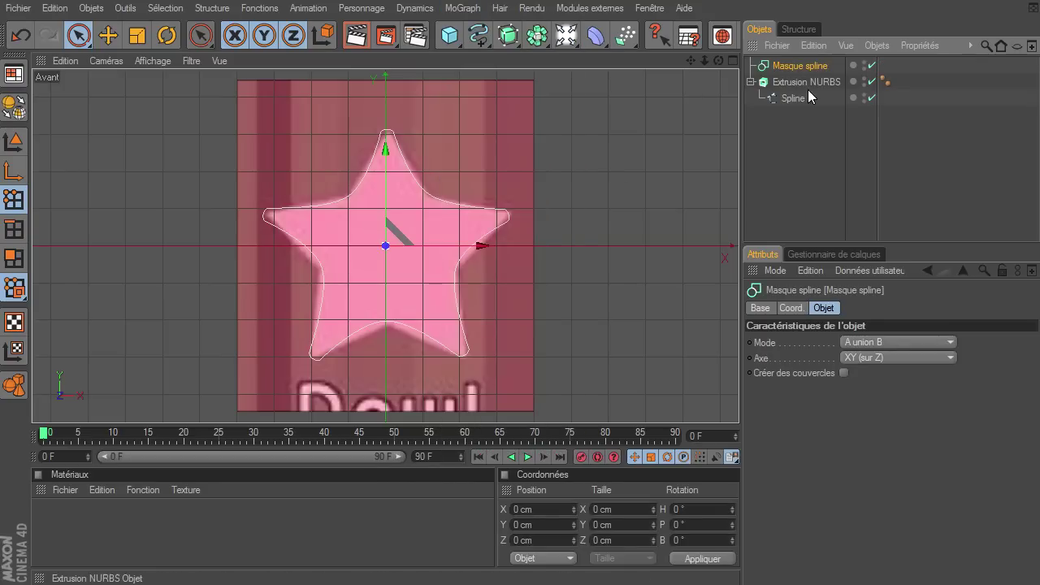
pyautogui.click(537, 41)
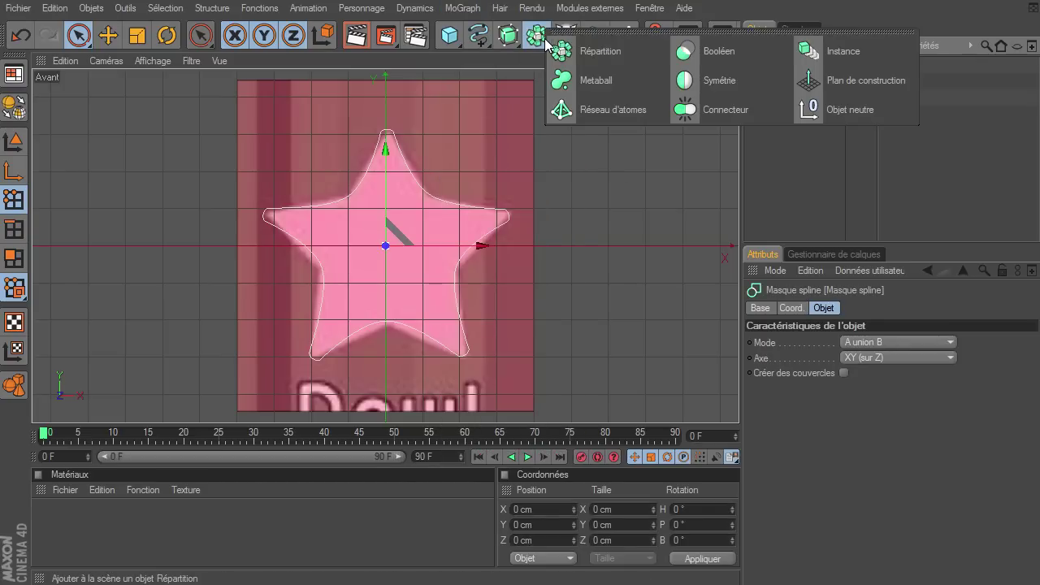
pyautogui.click(479, 35)
pyautogui.click(536, 109)
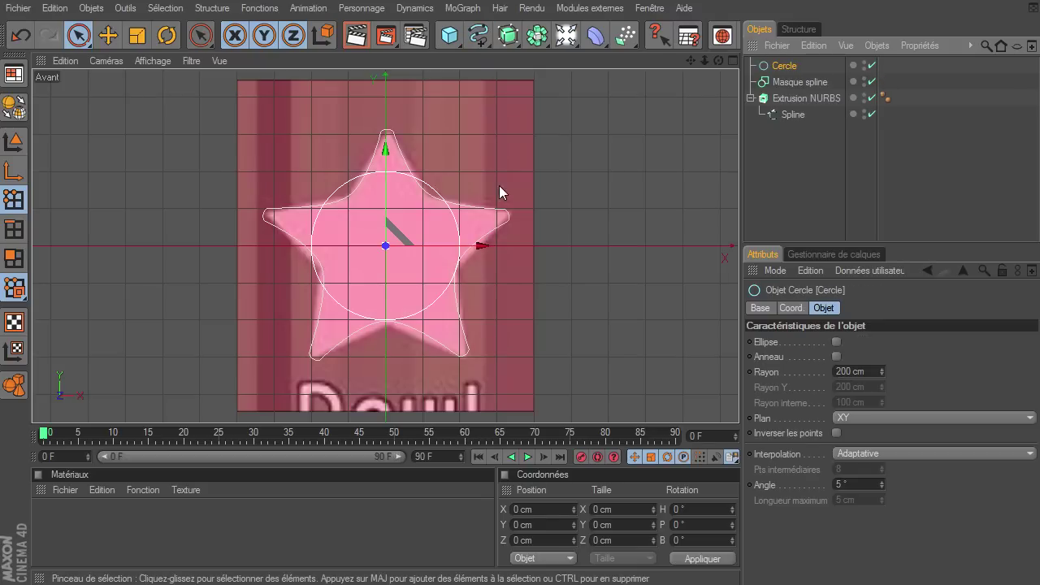
# Set the circle's radius to 150 cm and move it down to about Y -26 cm
pyautogui.doubleClick(853, 372)
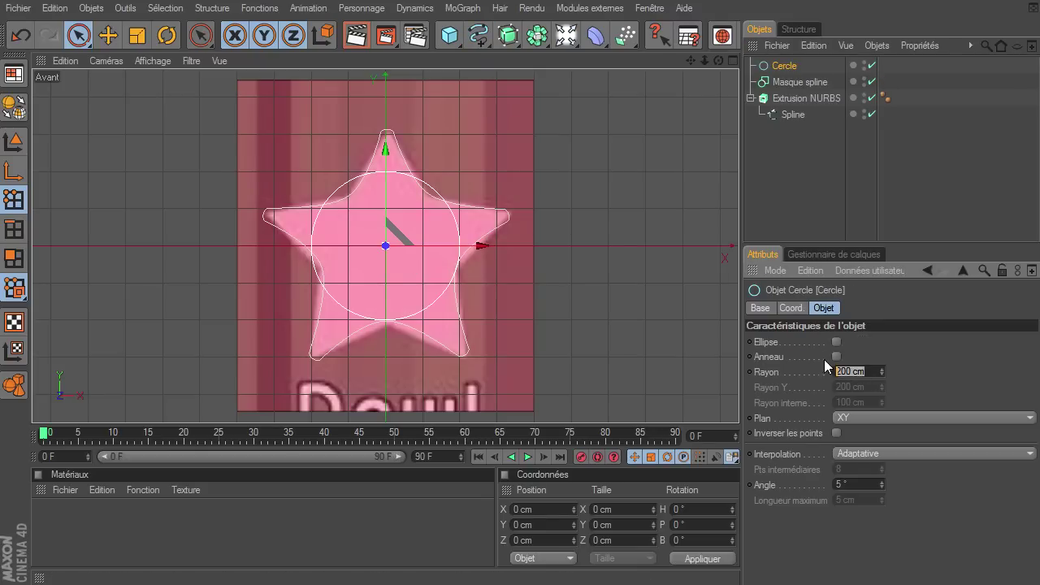
pyautogui.write('150')
pyautogui.press('Return')
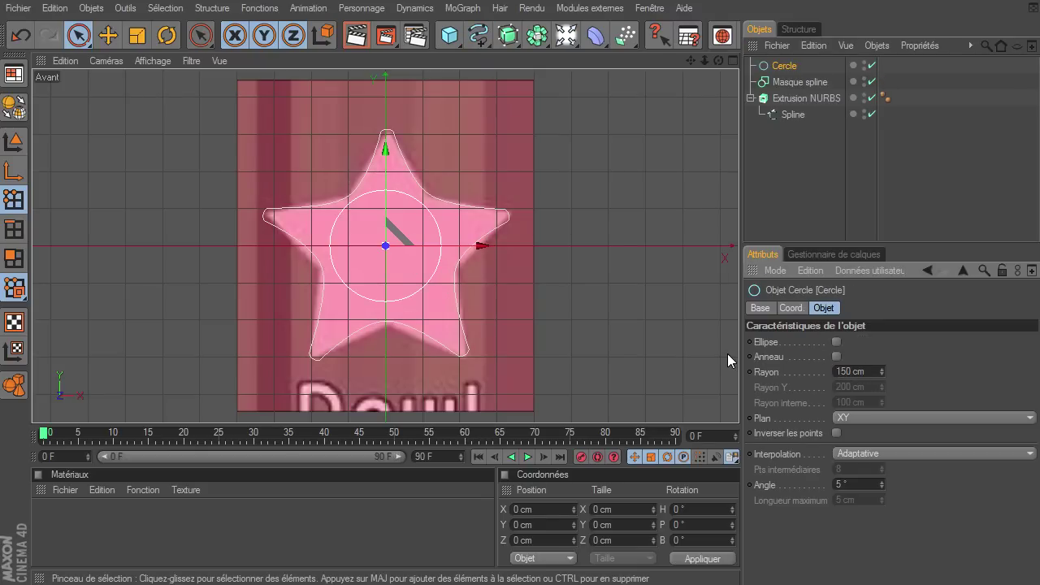
pyautogui.click(14, 144)
pyautogui.moveTo(387, 156); pyautogui.dragTo(739, 404)
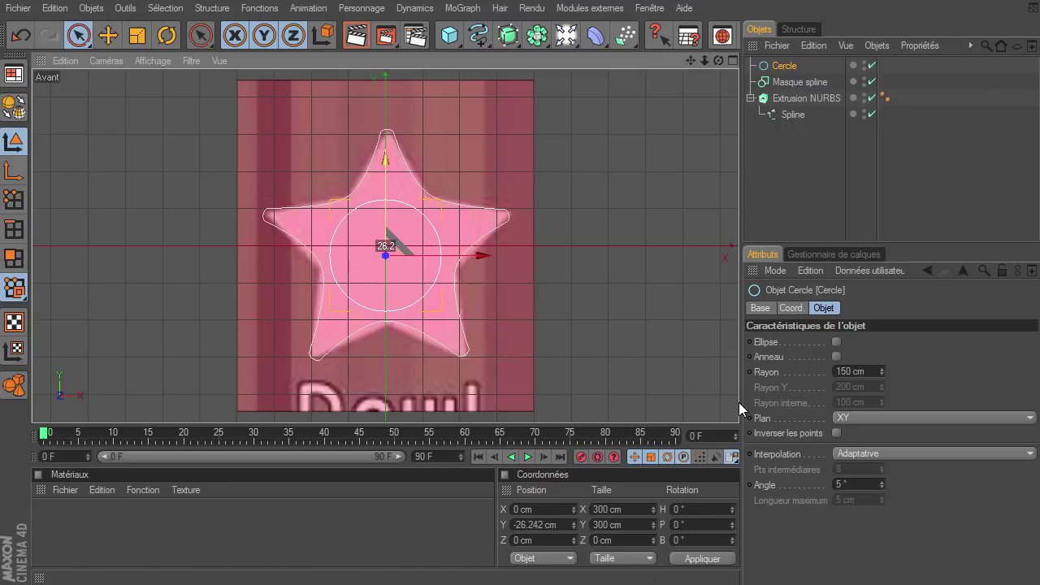
pyautogui.click(776, 117)
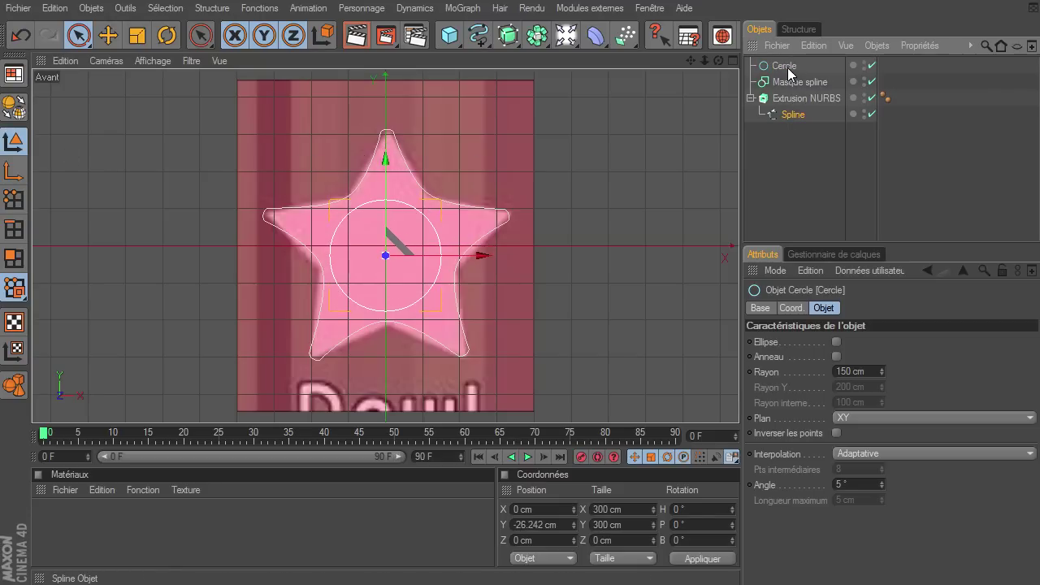
# Put the star Spline above the circle inside the Masque spline, with mode set to A moins B
pyautogui.moveTo(781, 88); pyautogui.dragTo(797, 84)
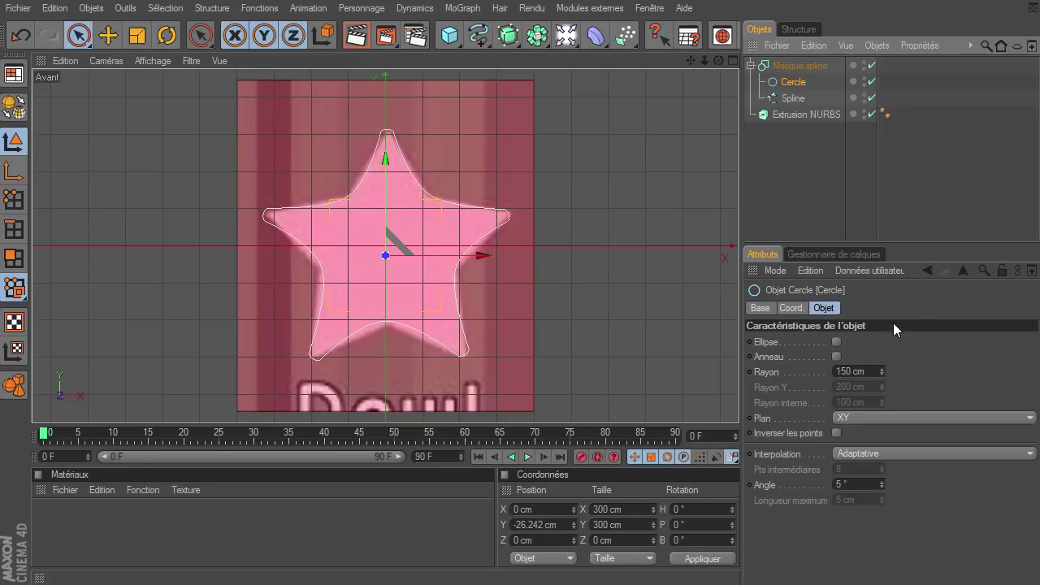
pyautogui.click(804, 65)
pyautogui.click(920, 345)
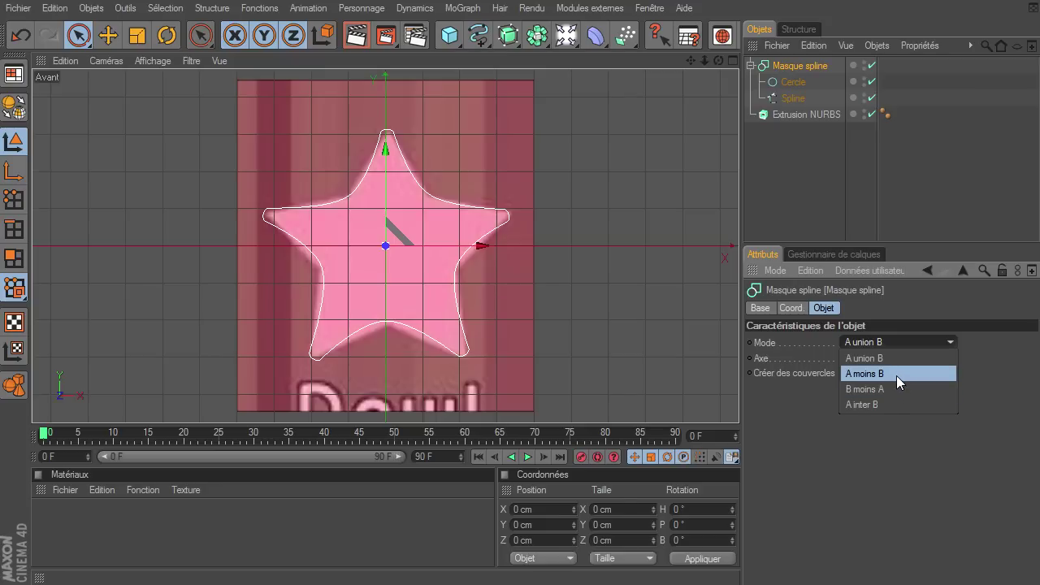
pyautogui.click(896, 374)
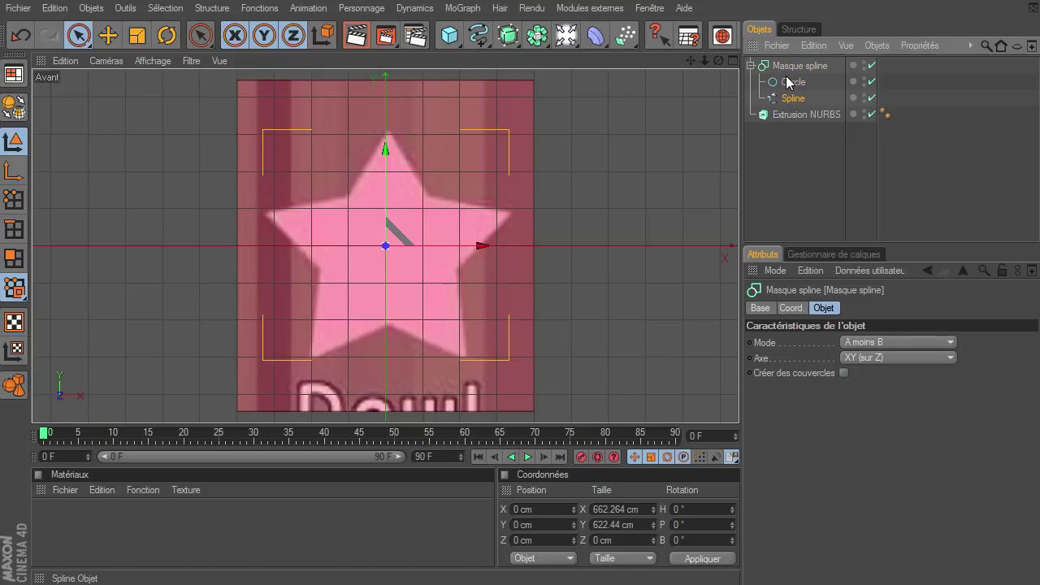
pyautogui.moveTo(782, 97); pyautogui.dragTo(789, 77)
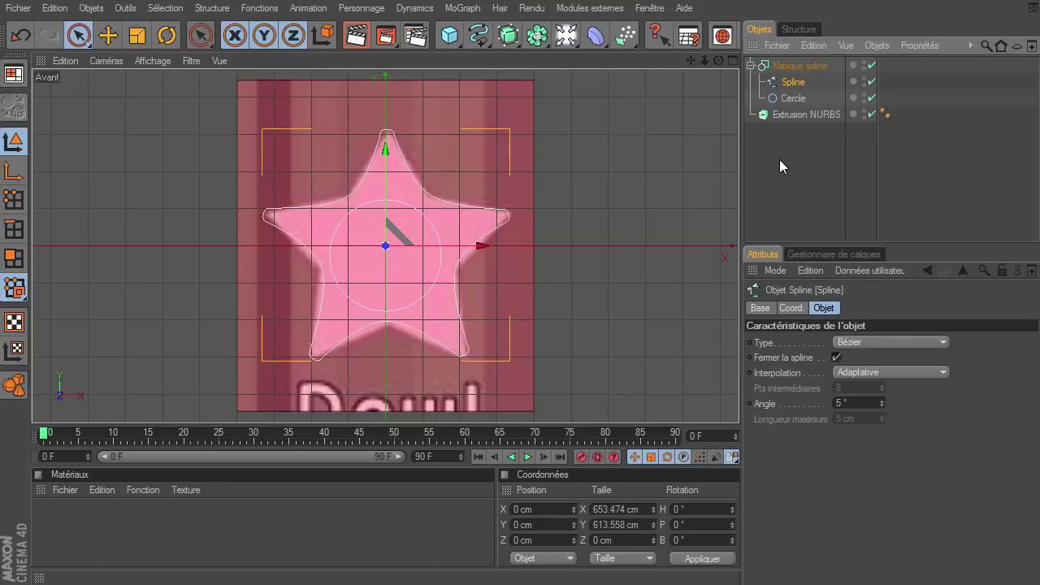
pyautogui.click(780, 161)
# Place the Masque spline inside the Extrusion NURBS and inspect the holed star in four views
pyautogui.click(800, 67)
pyautogui.moveTo(800, 67); pyautogui.dragTo(790, 117)
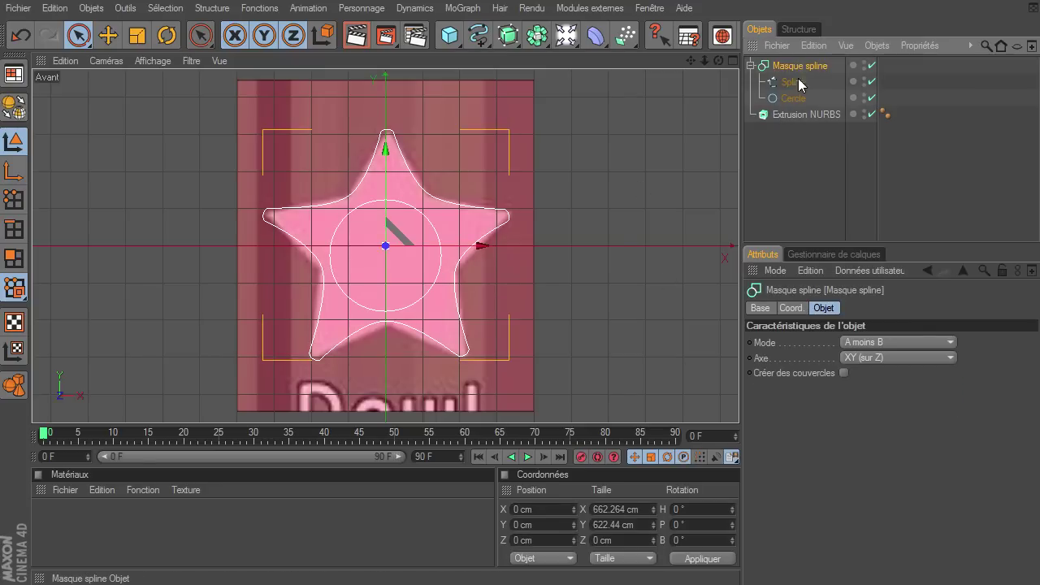
pyautogui.moveTo(801, 81); pyautogui.dragTo(800, 67)
pyautogui.click(743, 99)
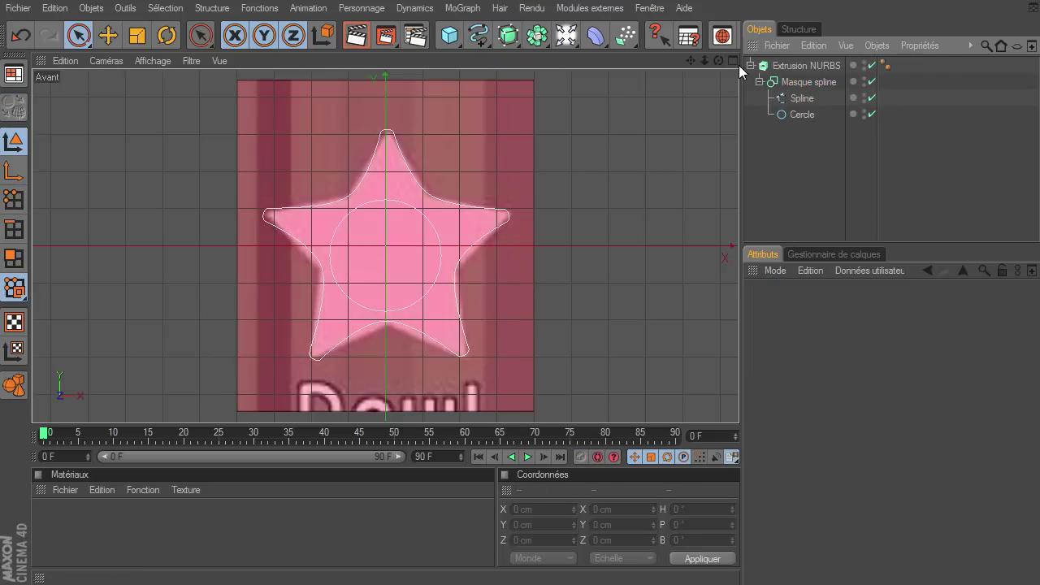
pyautogui.click(733, 62)
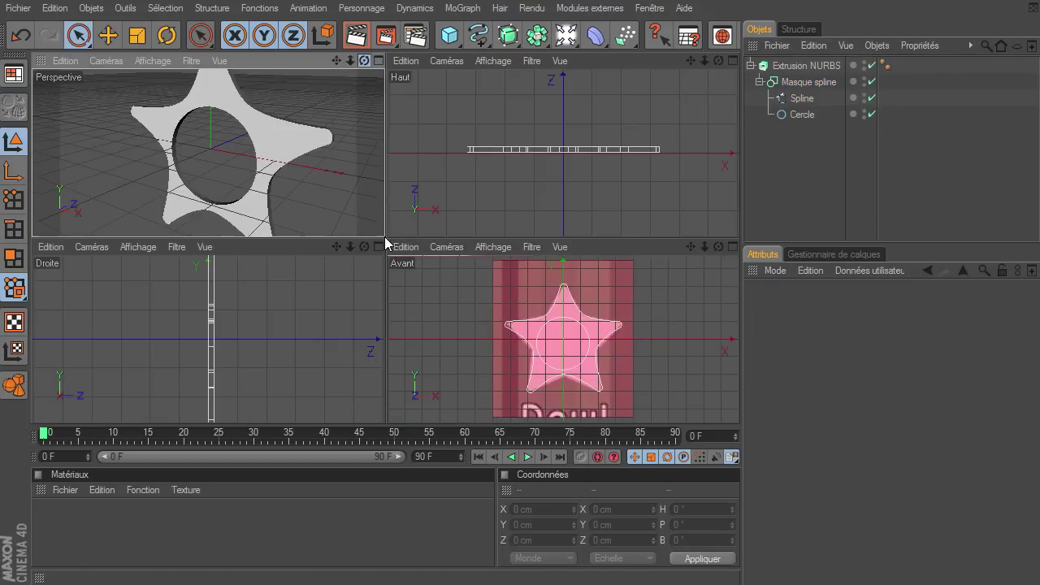
pyautogui.keyDown('alt'); pyautogui.moveTo(384, 236); pyautogui.dragTo(384, 237); pyautogui.keyUp('alt')
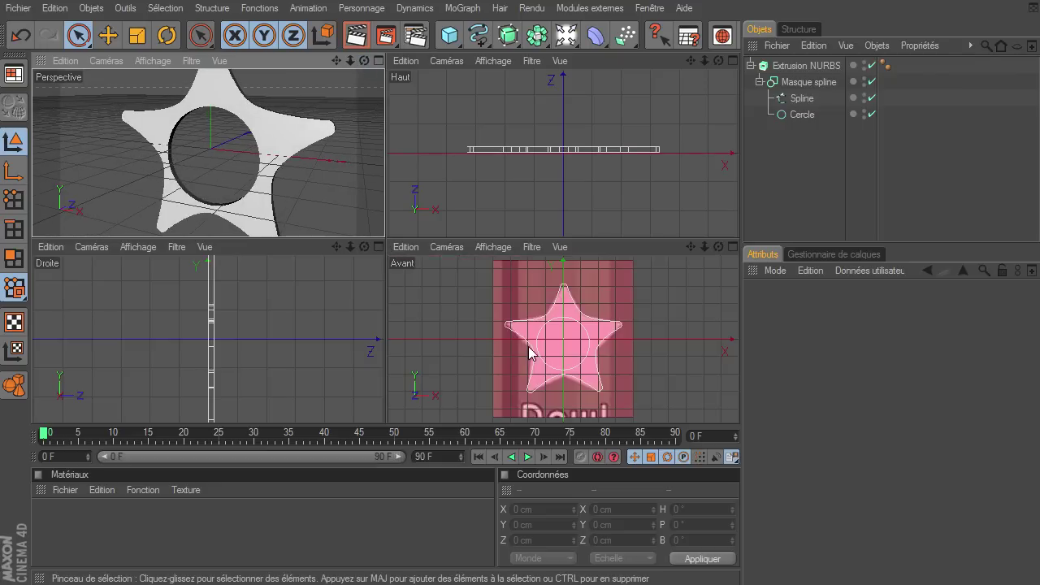